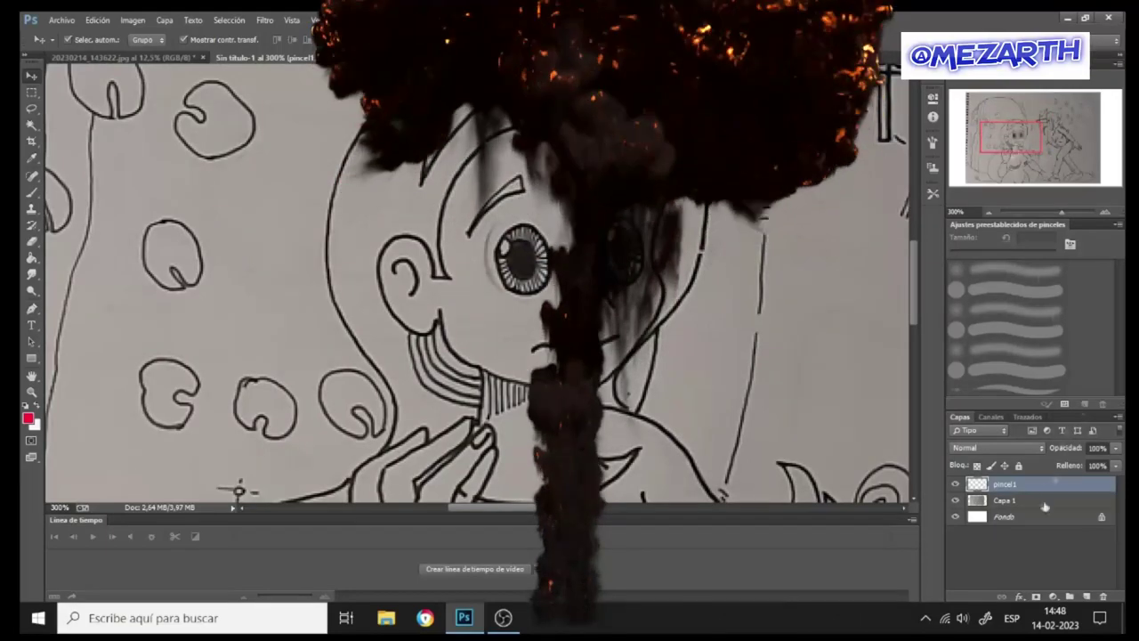
Duplicate the line-art layer Capa 1 and fill the girl's face beige.
{"action": "left_click", "coordinate": [1032, 501]}
{"action": "key", "text": "ctrl+j"}
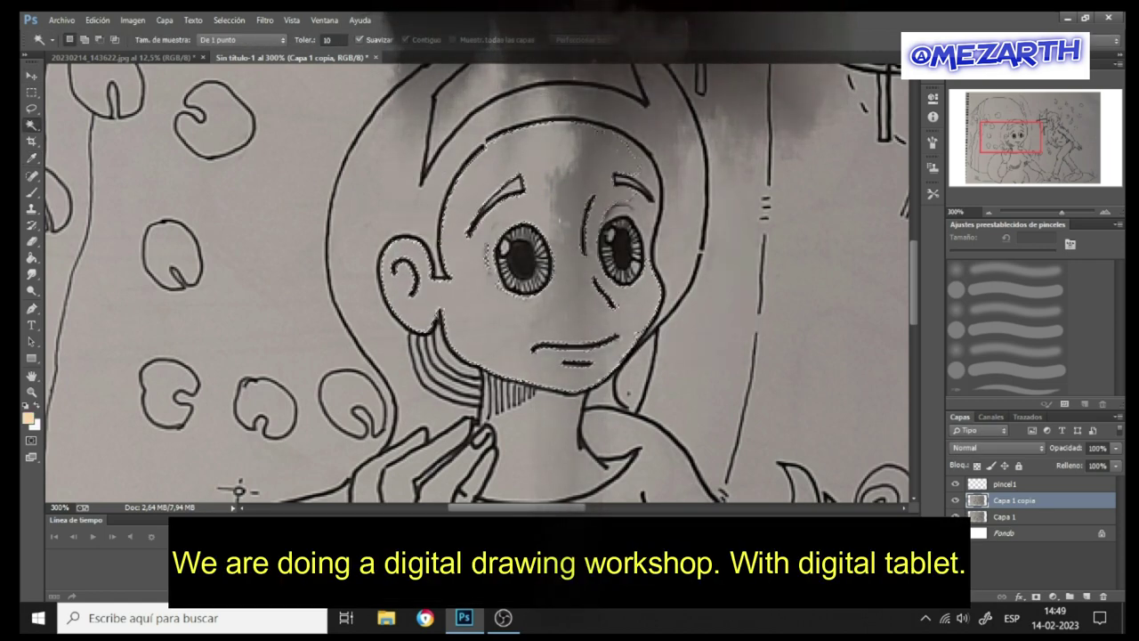
{"action": "key", "text": "g"}
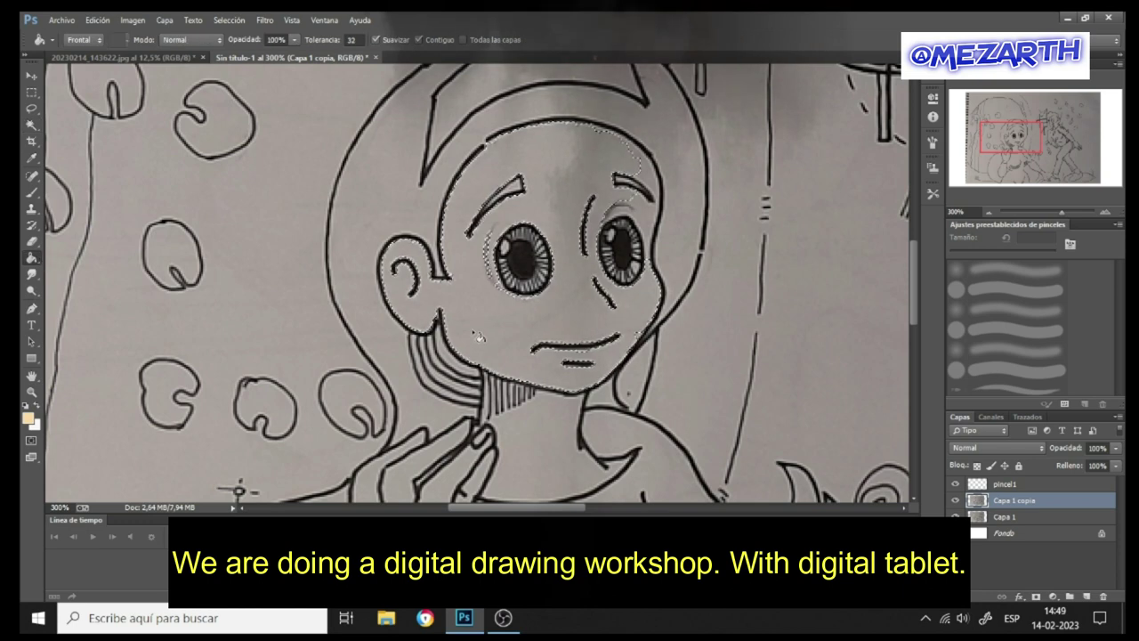
{"action": "left_click", "coordinate": [478, 336]}
Fill the girl's neck, the face's upper-right gap and her raised hand beige.
{"action": "key", "text": "w"}
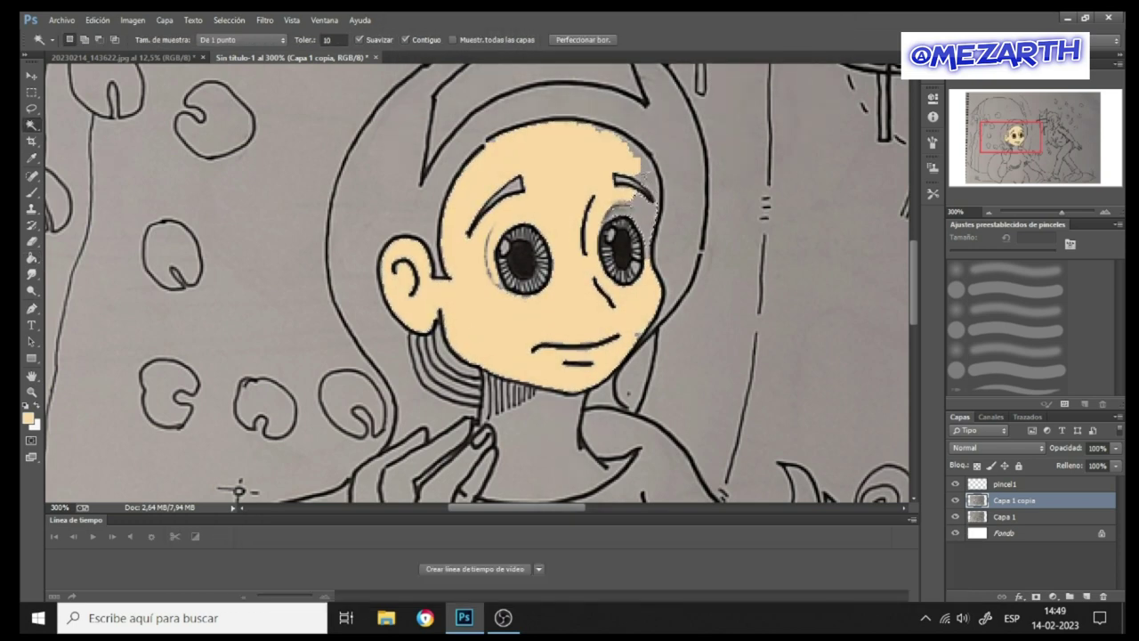
{"action": "scroll", "coordinate": [651, 183], "scroll_direction": "down", "scroll_amount": 2}
{"action": "key", "text": "g"}
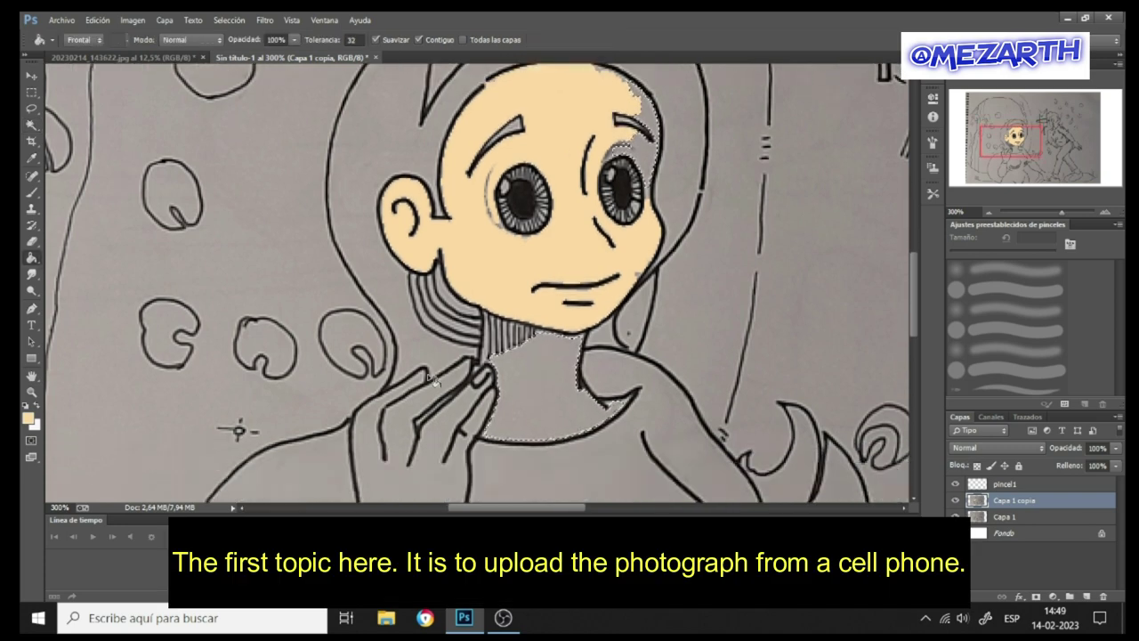
{"action": "left_click", "coordinate": [570, 392]}
{"action": "left_click", "coordinate": [648, 154]}
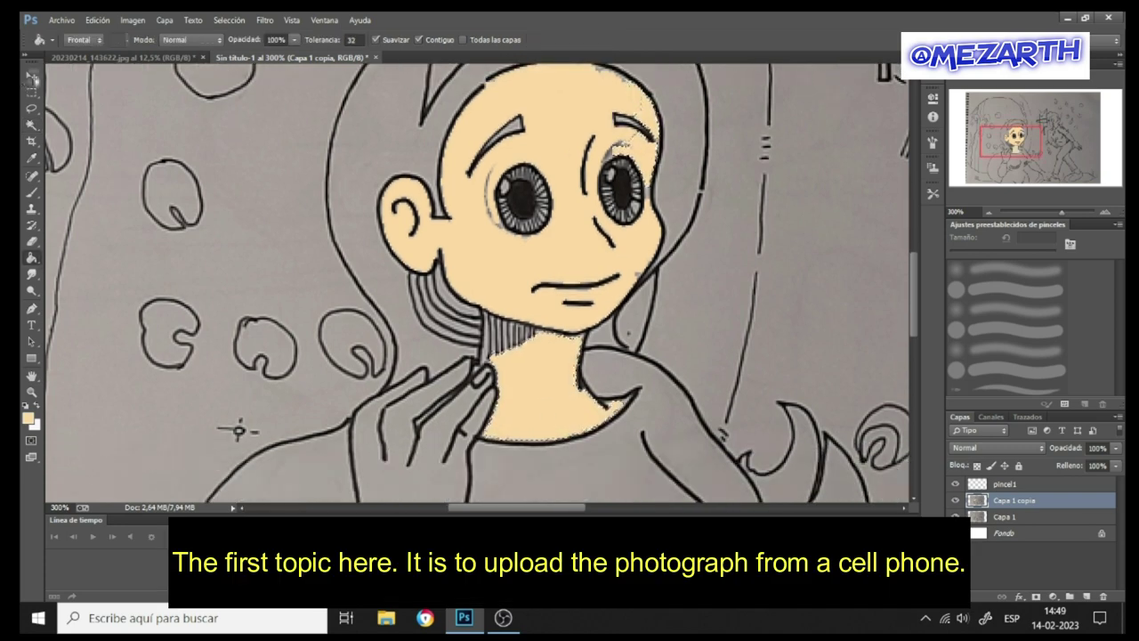
{"action": "key", "text": "w"}
{"action": "scroll", "coordinate": [525, 397], "scroll_direction": "down", "scroll_amount": 5}
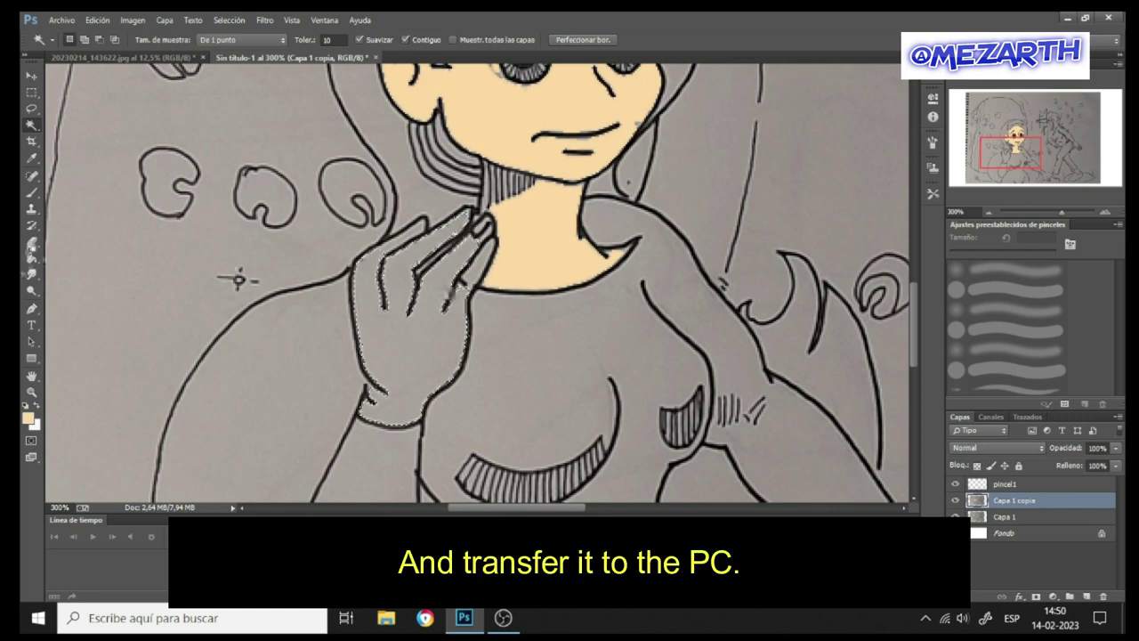
{"action": "key", "text": "alt+BackSpace"}
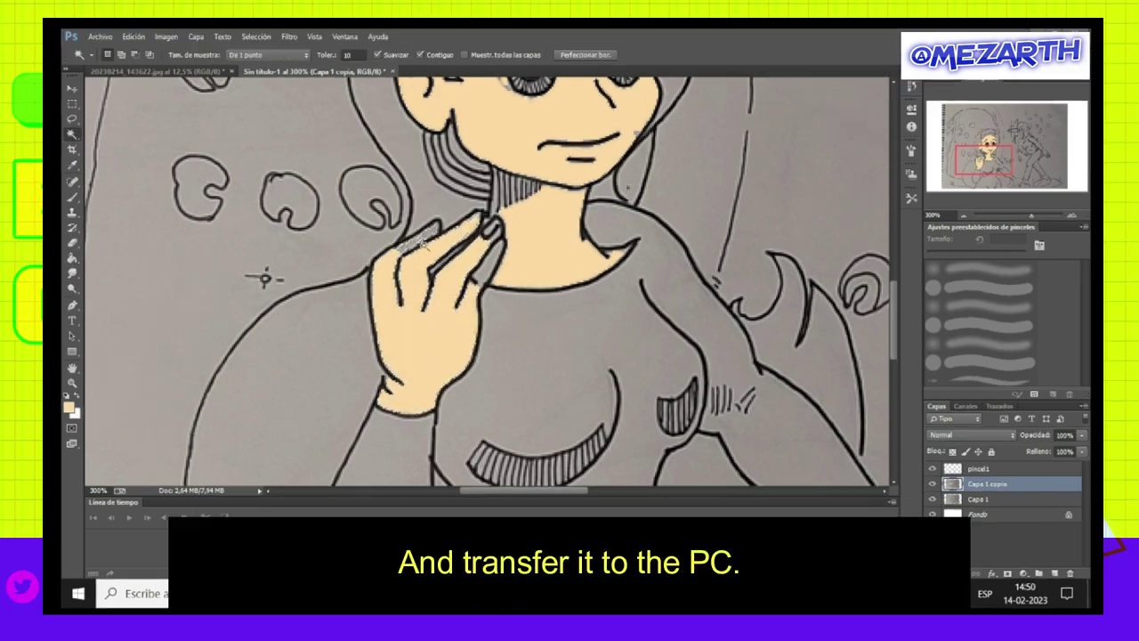
Fill the girl's lower hand with the skin tone.
{"action": "key", "text": "g"}
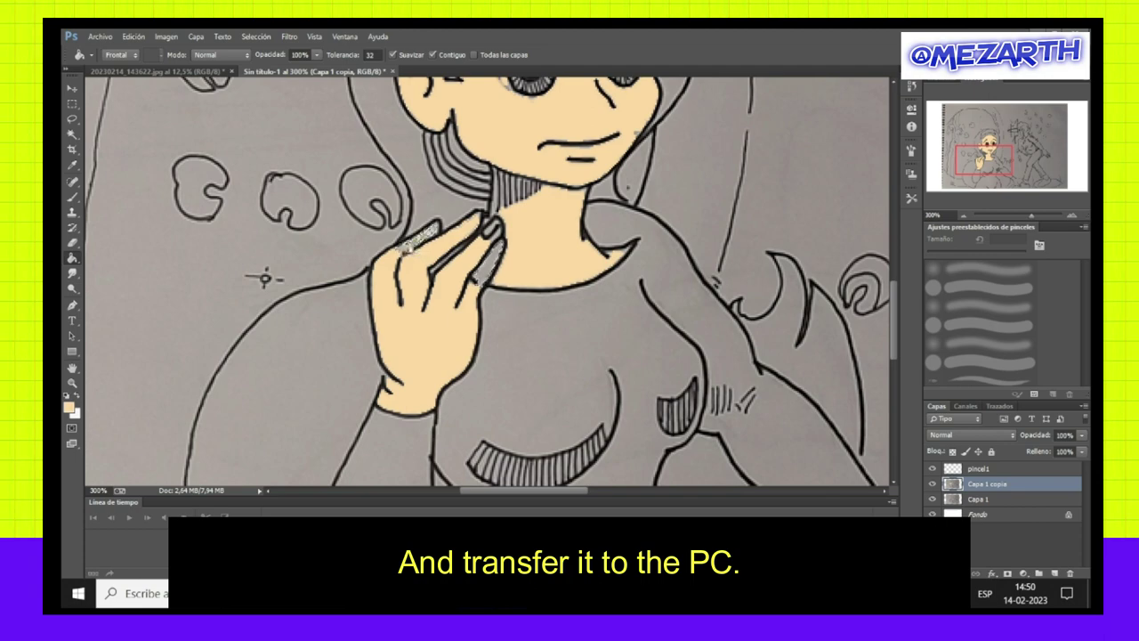
{"action": "key", "text": "w"}
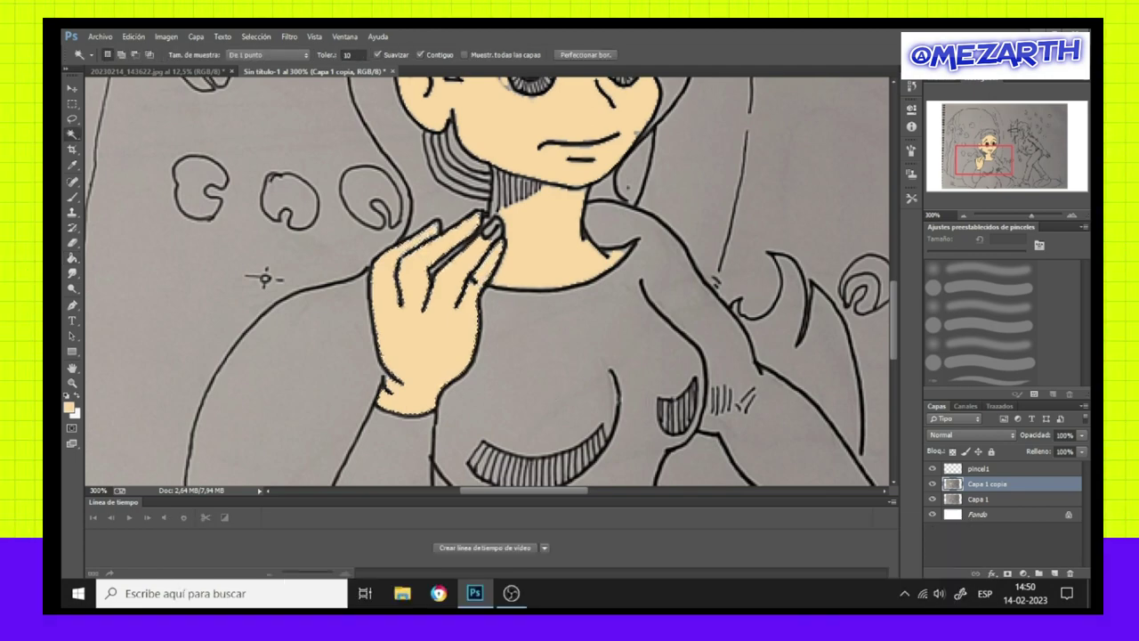
{"action": "scroll", "coordinate": [573, 293], "scroll_direction": "right", "scroll_amount": 5}
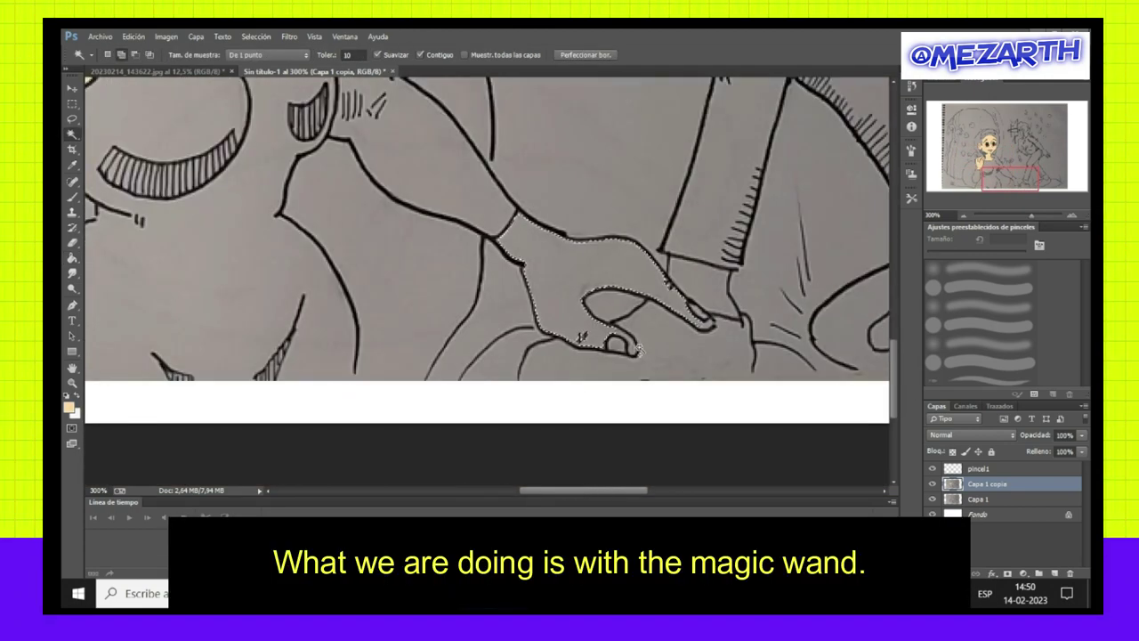
{"action": "key", "text": "g"}
{"action": "left_click", "coordinate": [561, 277]}
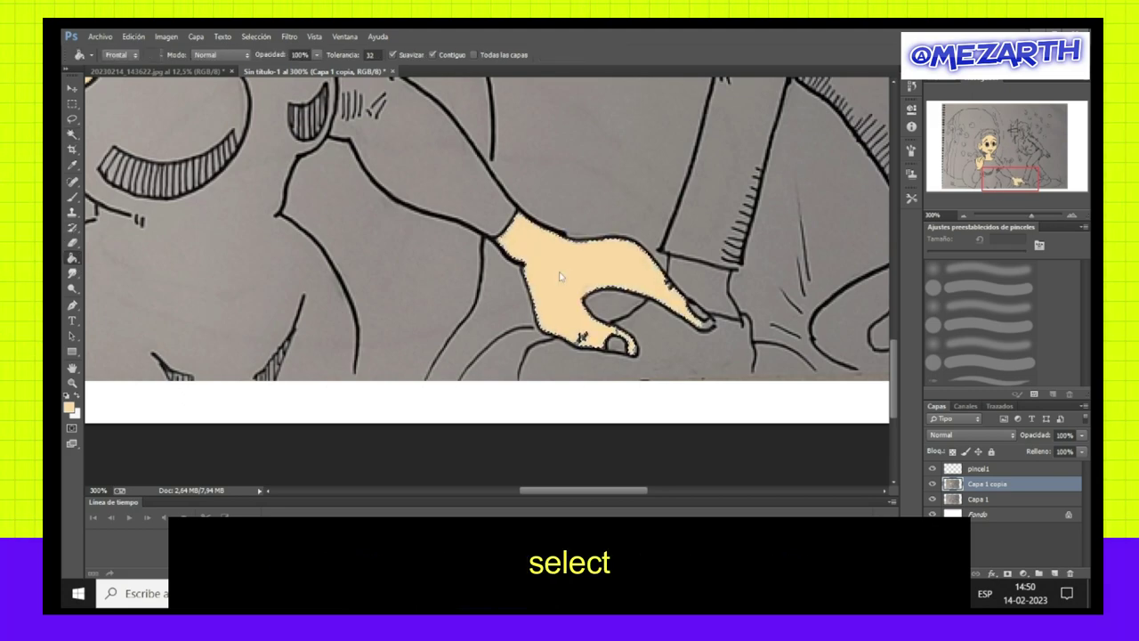
Select the boy's face, set a peach foreground colour and fill the face.
{"action": "left_click", "coordinate": [72, 134]}
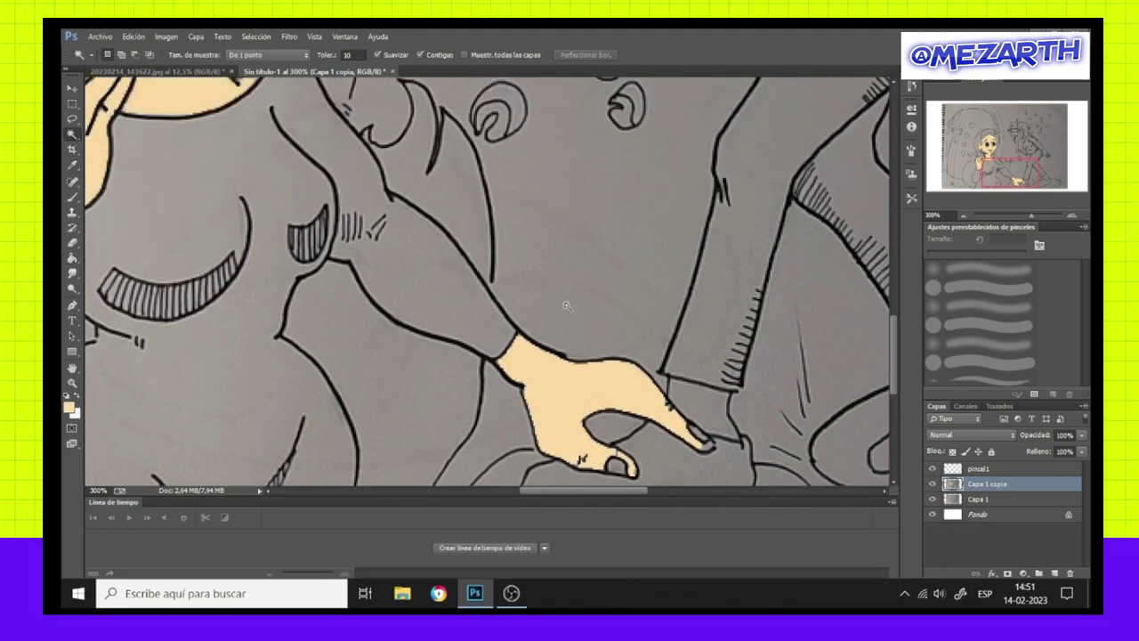
{"action": "scroll", "coordinate": [566, 306], "scroll_direction": "up", "scroll_amount": 10}
{"action": "scroll", "coordinate": [566, 306], "scroll_direction": "up", "scroll_amount": 1}
{"action": "left_click", "coordinate": [638, 165]}
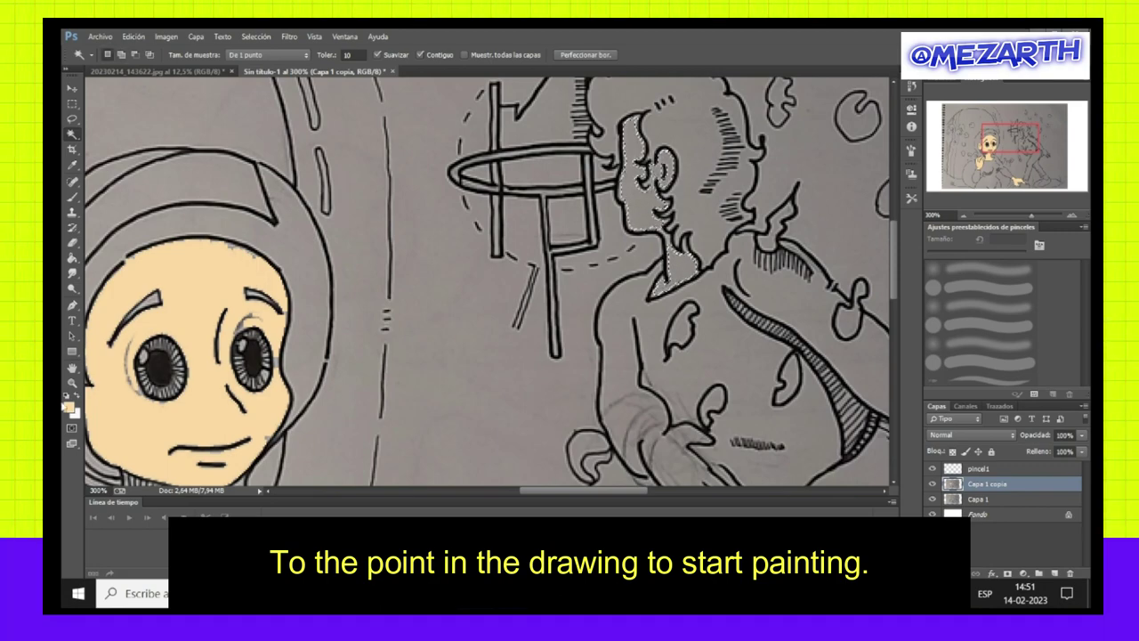
{"action": "left_click", "coordinate": [68, 406]}
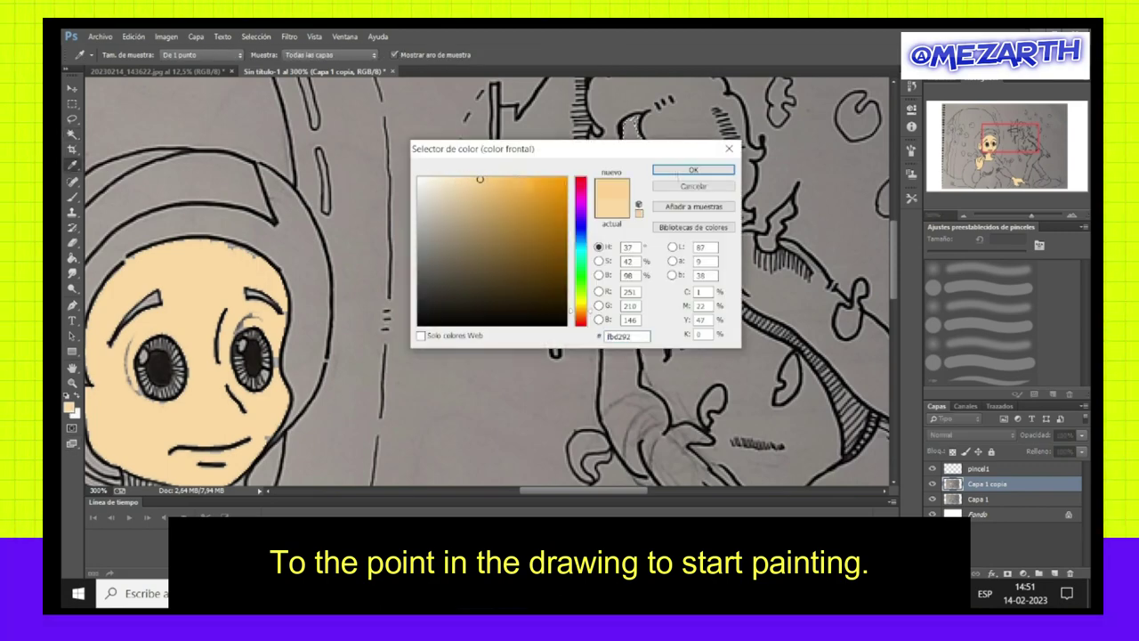
{"action": "left_click", "coordinate": [694, 169]}
{"action": "key", "text": "g"}
{"action": "left_click", "coordinate": [646, 218]}
Fill the boy's left and right hands with peach.
{"action": "scroll", "coordinate": [684, 269], "scroll_direction": "down", "scroll_amount": 3}
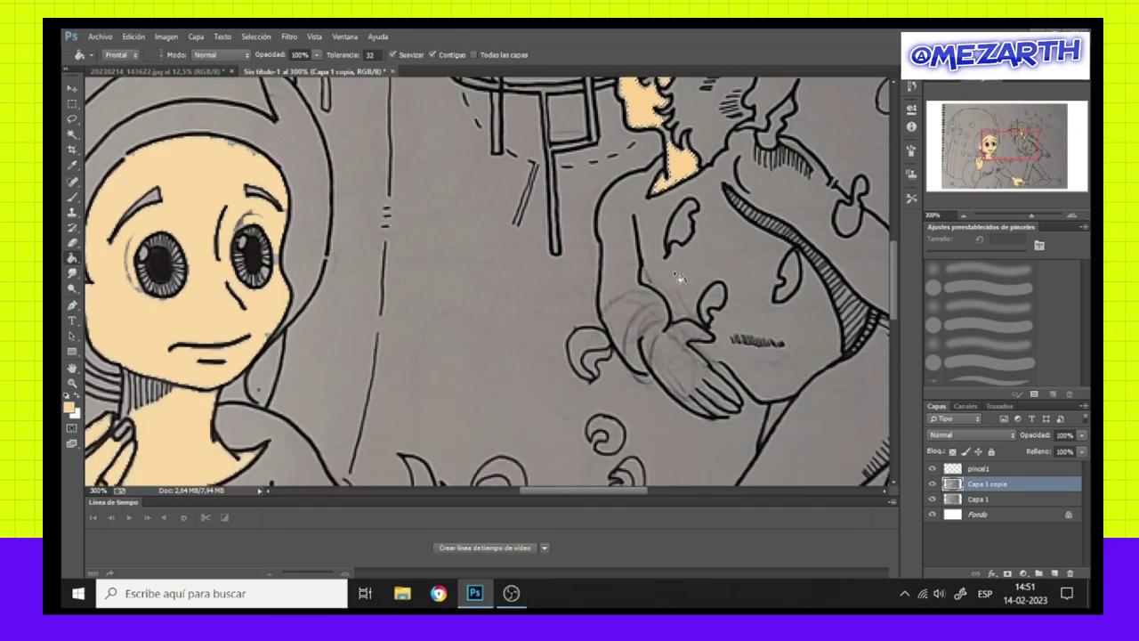
{"action": "left_click", "coordinate": [72, 134]}
{"action": "left_click", "coordinate": [689, 343]}
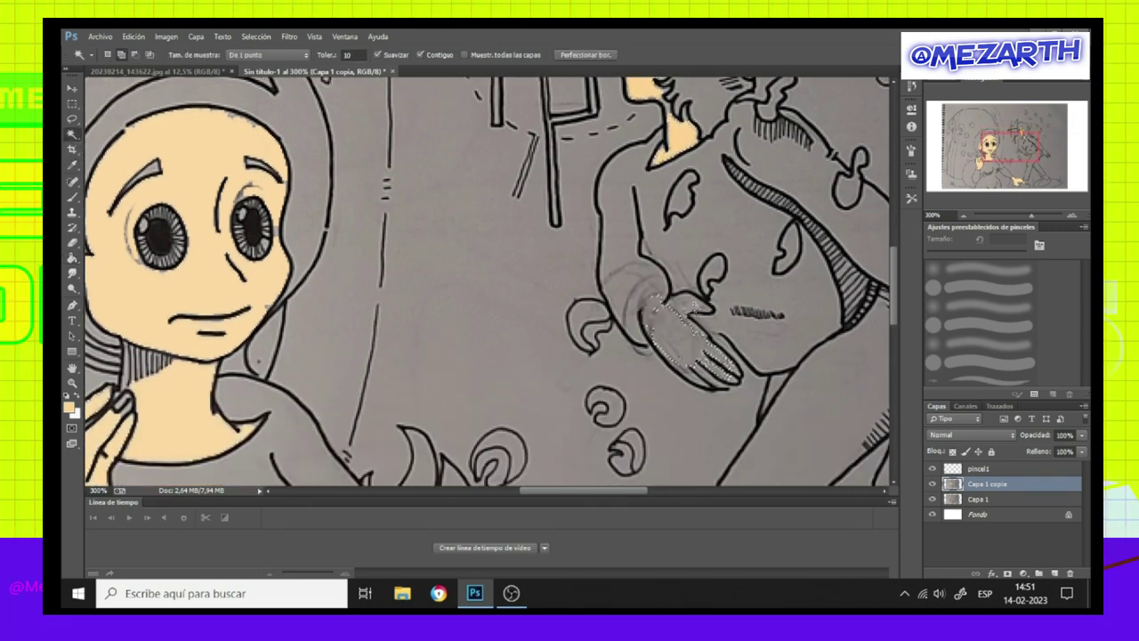
{"action": "left_click", "coordinate": [73, 227]}
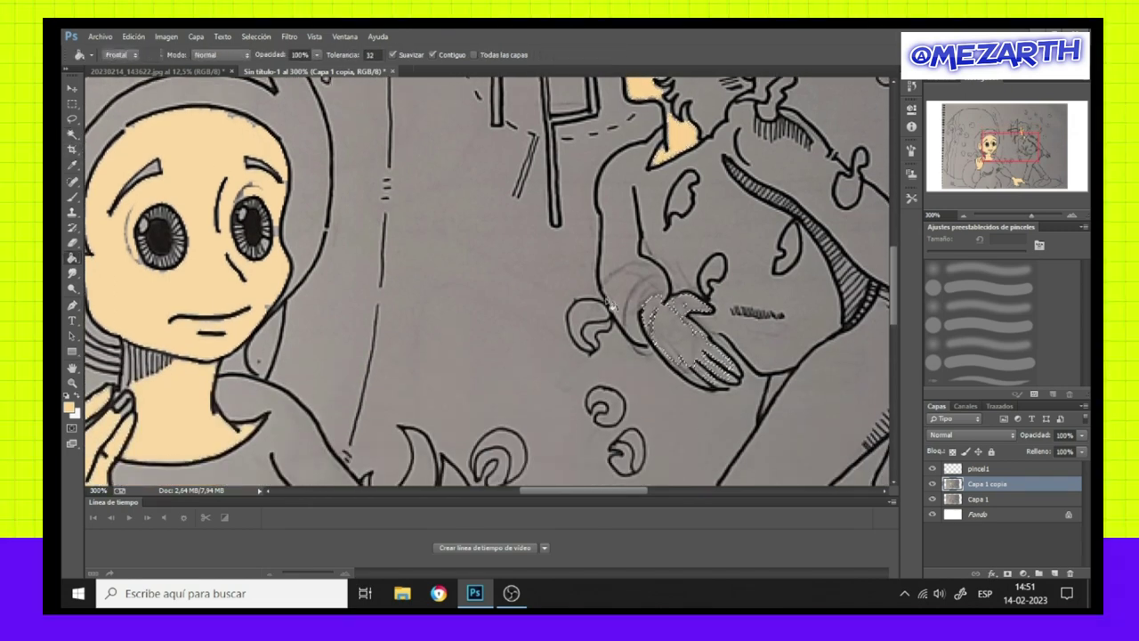
{"action": "left_click", "coordinate": [687, 347]}
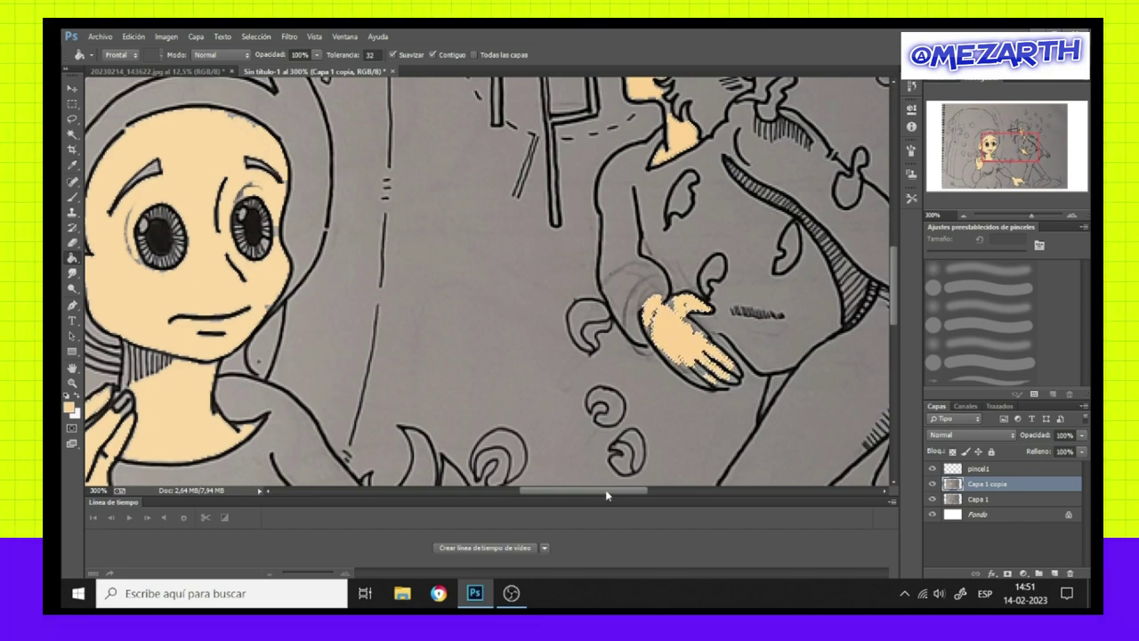
{"action": "scroll", "coordinate": [685, 347], "scroll_direction": "right", "scroll_amount": 5}
{"action": "left_click", "coordinate": [73, 133]}
{"action": "key", "text": "alt+BackSpace"}
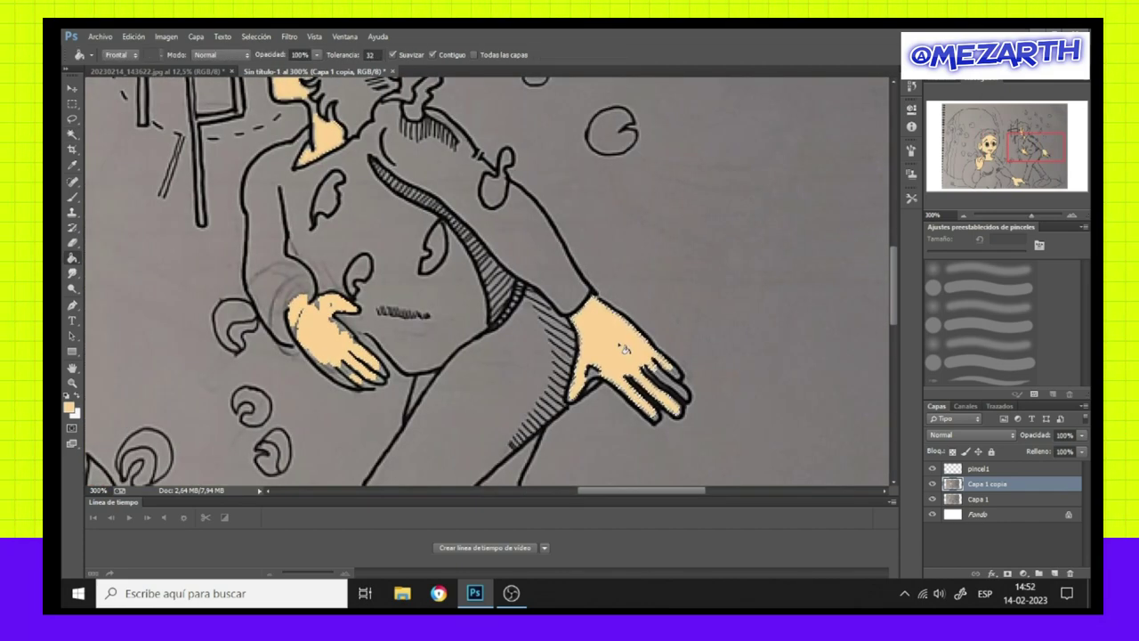
Fill both of the boy's ankles with peach and zoom out to the whole drawing.
{"action": "scroll", "coordinate": [678, 391], "scroll_direction": "down", "scroll_amount": 1}
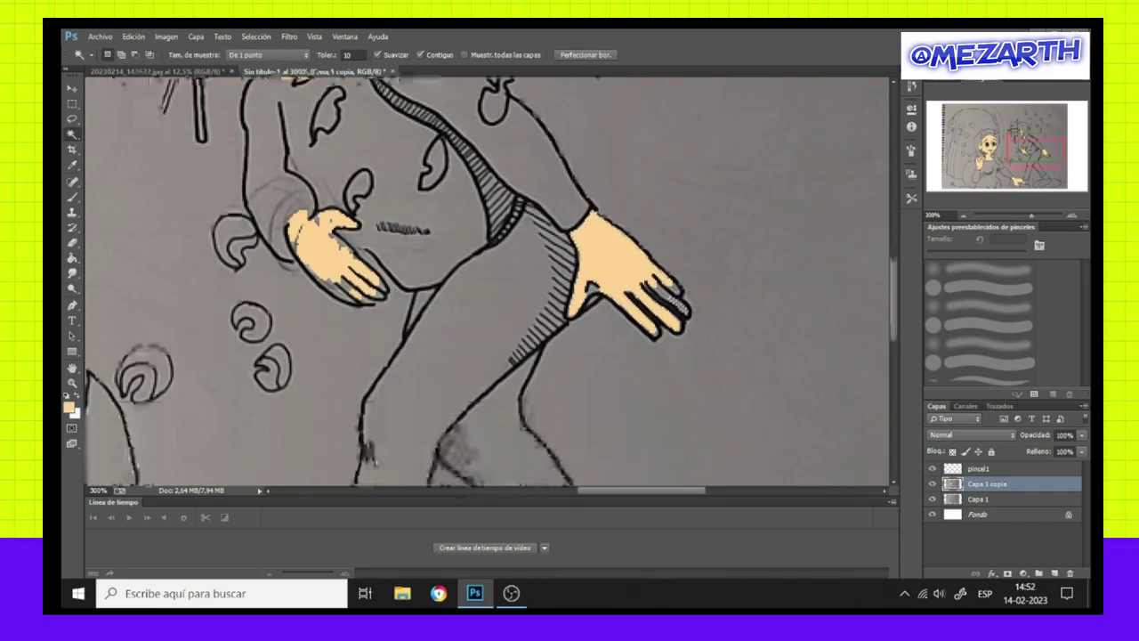
{"action": "scroll", "coordinate": [632, 425], "scroll_direction": "down", "scroll_amount": 3}
{"action": "scroll", "coordinate": [632, 383], "scroll_direction": "down", "scroll_amount": 1}
{"action": "key", "text": "alt+BackSpace"}
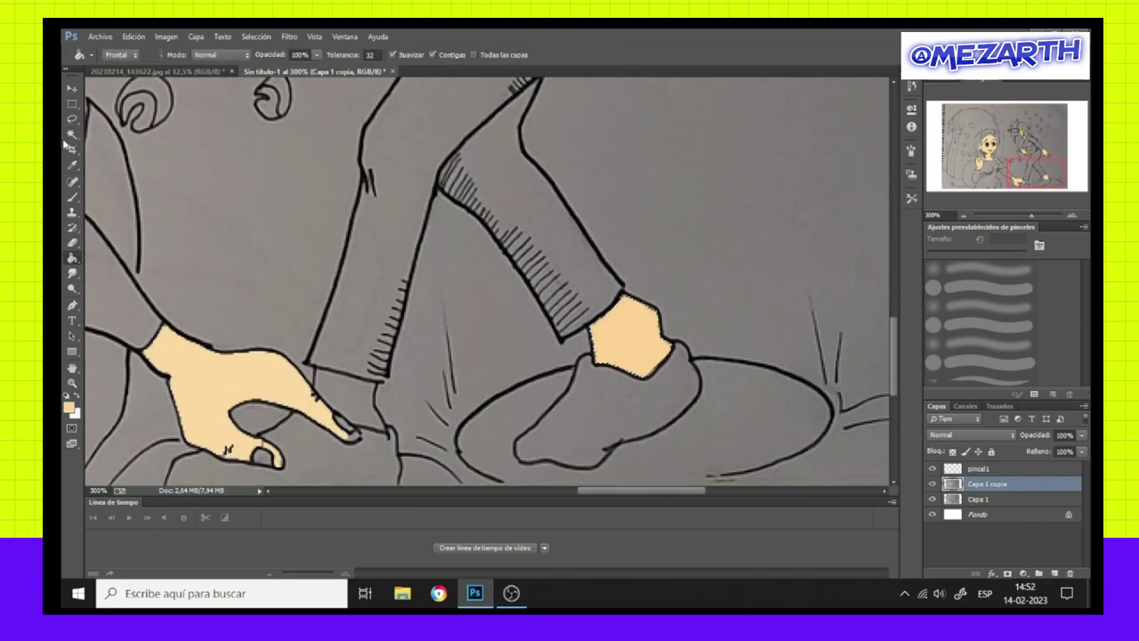
{"action": "left_click", "coordinate": [347, 396]}
{"action": "left_click", "coordinate": [72, 259]}
{"action": "left_click", "coordinate": [347, 400]}
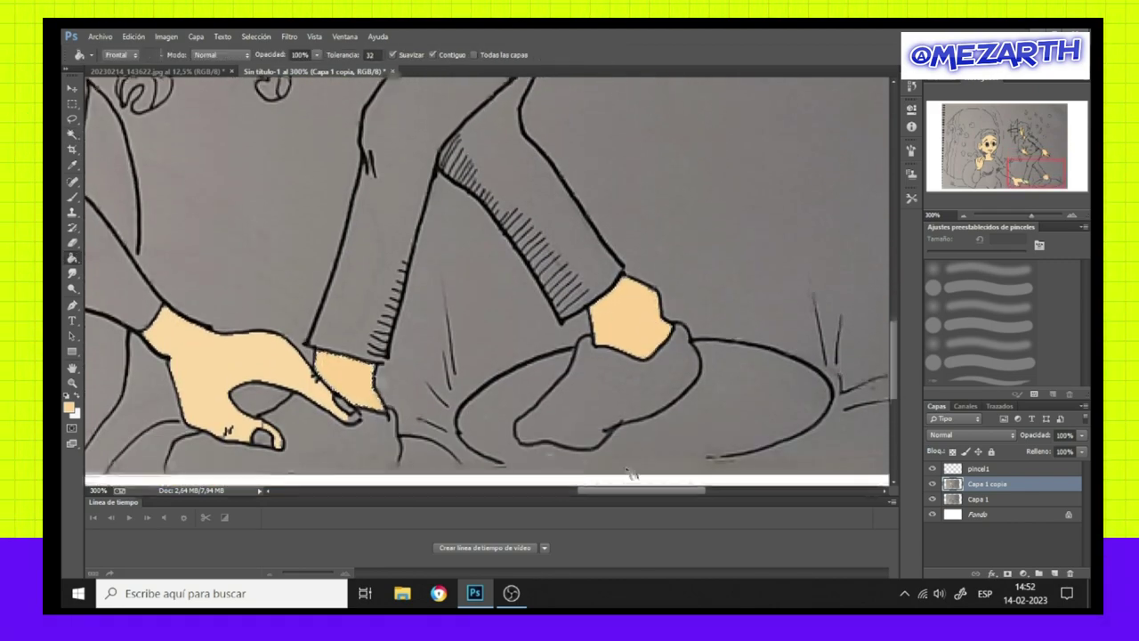
{"action": "scroll", "coordinate": [503, 410], "scroll_direction": "left", "scroll_amount": 5}
{"action": "key", "text": "ctrl+minus"}
{"action": "key", "text": "ctrl+minus"}
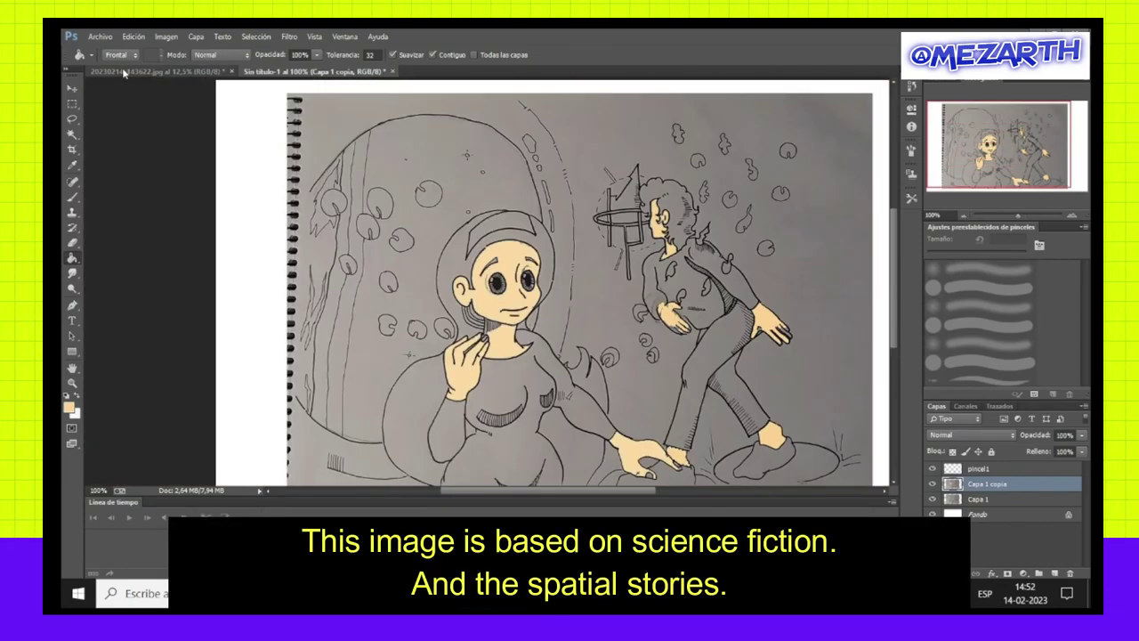
Fill the portal space behind the girl with blue.
{"action": "left_click", "coordinate": [72, 134]}
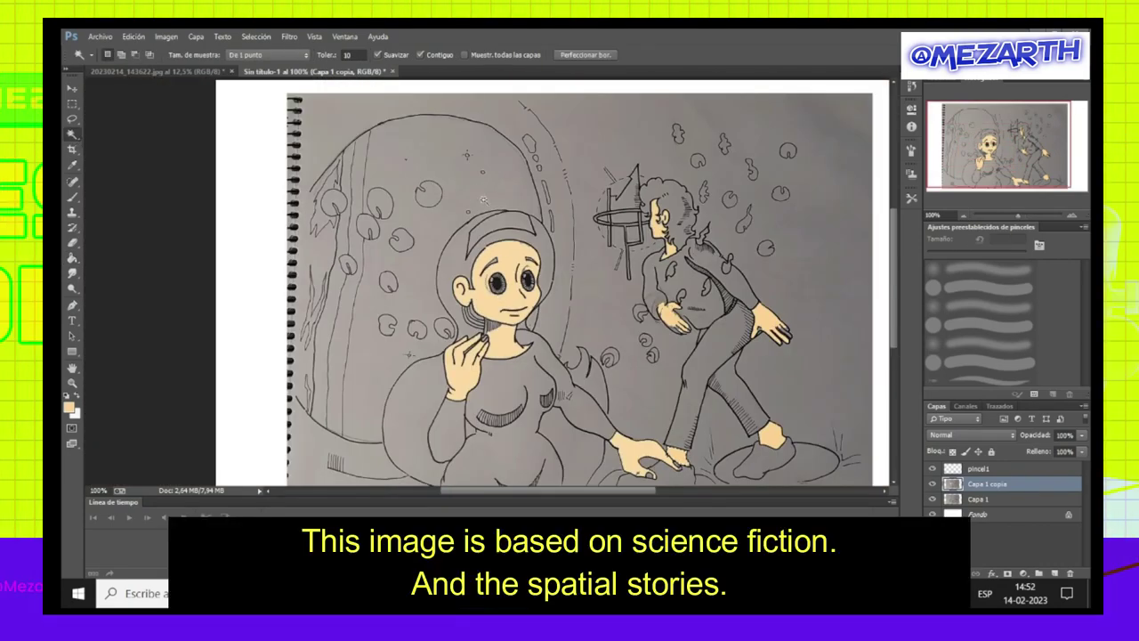
{"action": "left_click", "coordinate": [400, 241]}
{"action": "left_click", "coordinate": [68, 407]}
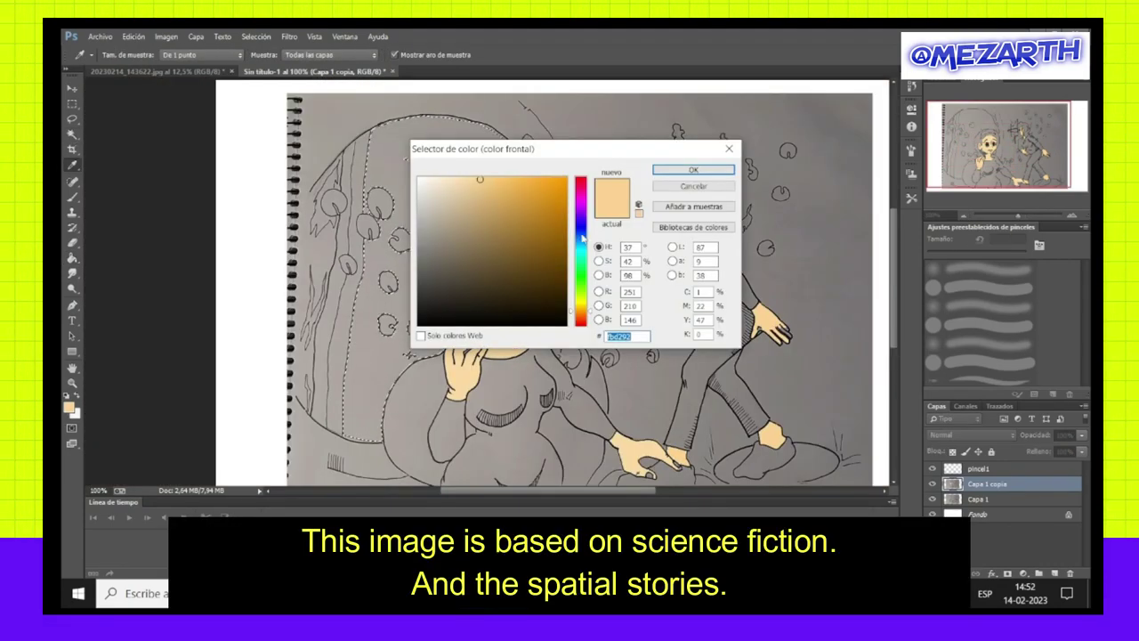
{"action": "left_click", "coordinate": [580, 233]}
{"action": "left_click", "coordinate": [481, 179]}
{"action": "left_click", "coordinate": [693, 170]}
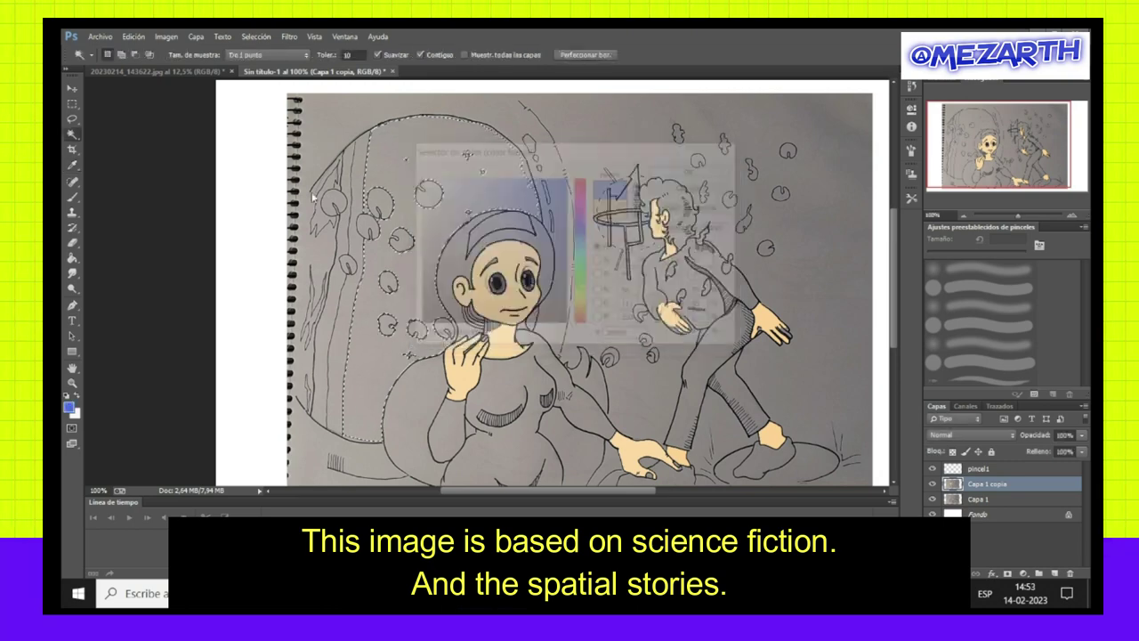
{"action": "key", "text": "g"}
{"action": "left_click", "coordinate": [435, 228]}
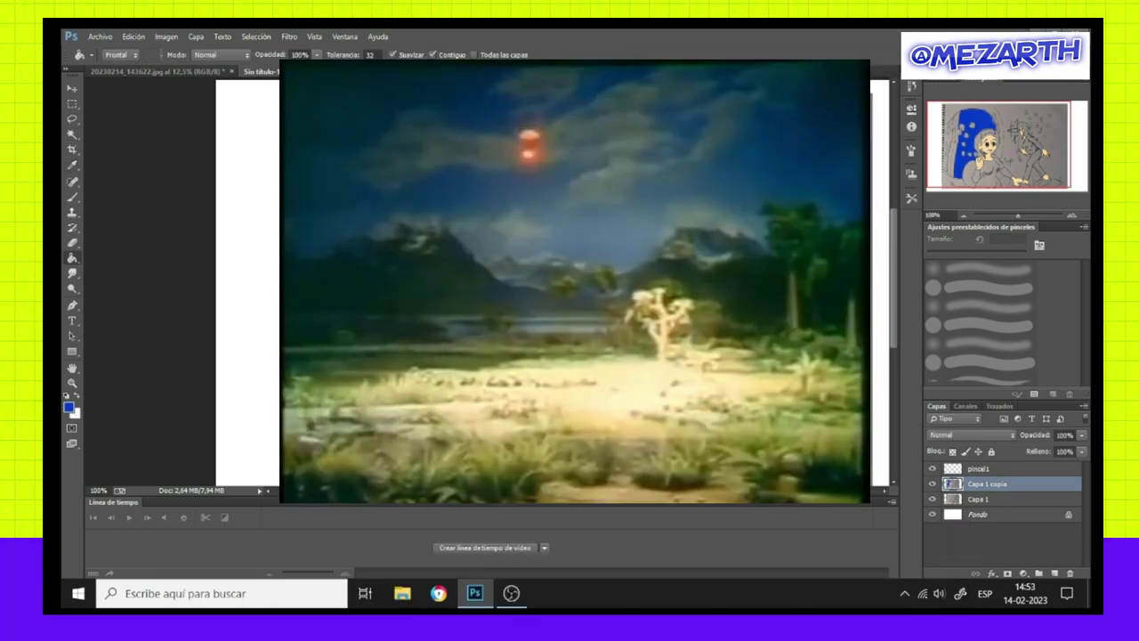
Set green as the foreground and fill the six grey bubbles in the window.
{"action": "left_click", "coordinate": [73, 133]}
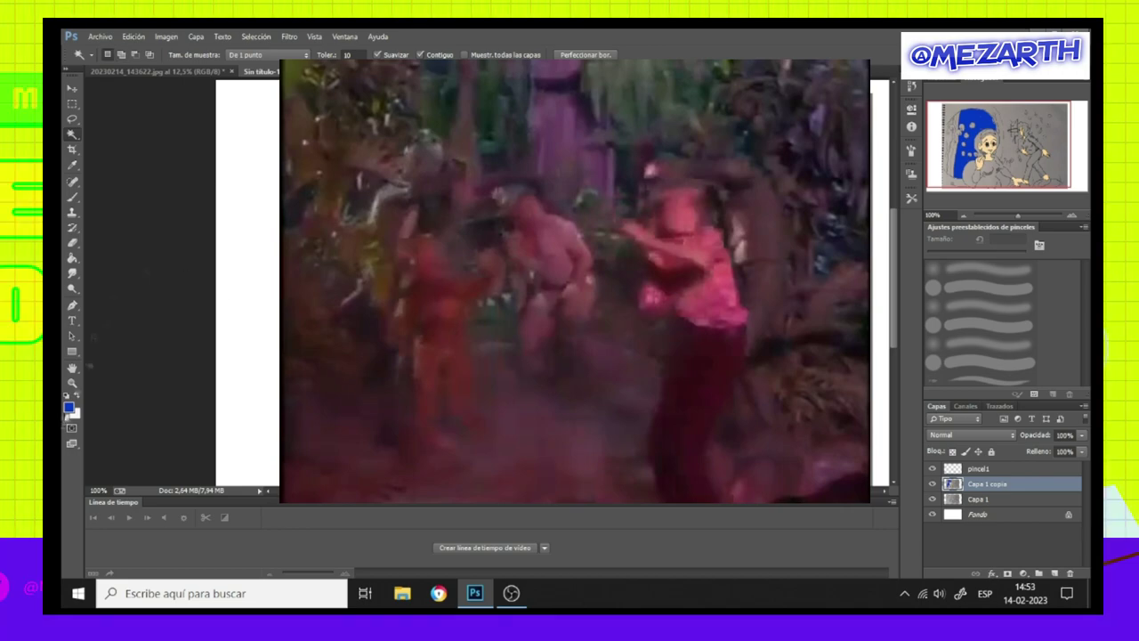
{"action": "left_click", "coordinate": [68, 407]}
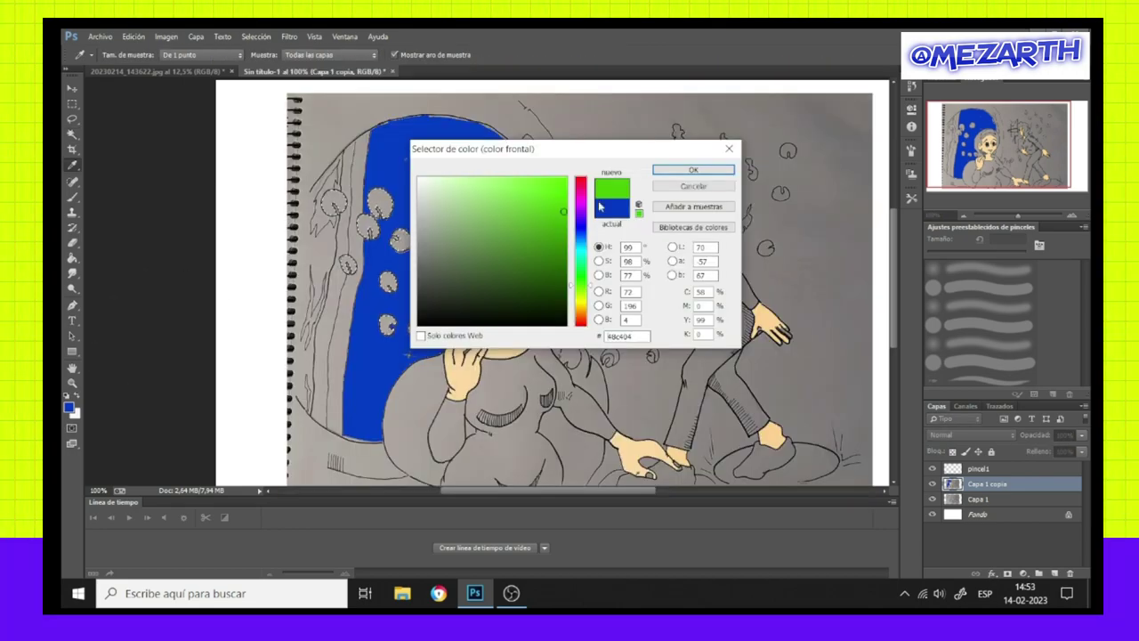
{"action": "left_click", "coordinate": [693, 169]}
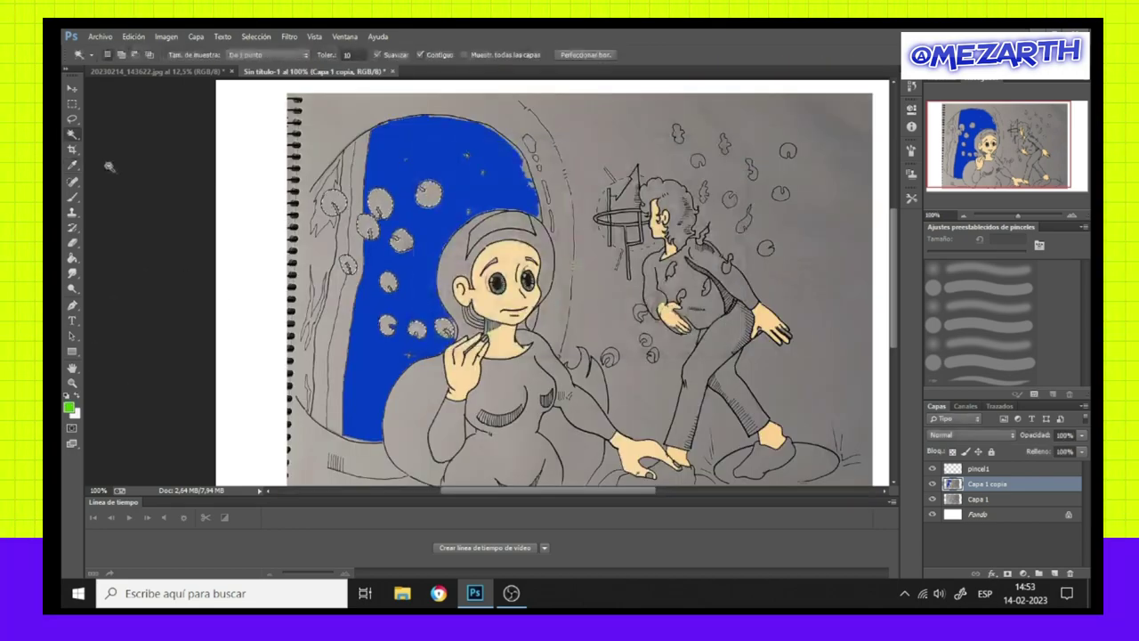
{"action": "left_click", "coordinate": [73, 258]}
{"action": "left_click", "coordinate": [428, 194]}
{"action": "left_click", "coordinate": [380, 203]}
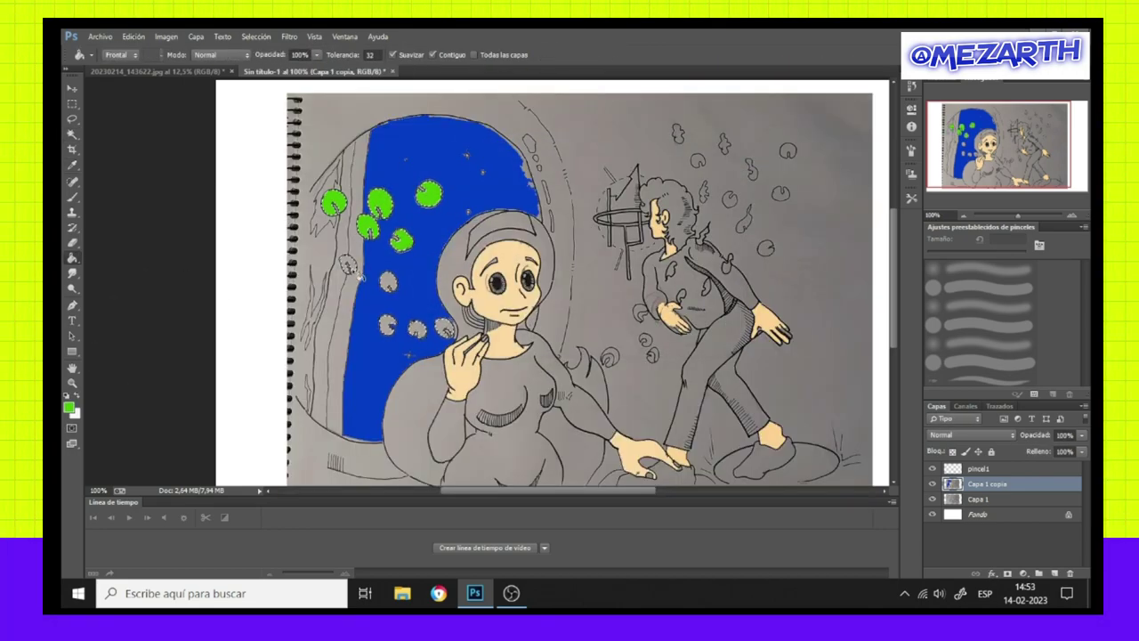
{"action": "left_click", "coordinate": [390, 283]}
{"action": "left_click", "coordinate": [388, 326]}
{"action": "left_click", "coordinate": [417, 330]}
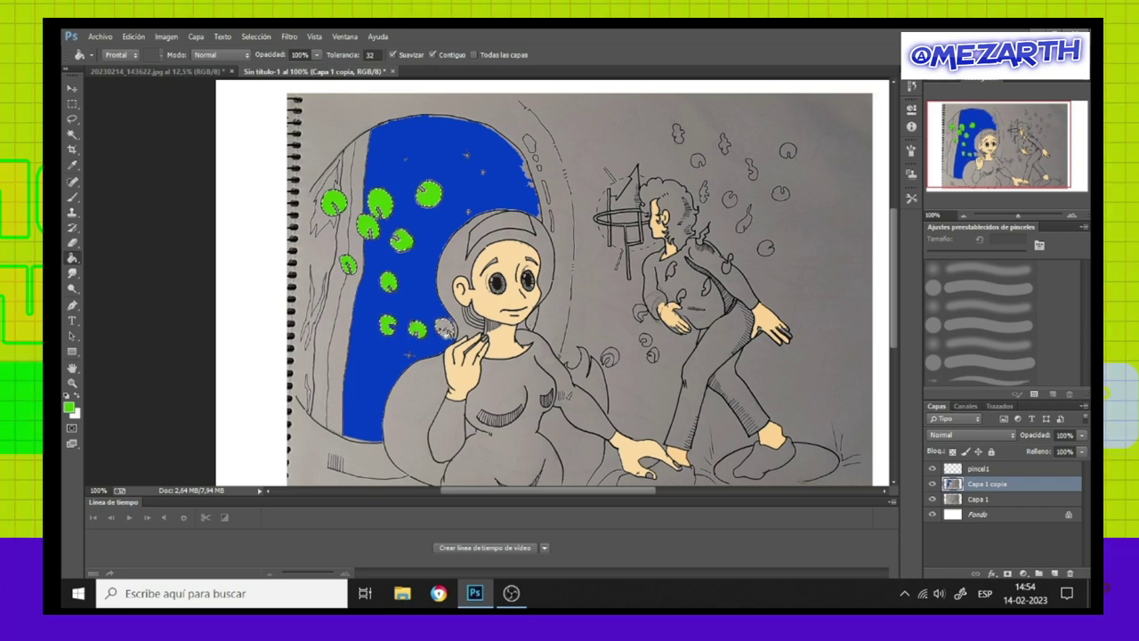
{"action": "left_click", "coordinate": [444, 330]}
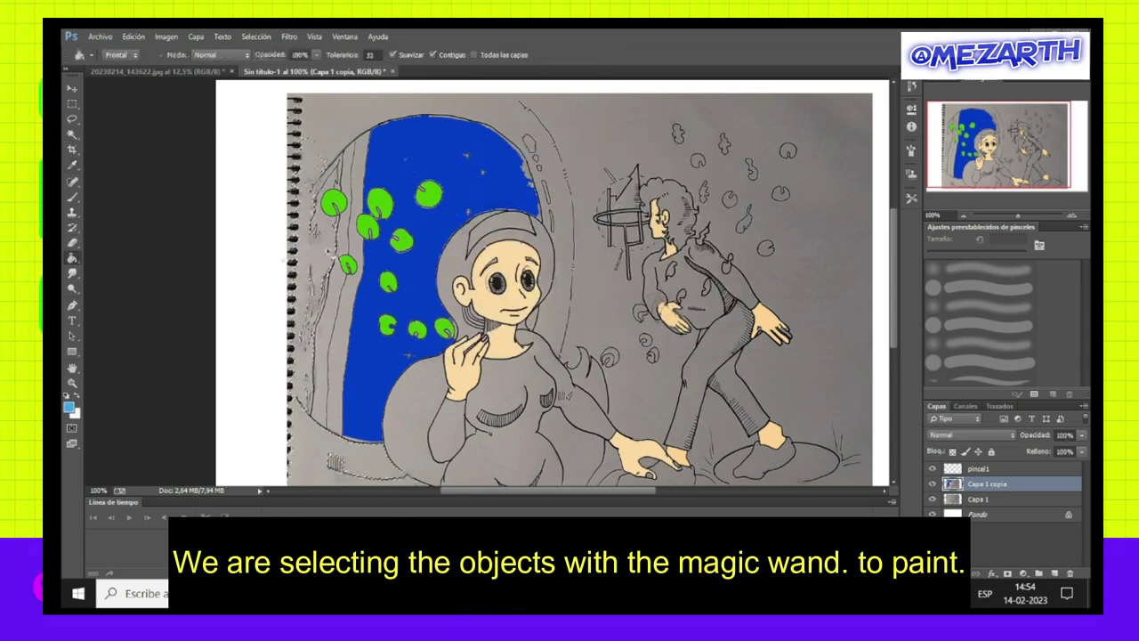
Fill the wall strip left of the window light blue and set dark brown as the painting colour.
{"action": "left_click", "coordinate": [327, 256]}
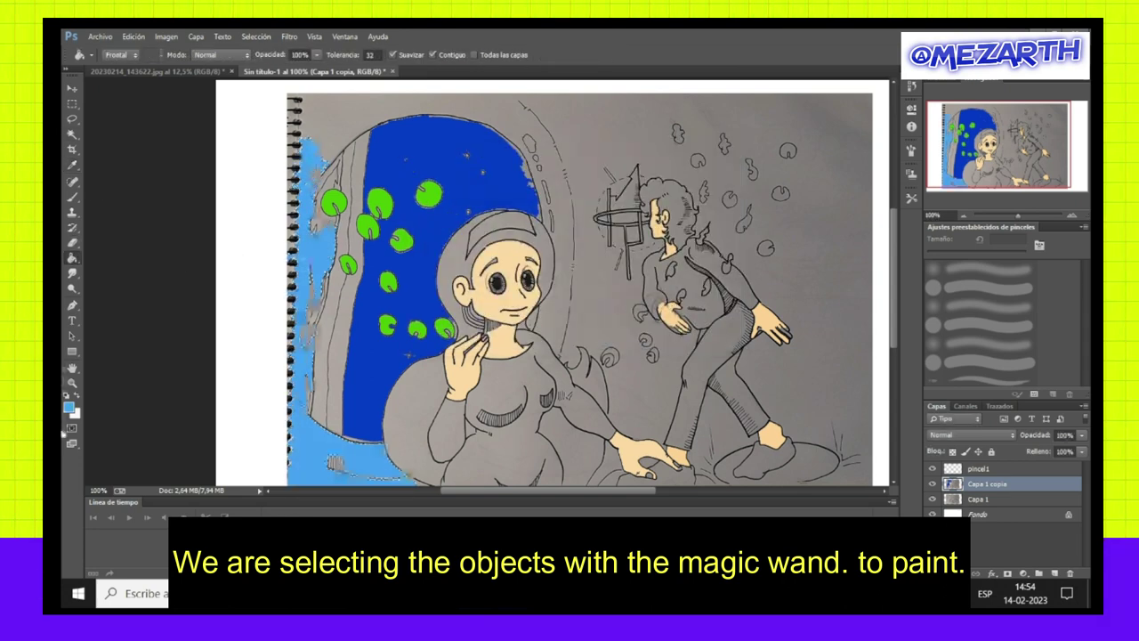
{"action": "key", "text": "w"}
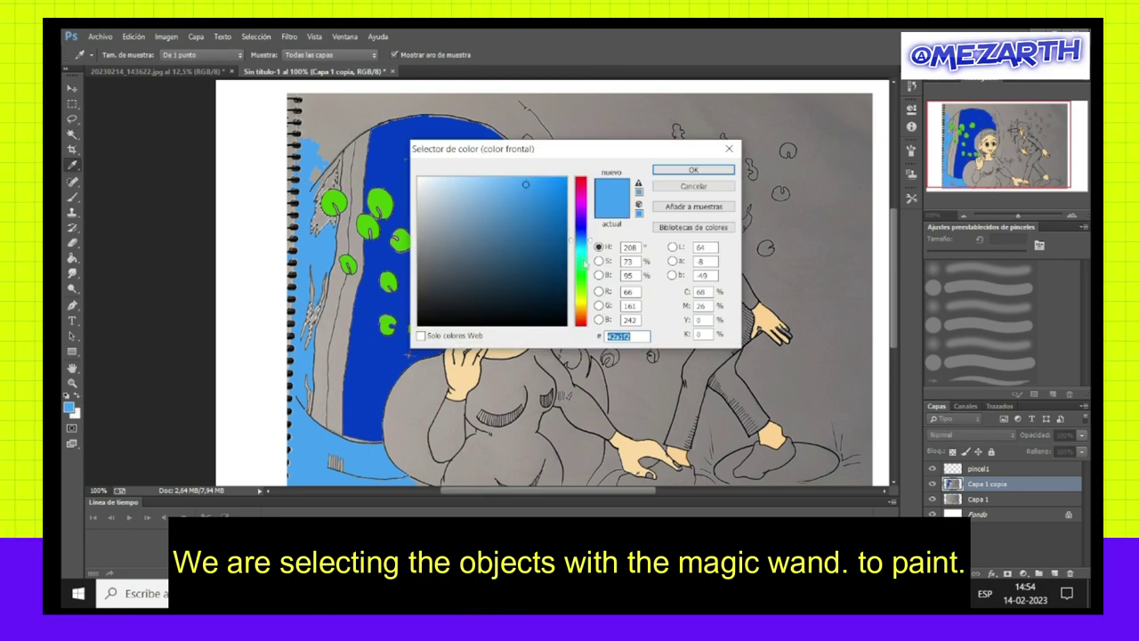
{"action": "left_click", "coordinate": [579, 313]}
{"action": "left_click", "coordinate": [524, 270]}
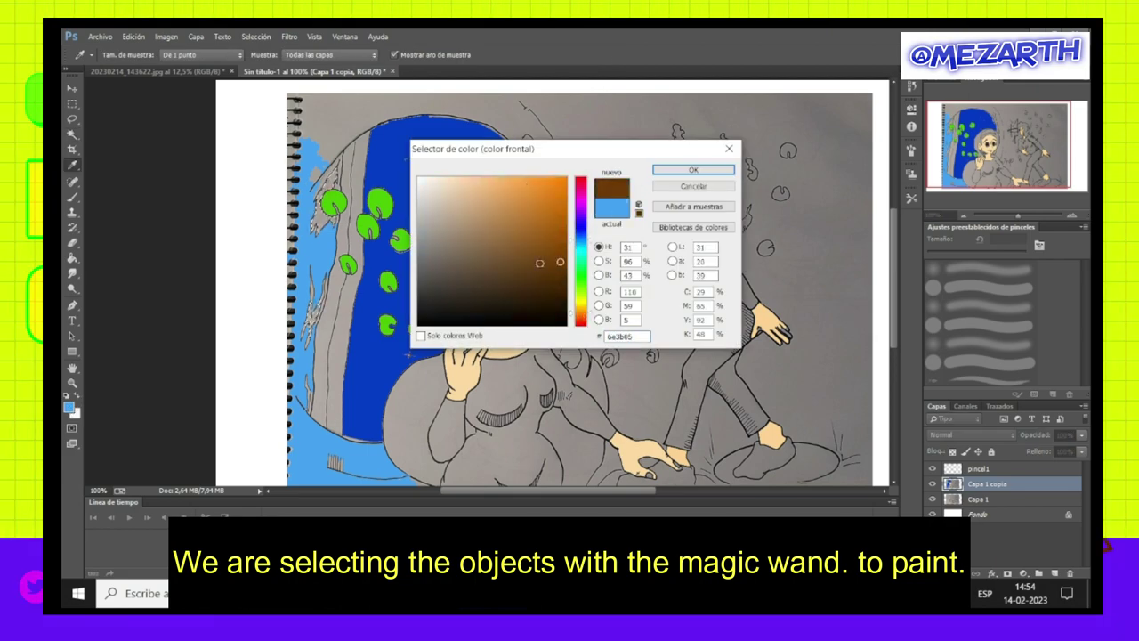
{"action": "left_click", "coordinate": [694, 170]}
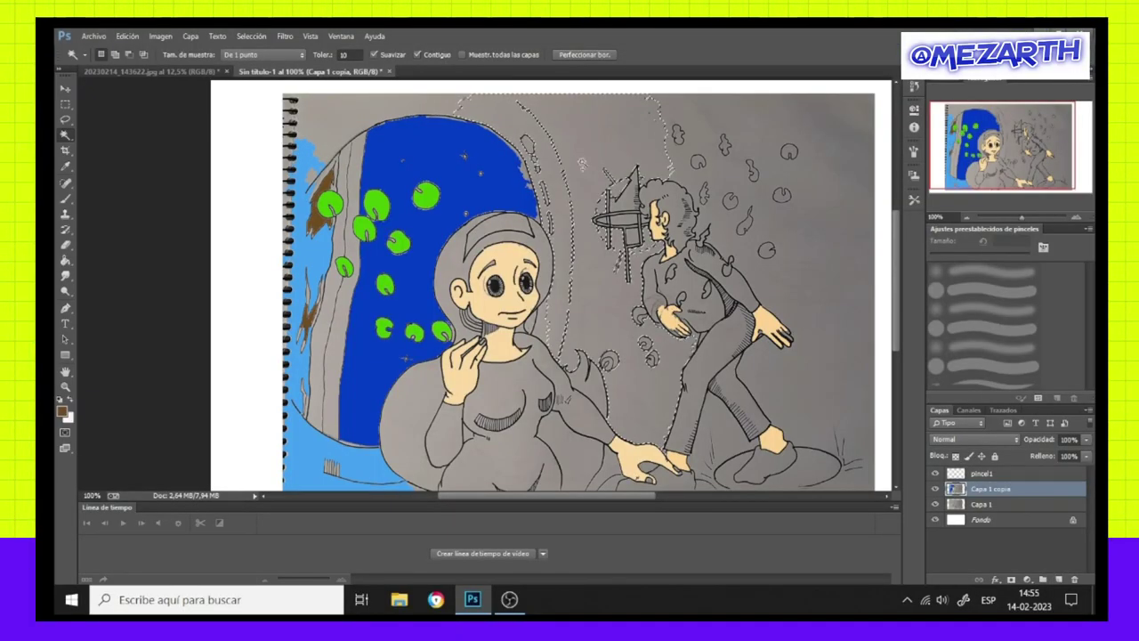
Select the grey background and white border area, set a near-white colour, then deselect.
{"action": "left_click", "coordinate": [780, 285]}
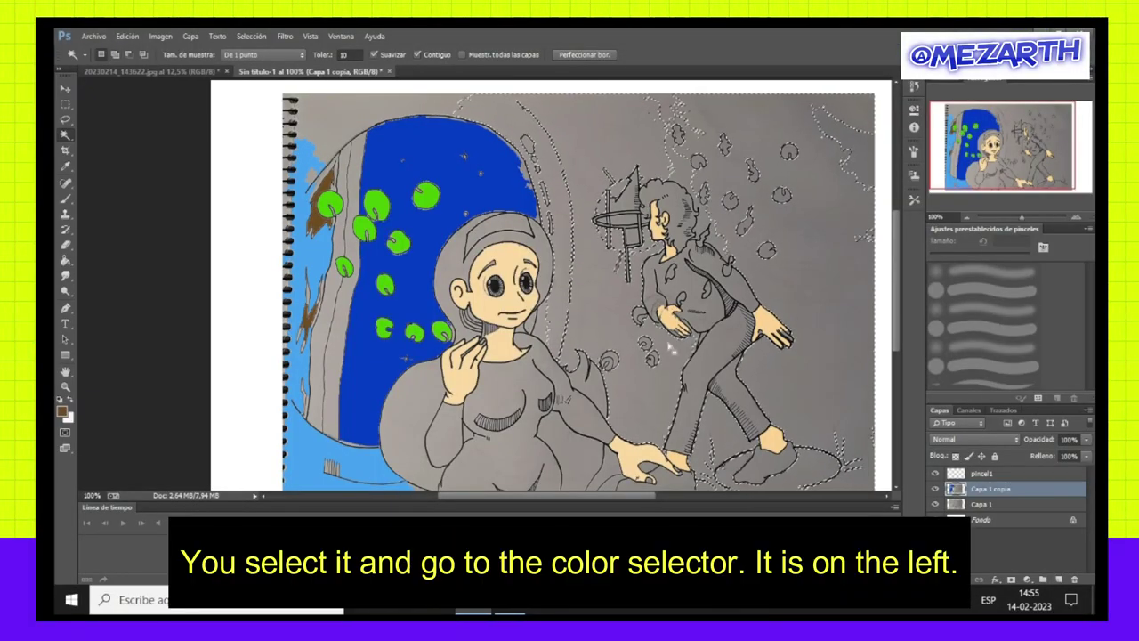
{"action": "left_click", "coordinate": [61, 410]}
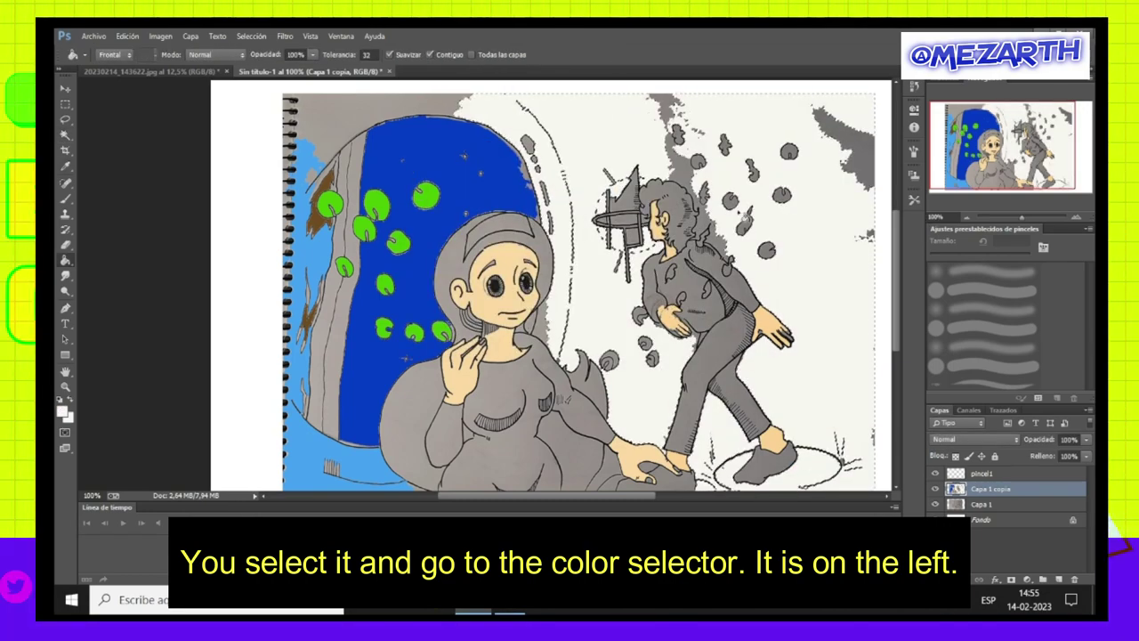
{"action": "left_click", "coordinate": [64, 135]}
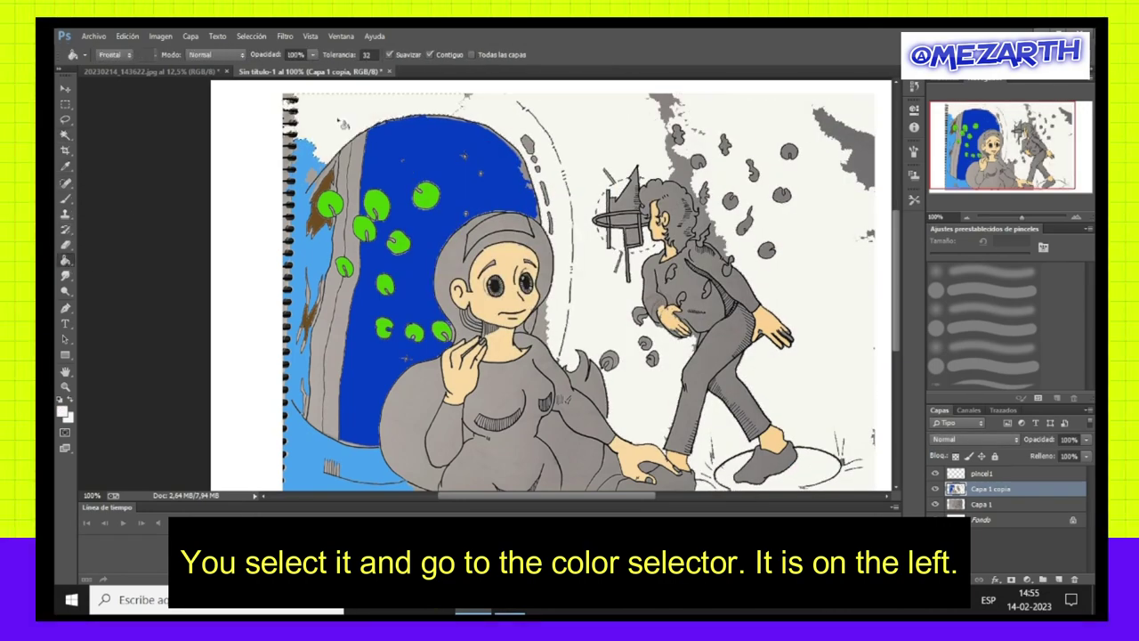
{"action": "left_click", "coordinate": [241, 234]}
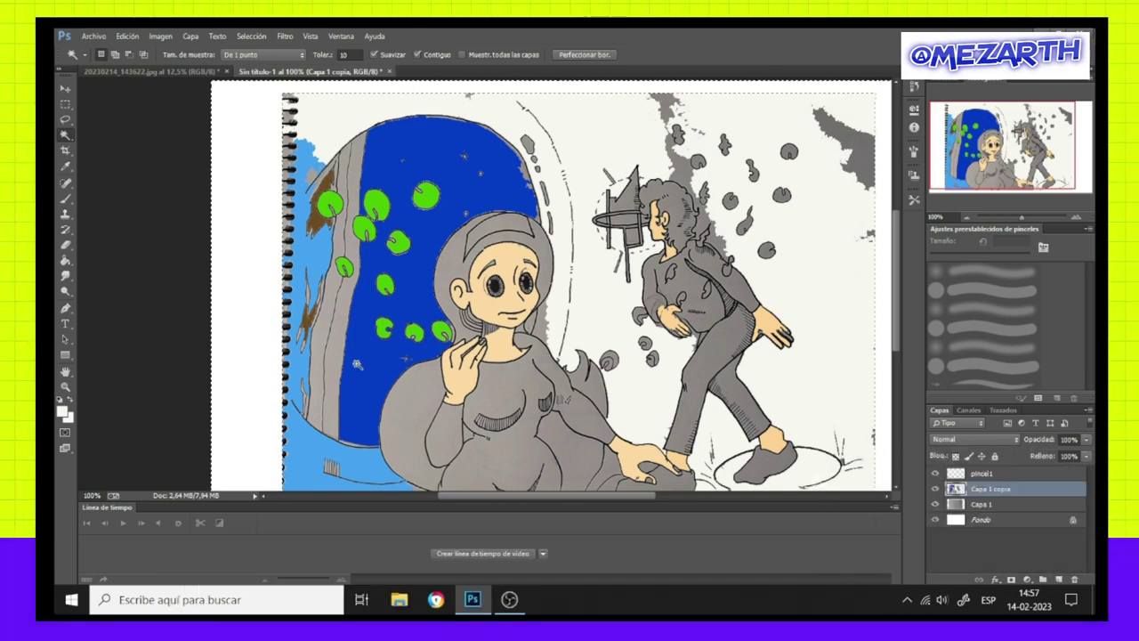
{"action": "left_click", "coordinate": [251, 36]}
{"action": "left_click", "coordinate": [267, 67]}
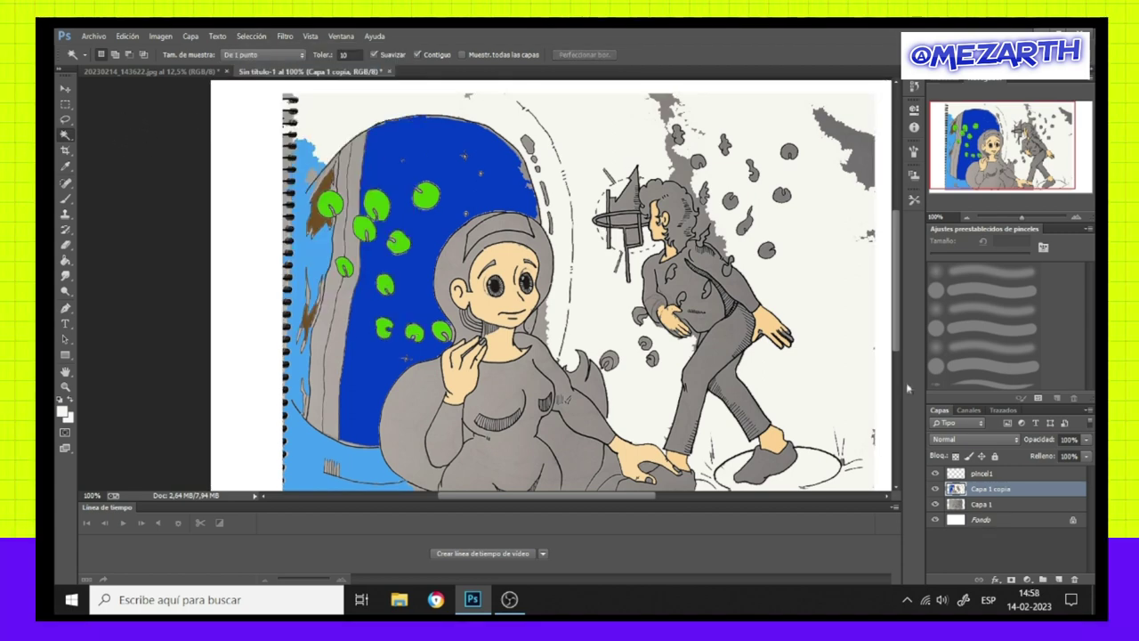
On layer pincel1, set up a 10 px hard round brush with a peach colour.
{"action": "left_click", "coordinate": [1027, 478]}
{"action": "key", "text": "b"}
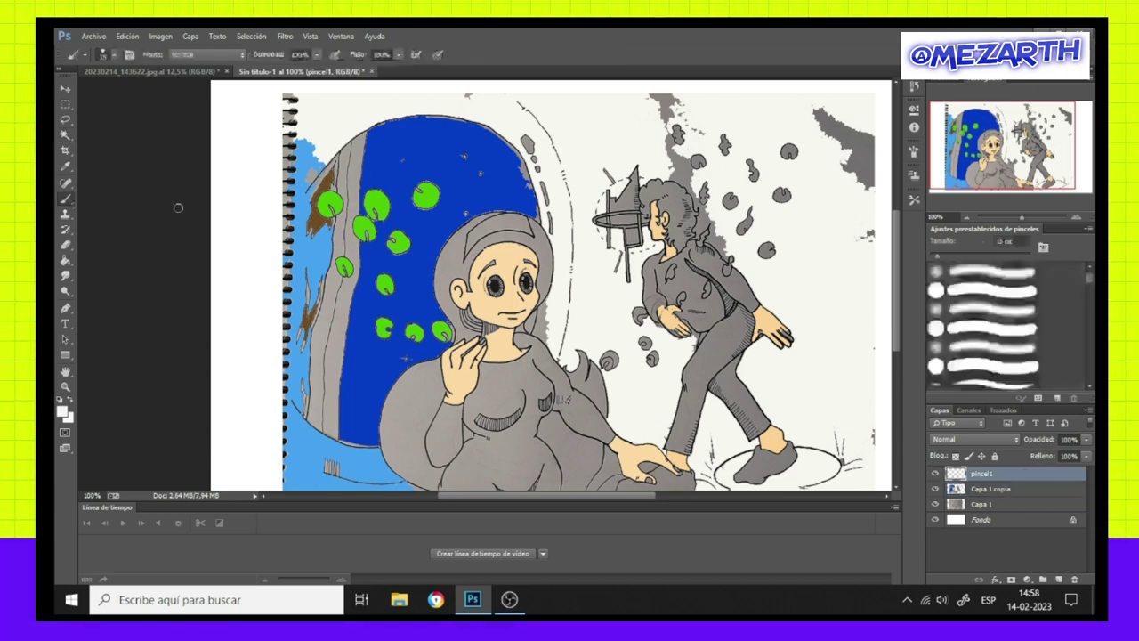
{"action": "left_click", "coordinate": [914, 154]}
{"action": "scroll", "coordinate": [812, 196], "scroll_direction": "down", "scroll_amount": 2}
{"action": "left_click", "coordinate": [870, 186]}
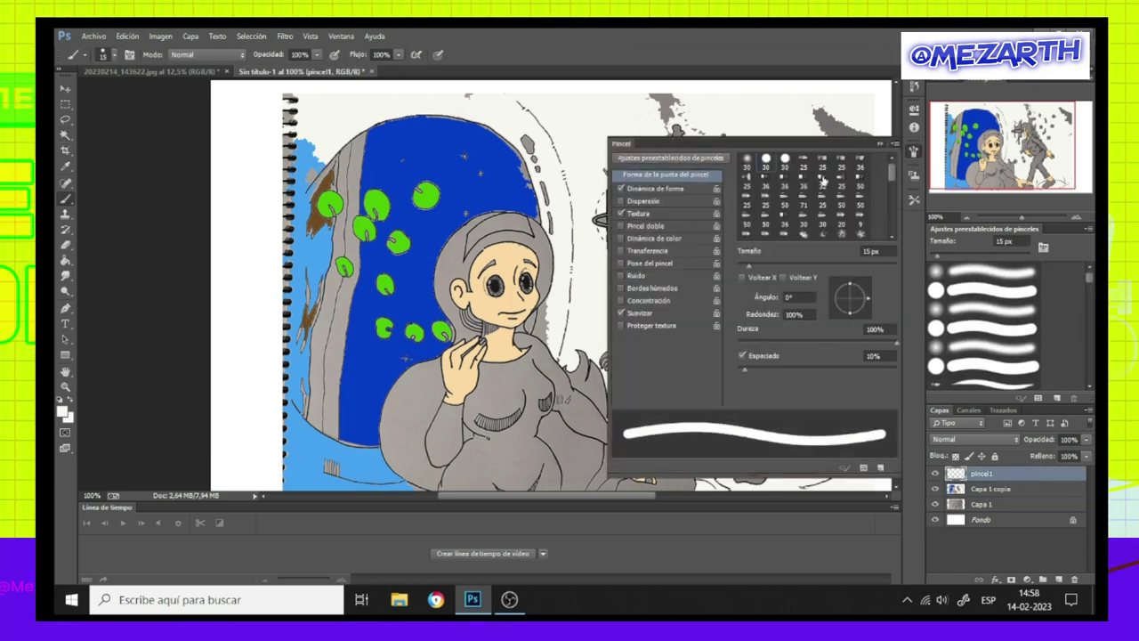
{"action": "left_click", "coordinate": [808, 221]}
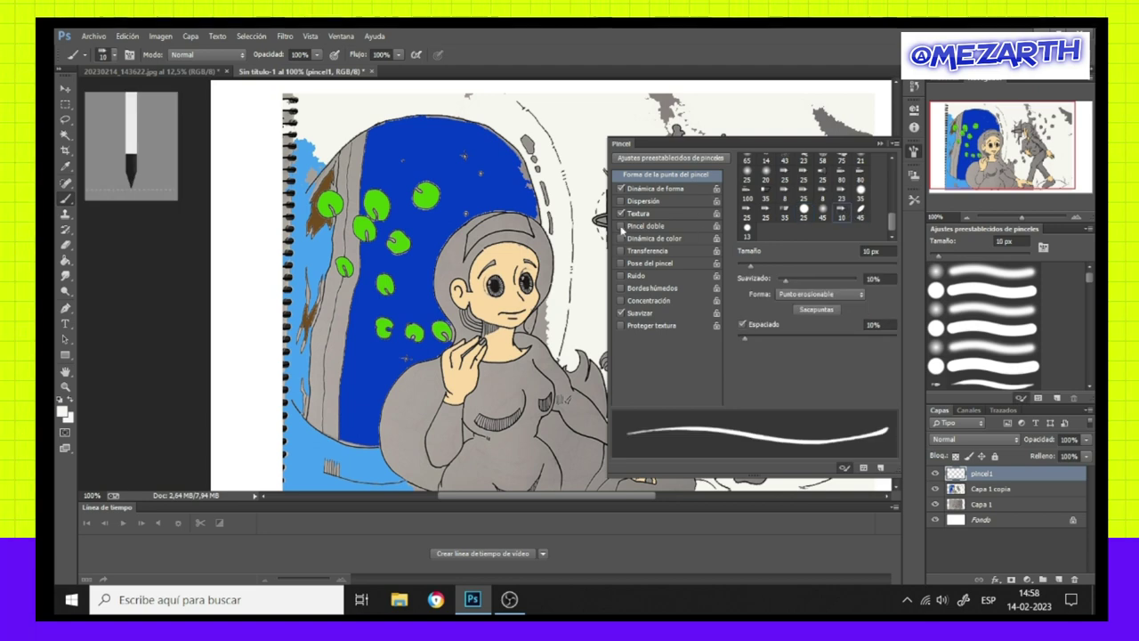
{"action": "left_click", "coordinate": [914, 153]}
{"action": "left_click", "coordinate": [61, 411]}
{"action": "left_click", "coordinate": [686, 170]}
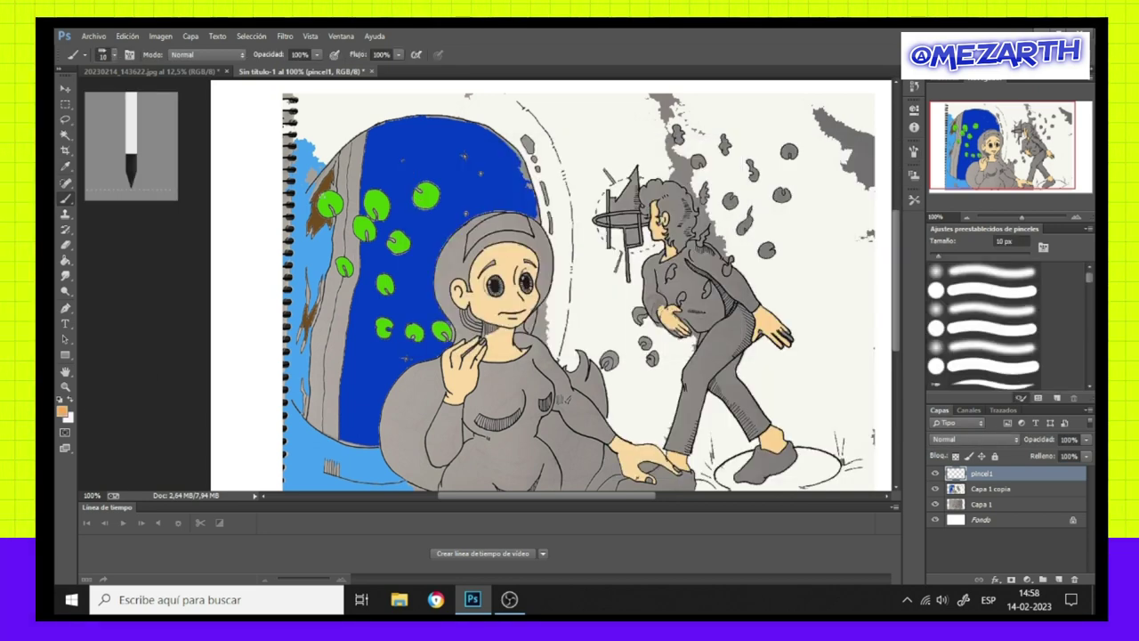
Paint the orange flame-like coral along the left edge from top to base.
{"action": "left_click_drag", "start_coordinate": [317, 159], "coordinate": [291, 214]}
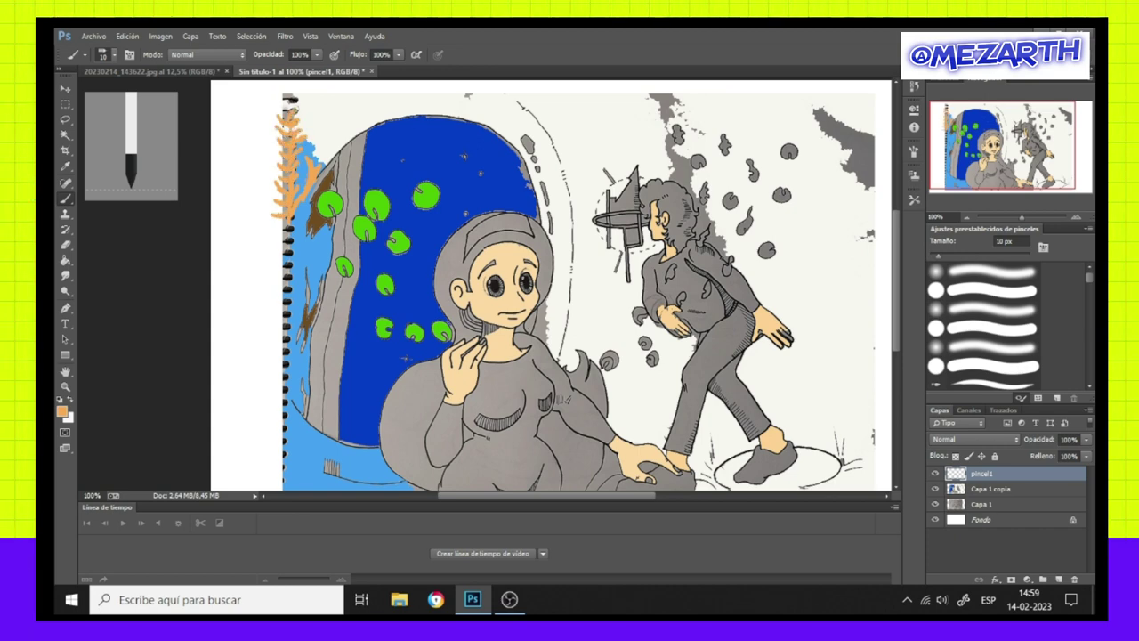
{"action": "left_click_drag", "start_coordinate": [288, 112], "coordinate": [287, 84]}
{"action": "left_click_drag", "start_coordinate": [287, 225], "coordinate": [284, 342]}
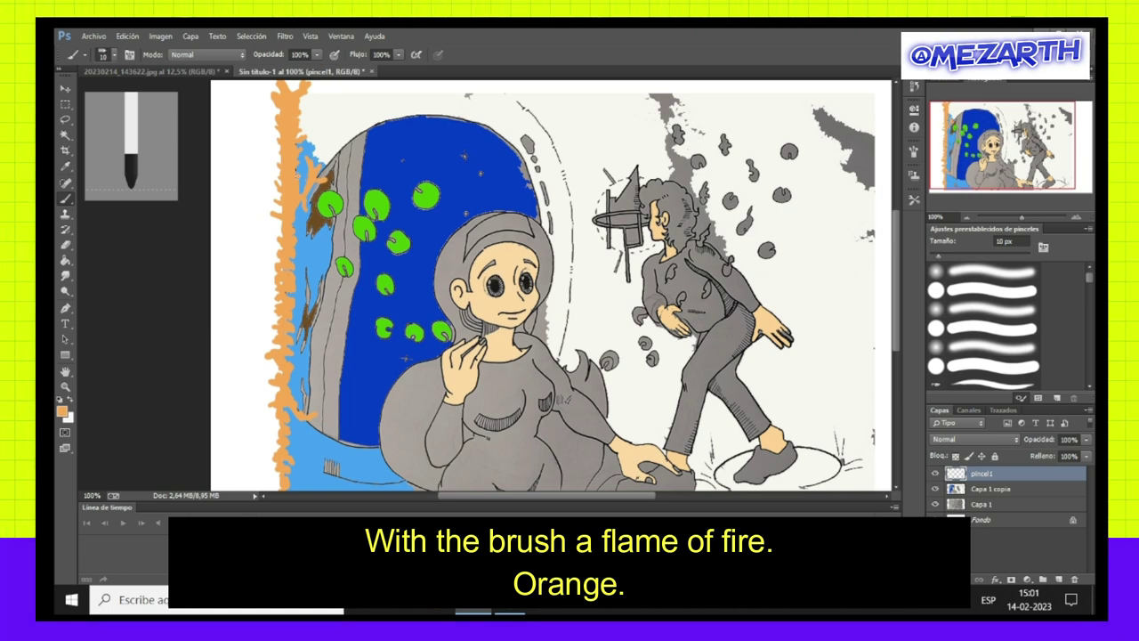
{"action": "left_click_drag", "start_coordinate": [278, 189], "coordinate": [277, 207]}
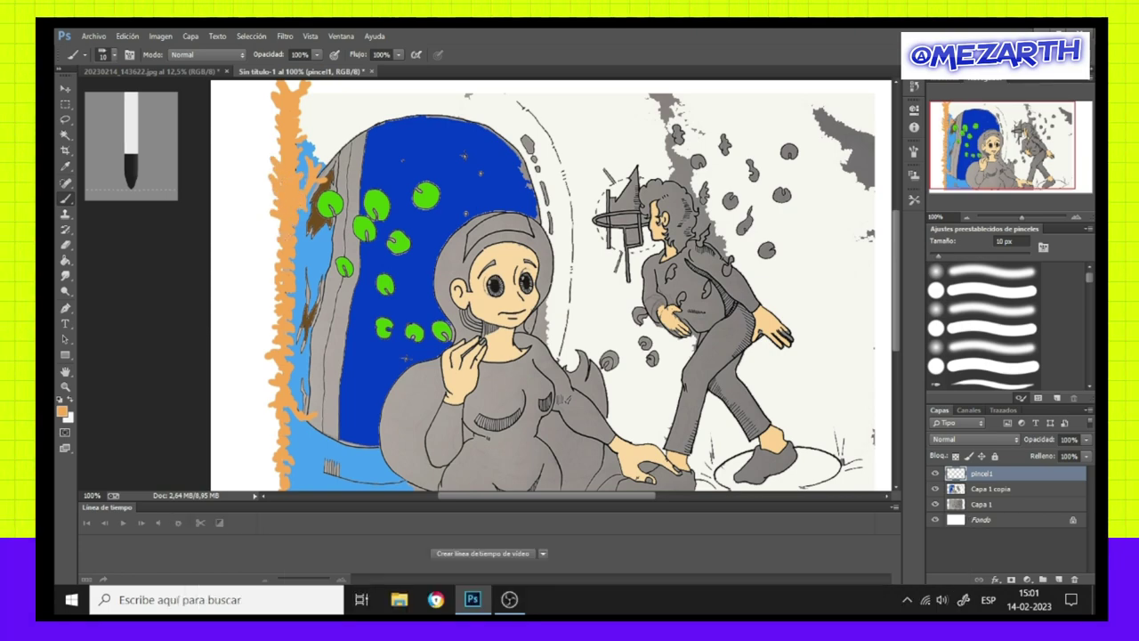
Zoom in on the left edge and add a short 5 px stroke on the flame.
{"action": "key", "text": "ctrl+plus"}
{"action": "key", "text": "ctrl+plus"}
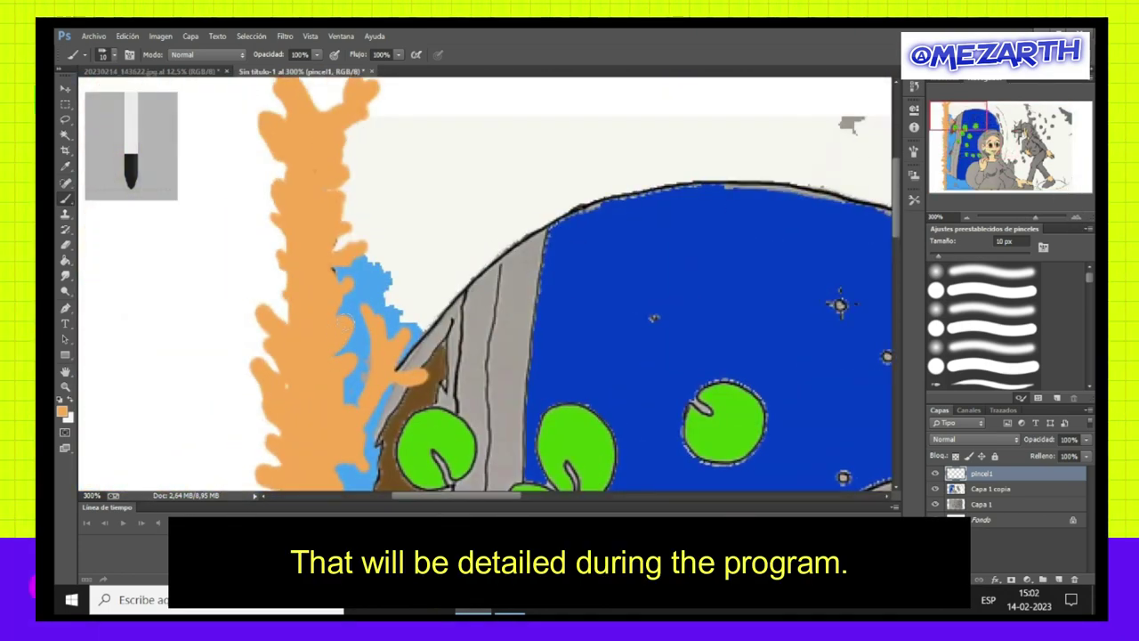
{"action": "key", "text": "F5"}
{"action": "key", "text": "bracketleft"}
{"action": "key", "text": "bracketleft"}
{"action": "key", "text": "bracketleft"}
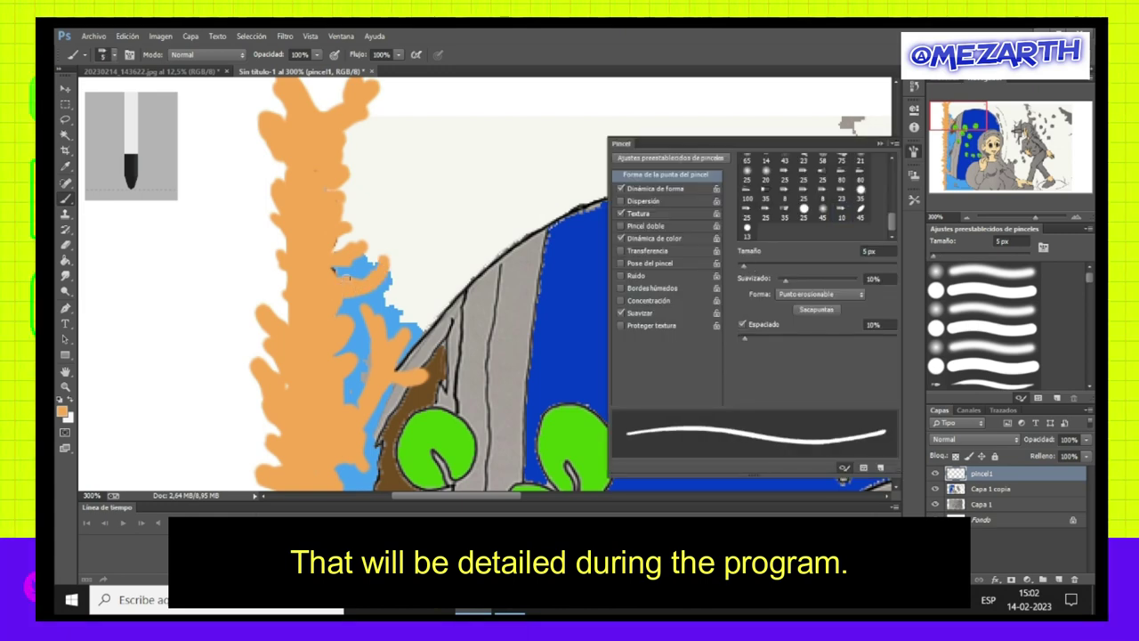
{"action": "left_click_drag", "start_coordinate": [264, 283], "coordinate": [299, 304]}
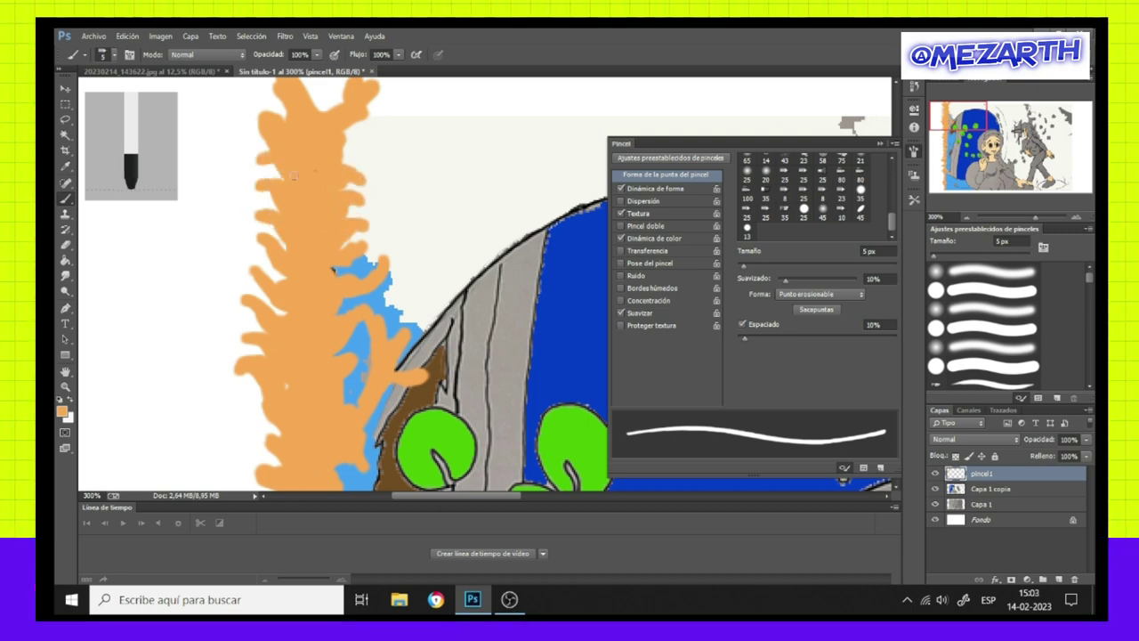
Shade the upper, middle and lower flame branches with a darker orange 3 px brush.
{"action": "left_click", "coordinate": [61, 411]}
{"action": "left_click", "coordinate": [730, 152]}
{"action": "key", "text": "bracketleft"}
{"action": "key", "text": "bracketleft"}
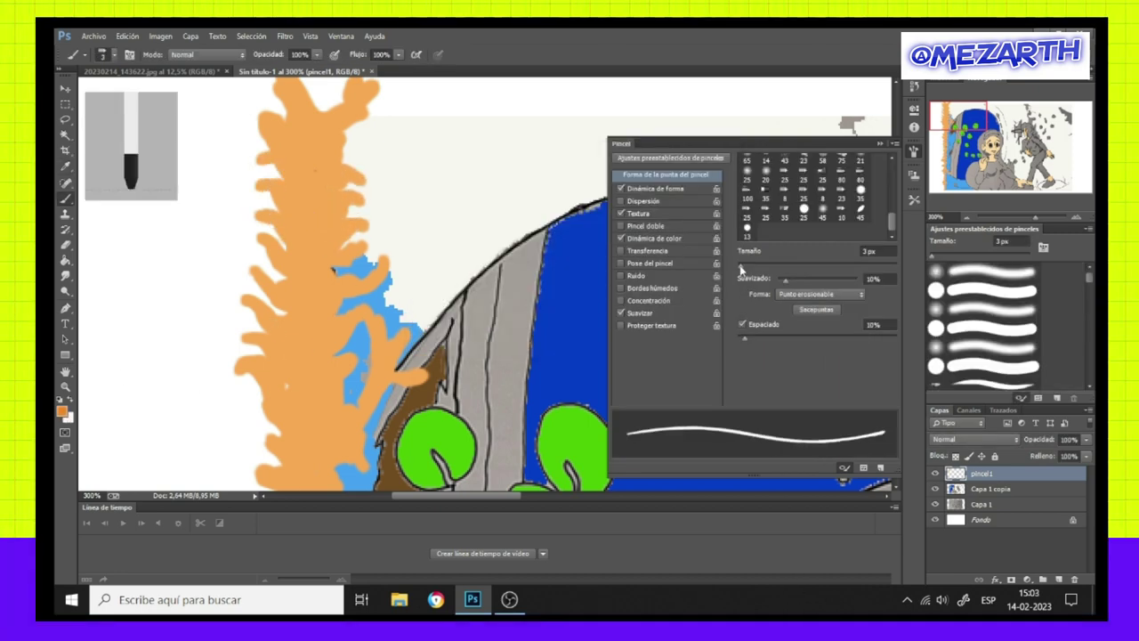
{"action": "left_click_drag", "start_coordinate": [244, 299], "coordinate": [285, 330]}
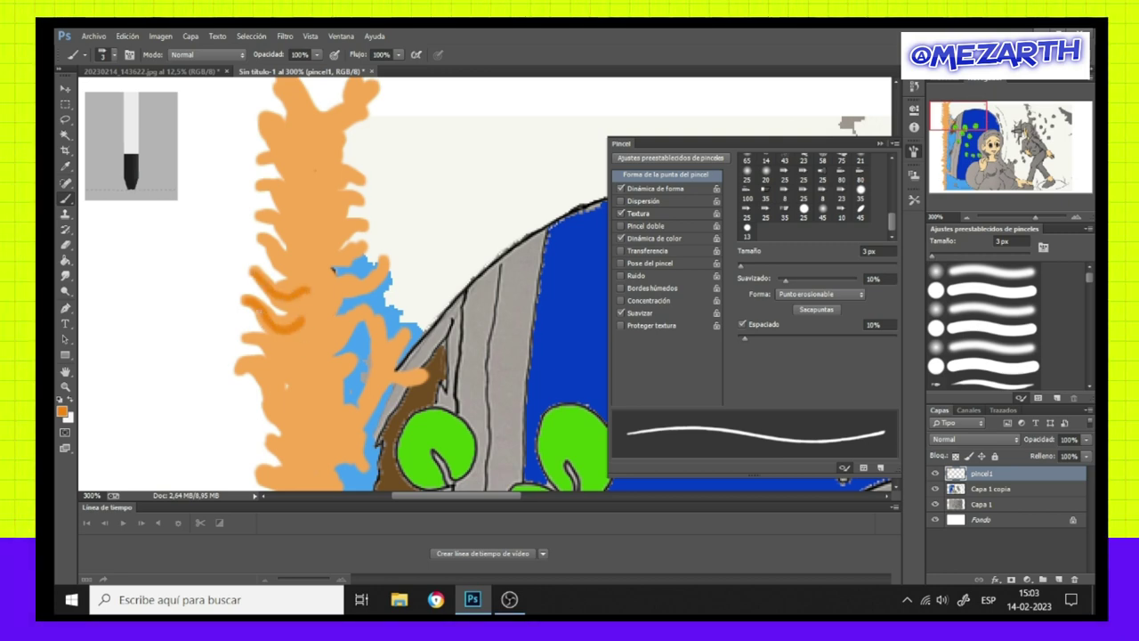
{"action": "left_click_drag", "start_coordinate": [258, 283], "coordinate": [311, 300]}
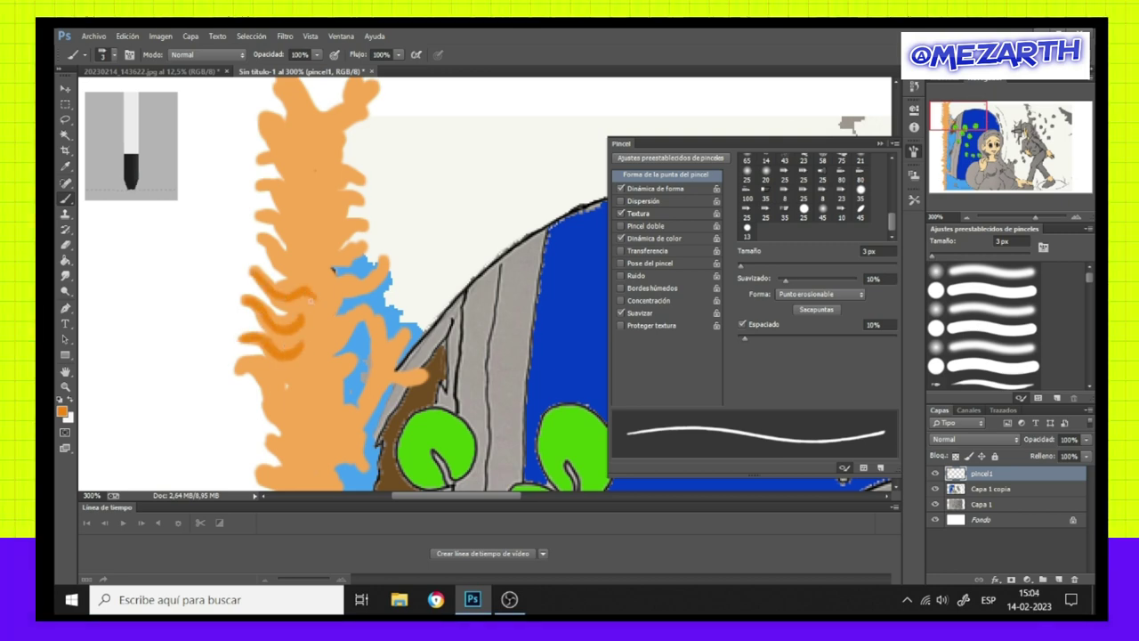
{"action": "mouse_move", "coordinate": [258, 385]}
{"action": "left_mouse_down"}
{"action": "mouse_move", "coordinate": [315, 409]}
{"action": "mouse_move", "coordinate": [319, 431]}
{"action": "left_mouse_up"}
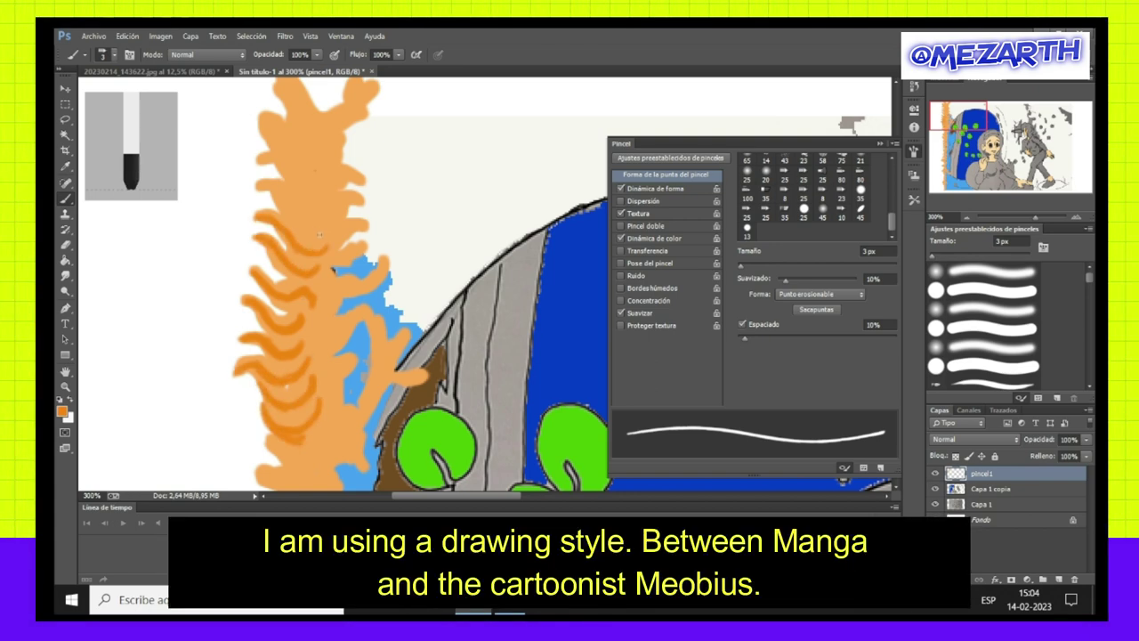
{"action": "mouse_move", "coordinate": [254, 431]}
{"action": "left_mouse_down"}
{"action": "mouse_move", "coordinate": [294, 461]}
{"action": "mouse_move", "coordinate": [324, 463]}
{"action": "left_mouse_up"}
{"action": "left_click_drag", "start_coordinate": [317, 354], "coordinate": [374, 306]}
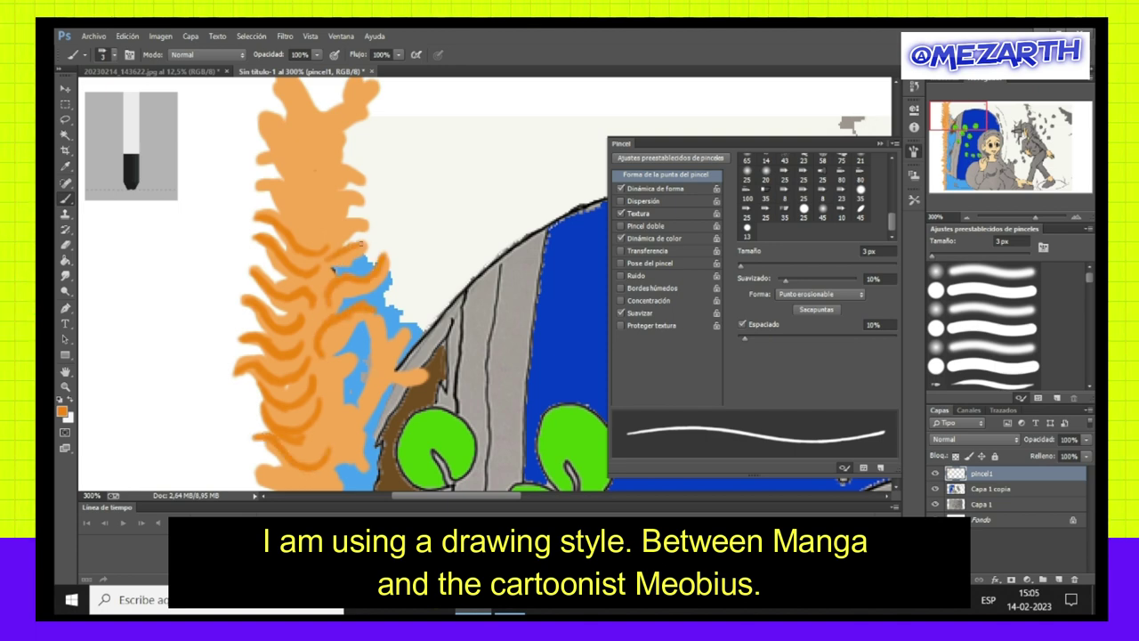
{"action": "left_click_drag", "start_coordinate": [260, 182], "coordinate": [295, 215]}
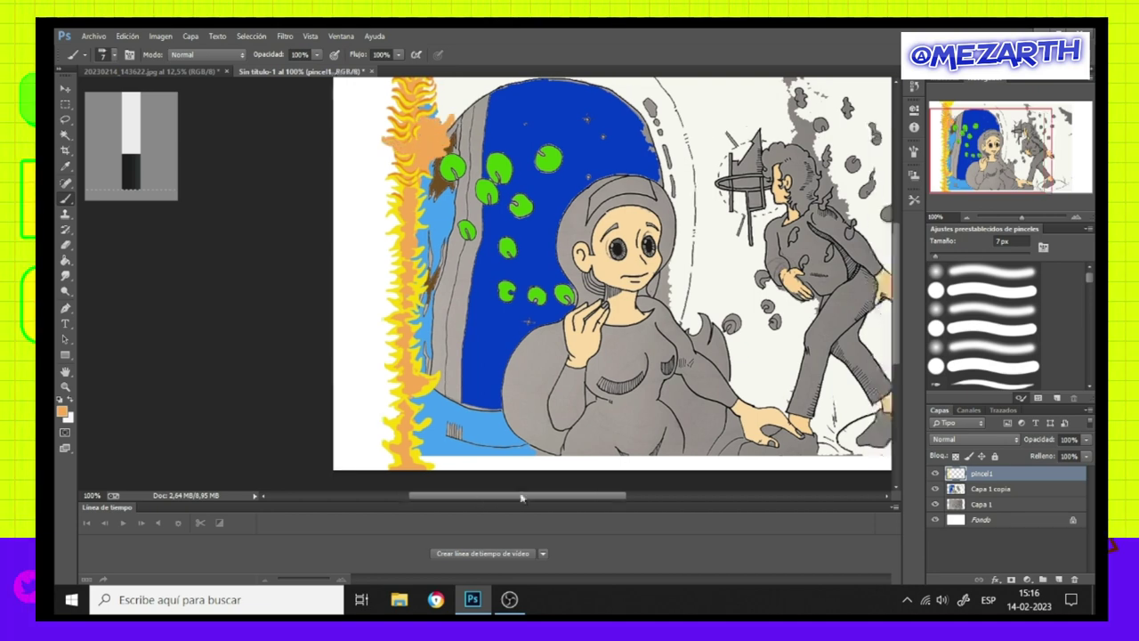
Set the brush to white at 20 px size.
{"action": "left_click_drag", "start_coordinate": [538, 337], "coordinate": [333, 337]}
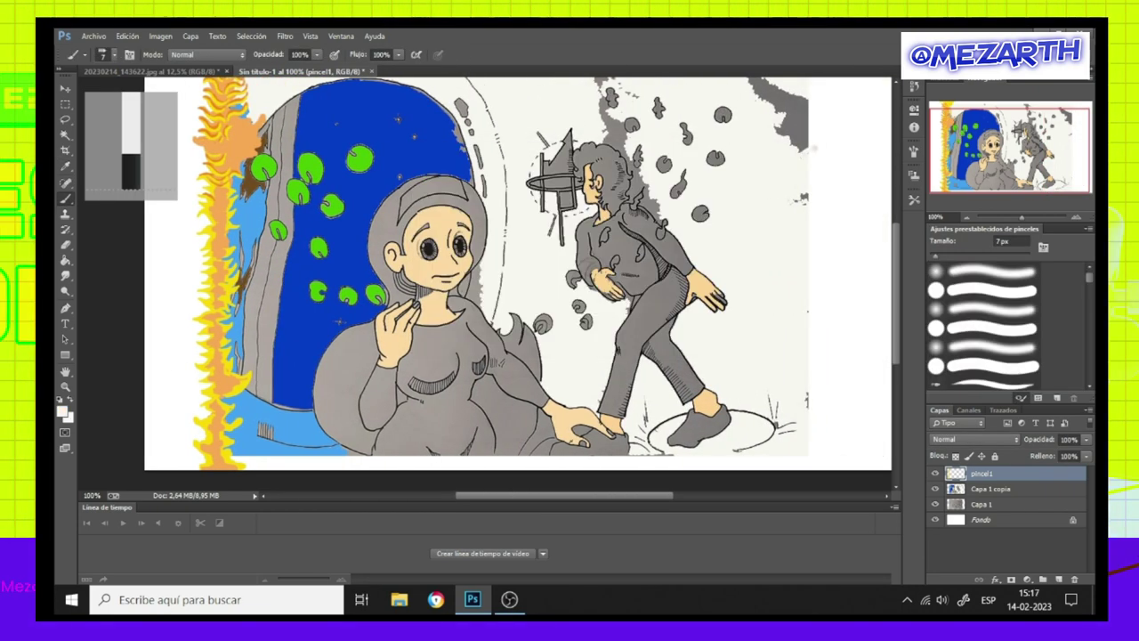
{"action": "left_click", "coordinate": [62, 410]}
{"action": "left_click", "coordinate": [694, 174]}
{"action": "left_click", "coordinate": [913, 153]}
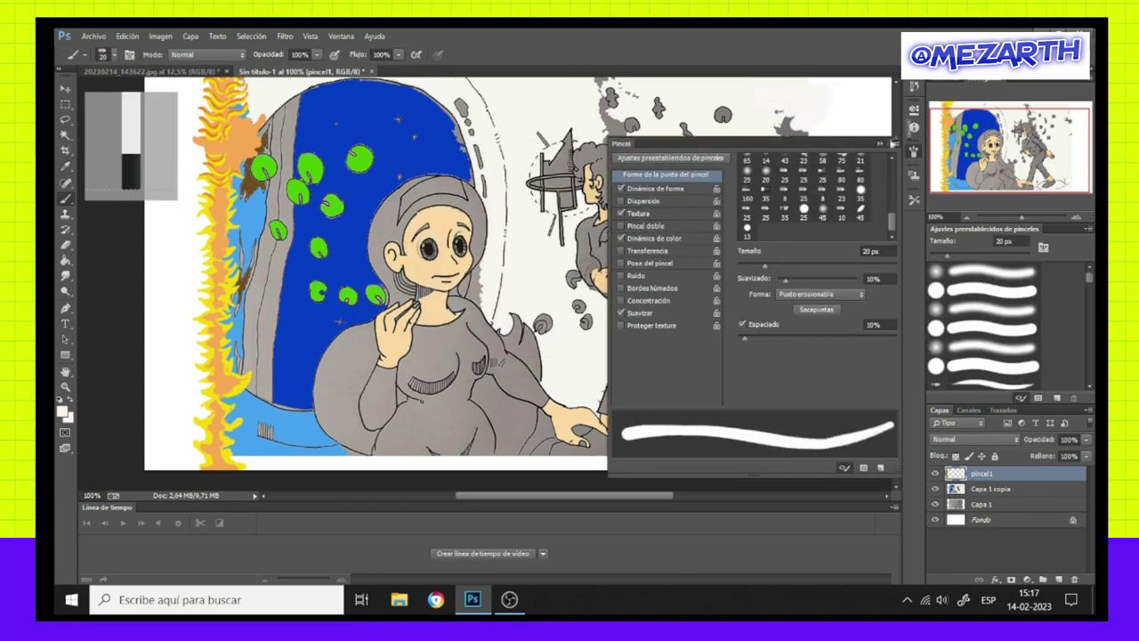
{"action": "left_click", "coordinate": [913, 153]}
Paint white over the grey haze at top right and near the foot, then flatten the image.
{"action": "left_click_drag", "start_coordinate": [603, 105], "coordinate": [620, 125]}
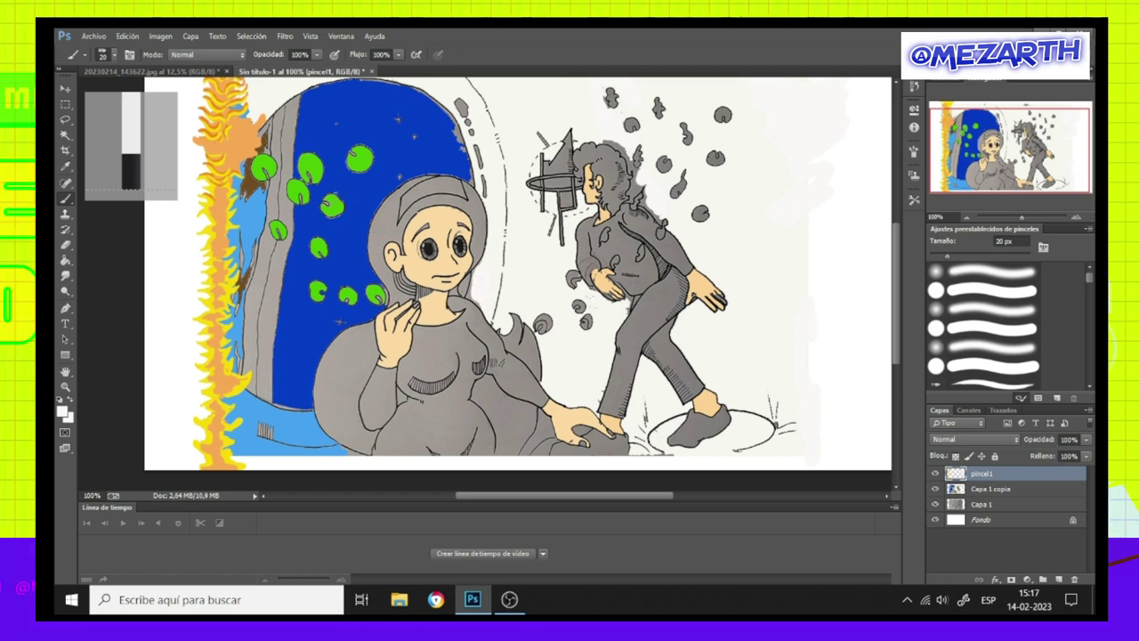
{"action": "left_click_drag", "start_coordinate": [628, 165], "coordinate": [639, 182]}
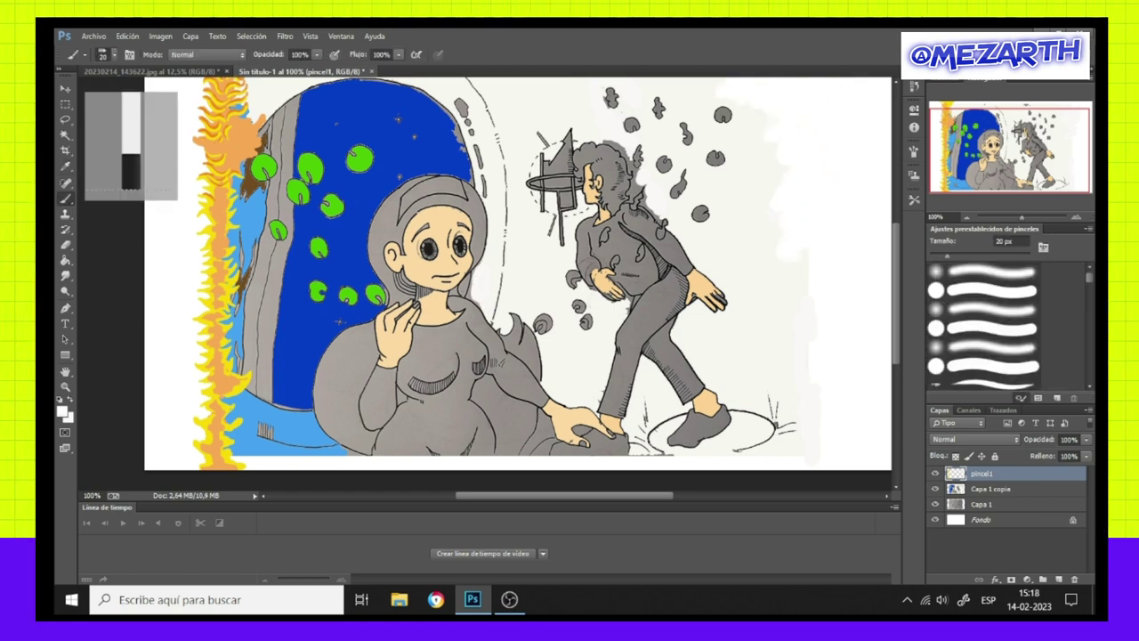
{"action": "left_click_drag", "start_coordinate": [792, 254], "coordinate": [797, 316]}
{"action": "left_click_drag", "start_coordinate": [588, 369], "coordinate": [601, 405]}
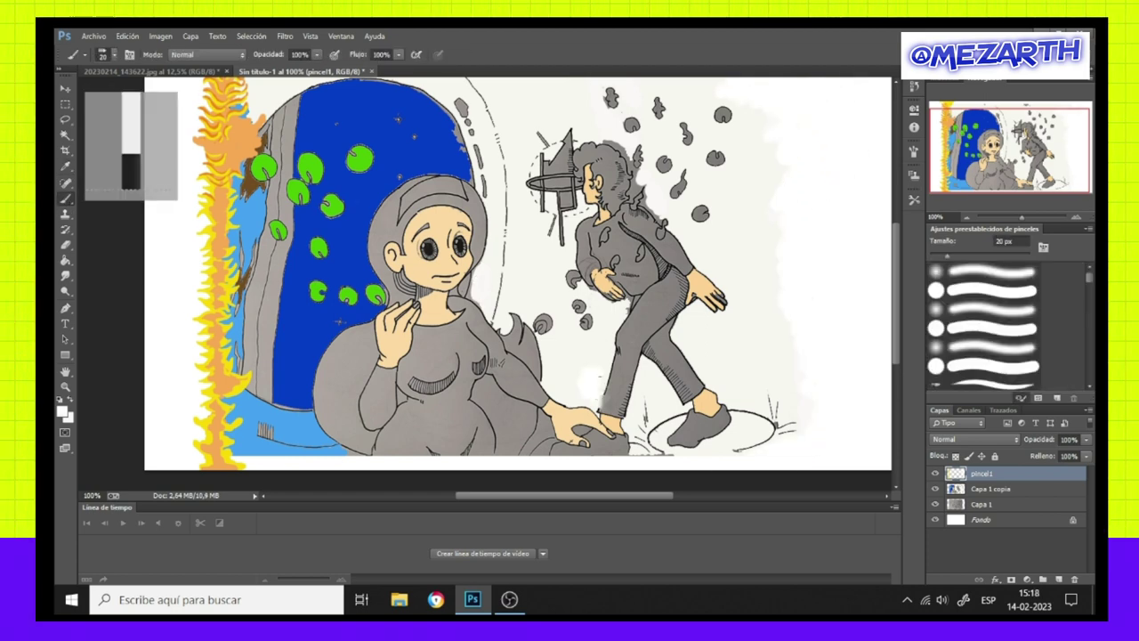
{"action": "left_click", "coordinate": [190, 36]}
Duplicate the flattened background layer and fill its grey background areas white.
{"action": "left_click", "coordinate": [222, 544]}
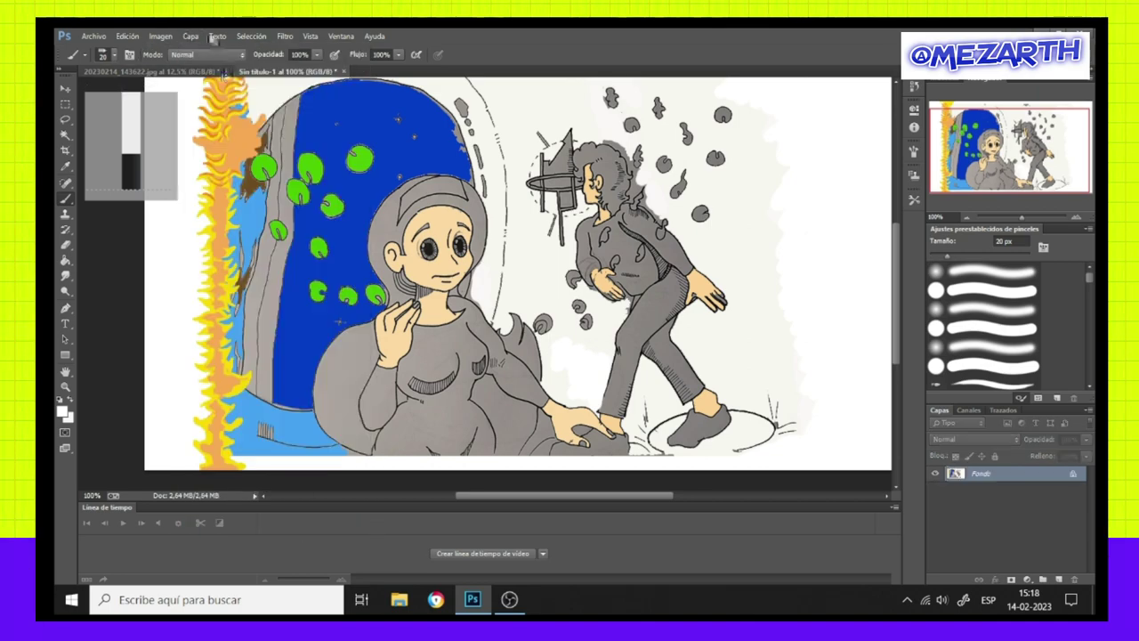
{"action": "left_click", "coordinate": [190, 36]}
{"action": "left_click", "coordinate": [222, 75]}
{"action": "left_click", "coordinate": [65, 134]}
{"action": "left_click", "coordinate": [516, 234]}
{"action": "left_click", "coordinate": [65, 260]}
{"action": "left_click", "coordinate": [516, 234]}
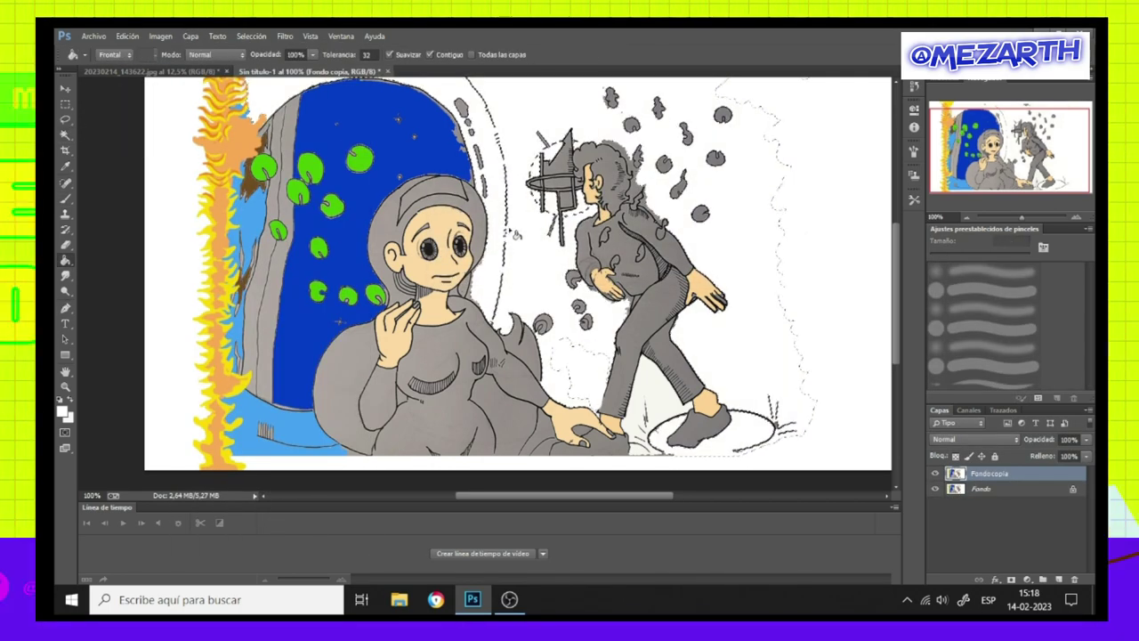
{"action": "key", "text": "w"}
Paint a yellow ring around the walking figure's front shoe with a 5 px brush.
{"action": "key", "text": "b"}
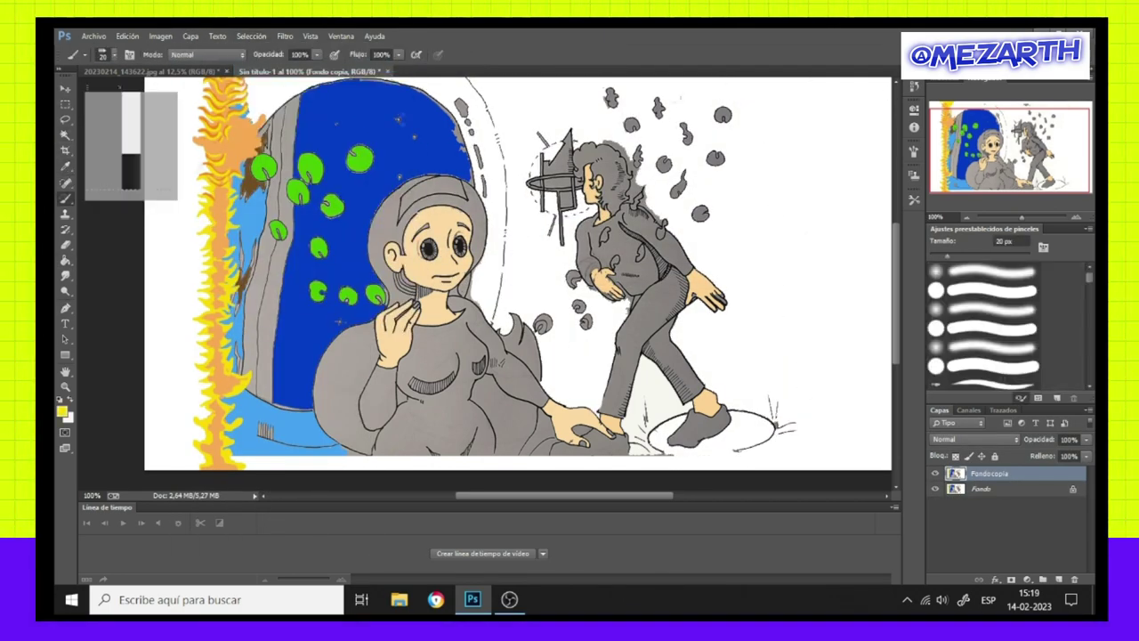
{"action": "scroll", "coordinate": [752, 419], "scroll_direction": "up", "scroll_amount": 1}
{"action": "right_click", "coordinate": [699, 159]}
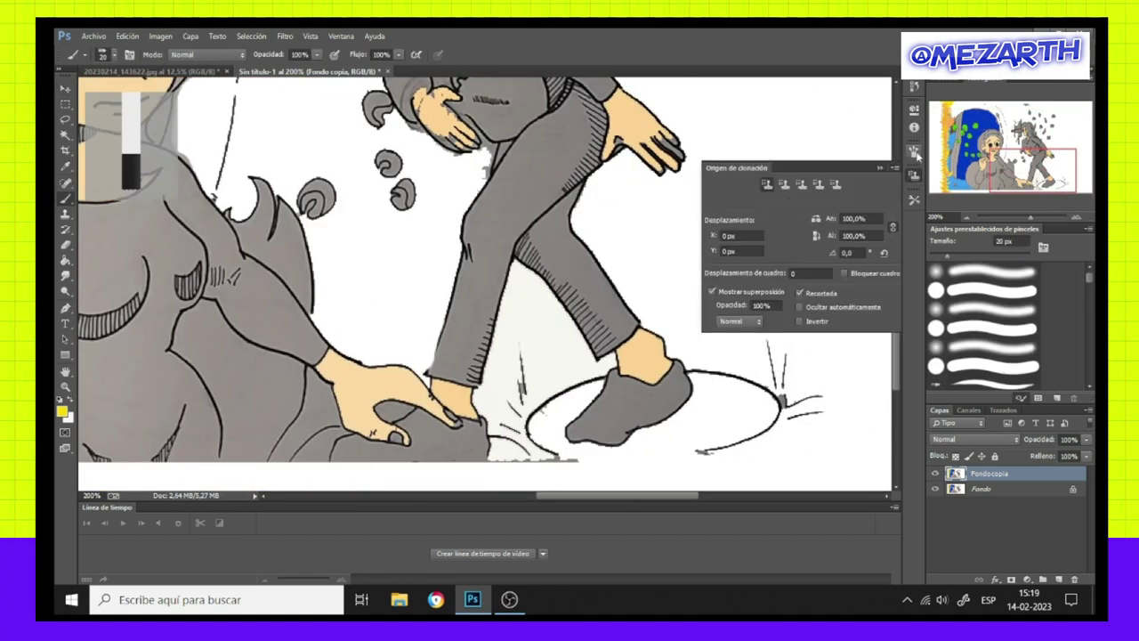
{"action": "left_click_drag", "start_coordinate": [533, 417], "coordinate": [608, 381]}
{"action": "mouse_move", "coordinate": [532, 417]}
{"action": "left_mouse_down"}
{"action": "mouse_move", "coordinate": [588, 459]}
{"action": "mouse_move", "coordinate": [701, 452]}
{"action": "mouse_move", "coordinate": [771, 418]}
{"action": "left_mouse_up"}
{"action": "left_click_drag", "start_coordinate": [539, 461], "coordinate": [487, 434]}
{"action": "scroll", "coordinate": [490, 445], "scroll_direction": "down", "scroll_amount": 1}
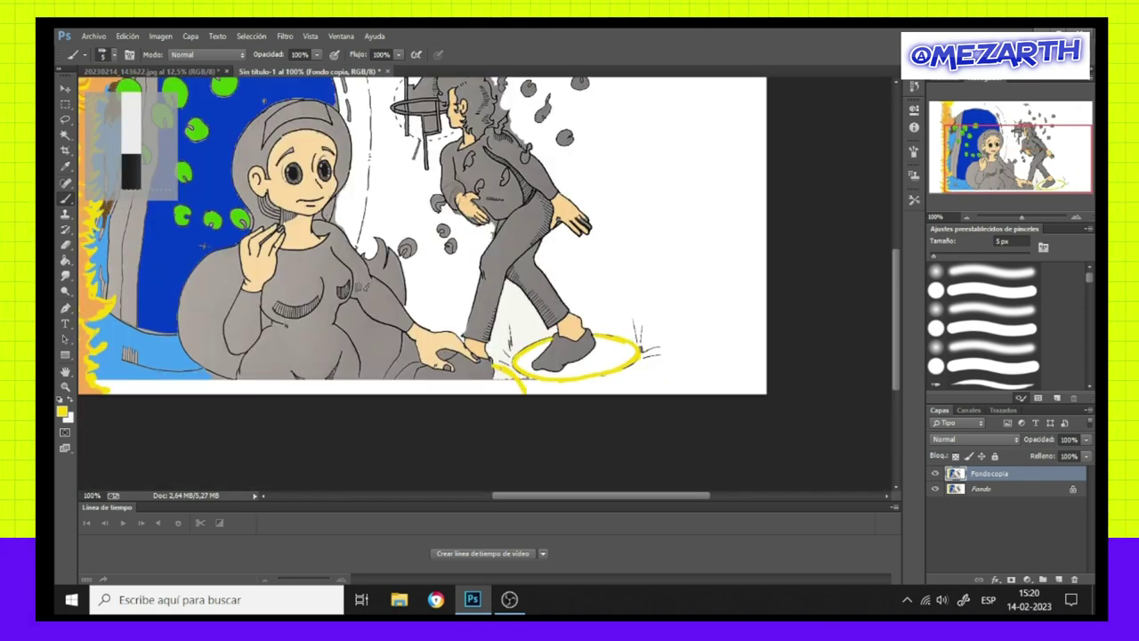
Sample orange and add orange strokes along the ring's top edge.
{"action": "key", "text": "e"}
{"action": "key", "text": "bracketleft"}
{"action": "key", "text": "bracketleft"}
{"action": "key", "text": "bracketleft"}
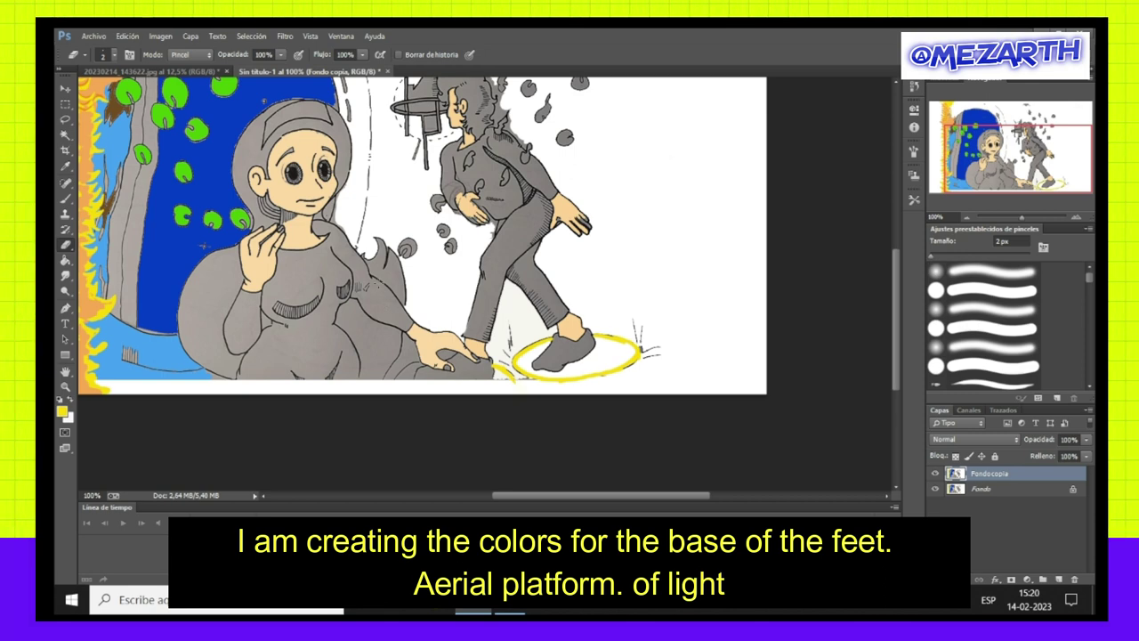
{"action": "key", "text": "i"}
{"action": "left_click", "coordinate": [120, 146]}
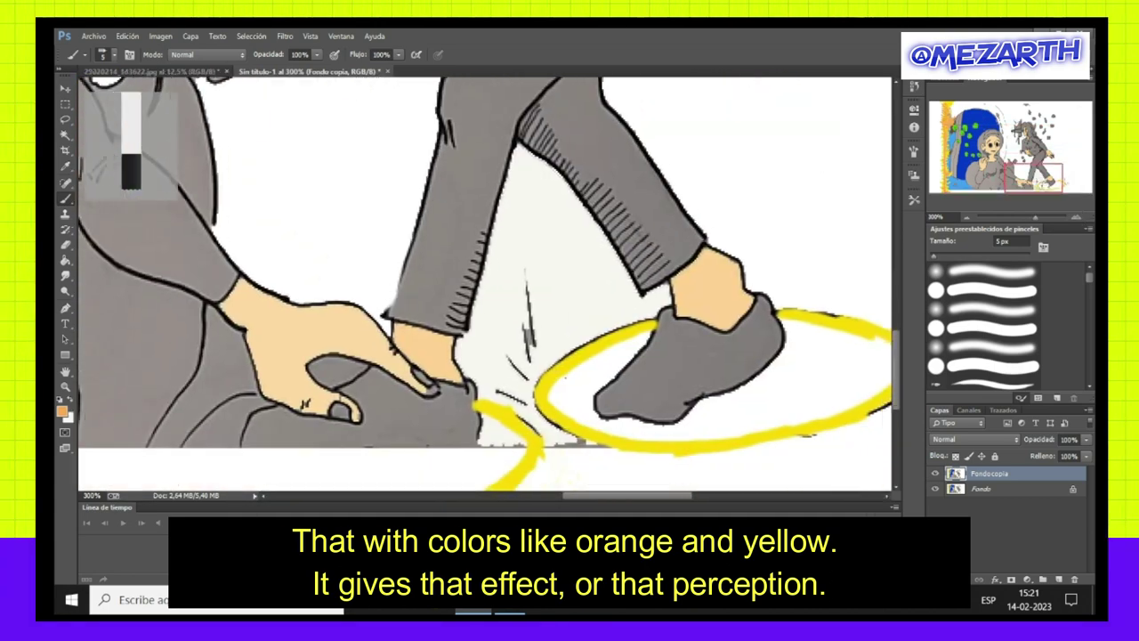
{"action": "mouse_move", "coordinate": [538, 396]}
{"action": "left_mouse_down"}
{"action": "mouse_move", "coordinate": [592, 349]}
{"action": "mouse_move", "coordinate": [665, 317]}
{"action": "mouse_move", "coordinate": [588, 441]}
{"action": "mouse_move", "coordinate": [659, 459]}
{"action": "mouse_move", "coordinate": [814, 437]}
{"action": "left_mouse_up"}
{"action": "left_click_drag", "start_coordinate": [651, 497], "coordinate": [685, 498]}
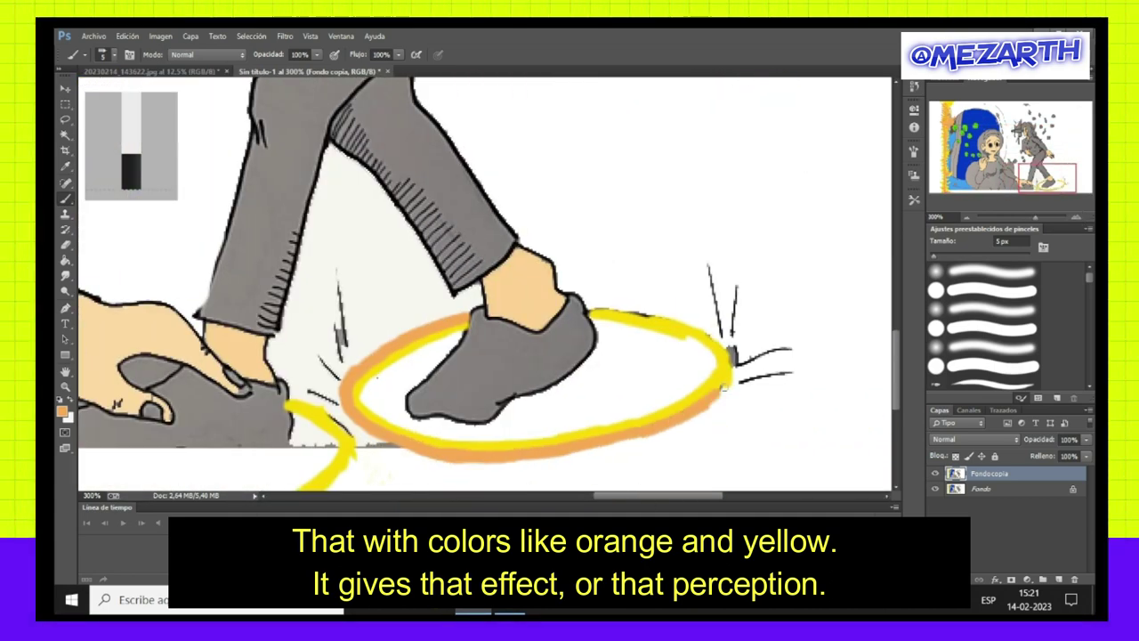
{"action": "left_click_drag", "start_coordinate": [588, 312], "coordinate": [663, 314]}
Swap back to yellow and select the grey front shoe by colour.
{"action": "key", "text": "x"}
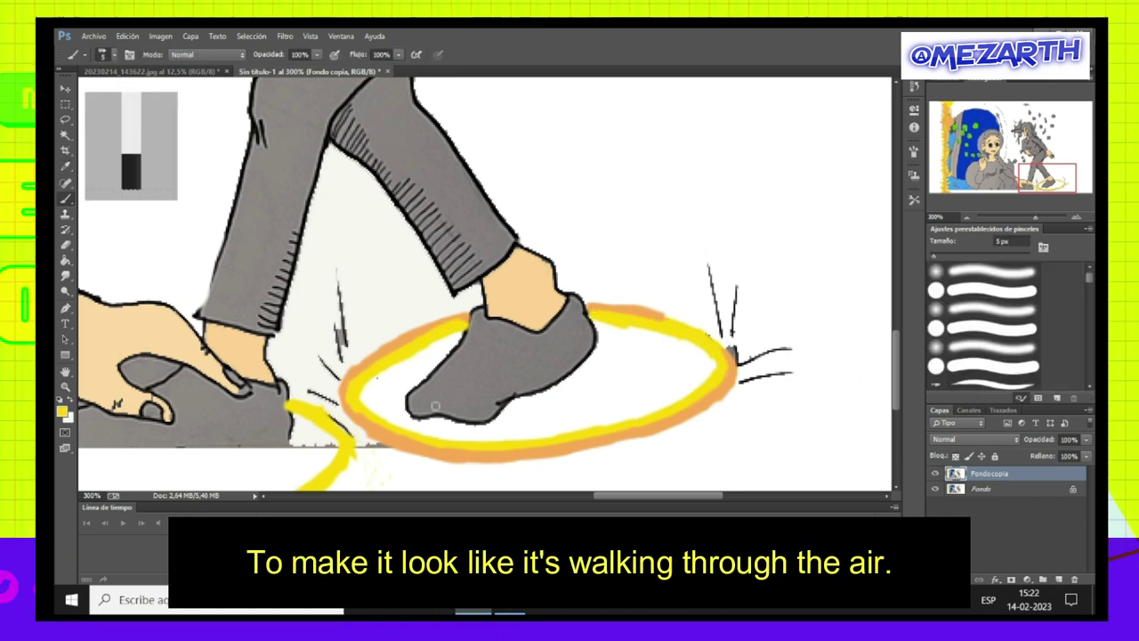
{"action": "key", "text": "w"}
{"action": "left_click", "coordinate": [61, 410]}
Select both shoes and fill them creamy off-white.
{"action": "left_click", "coordinate": [427, 178]}
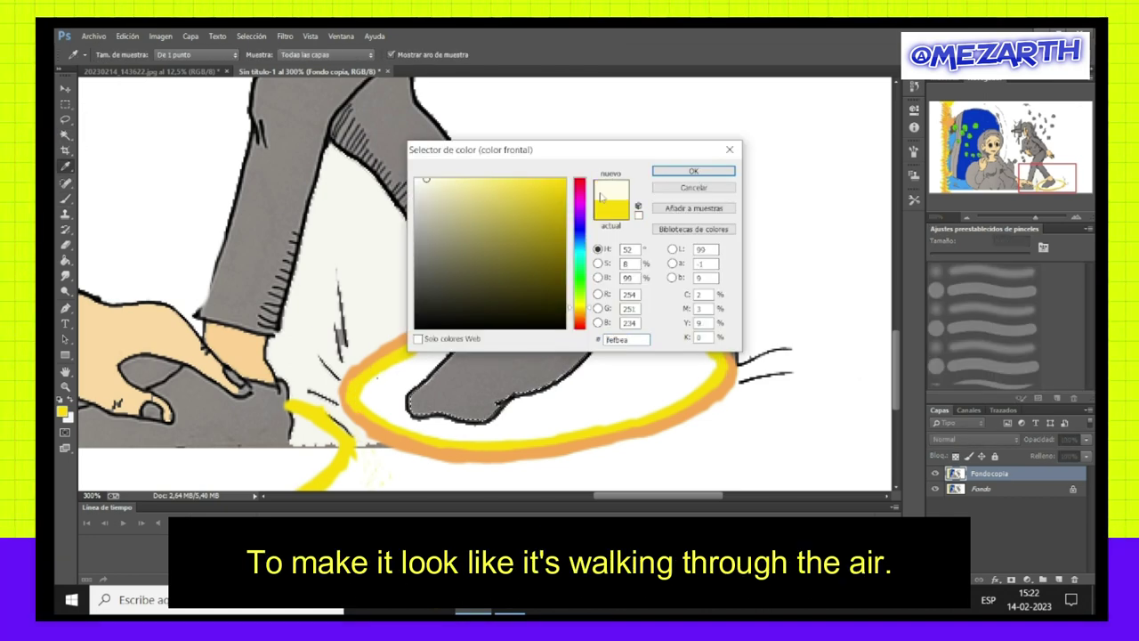
{"action": "left_click", "coordinate": [706, 172]}
{"action": "key", "text": "g"}
{"action": "left_click", "coordinate": [485, 383]}
With a resized brush, repaint the left shoe's bottom edge and its dark outline.
{"action": "left_click", "coordinate": [64, 166]}
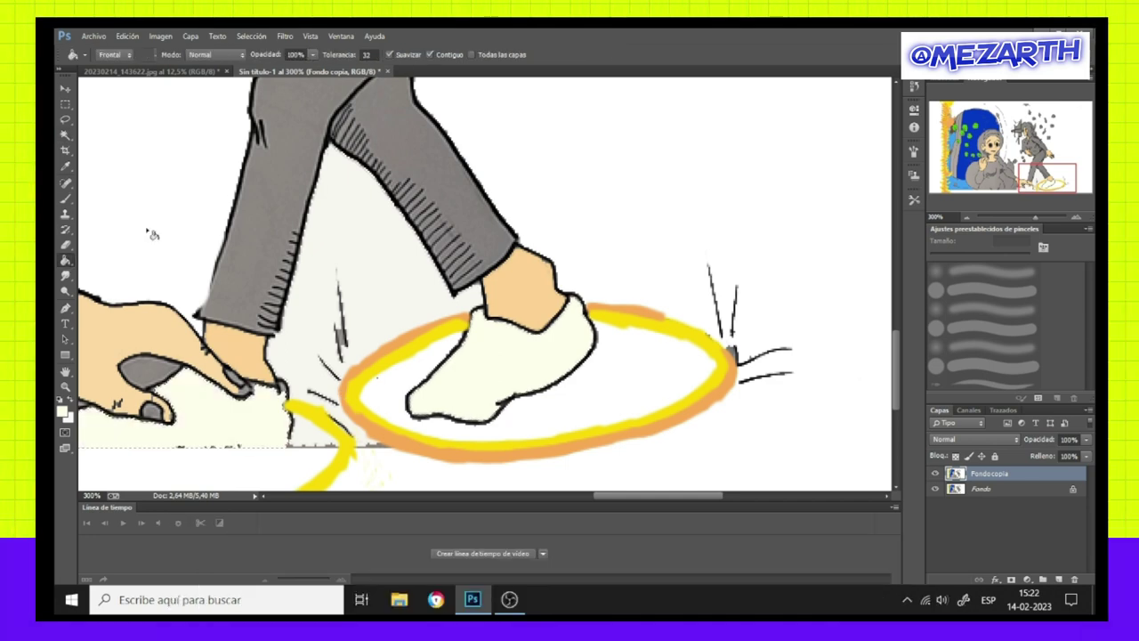
{"action": "left_click", "coordinate": [62, 411]}
{"action": "key", "text": "Return"}
{"action": "key", "text": "b"}
{"action": "key", "text": "F5"}
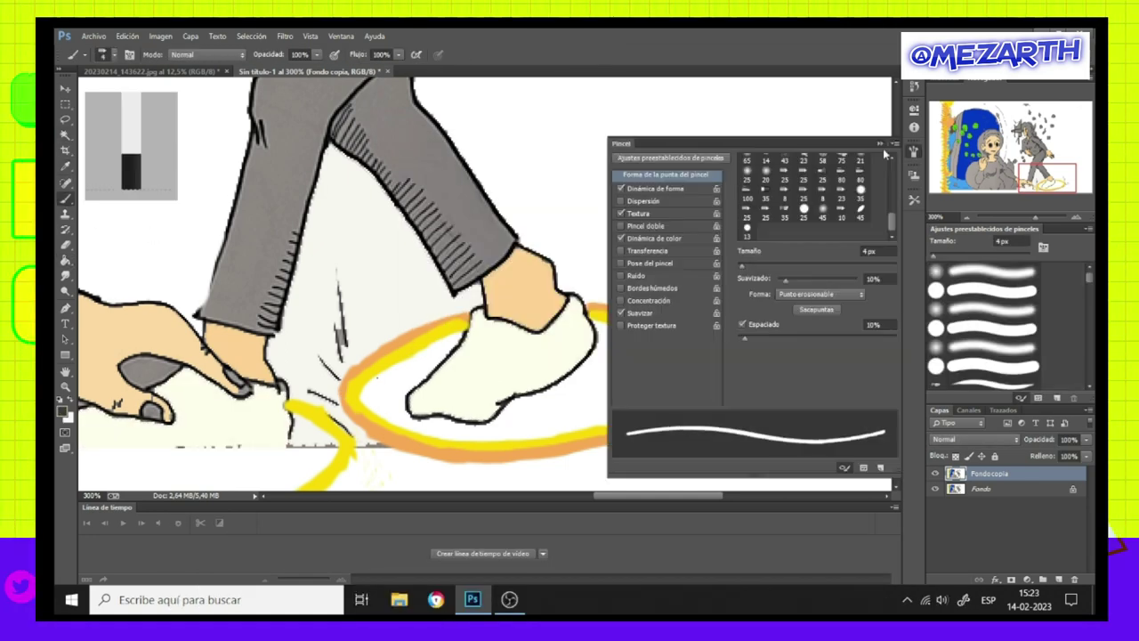
{"action": "left_click", "coordinate": [880, 144]}
{"action": "mouse_move", "coordinate": [365, 454]}
{"action": "left_mouse_down"}
{"action": "mouse_move", "coordinate": [431, 459]}
{"action": "mouse_move", "coordinate": [197, 458]}
{"action": "left_mouse_up"}
{"action": "left_click_drag", "start_coordinate": [344, 452], "coordinate": [435, 463]}
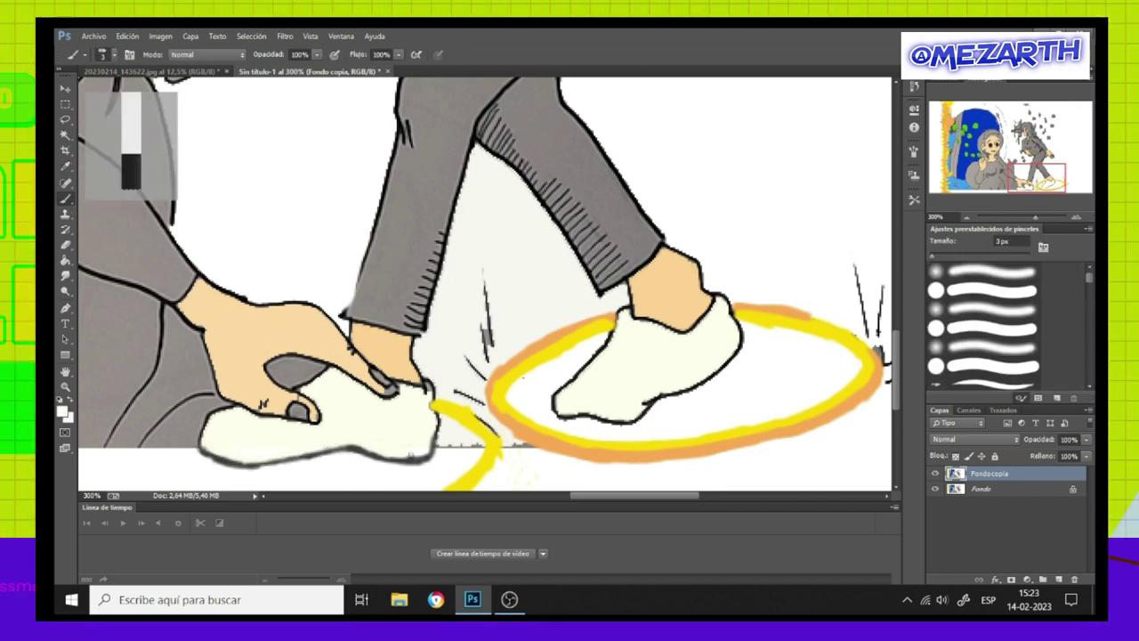
Shade the soles and bottom edges of both slippers grey.
{"action": "left_click", "coordinate": [63, 410]}
{"action": "left_click", "coordinate": [686, 175]}
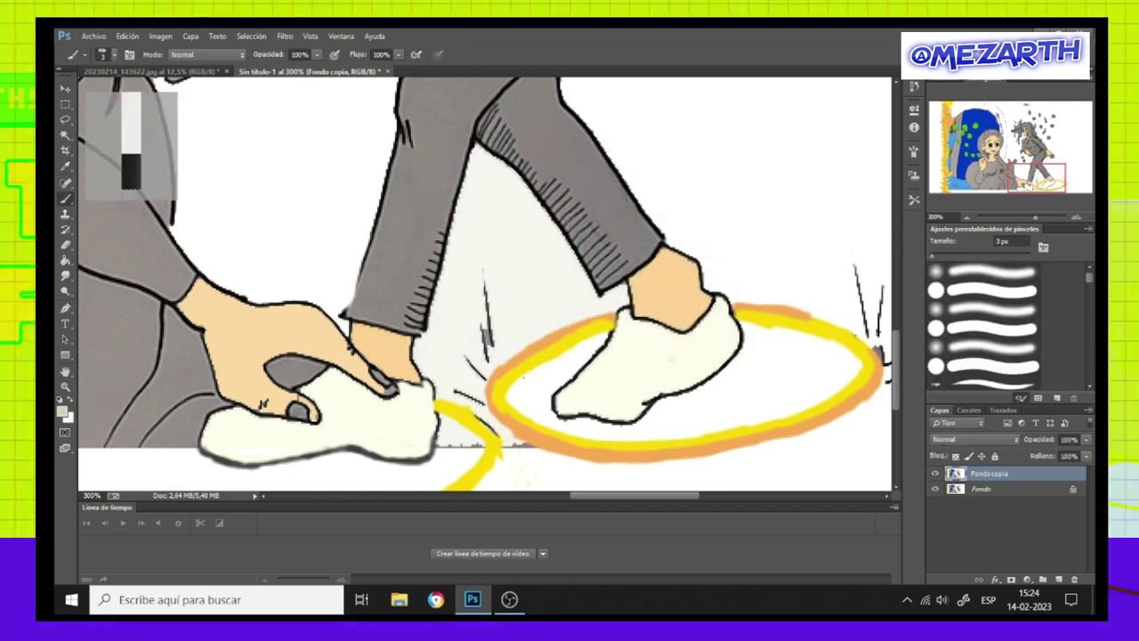
{"action": "mouse_move", "coordinate": [641, 392]}
{"action": "left_mouse_down"}
{"action": "mouse_move", "coordinate": [710, 373]}
{"action": "mouse_move", "coordinate": [737, 338]}
{"action": "left_mouse_up"}
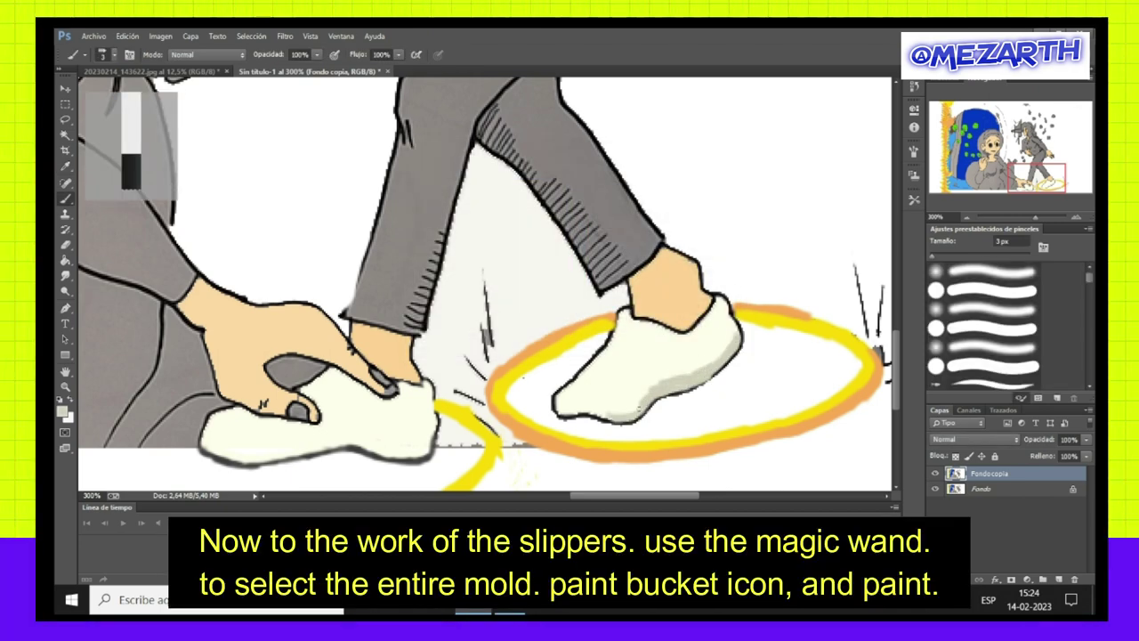
{"action": "mouse_move", "coordinate": [659, 382]}
{"action": "left_mouse_down"}
{"action": "mouse_move", "coordinate": [630, 412]}
{"action": "mouse_move", "coordinate": [561, 410]}
{"action": "left_mouse_up"}
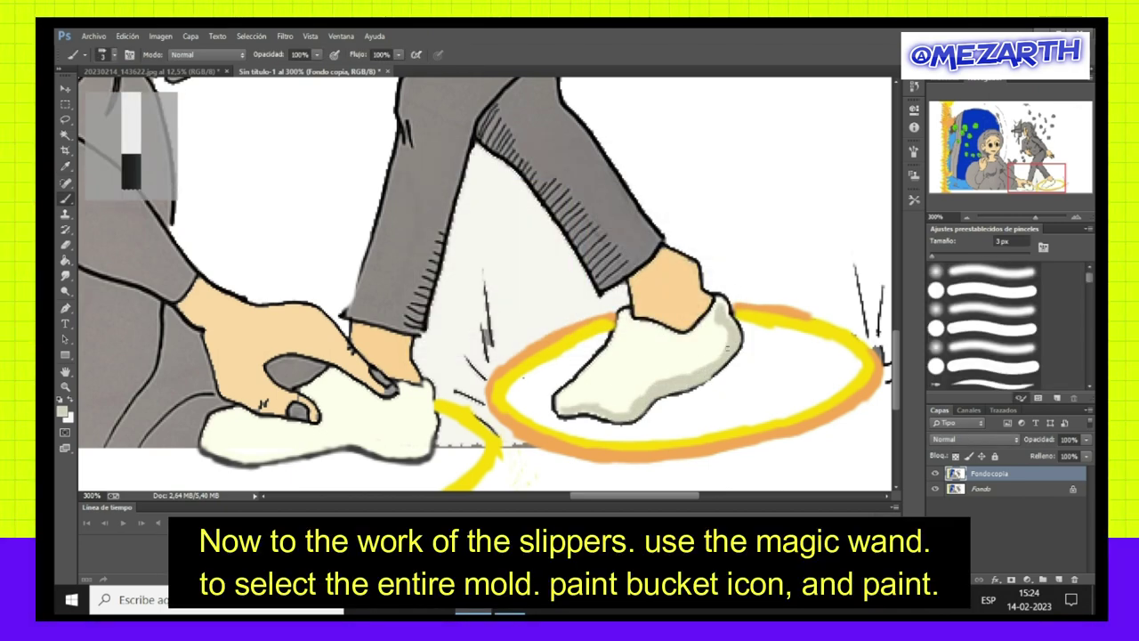
{"action": "left_click_drag", "start_coordinate": [365, 449], "coordinate": [431, 435]}
{"action": "left_click_drag", "start_coordinate": [350, 441], "coordinate": [318, 444]}
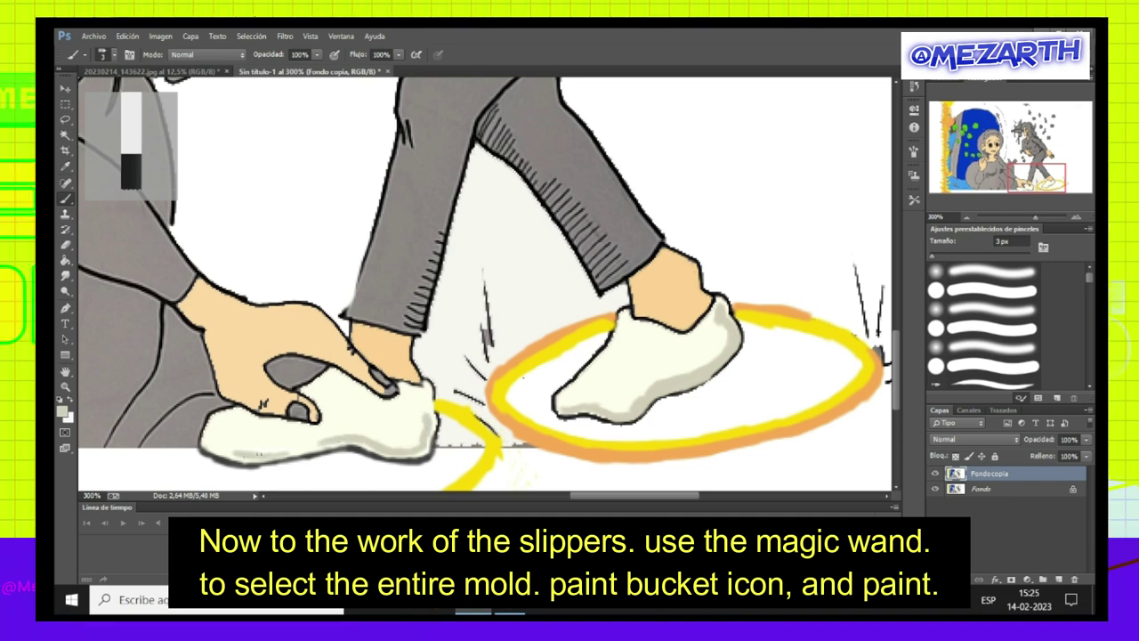
Add faint sole shading and small orange stripes and dabs on the slippers.
{"action": "left_click", "coordinate": [62, 410]}
{"action": "left_click", "coordinate": [688, 169]}
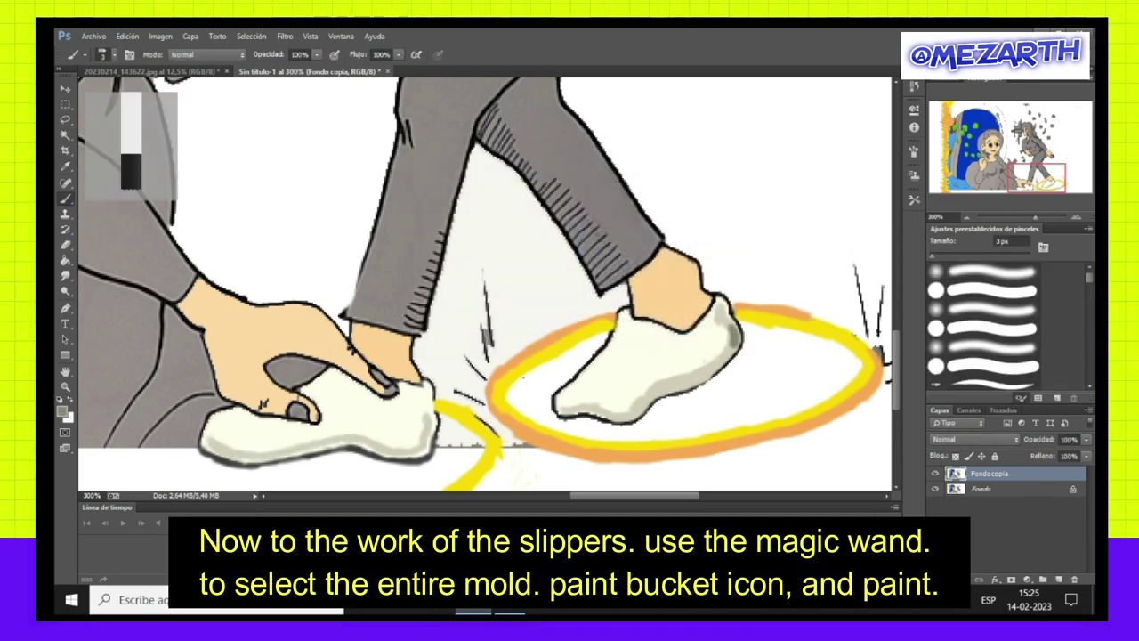
{"action": "left_click_drag", "start_coordinate": [685, 385], "coordinate": [632, 419]}
{"action": "left_click_drag", "start_coordinate": [284, 450], "coordinate": [244, 463]}
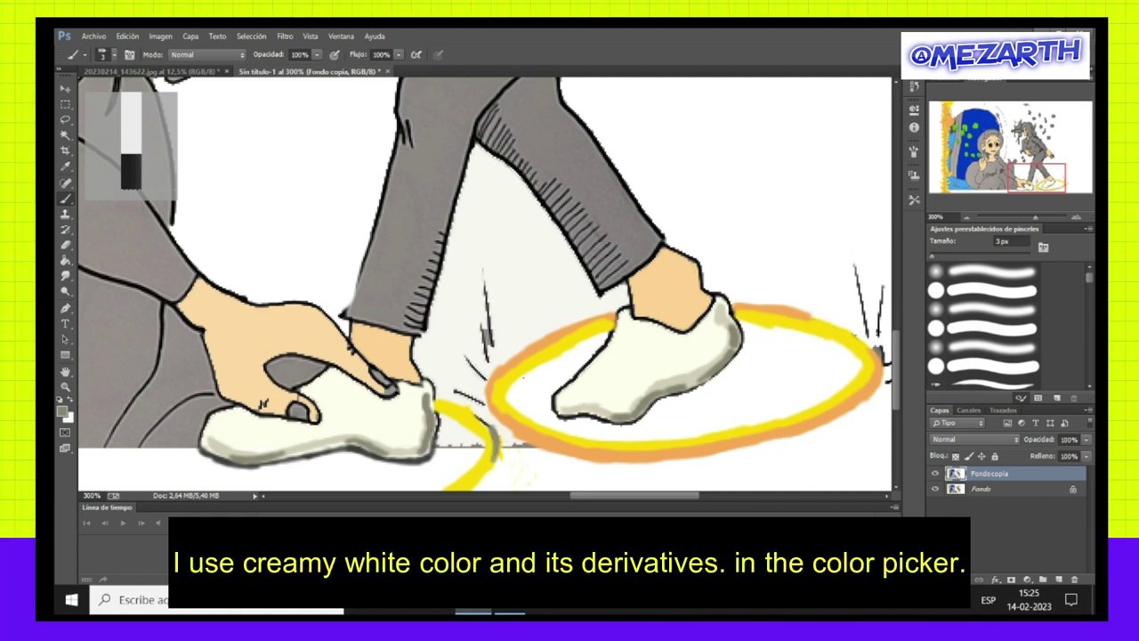
{"action": "left_click_drag", "start_coordinate": [667, 358], "coordinate": [701, 361]}
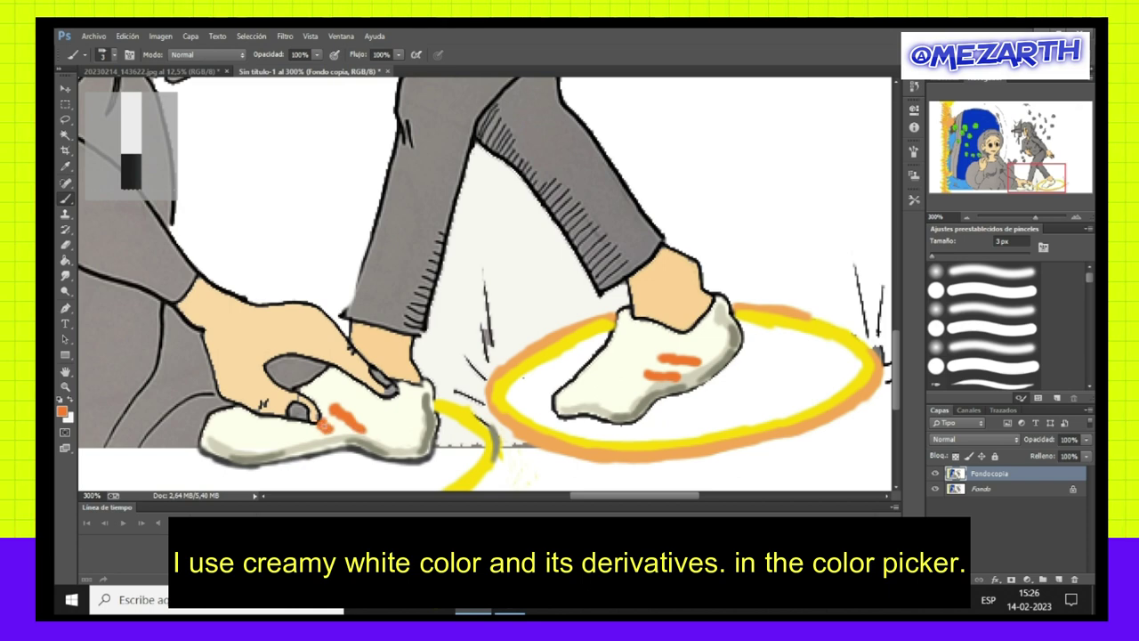
{"action": "left_click", "coordinate": [608, 349]}
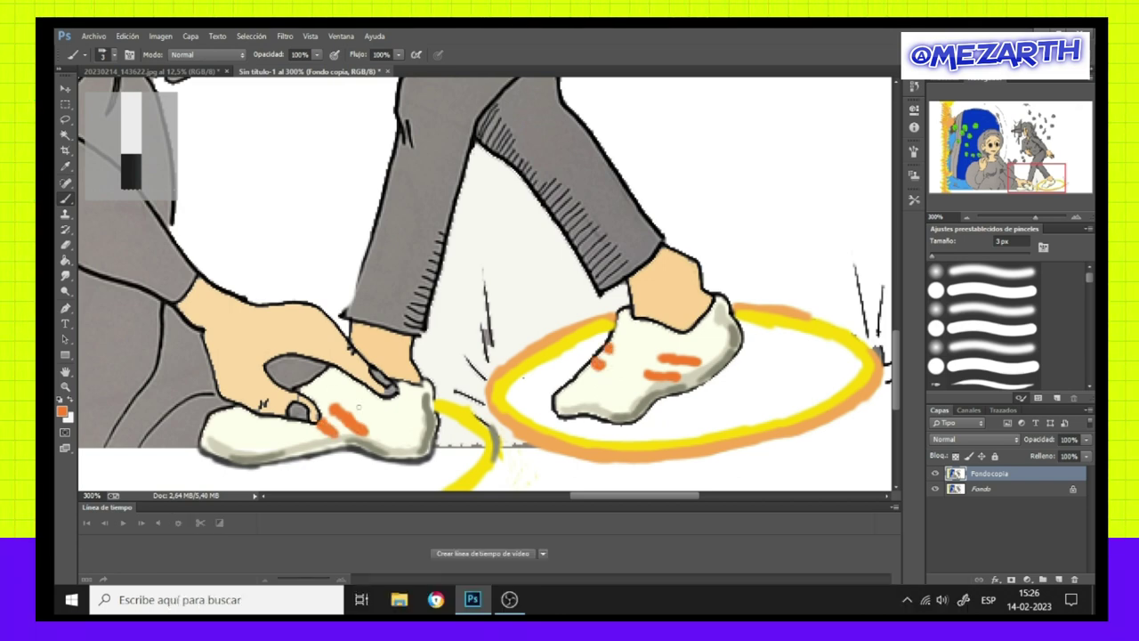
Set the painting colour to white and fit the whole image in the window.
{"action": "left_click", "coordinate": [61, 411]}
{"action": "left_click", "coordinate": [424, 168]}
{"action": "left_click", "coordinate": [686, 158]}
{"action": "key", "text": "ctrl+0"}
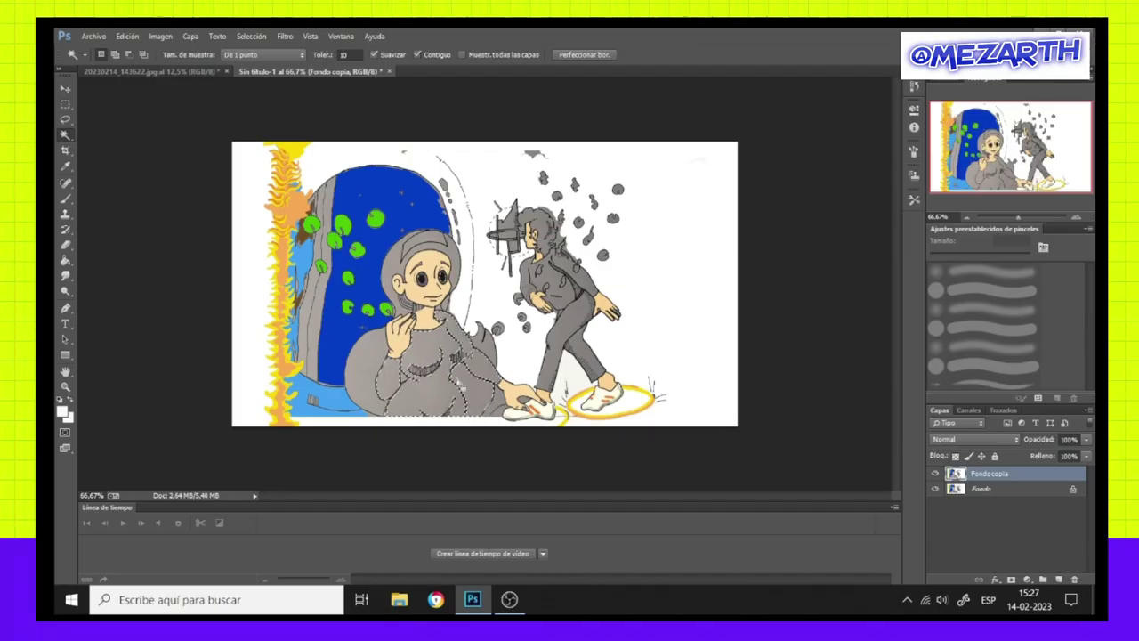
Select the seated woman's dress and fill it green.
{"action": "key", "text": "g"}
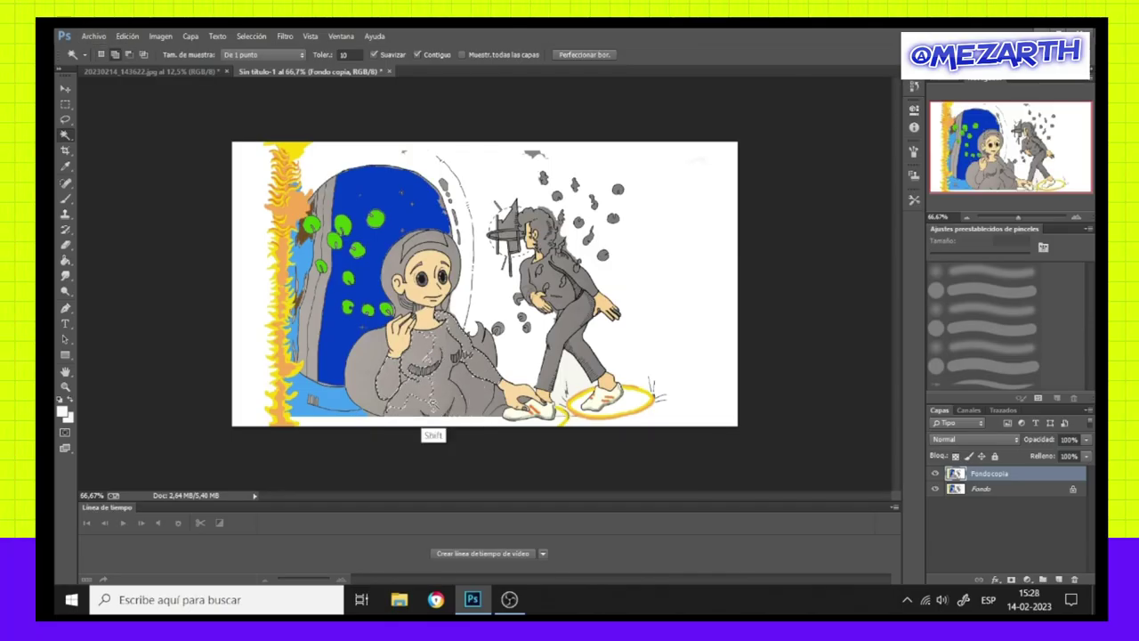
{"action": "left_click", "coordinate": [62, 412]}
{"action": "left_click", "coordinate": [526, 241]}
{"action": "left_click", "coordinate": [691, 172]}
{"action": "left_click", "coordinate": [405, 374]}
{"action": "key", "text": "ctrl+d"}
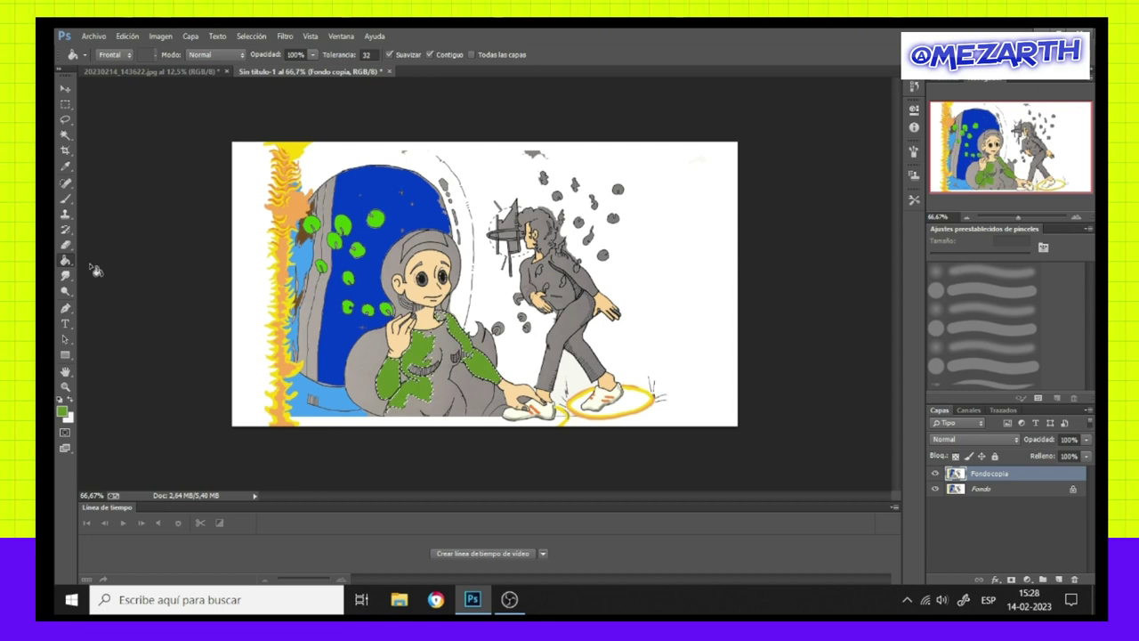
{"action": "key", "text": "w"}
{"action": "key", "text": "b"}
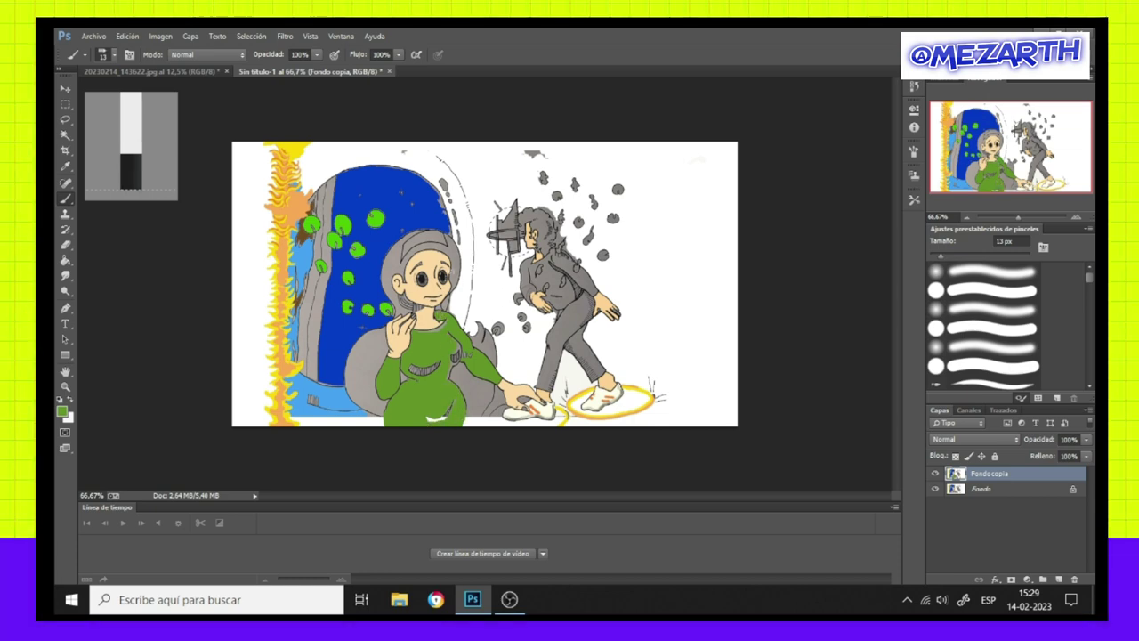
Fill her selected hair and tail golden yellow with Alt+Backspace.
{"action": "left_click", "coordinate": [61, 412]}
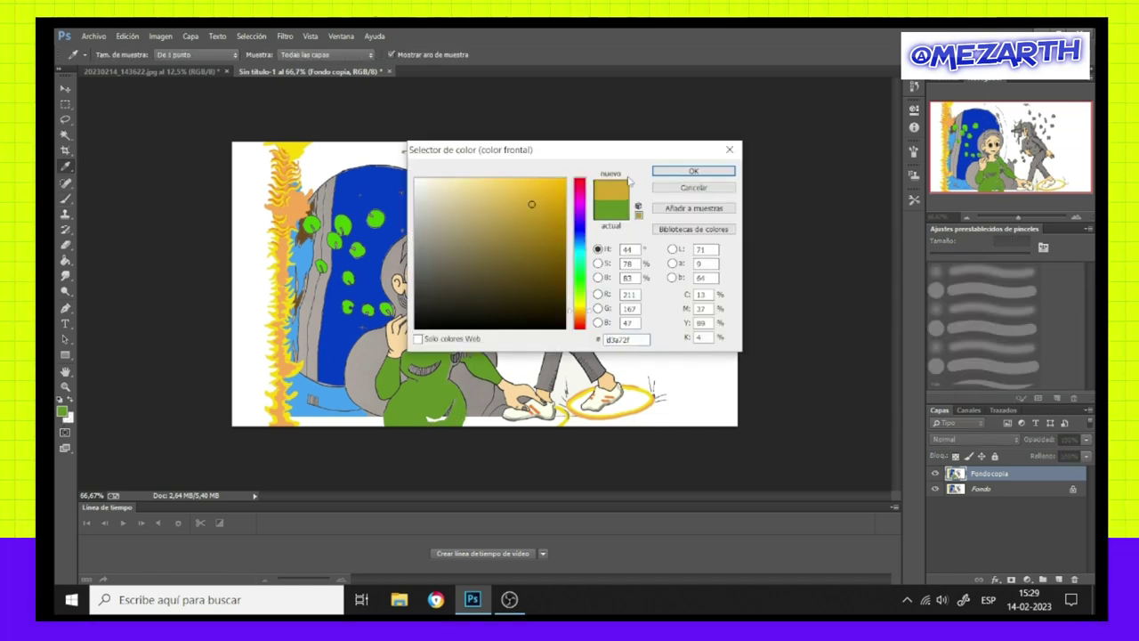
{"action": "key", "text": "Return"}
{"action": "key", "text": "w"}
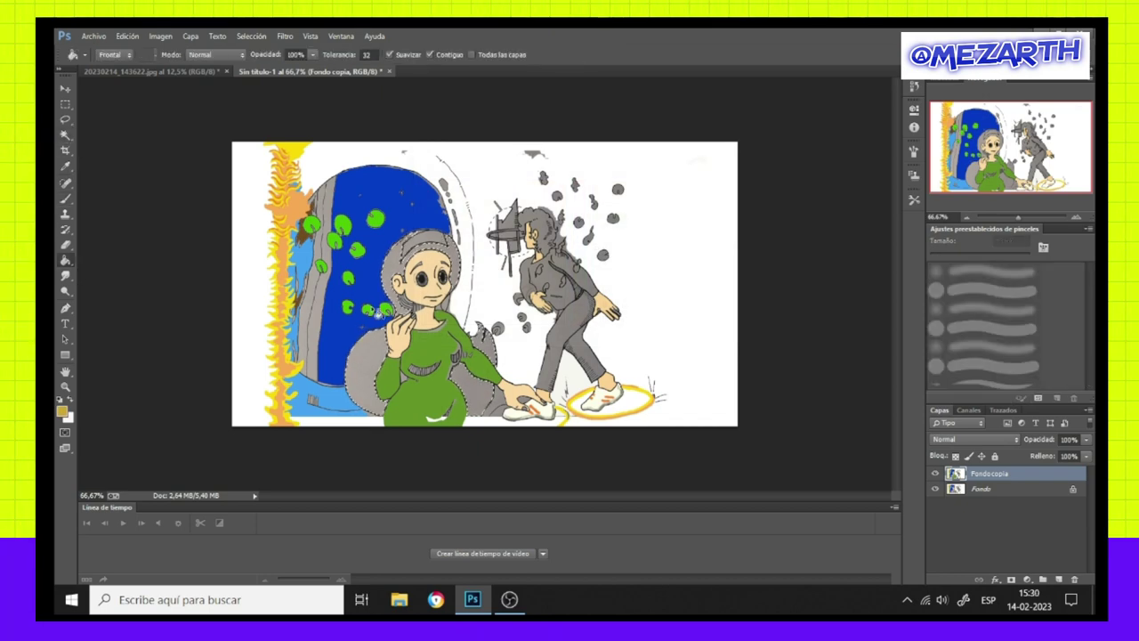
{"action": "key", "text": "alt+BackSpace"}
Save the drawing under a new name, then choose bright green as the foreground colour.
{"action": "left_click", "coordinate": [94, 36]}
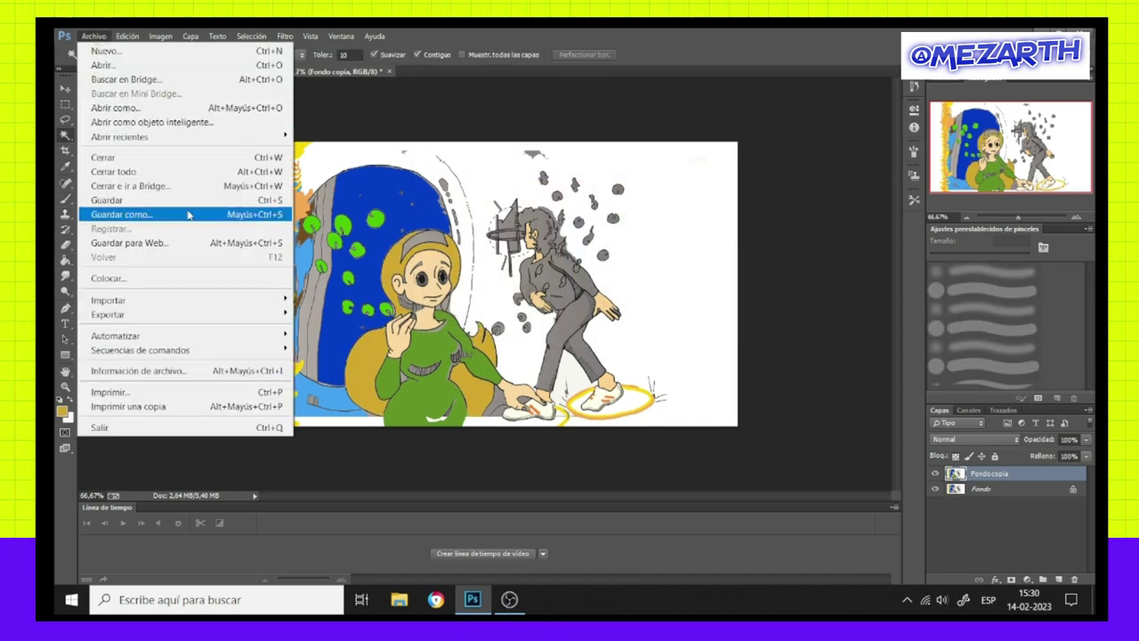
{"action": "left_click", "coordinate": [115, 214]}
{"action": "type", "text": "garfio"}
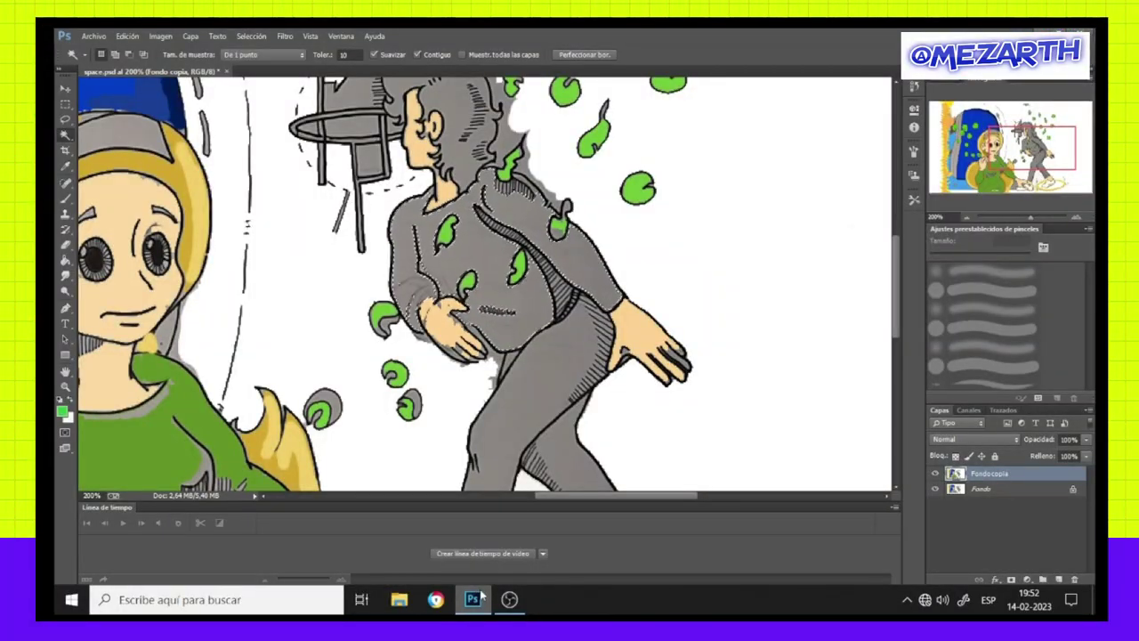
{"action": "left_click", "coordinate": [62, 412]}
Fill the walking man's jeans blue.
{"action": "left_click_drag", "start_coordinate": [555, 148], "coordinate": [773, 137]}
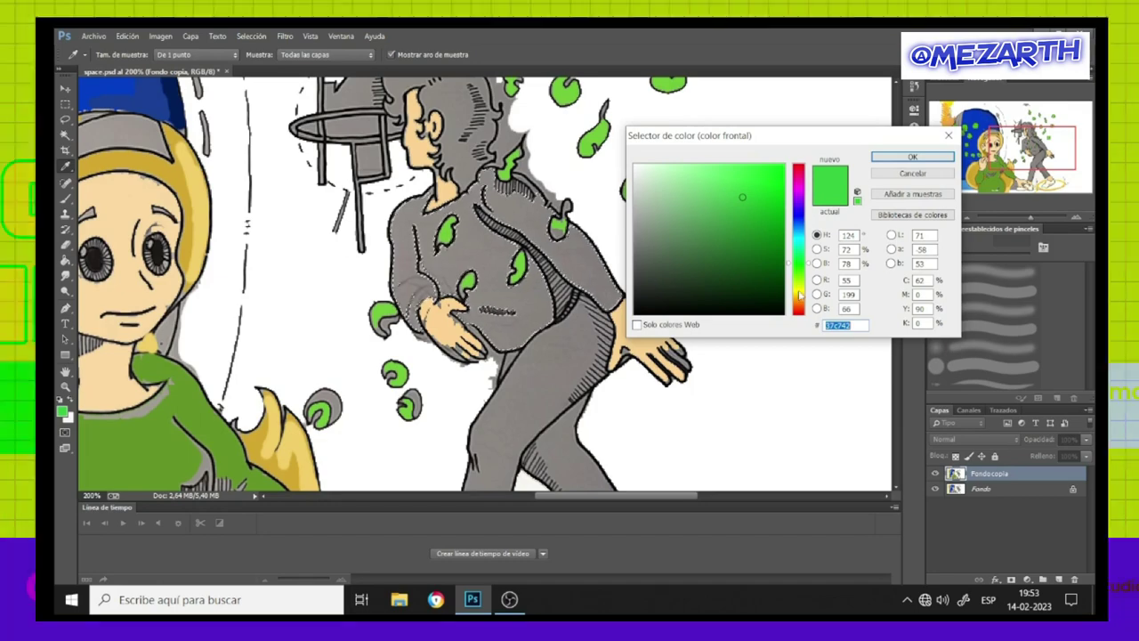
{"action": "left_click_drag", "start_coordinate": [801, 295], "coordinate": [800, 228]}
{"action": "left_click", "coordinate": [912, 157]}
{"action": "left_click", "coordinate": [552, 267]}
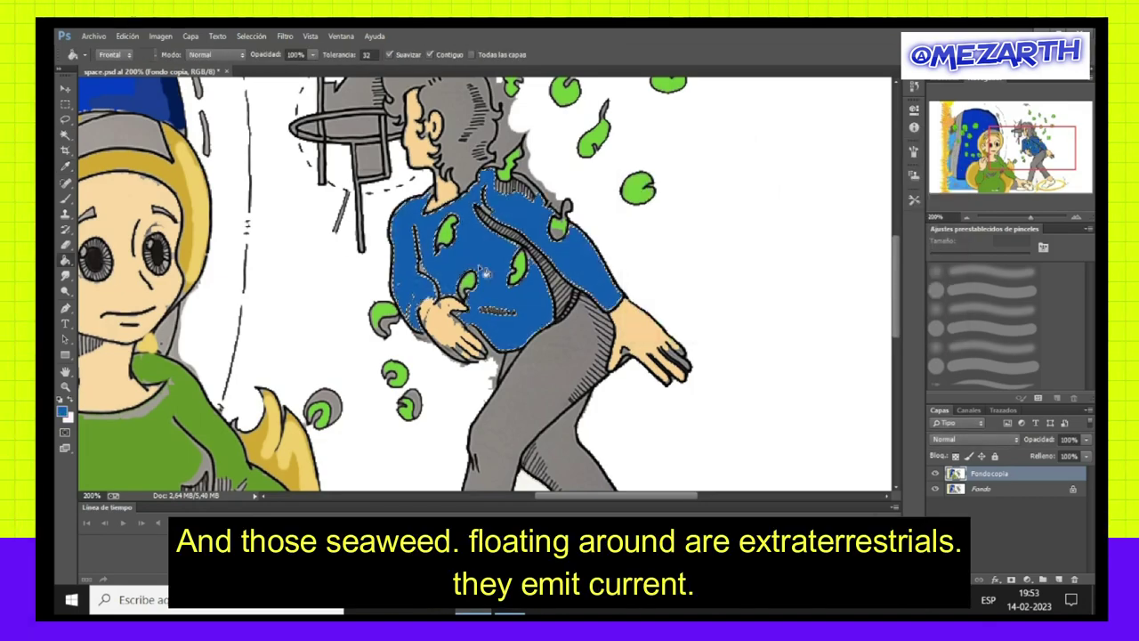
{"action": "left_click", "coordinate": [62, 411]}
{"action": "left_click", "coordinate": [946, 158]}
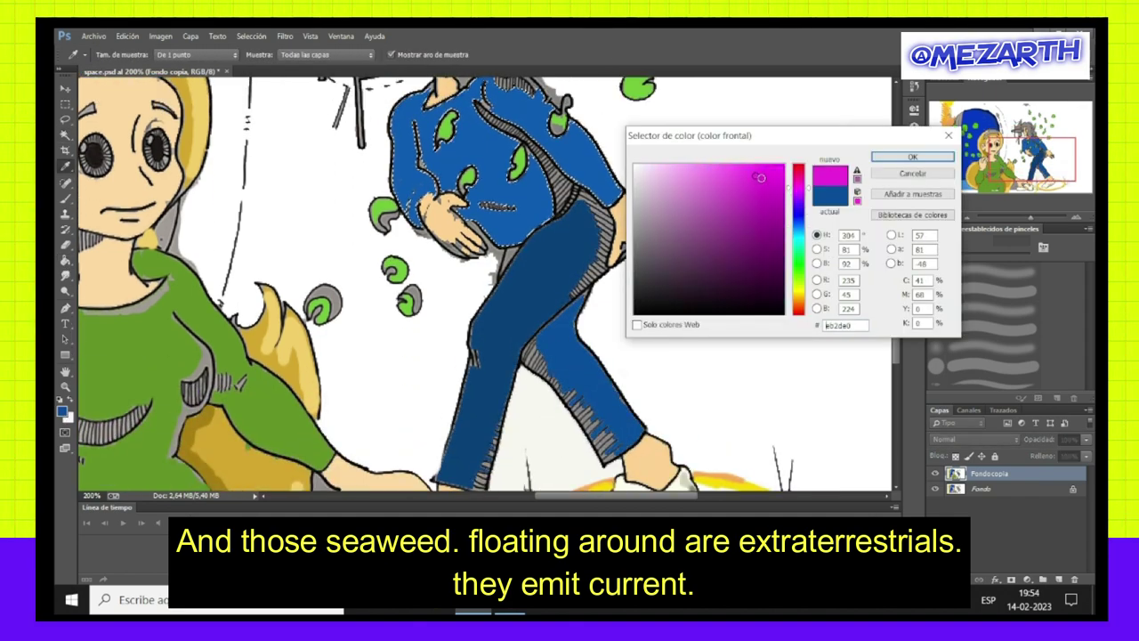
Colour his sweater lilac and his hair dark navy, then zoom out to the whole drawing.
{"action": "key", "text": "Return"}
{"action": "key", "text": "w"}
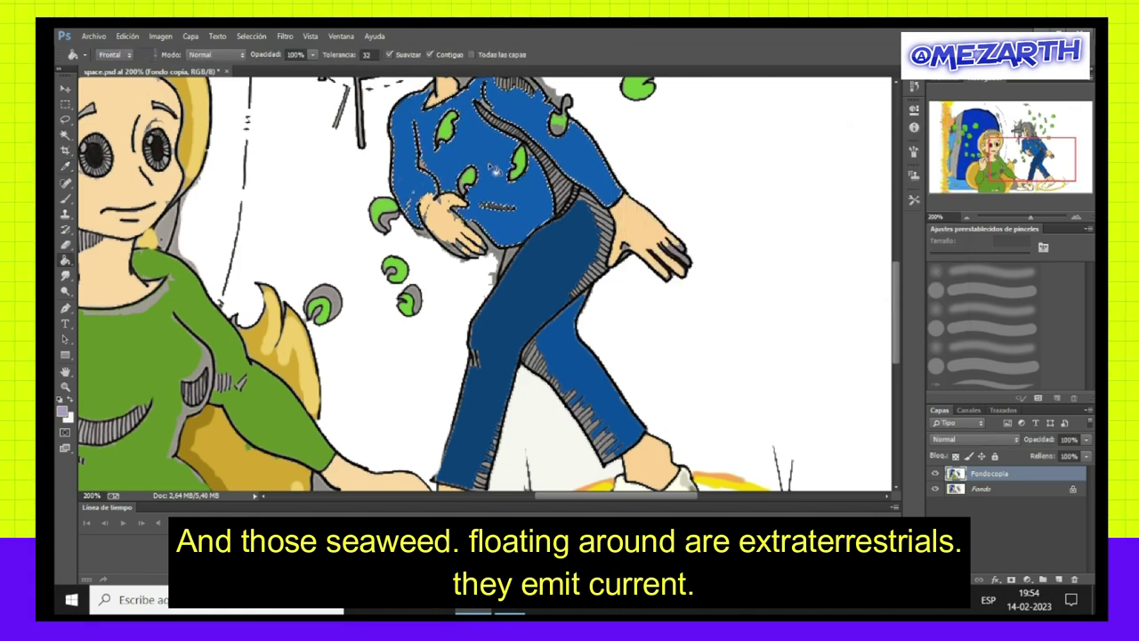
{"action": "left_click", "coordinate": [62, 410]}
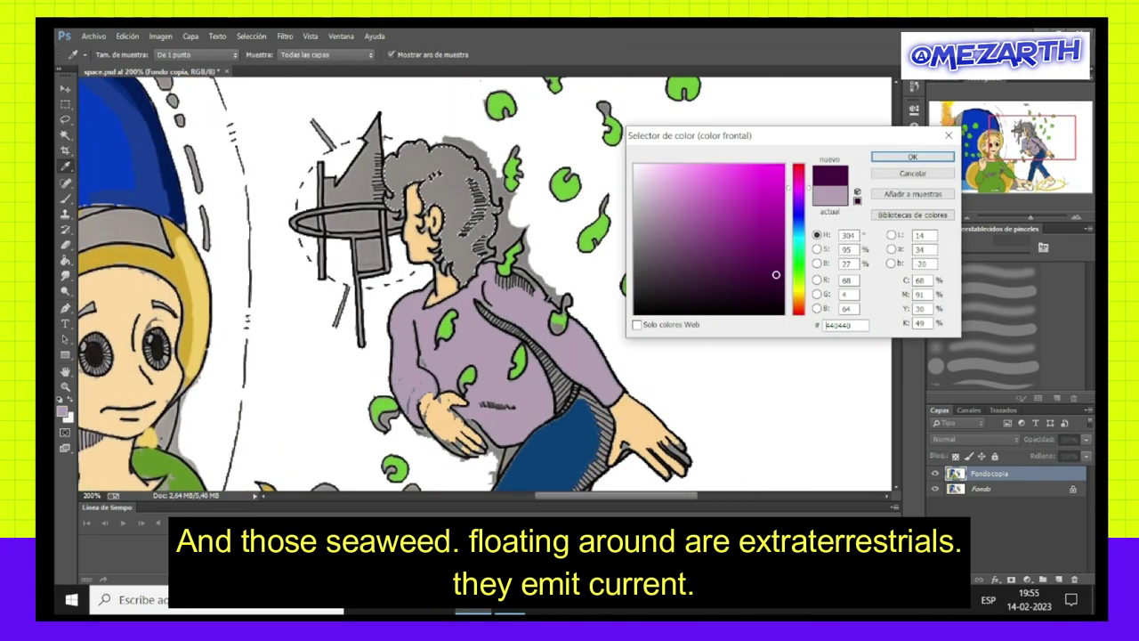
{"action": "key", "text": "Return"}
{"action": "key", "text": "g"}
{"action": "left_click", "coordinate": [459, 214]}
{"action": "key", "text": "v"}
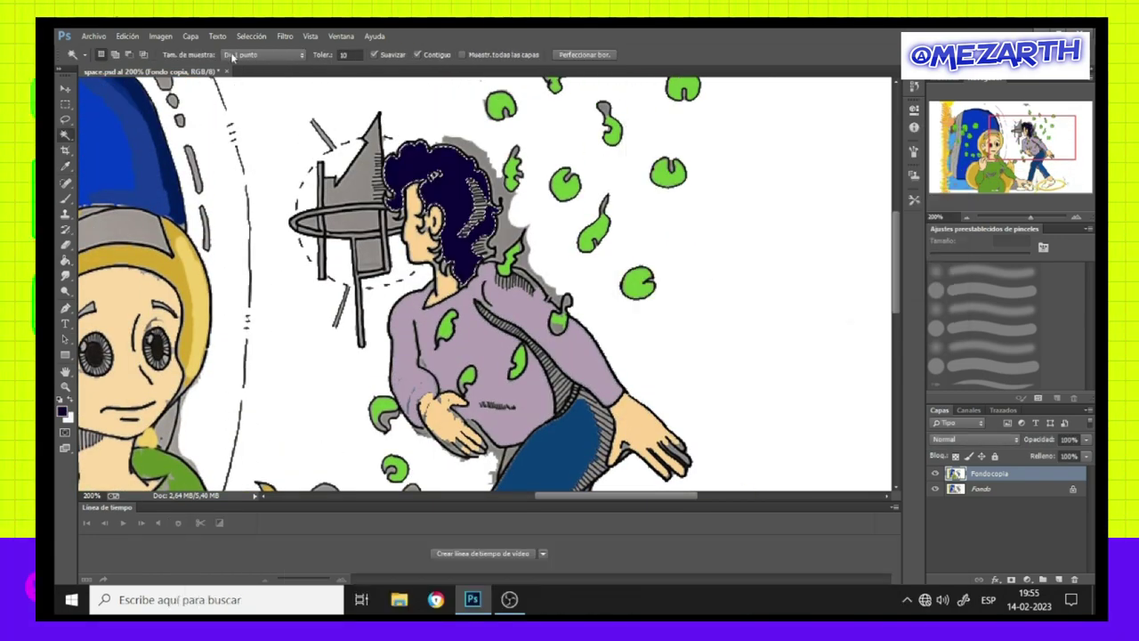
{"action": "left_click_drag", "start_coordinate": [1031, 216], "coordinate": [1022, 217]}
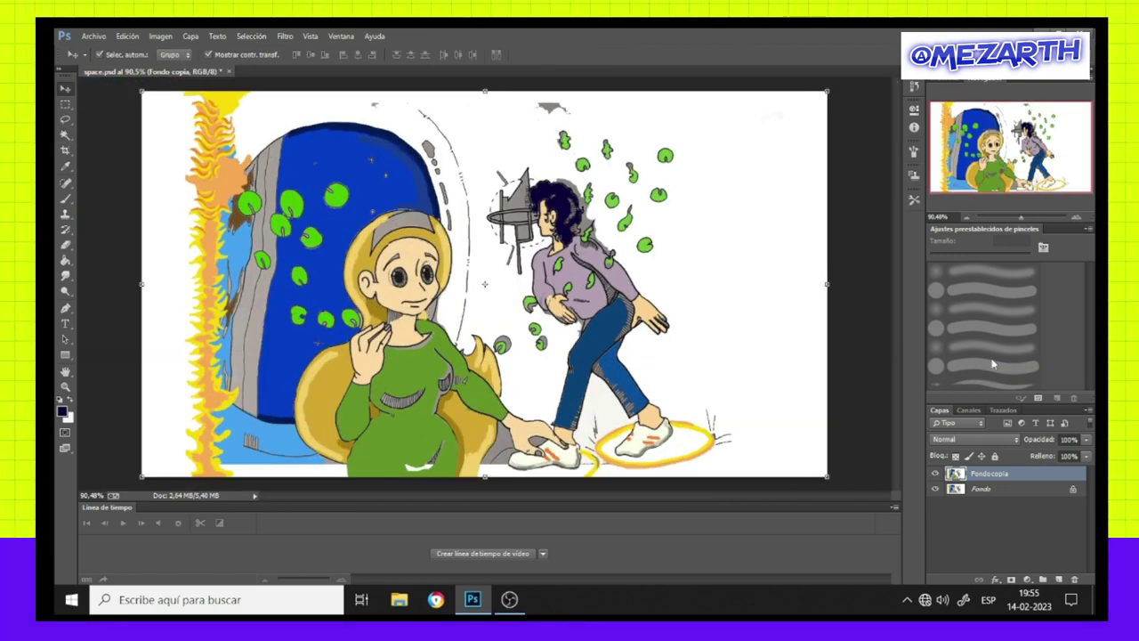
Zoom in on the dress and set up an erodible flat brush tip at 7 px.
{"action": "left_click", "coordinate": [1076, 218]}
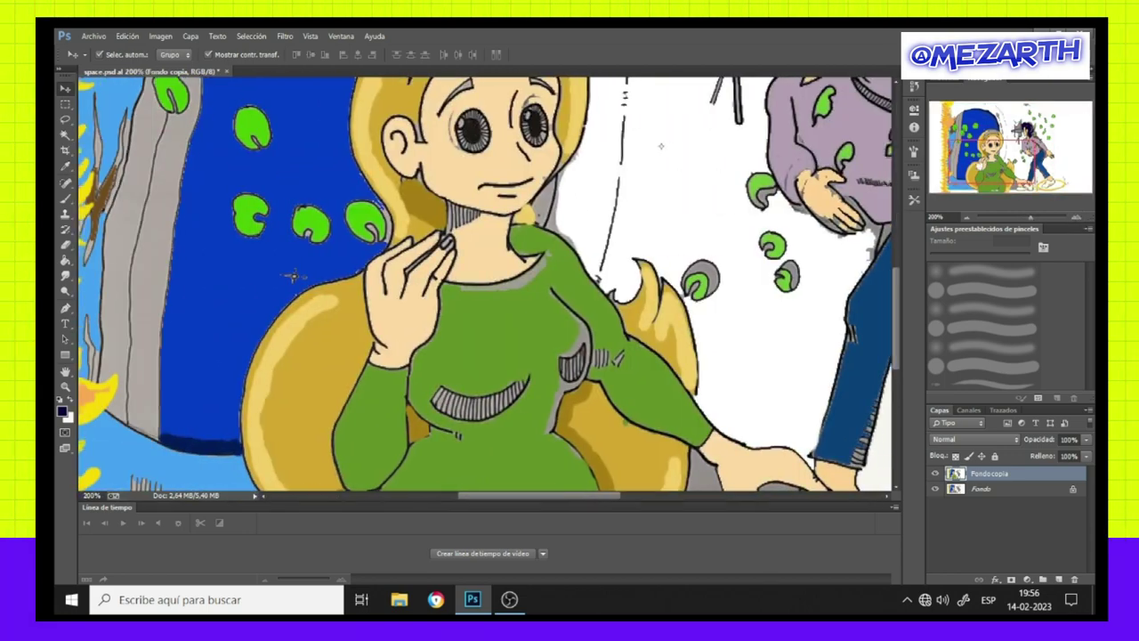
{"action": "key", "text": "b"}
{"action": "key", "text": "F5"}
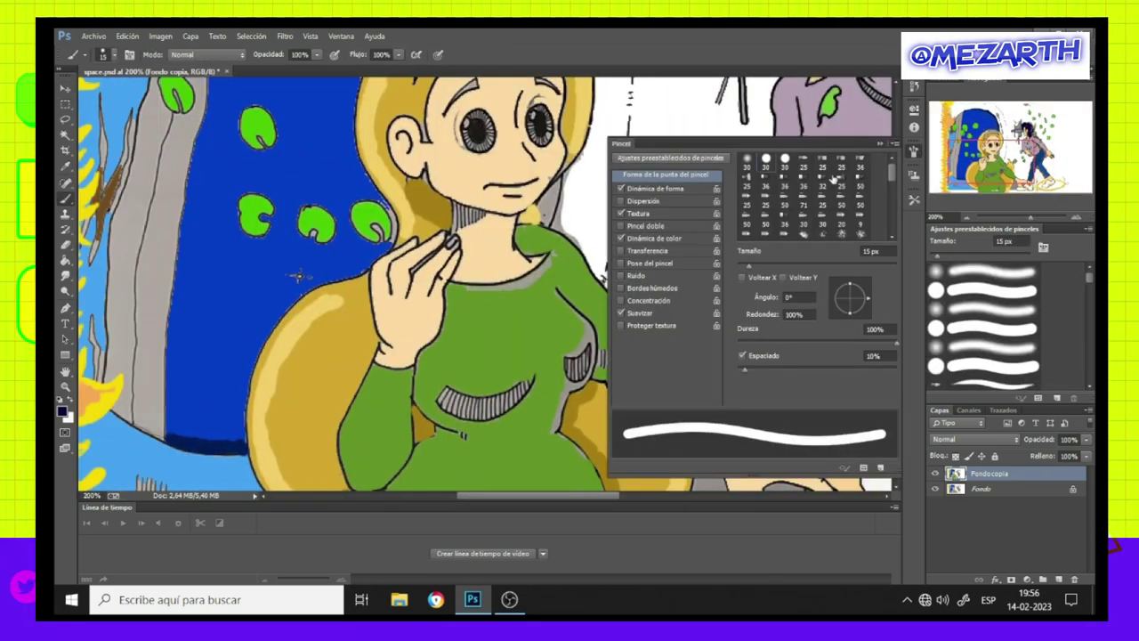
{"action": "scroll", "coordinate": [756, 204], "scroll_direction": "down", "scroll_amount": 3}
{"action": "left_click", "coordinate": [745, 211]}
{"action": "key", "text": "F5"}
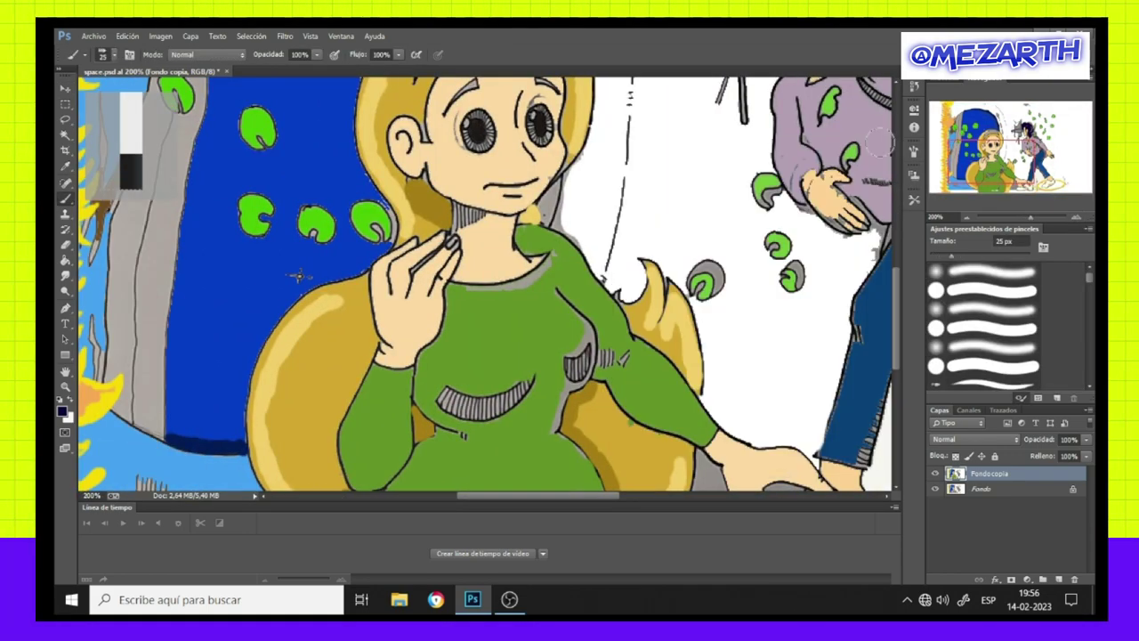
{"action": "key", "text": "F5"}
{"action": "key", "text": "bracketleft"}
{"action": "key", "text": "bracketleft"}
{"action": "key", "text": "bracketleft"}
{"action": "key", "text": "F5"}
{"action": "key", "text": "F5"}
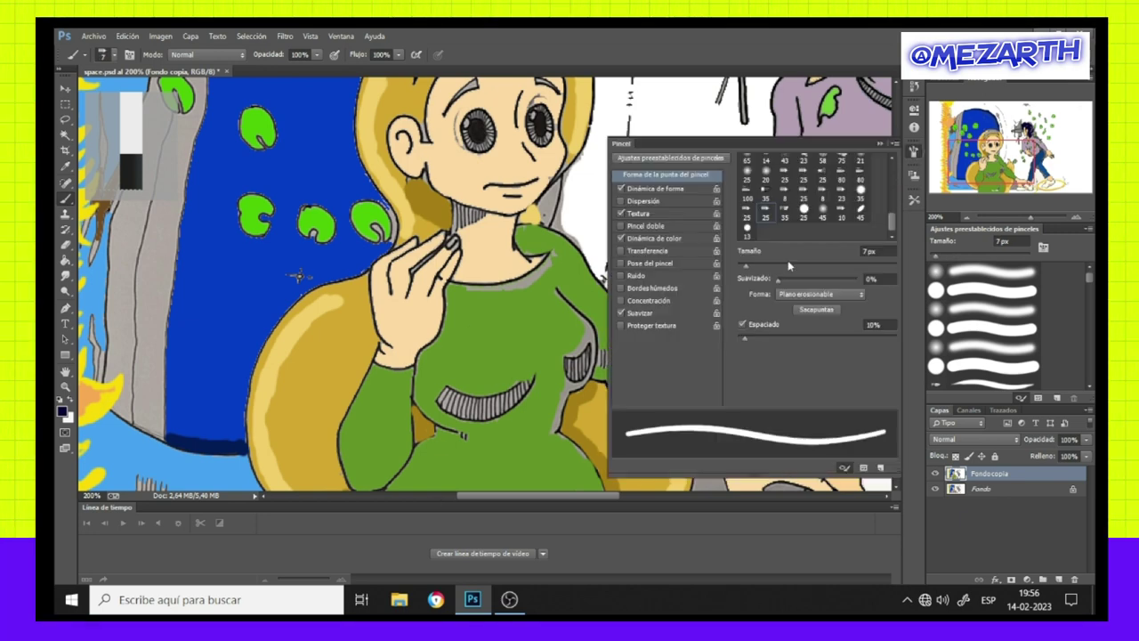
{"action": "key", "text": "F5"}
Sample the dress green and choose a lighter green for highlights.
{"action": "left_click_drag", "start_coordinate": [446, 393], "coordinate": [465, 406]}
{"action": "key", "text": "i"}
{"action": "left_click", "coordinate": [460, 331]}
{"action": "left_click", "coordinate": [61, 410]}
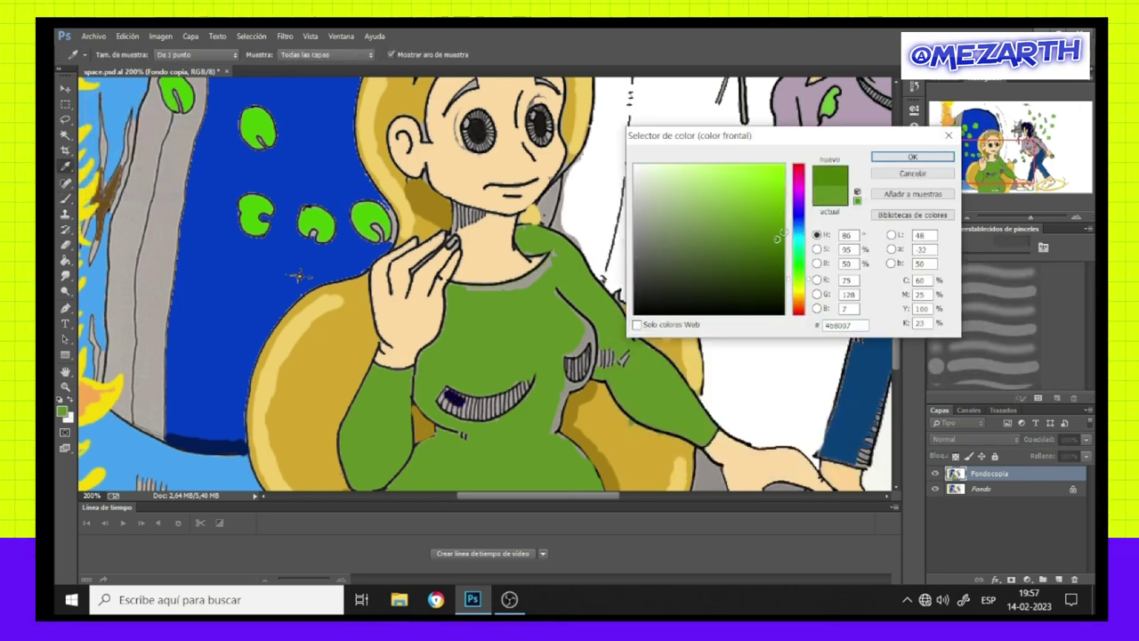
{"action": "left_click", "coordinate": [933, 158]}
{"action": "key", "text": "b"}
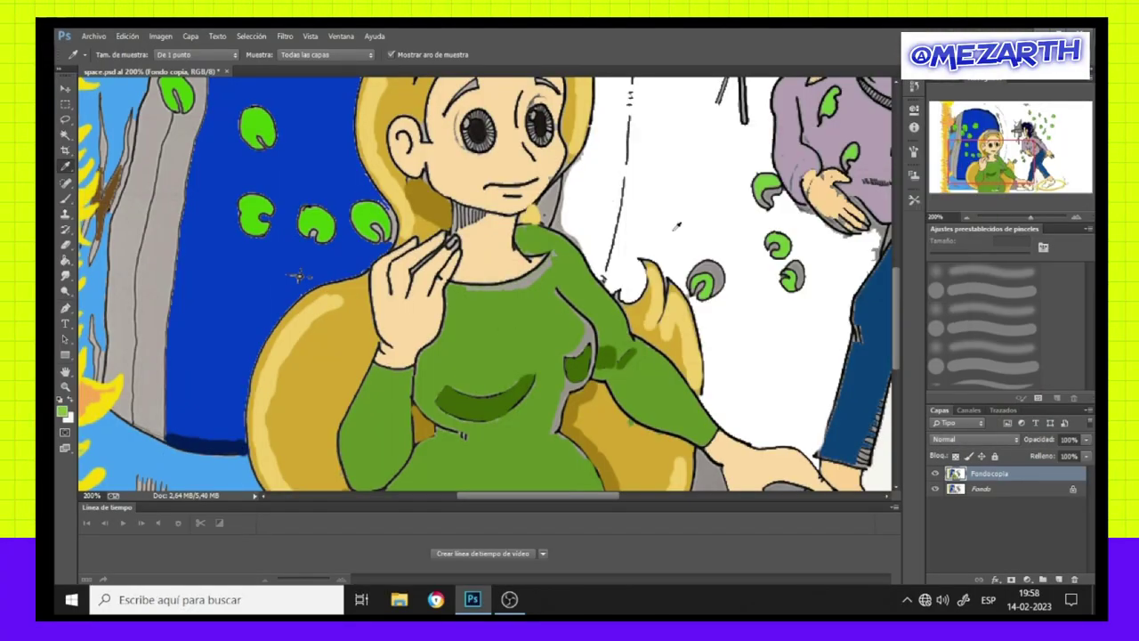
Paint light-green highlights on the chest and shoulder and dark-green shadows on the lower dress.
{"action": "left_click_drag", "start_coordinate": [584, 336], "coordinate": [568, 401]}
{"action": "left_click_drag", "start_coordinate": [390, 374], "coordinate": [402, 391]}
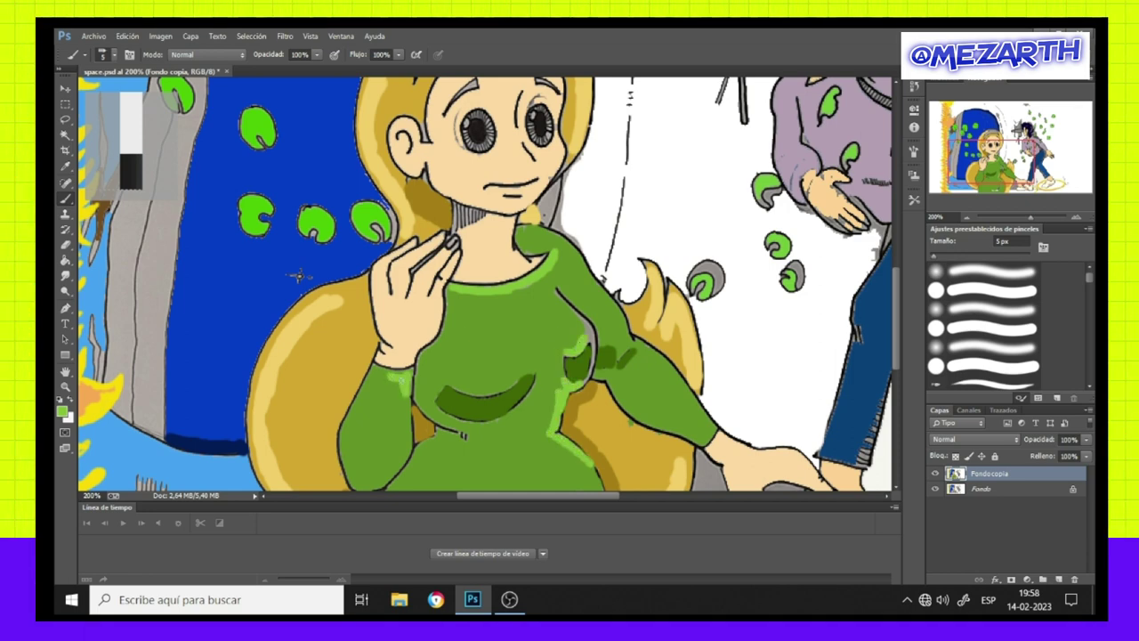
{"action": "scroll", "coordinate": [299, 276], "scroll_direction": "down", "scroll_amount": 3}
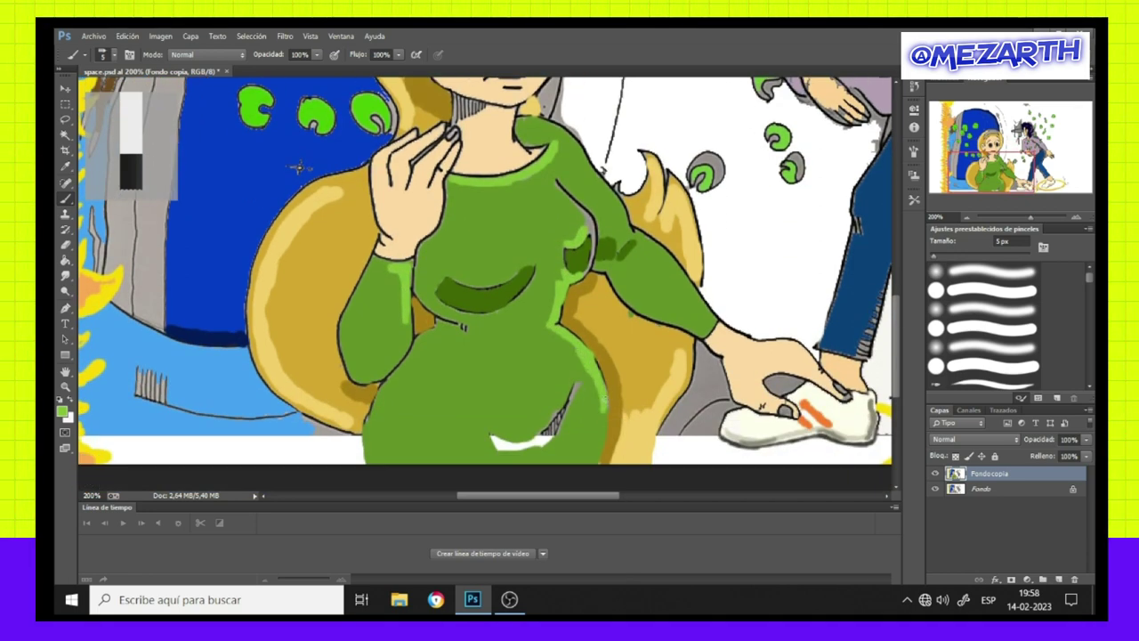
{"action": "left_click_drag", "start_coordinate": [537, 442], "coordinate": [559, 417]}
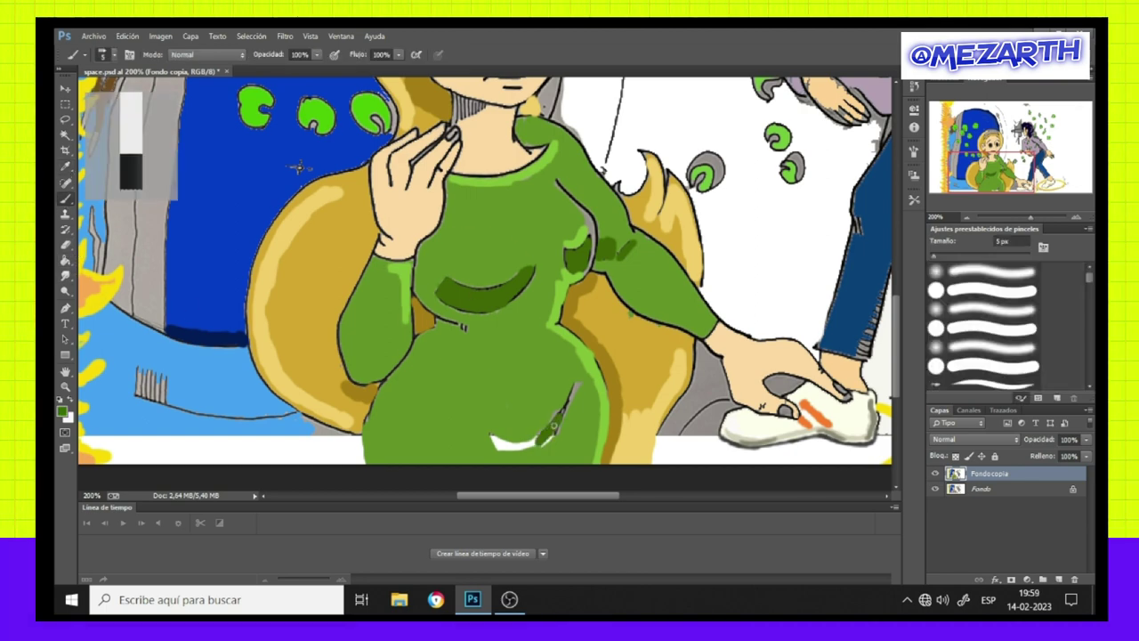
{"action": "left_click_drag", "start_coordinate": [494, 436], "coordinate": [549, 436]}
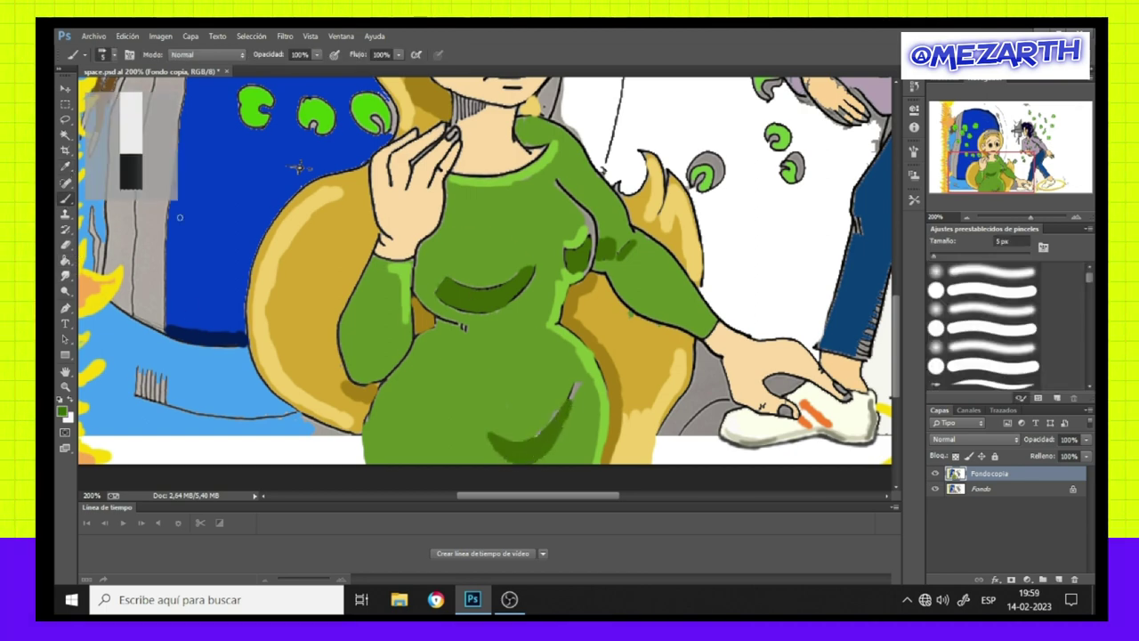
Zoom in closer on the dress and reduce the brush to 3 px.
{"action": "key", "text": "ctrl+plus"}
{"action": "scroll", "coordinate": [583, 240], "scroll_direction": "down", "scroll_amount": 2}
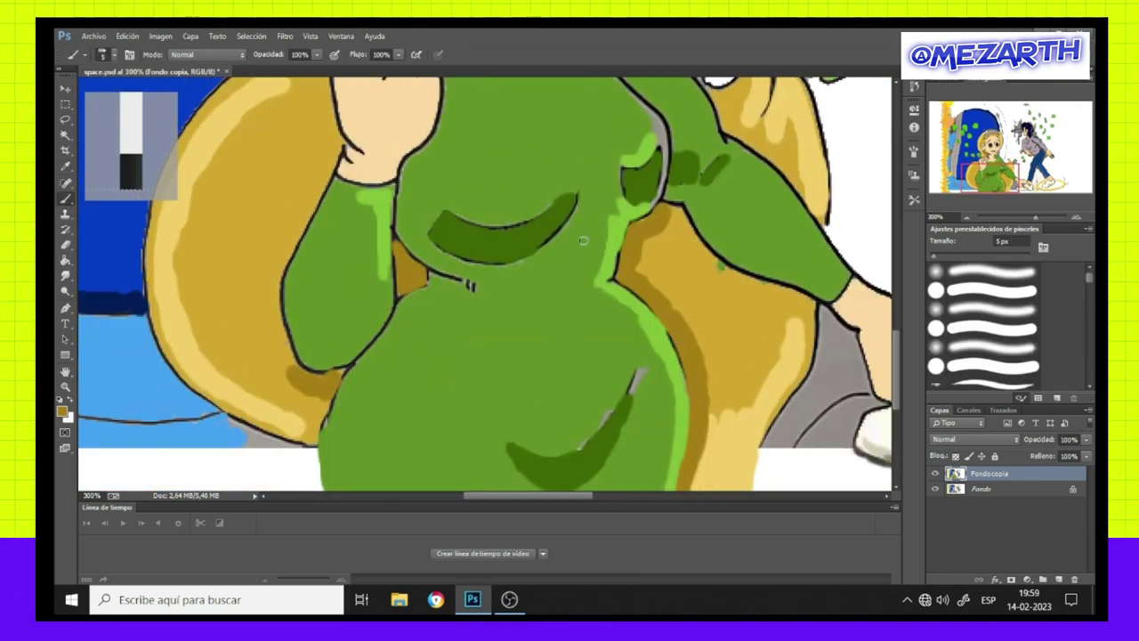
{"action": "key", "text": "F5"}
{"action": "key", "text": "bracketleft"}
{"action": "key", "text": "bracketleft"}
{"action": "key", "text": "F5"}
Touch up light-green edges on the neckline, sleeves and dress sides, and sample the chair's ochre.
{"action": "scroll", "coordinate": [223, 201], "scroll_direction": "up", "scroll_amount": 3}
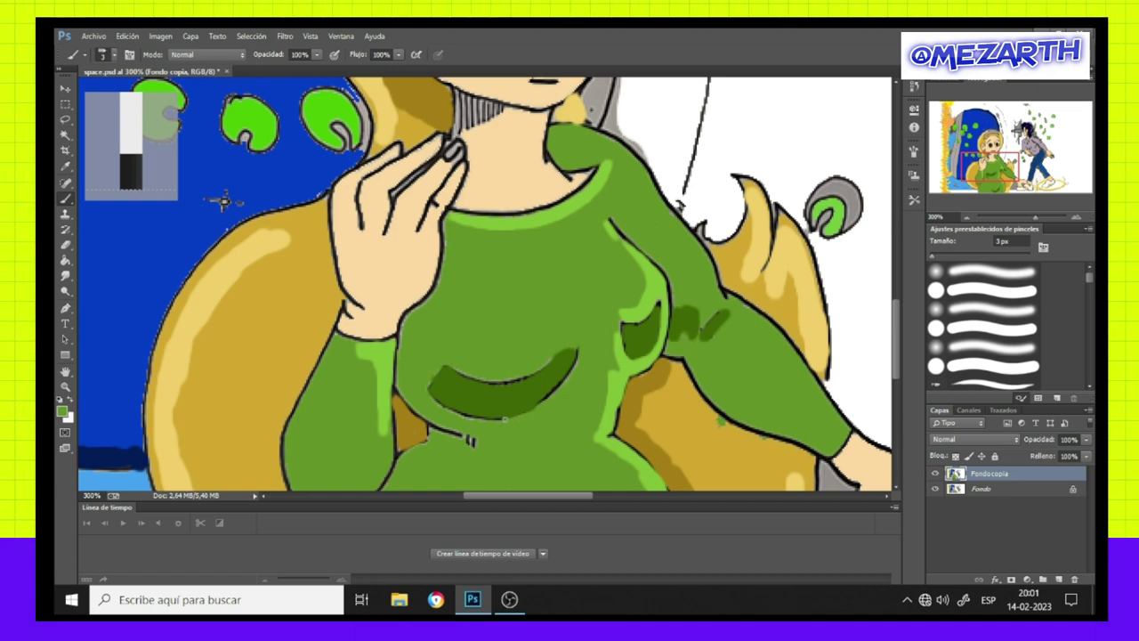
{"action": "scroll", "coordinate": [537, 365], "scroll_direction": "down", "scroll_amount": 3}
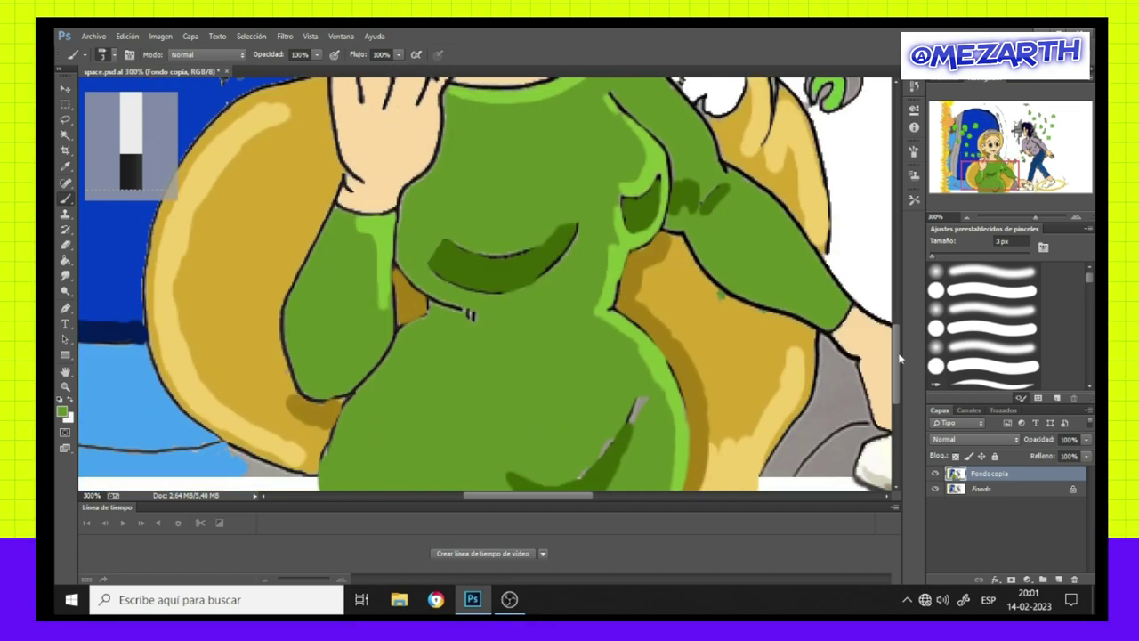
{"action": "scroll", "coordinate": [537, 365], "scroll_direction": "down", "scroll_amount": 2}
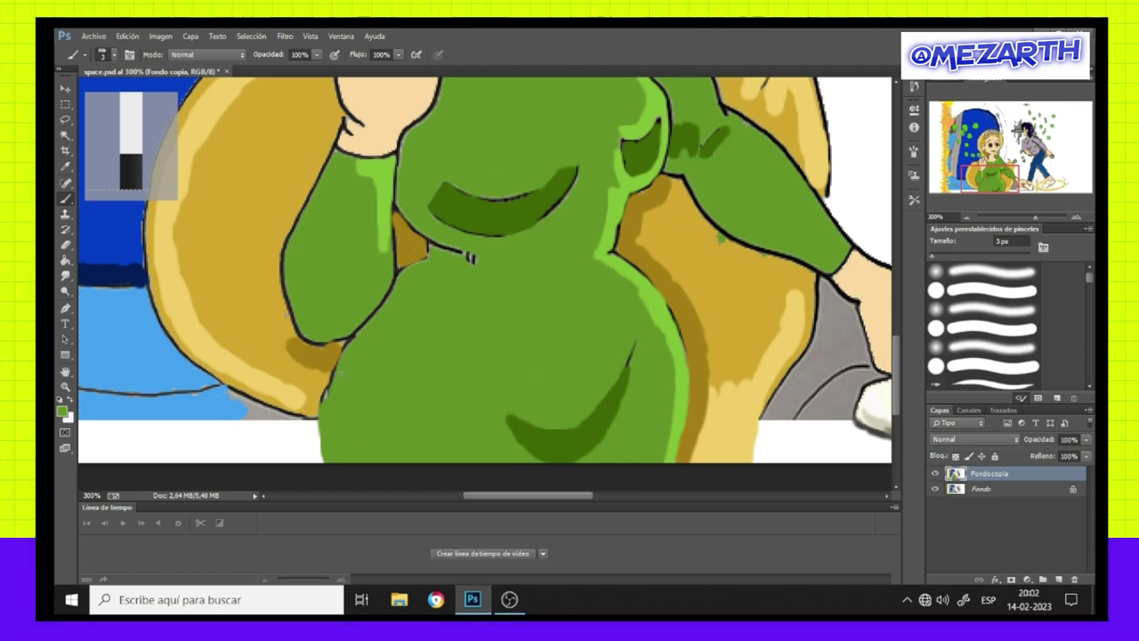
{"action": "left_click", "coordinate": [302, 362], "text": "alt"}
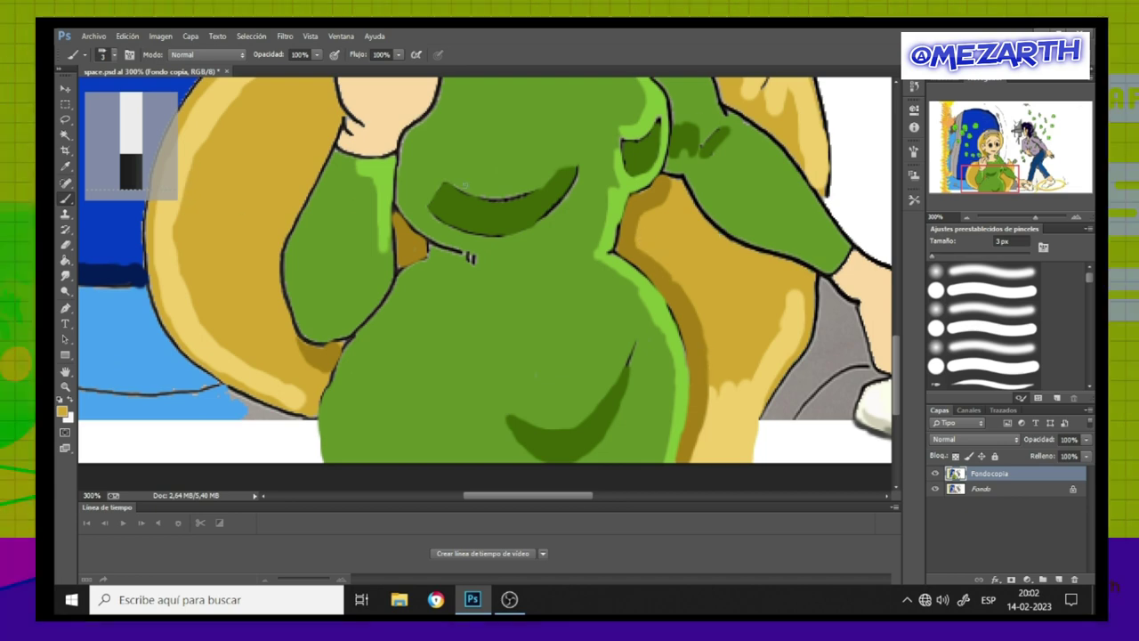
{"action": "key", "text": "F5"}
{"action": "key", "text": "F5"}
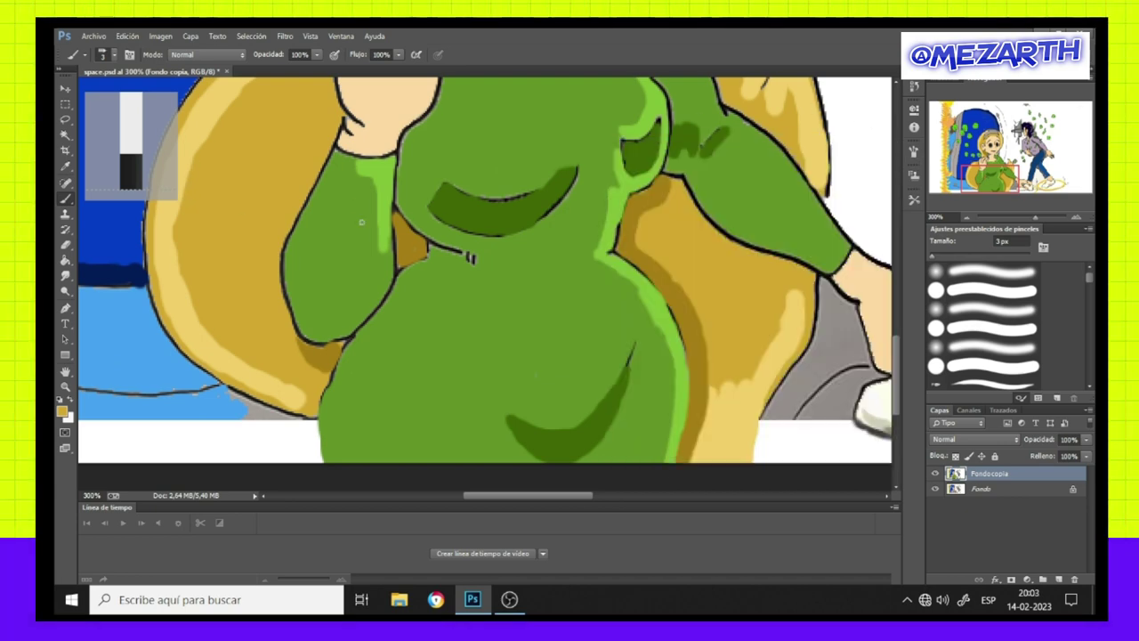
{"action": "left_click_drag", "start_coordinate": [899, 345], "coordinate": [222, 282]}
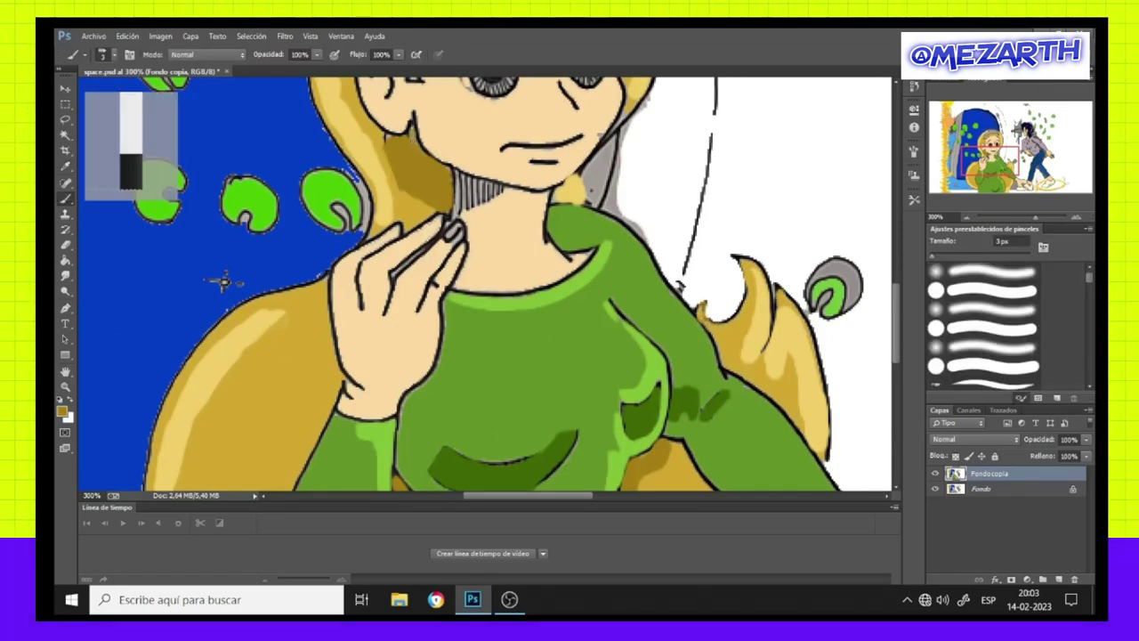
{"action": "scroll", "coordinate": [430, 188], "scroll_direction": "up", "scroll_amount": 5}
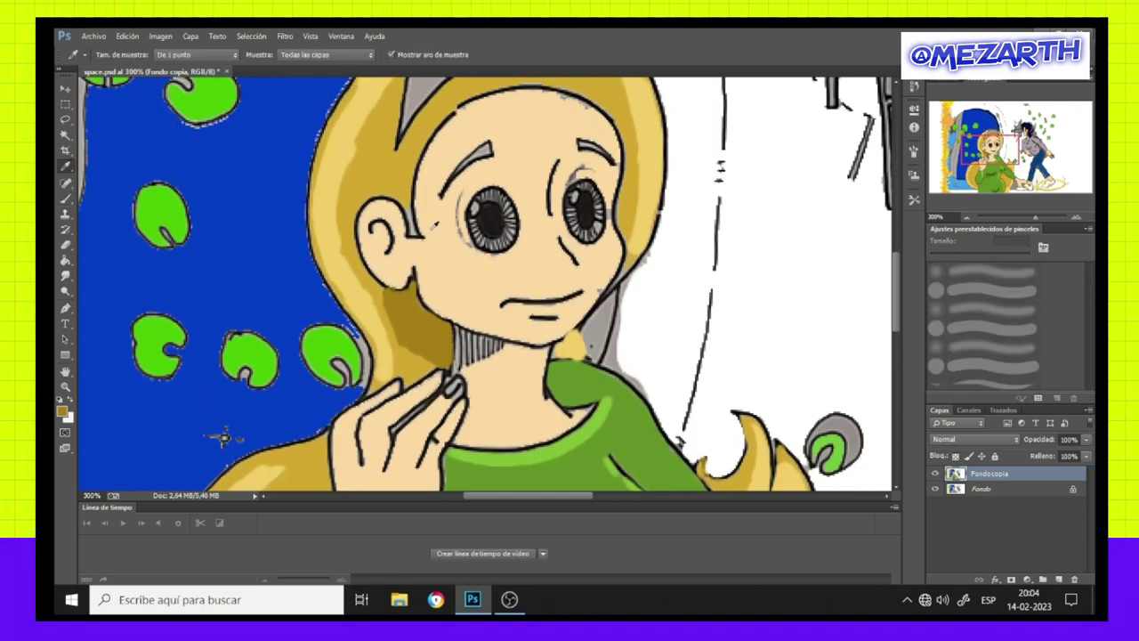
Pick a brown for the neck, then paint a white highlight over the left eye.
{"action": "left_click", "coordinate": [61, 411]}
{"action": "left_click", "coordinate": [908, 157]}
{"action": "key", "text": "b"}
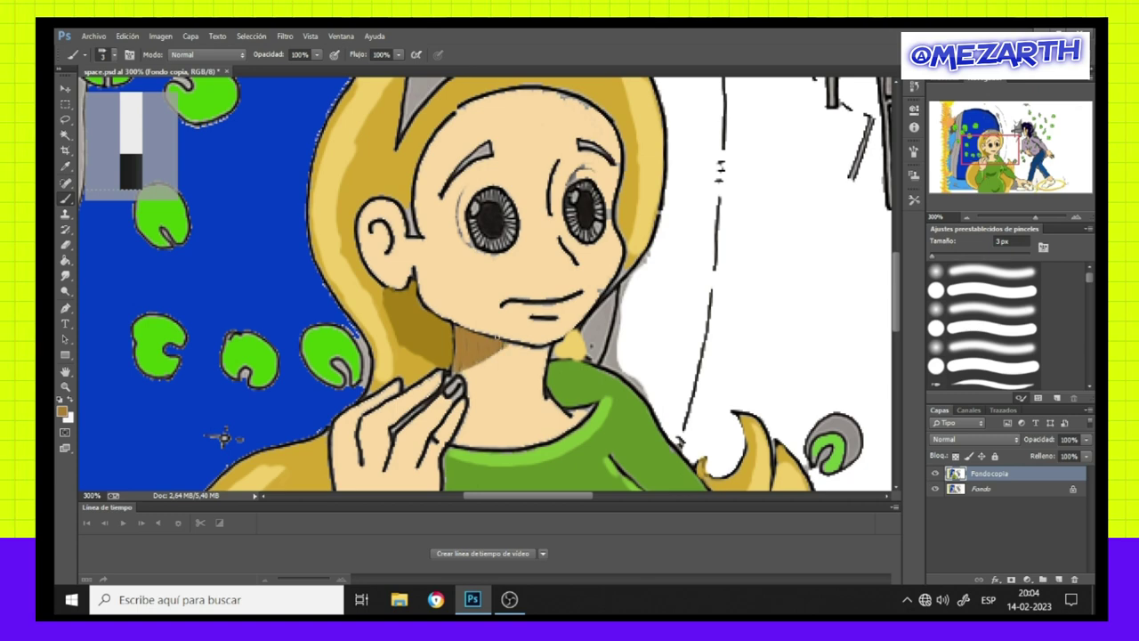
{"action": "left_click", "coordinate": [62, 411]}
{"action": "left_click", "coordinate": [908, 158]}
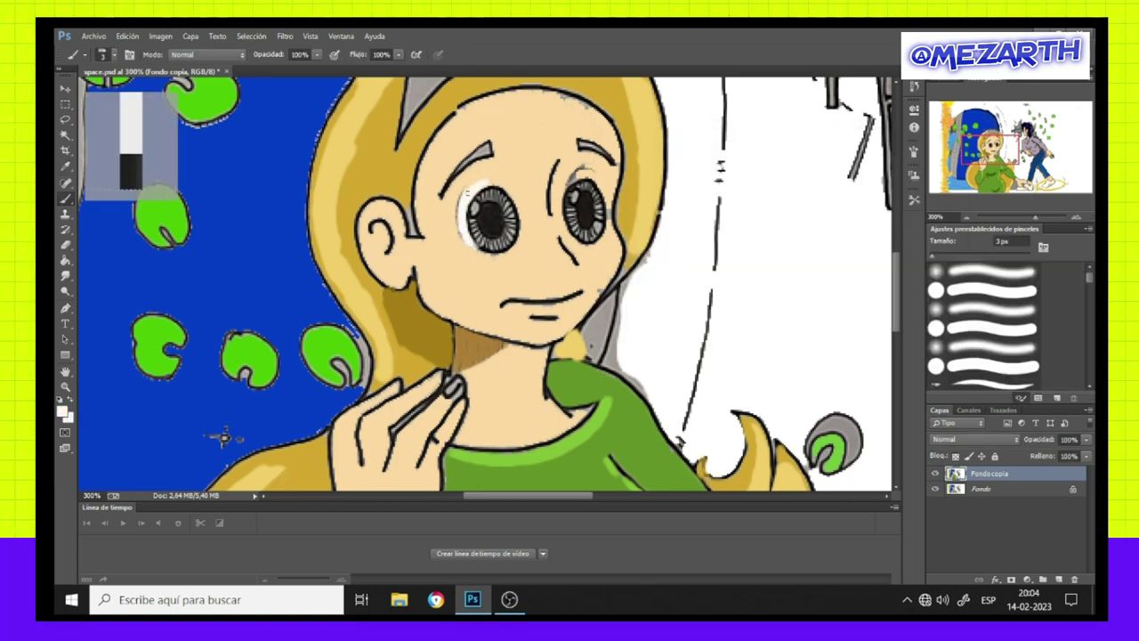
{"action": "mouse_move", "coordinate": [469, 185]}
{"action": "left_mouse_down"}
{"action": "mouse_move", "coordinate": [491, 177]}
{"action": "mouse_move", "coordinate": [518, 197]}
{"action": "mouse_move", "coordinate": [481, 240]}
{"action": "left_mouse_up"}
Colour the right eye's iris blue and zoom in on the left eye.
{"action": "left_click", "coordinate": [62, 411]}
{"action": "left_click", "coordinate": [804, 233]}
{"action": "left_click", "coordinate": [891, 156]}
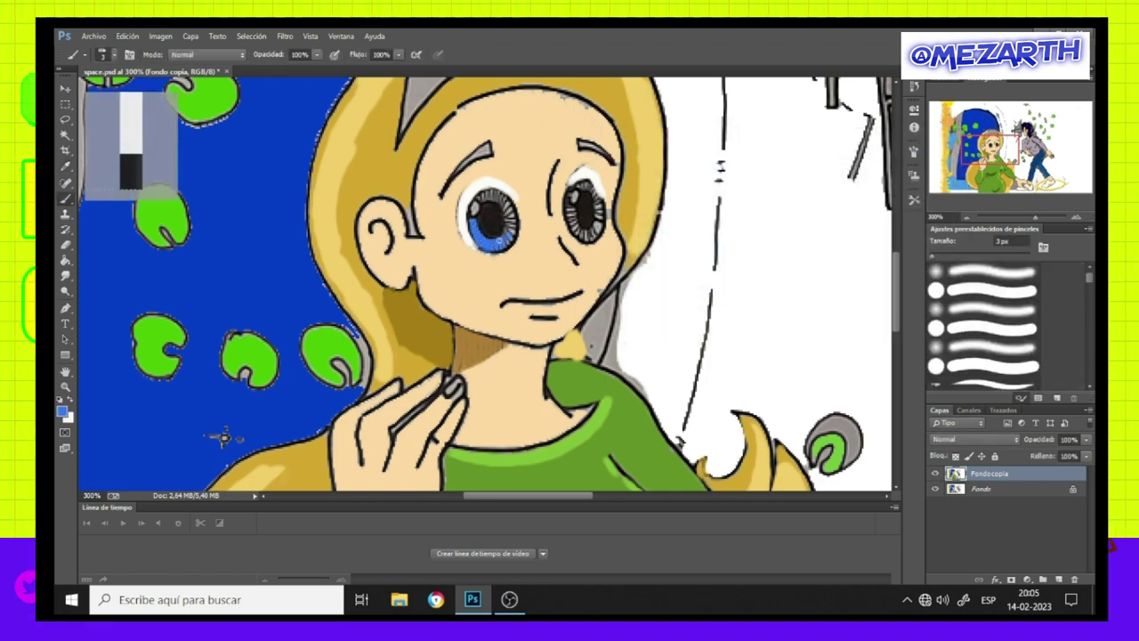
{"action": "left_click_drag", "start_coordinate": [583, 187], "coordinate": [596, 190]}
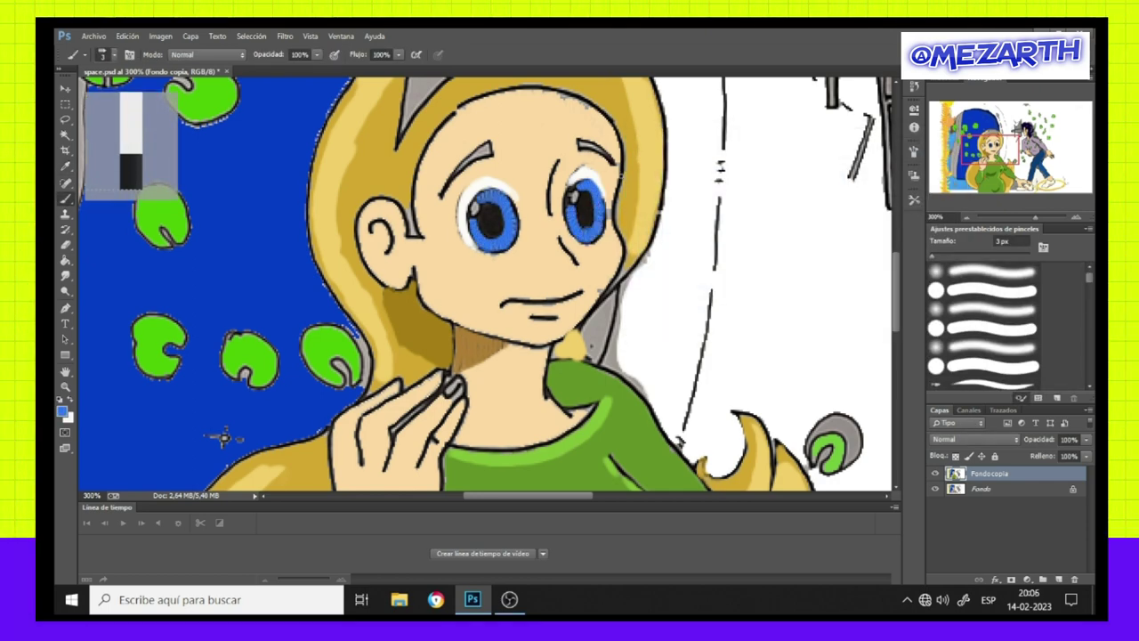
{"action": "left_click", "coordinate": [61, 412]}
{"action": "left_click", "coordinate": [908, 155]}
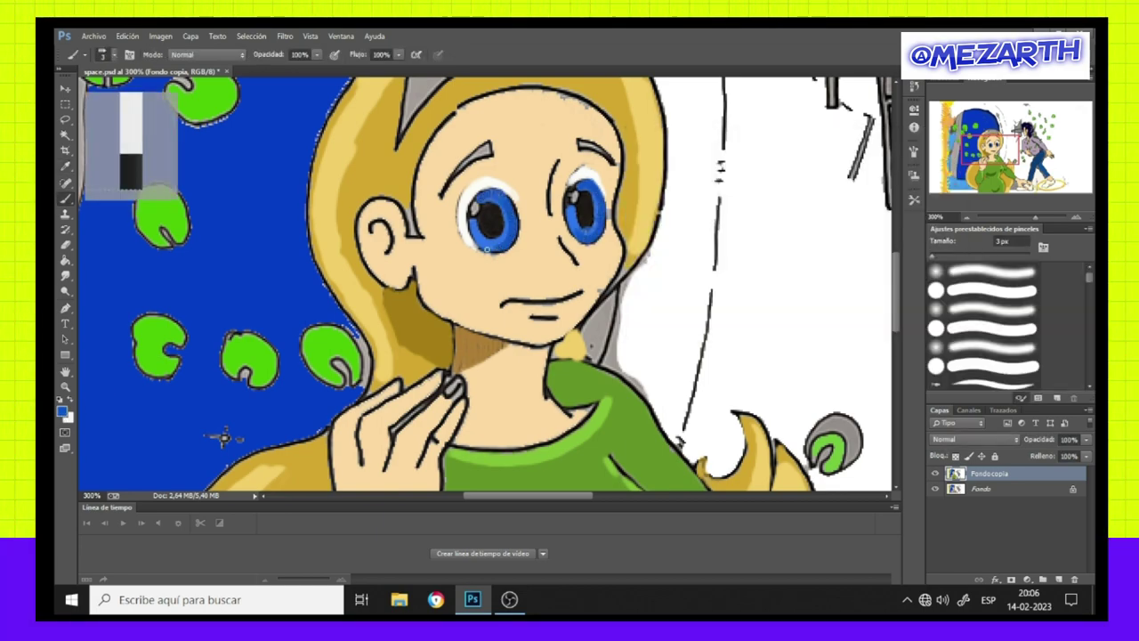
{"action": "key", "text": "F5"}
{"action": "key", "text": "F5"}
{"action": "scroll", "coordinate": [487, 250], "scroll_direction": "up", "scroll_amount": 3}
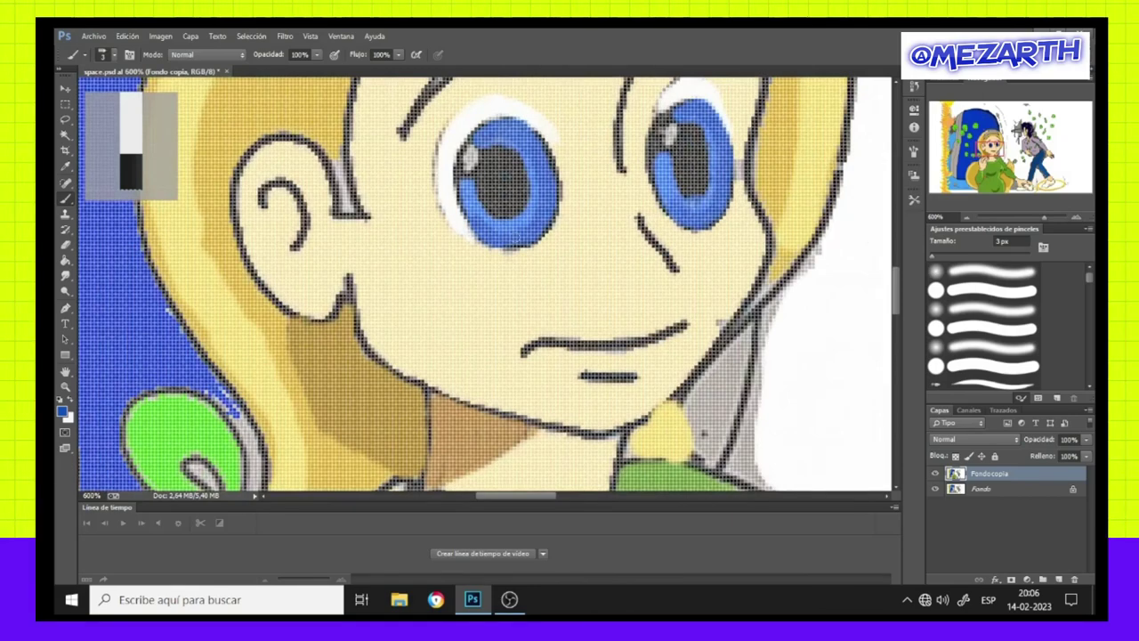
Zoom out slightly from the eye and shrink the brush to 1 px.
{"action": "left_click_drag", "start_coordinate": [968, 218], "coordinate": [963, 218]}
{"action": "left_click", "coordinate": [61, 411]}
{"action": "left_click", "coordinate": [915, 157]}
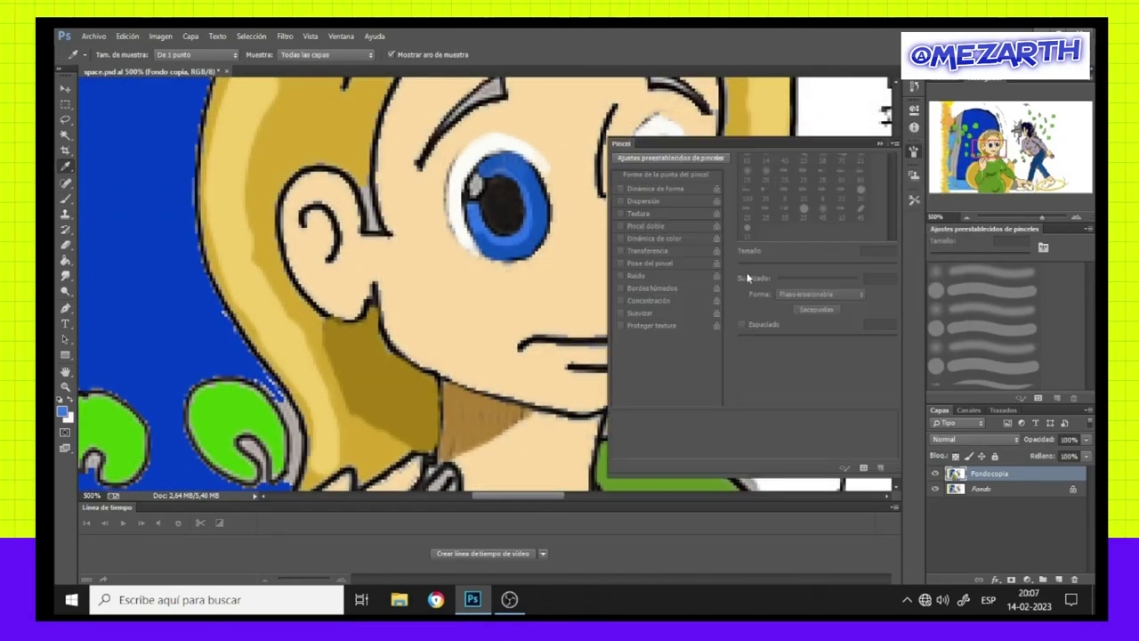
{"action": "key", "text": "F5"}
{"action": "left_click_drag", "start_coordinate": [750, 257], "coordinate": [741, 258]}
{"action": "key", "text": "F5"}
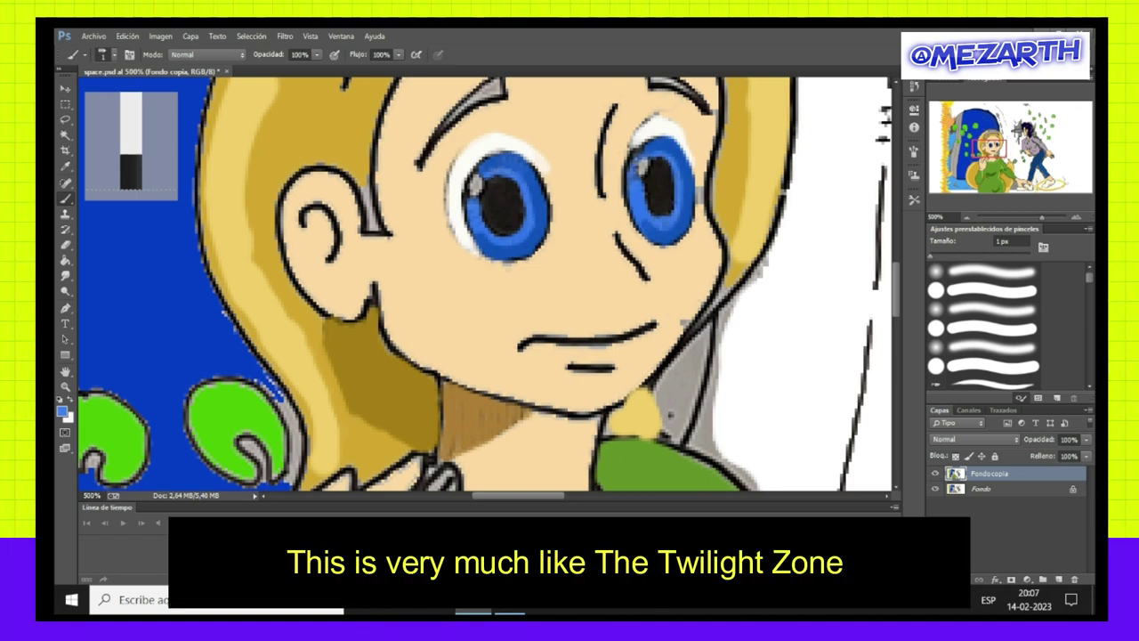
Sample the golden hair and light skin colours for painting face details.
{"action": "left_click", "coordinate": [374, 356], "text": "alt"}
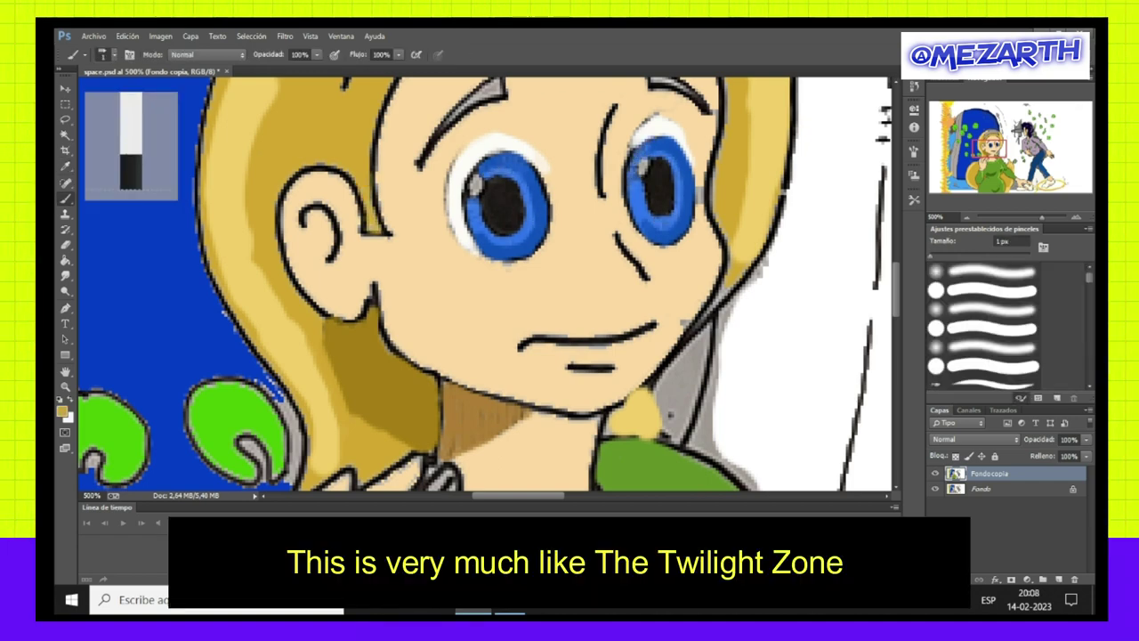
{"action": "key", "text": "i"}
{"action": "left_click", "coordinate": [534, 284]}
{"action": "left_click", "coordinate": [61, 410]}
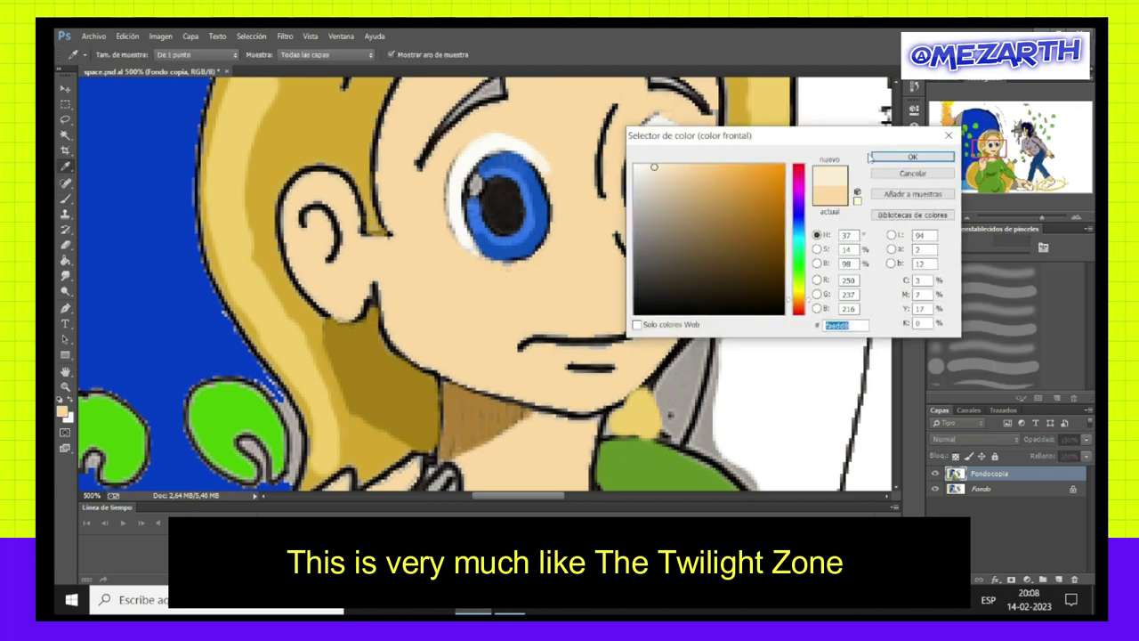
{"action": "left_click", "coordinate": [870, 157]}
{"action": "key", "text": "b"}
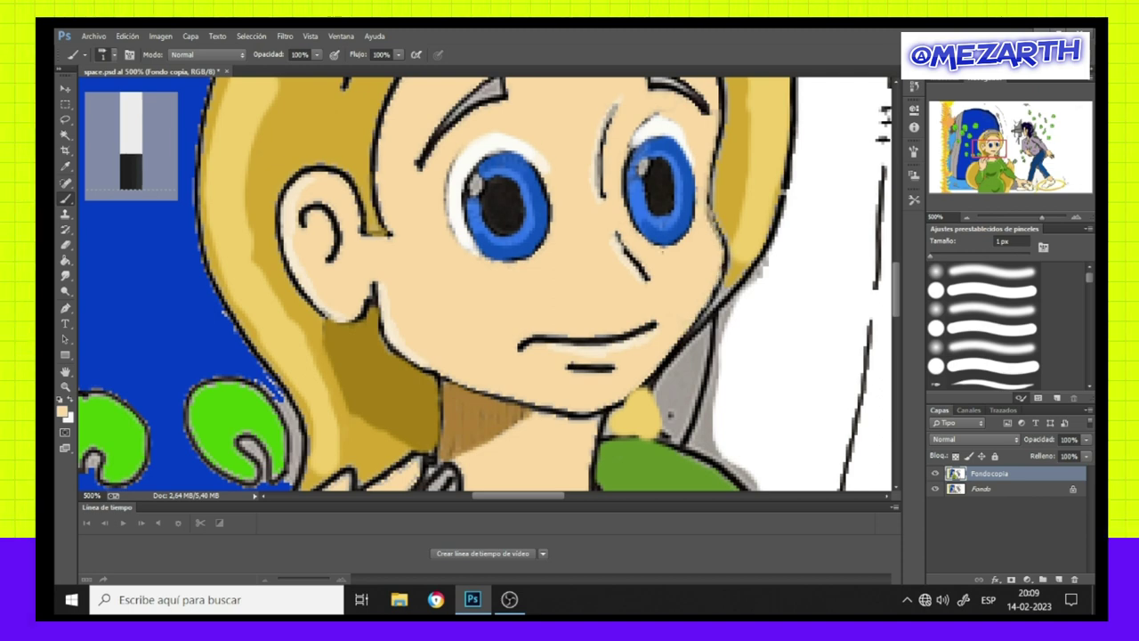
{"action": "scroll", "coordinate": [896, 302], "scroll_direction": "down", "scroll_amount": 1}
{"action": "scroll", "coordinate": [896, 303], "scroll_direction": "up", "scroll_amount": 1}
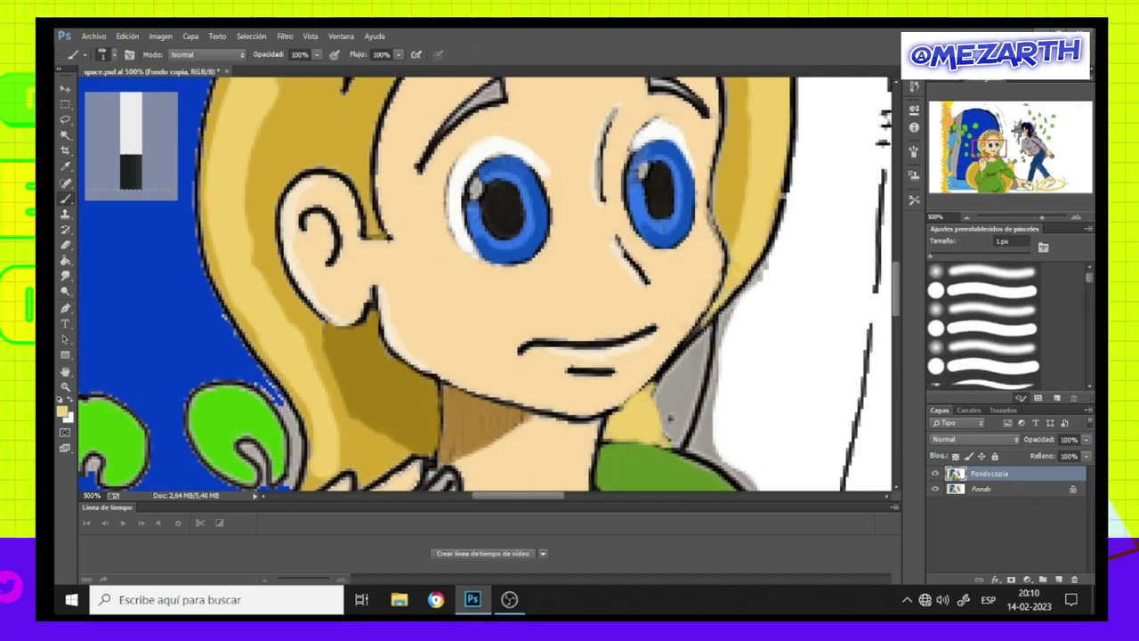
Erase slips, darken the brown triangle's edge, and paint the left eyebrow golden brown.
{"action": "key", "text": "e"}
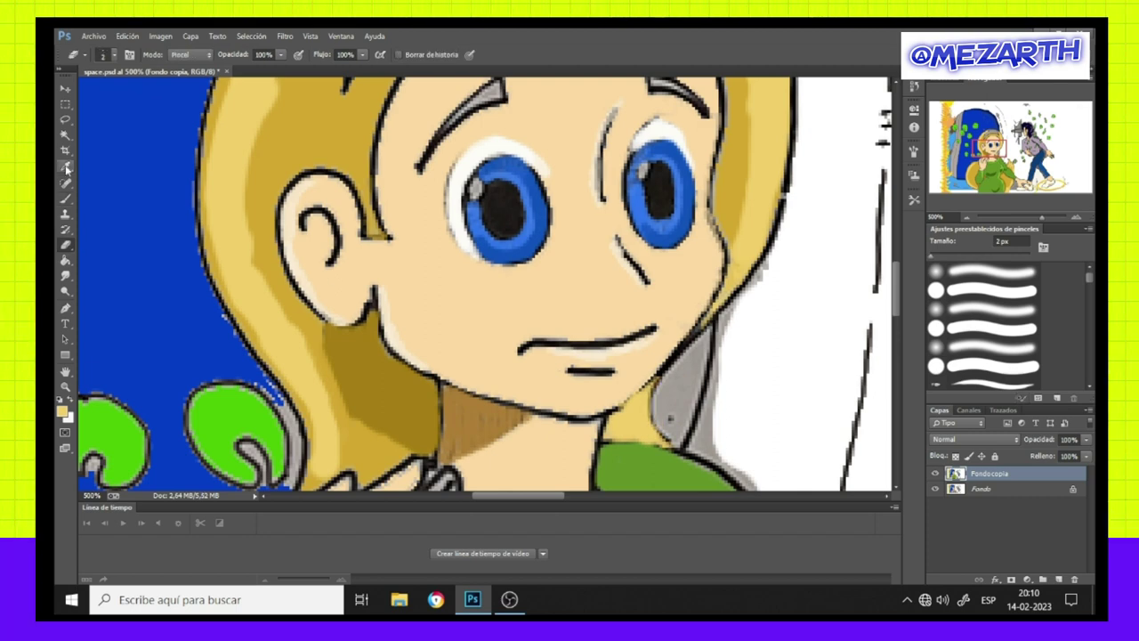
{"action": "left_click", "coordinate": [61, 410]}
{"action": "left_click", "coordinate": [780, 255]}
{"action": "left_click", "coordinate": [911, 157]}
{"action": "key", "text": "b"}
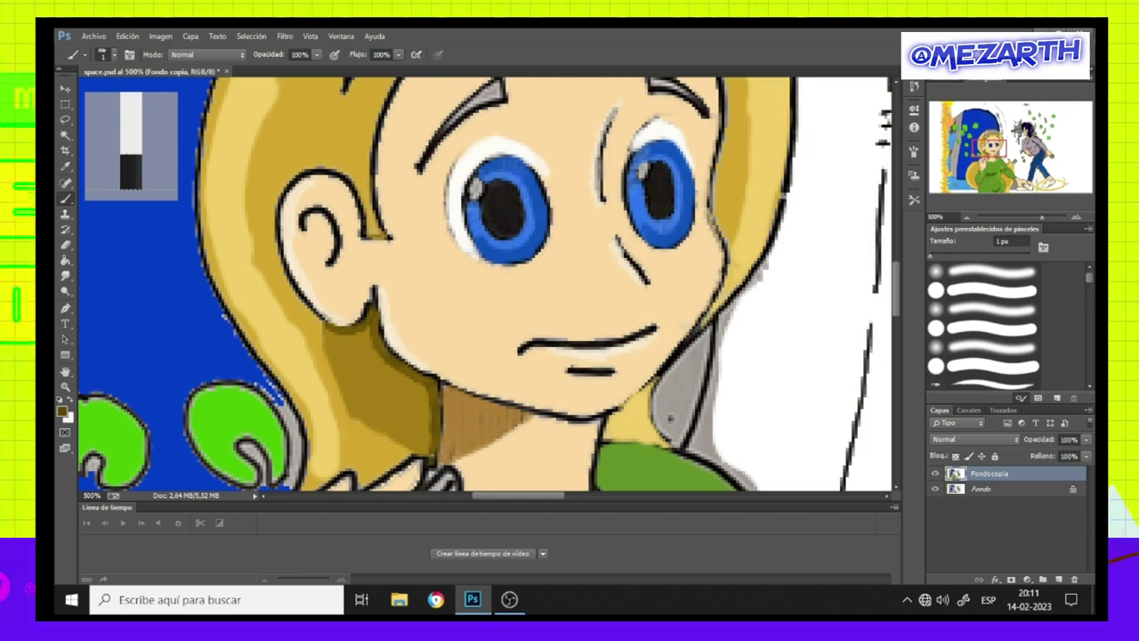
{"action": "scroll", "coordinate": [433, 419], "scroll_direction": "up", "scroll_amount": 3}
{"action": "scroll", "coordinate": [469, 351], "scroll_direction": "down", "scroll_amount": 8}
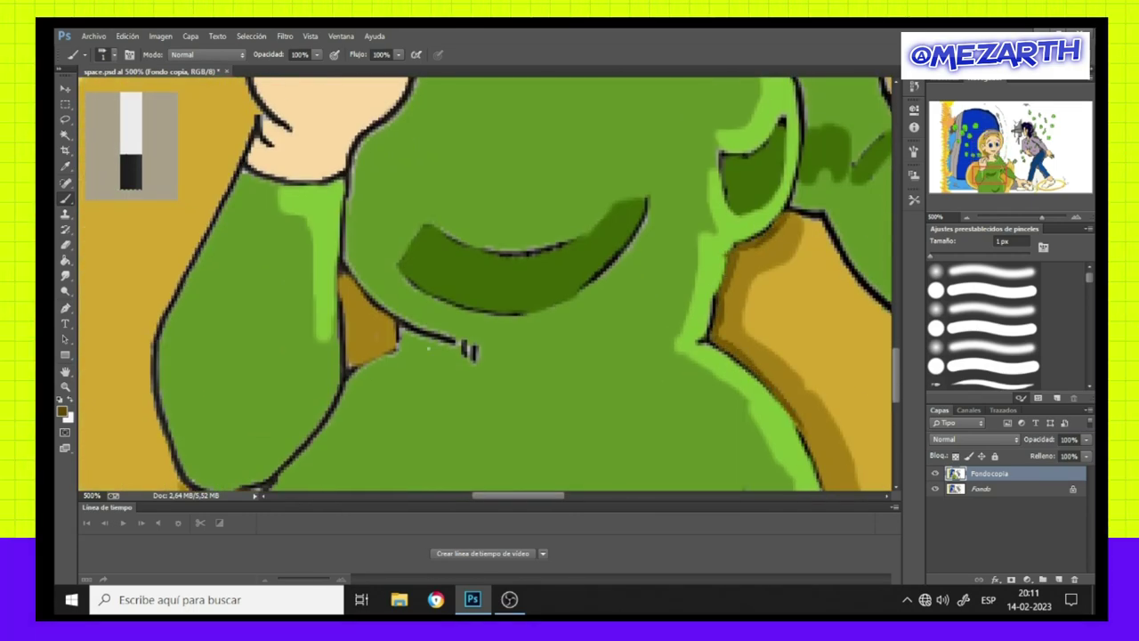
{"action": "mouse_move", "coordinate": [347, 273]}
{"action": "left_mouse_down"}
{"action": "mouse_move", "coordinate": [343, 308]}
{"action": "mouse_move", "coordinate": [358, 301]}
{"action": "left_mouse_up"}
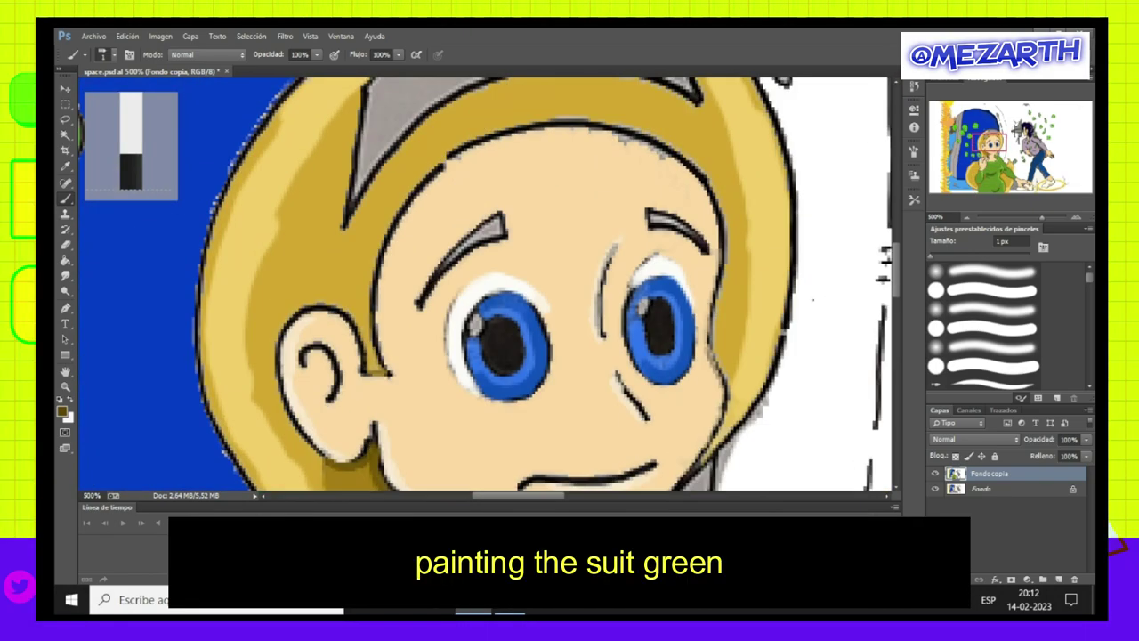
{"action": "left_click", "coordinate": [445, 158], "text": "alt"}
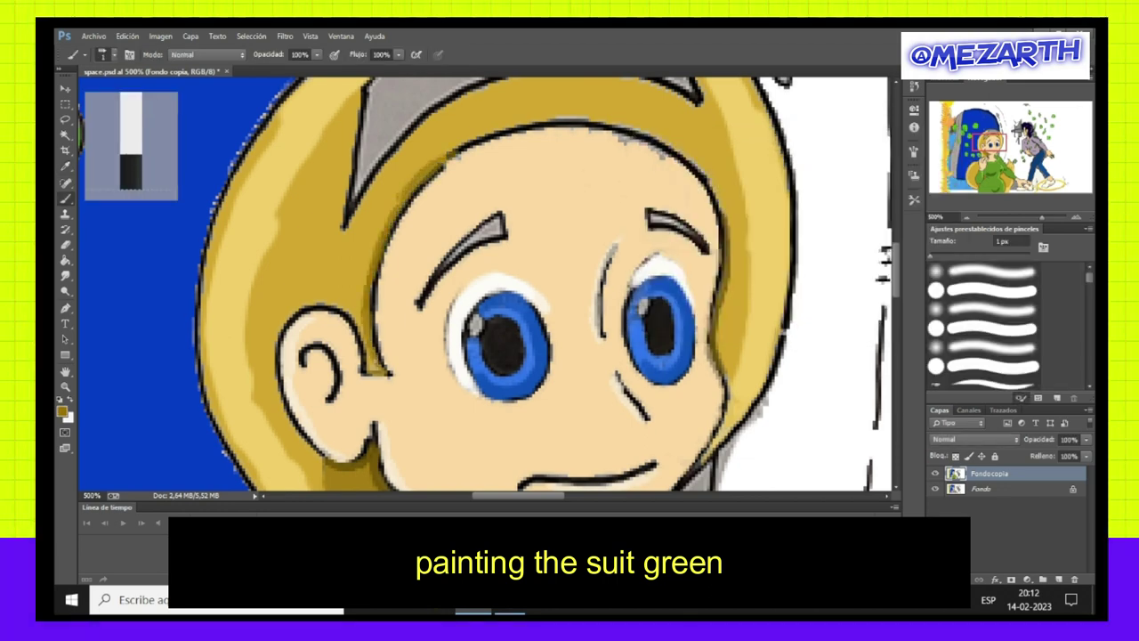
{"action": "left_click_drag", "start_coordinate": [418, 307], "coordinate": [499, 226]}
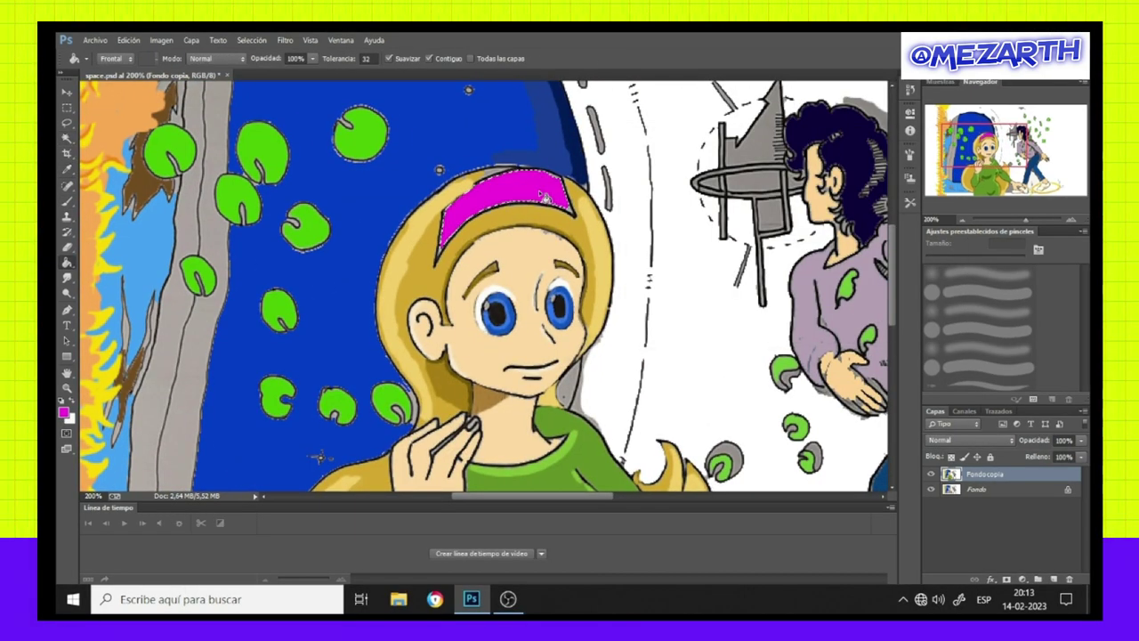
Set up a 4 px brush and sample the headband's magenta.
{"action": "key", "text": "b"}
{"action": "key", "text": "F5"}
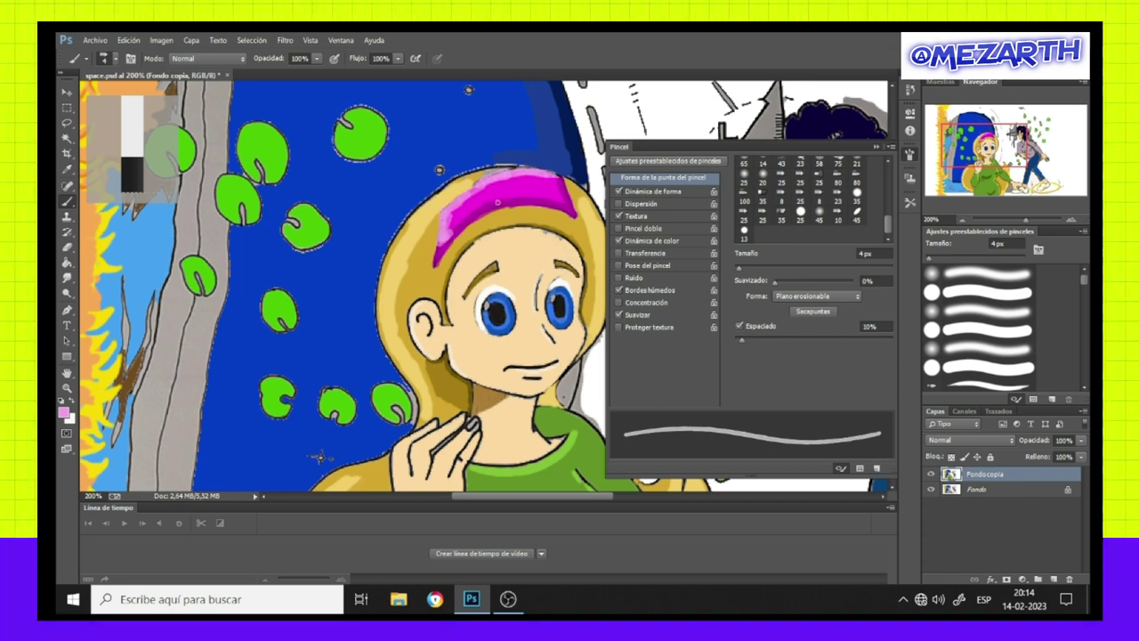
{"action": "left_click", "coordinate": [514, 179], "text": "alt"}
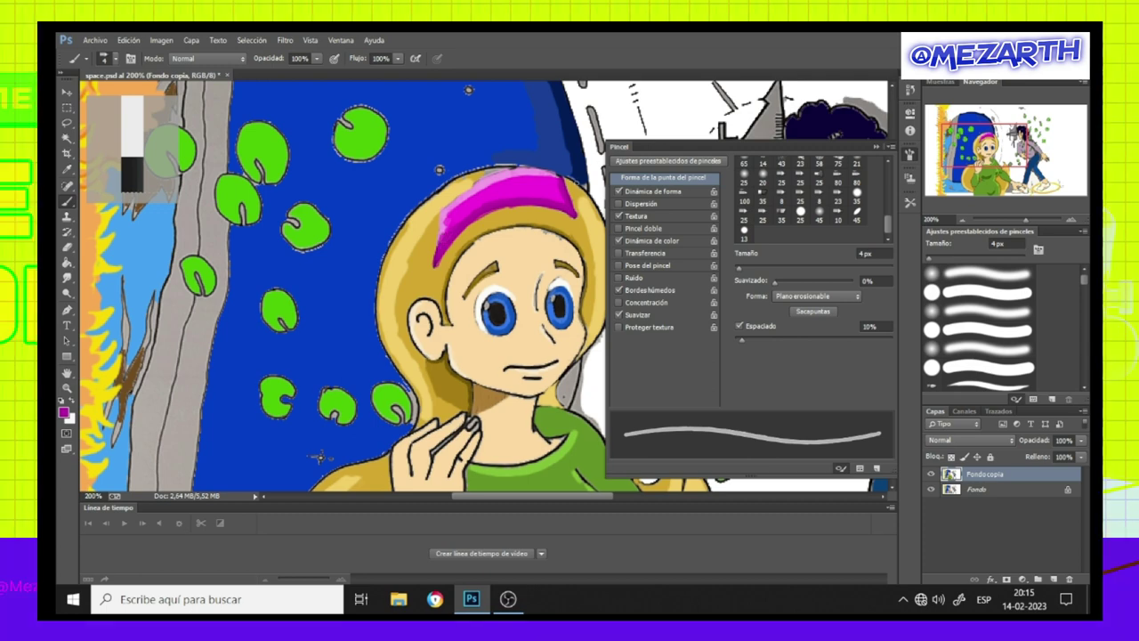
{"action": "key", "text": "F5"}
{"action": "scroll", "coordinate": [498, 294], "scroll_direction": "up", "scroll_amount": 1}
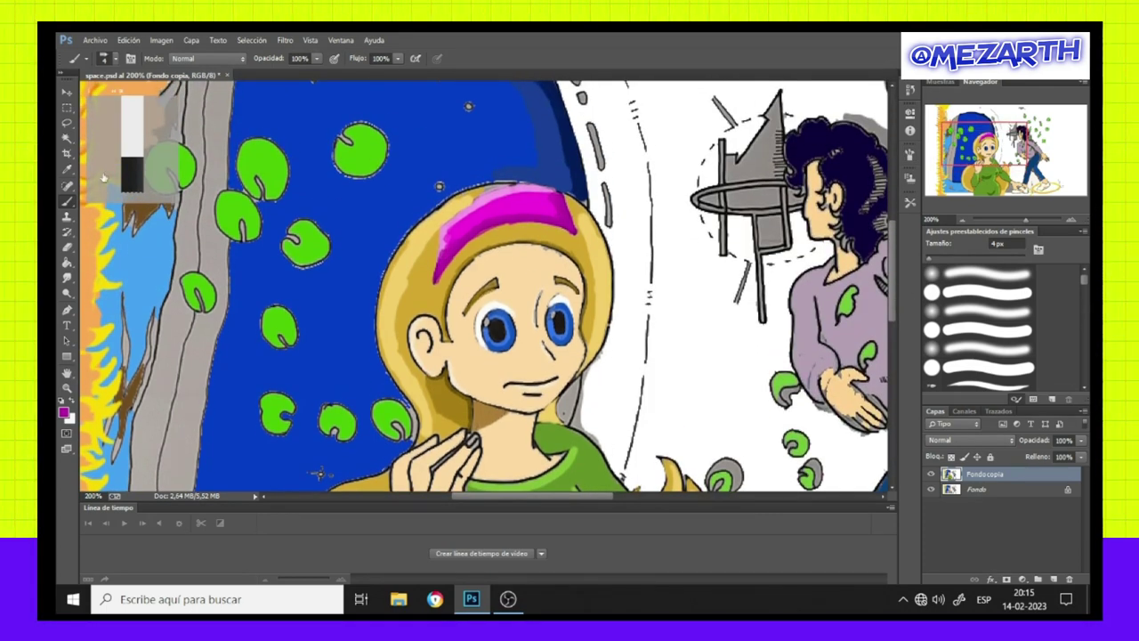
Paint blue along the hair's right edge, then cover the stray blue beside it with white.
{"action": "left_click_drag", "start_coordinate": [574, 383], "coordinate": [564, 420]}
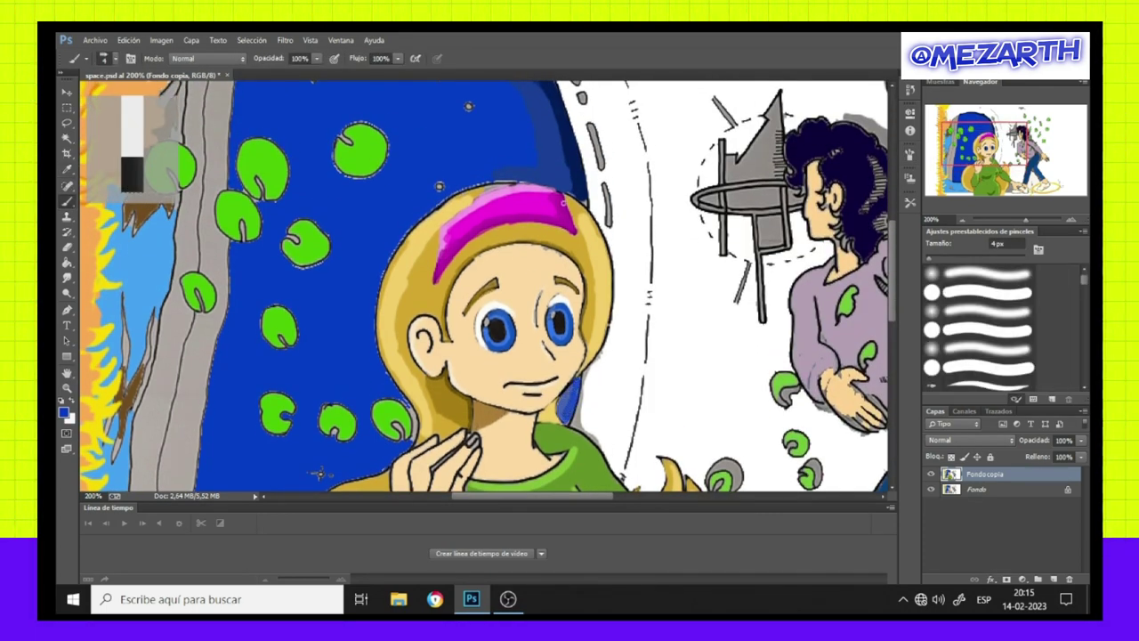
{"action": "left_click_drag", "start_coordinate": [290, 237], "coordinate": [297, 240]}
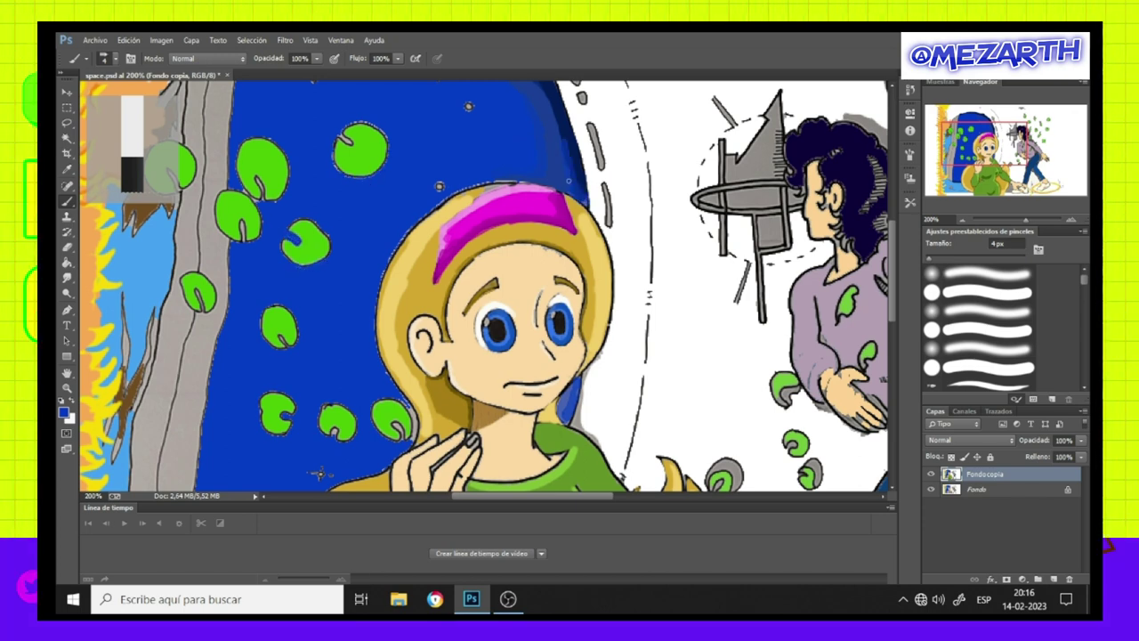
{"action": "left_click", "coordinate": [596, 203], "text": "alt"}
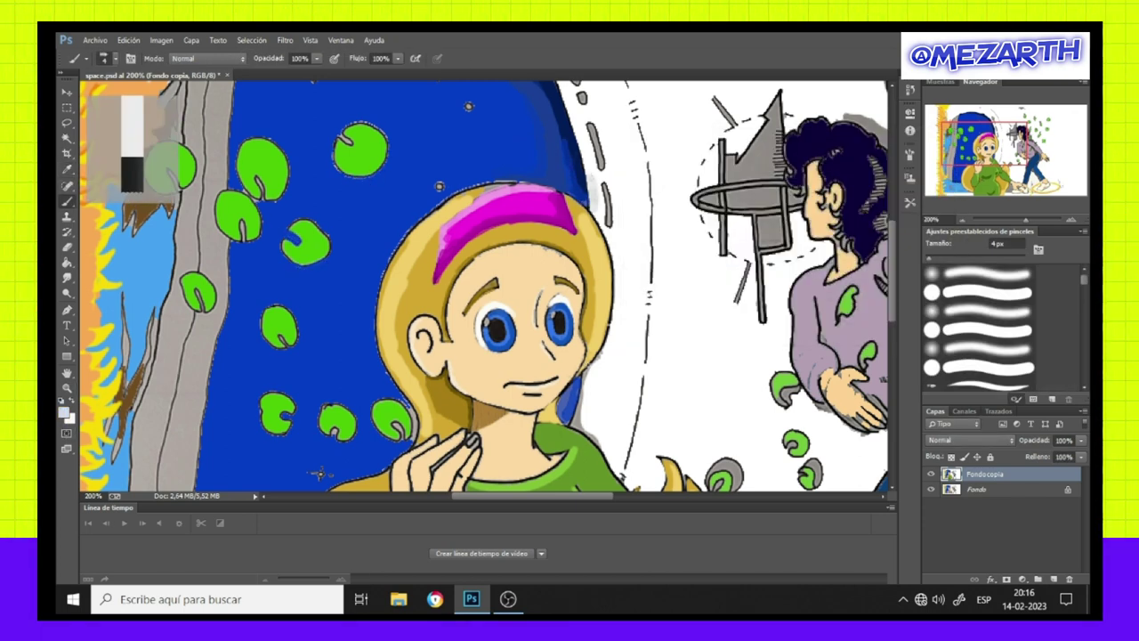
{"action": "left_click_drag", "start_coordinate": [584, 363], "coordinate": [591, 379]}
{"action": "left_click_drag", "start_coordinate": [580, 419], "coordinate": [598, 449]}
{"action": "left_click_drag", "start_coordinate": [591, 375], "coordinate": [591, 418]}
{"action": "left_click_drag", "start_coordinate": [652, 386], "coordinate": [659, 212]}
Paint the arrow shape beside the man in magenta.
{"action": "scroll", "coordinate": [445, 311], "scroll_direction": "up", "scroll_amount": 3}
{"action": "left_click", "coordinate": [67, 169]}
{"action": "left_click", "coordinate": [64, 412]}
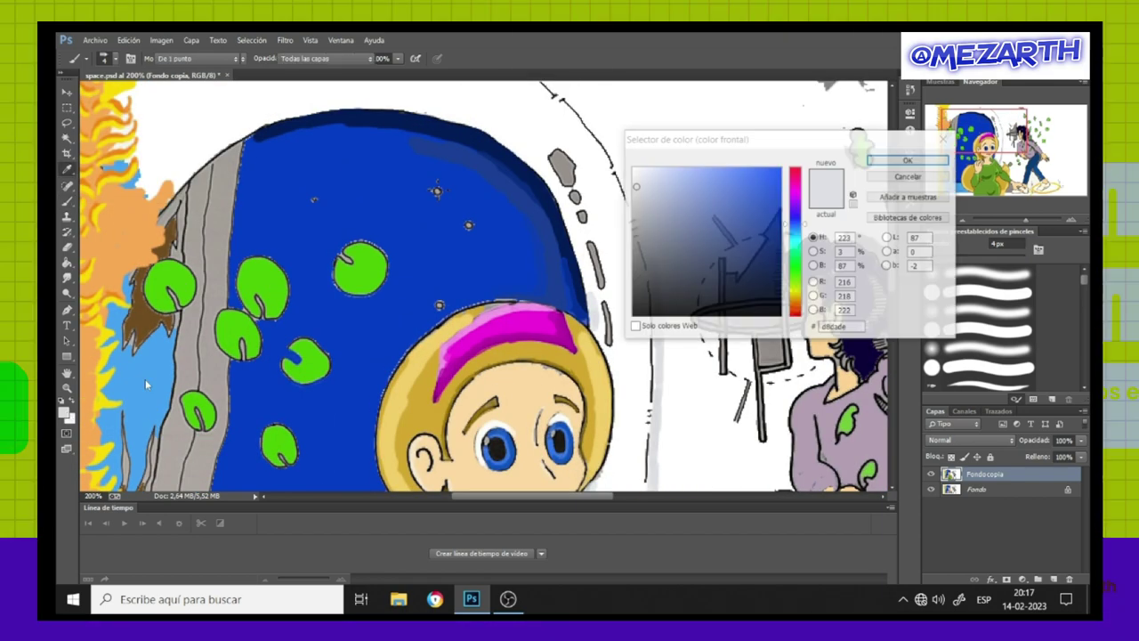
{"action": "left_click", "coordinate": [908, 161]}
{"action": "key", "text": "b"}
{"action": "mouse_move", "coordinate": [728, 283]}
{"action": "left_mouse_down"}
{"action": "mouse_move", "coordinate": [773, 237]}
{"action": "mouse_move", "coordinate": [783, 267]}
{"action": "left_mouse_up"}
{"action": "left_click_drag", "start_coordinate": [728, 303], "coordinate": [777, 291]}
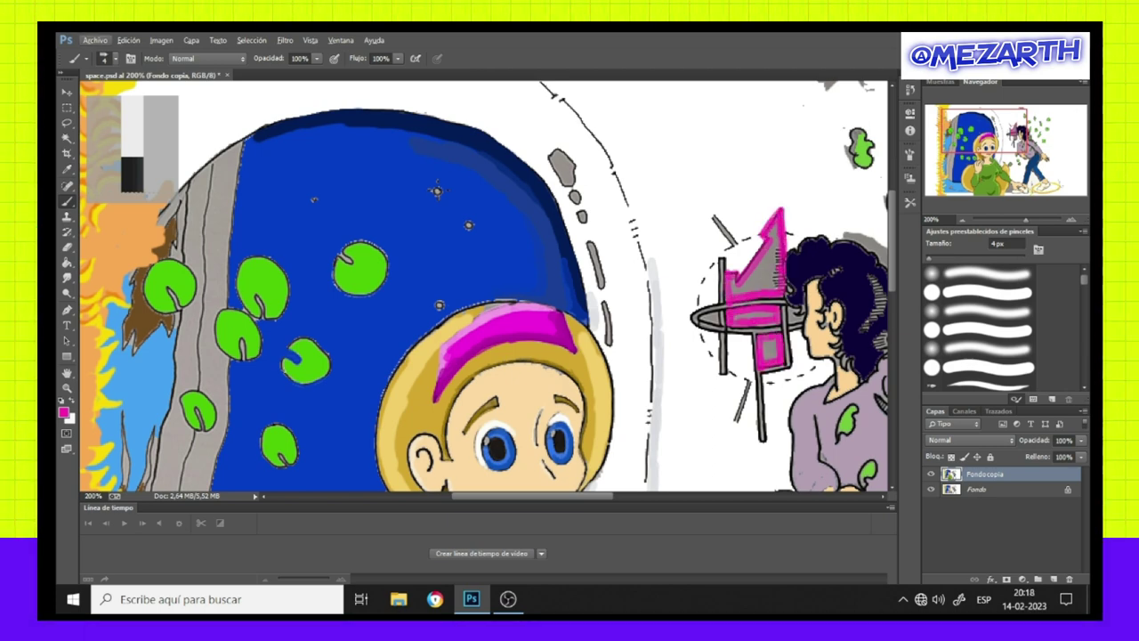
Add light pink highlights inside the arrow, on its upper tip and lower block.
{"action": "left_click", "coordinate": [63, 412]}
{"action": "left_click", "coordinate": [908, 161]}
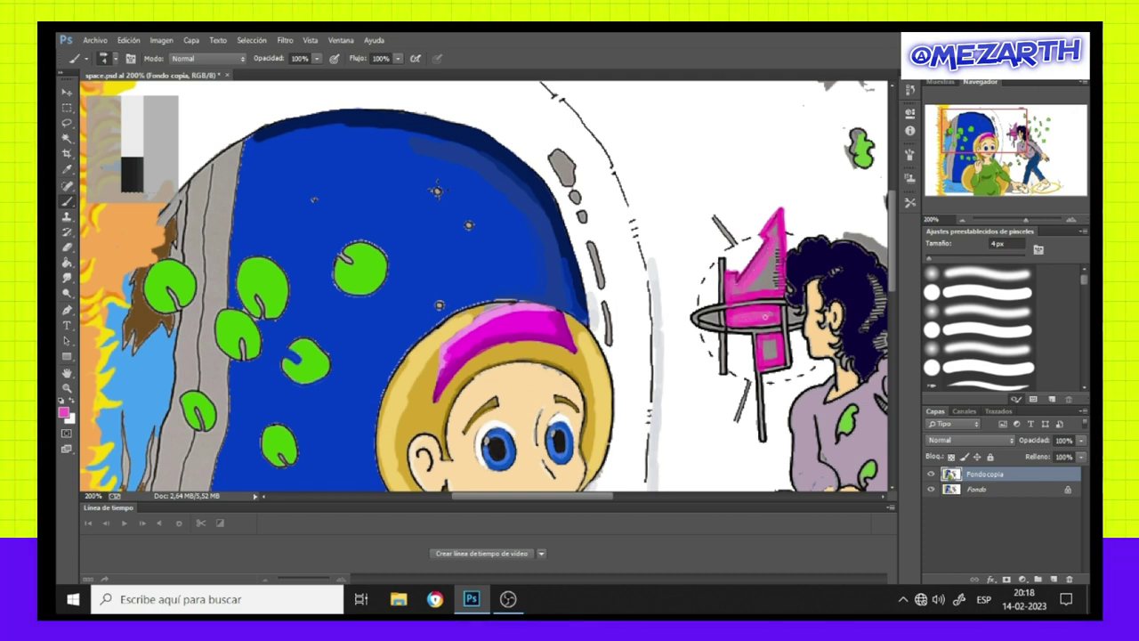
{"action": "left_click", "coordinate": [63, 412]}
{"action": "left_click", "coordinate": [908, 161]}
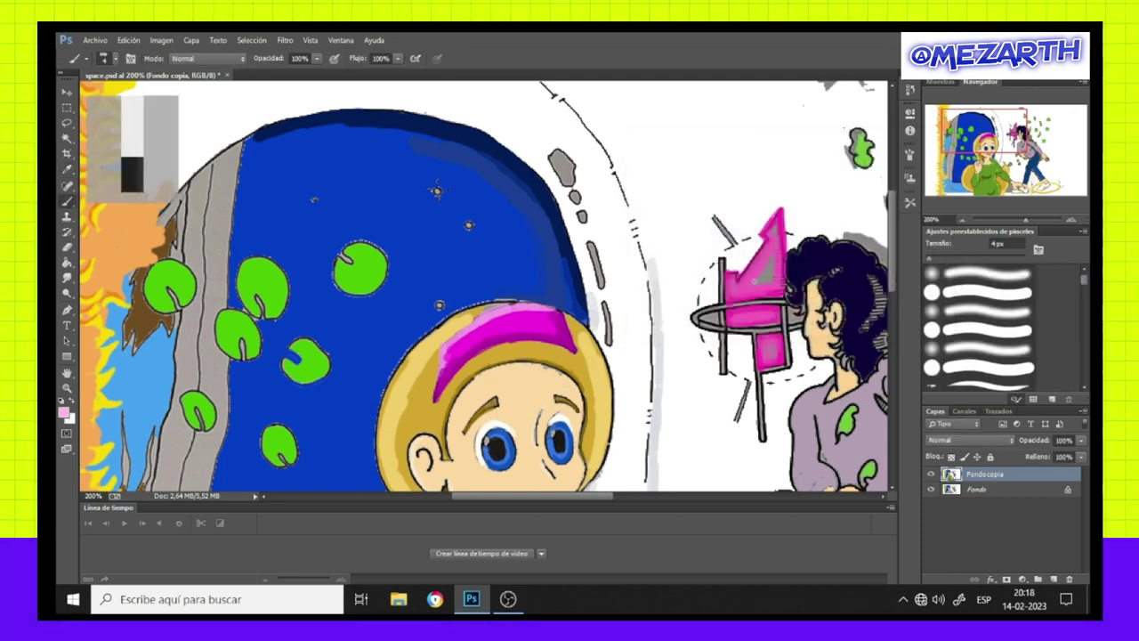
{"action": "mouse_move", "coordinate": [771, 286]}
{"action": "left_mouse_down"}
{"action": "mouse_move", "coordinate": [764, 260]}
{"action": "mouse_move", "coordinate": [757, 287]}
{"action": "left_mouse_up"}
{"action": "left_click_drag", "start_coordinate": [771, 230], "coordinate": [776, 242]}
{"action": "left_click_drag", "start_coordinate": [765, 345], "coordinate": [774, 356]}
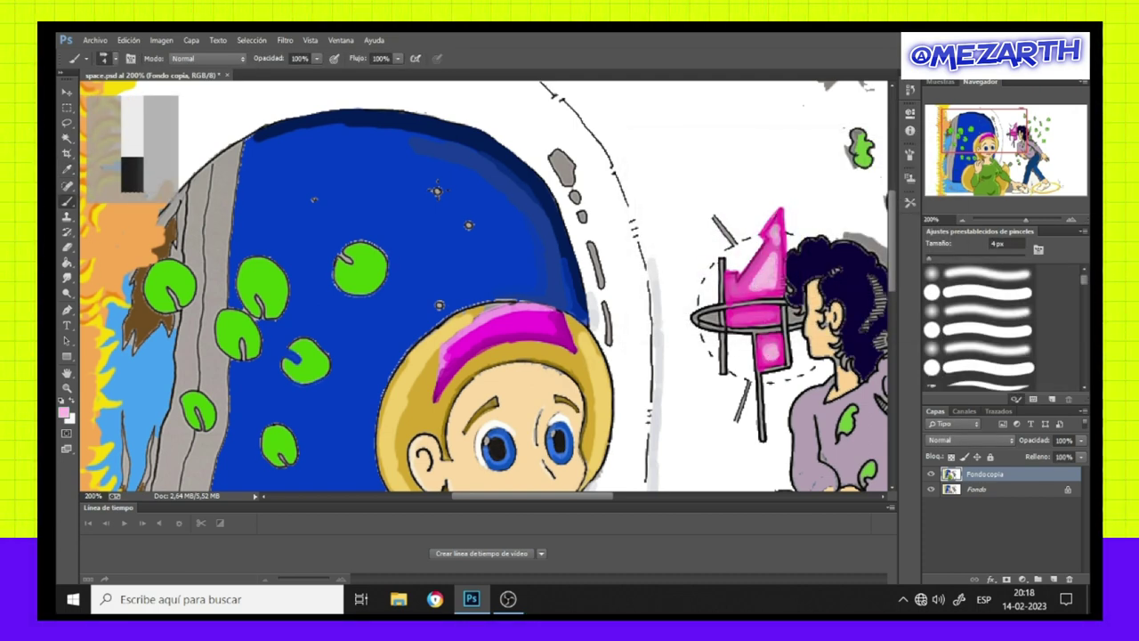
Resample the arrow's magenta, zoom out to the whole scene, and enlarge the brush to 7 px.
{"action": "left_click", "coordinate": [728, 267], "text": "alt"}
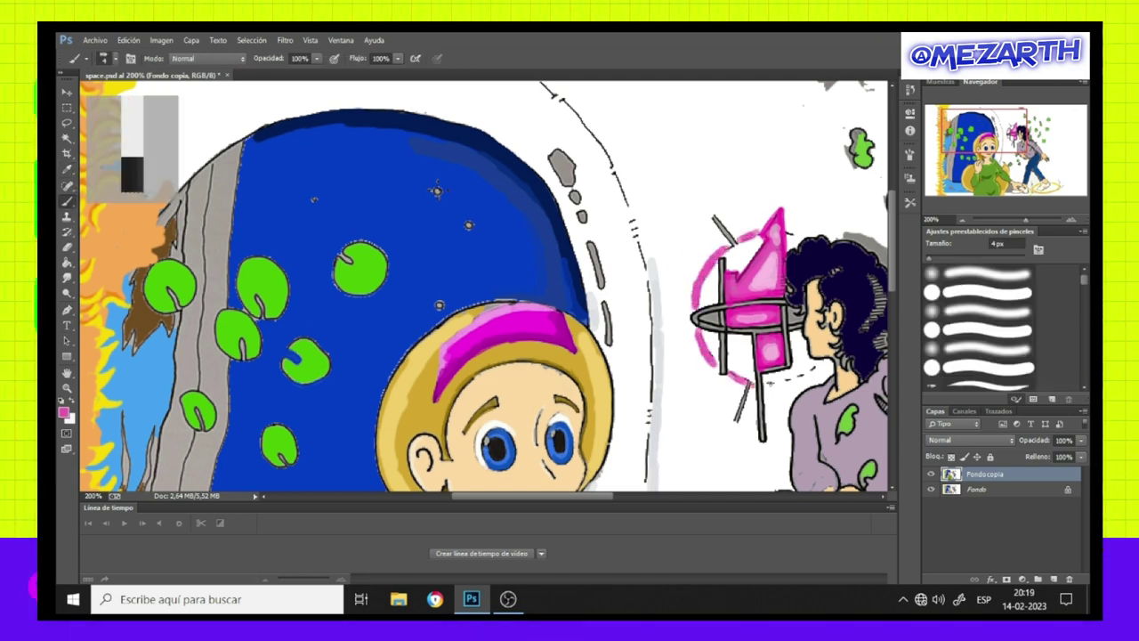
{"action": "left_click", "coordinate": [63, 412]}
{"action": "left_click", "coordinate": [908, 160]}
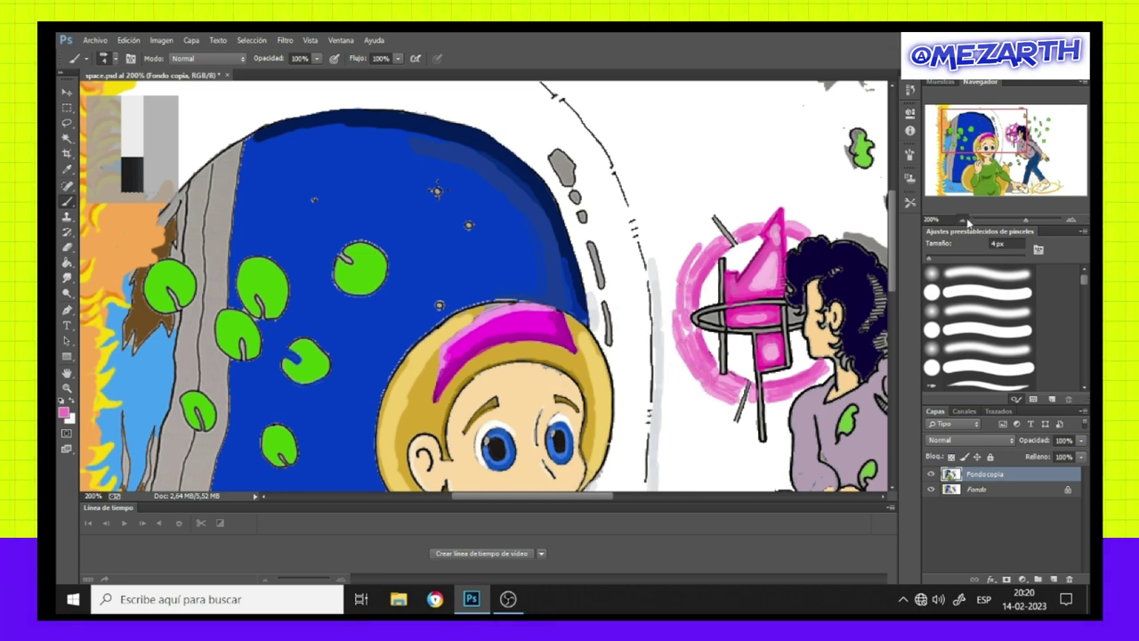
{"action": "left_click", "coordinate": [962, 219]}
{"action": "left_click", "coordinate": [910, 154]}
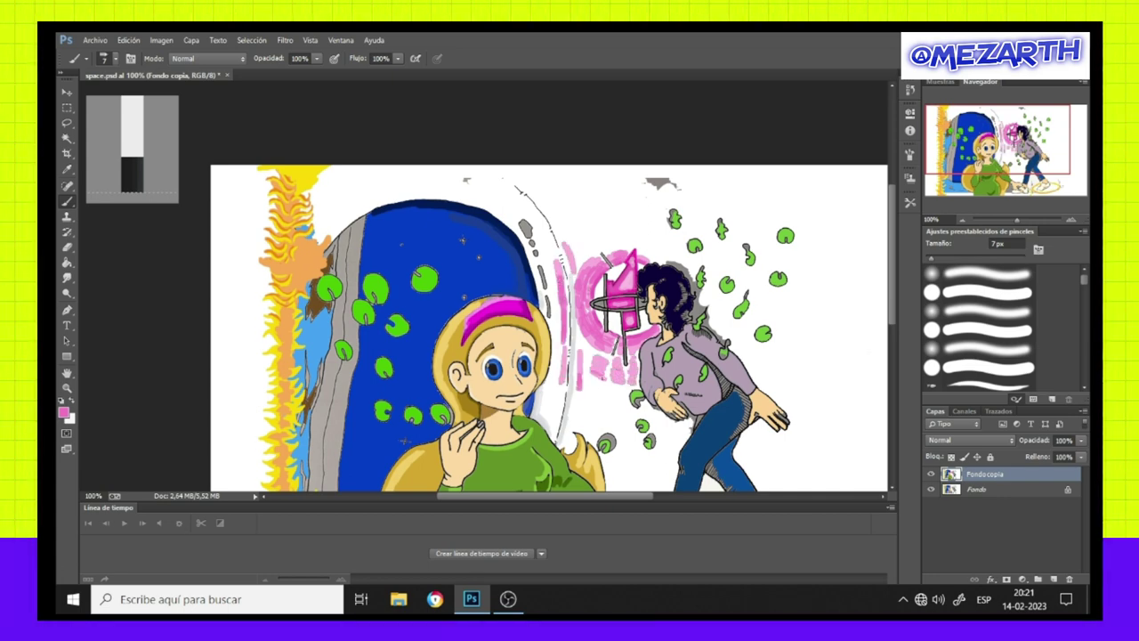
Spread a lighter pink glow above and left of the ring.
{"action": "left_click", "coordinate": [63, 412]}
{"action": "left_click", "coordinate": [928, 156]}
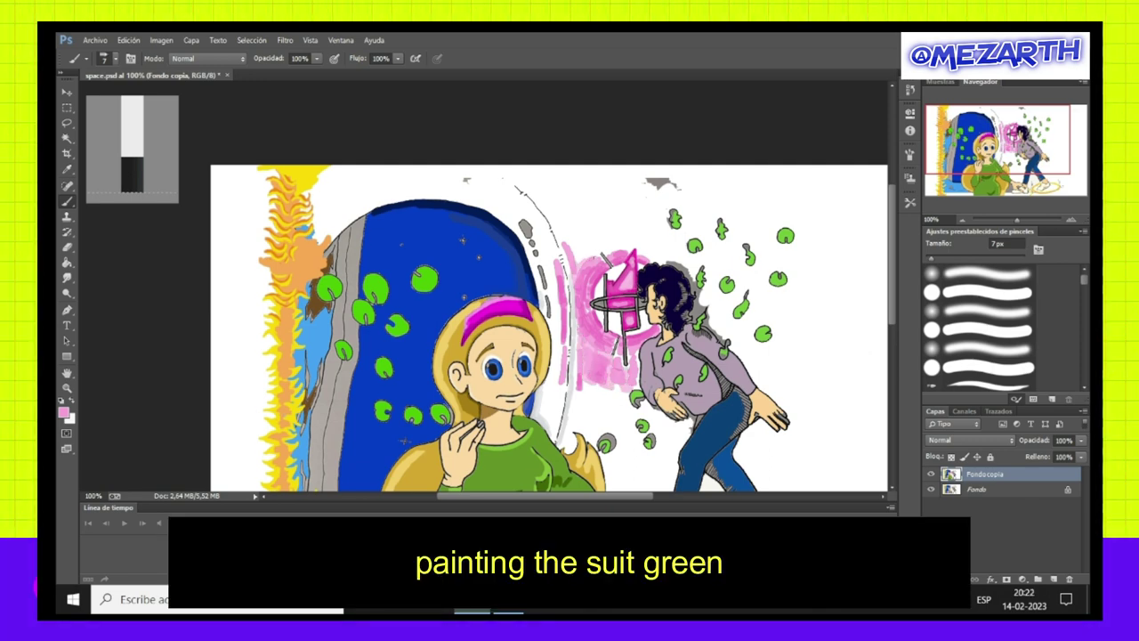
{"action": "left_click_drag", "start_coordinate": [623, 241], "coordinate": [580, 229]}
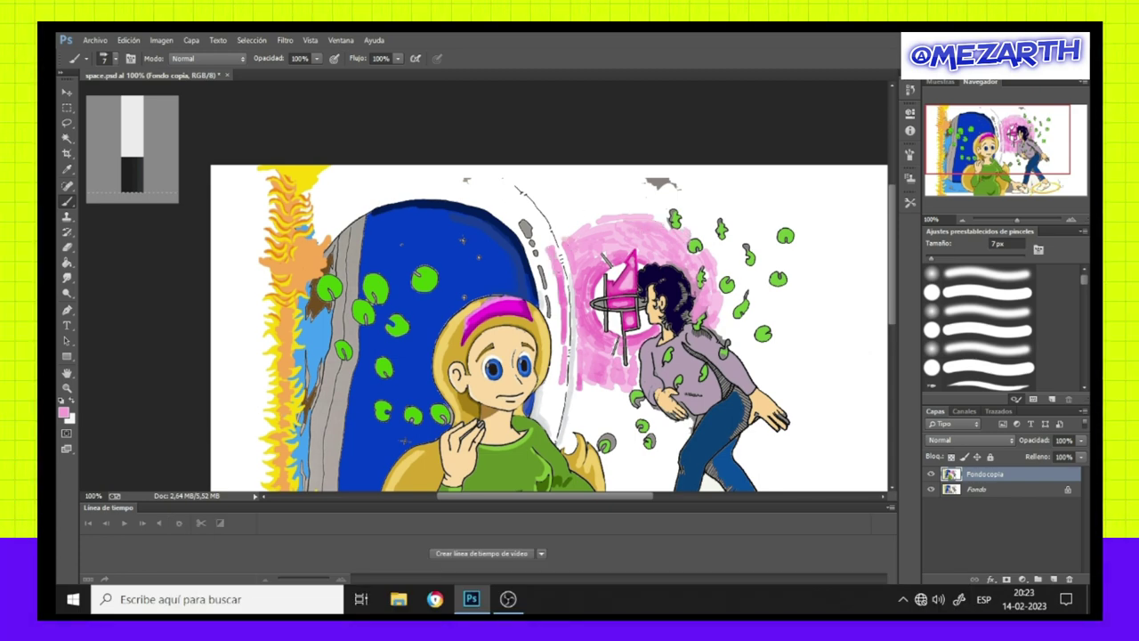
{"action": "left_click_drag", "start_coordinate": [558, 347], "coordinate": [558, 383]}
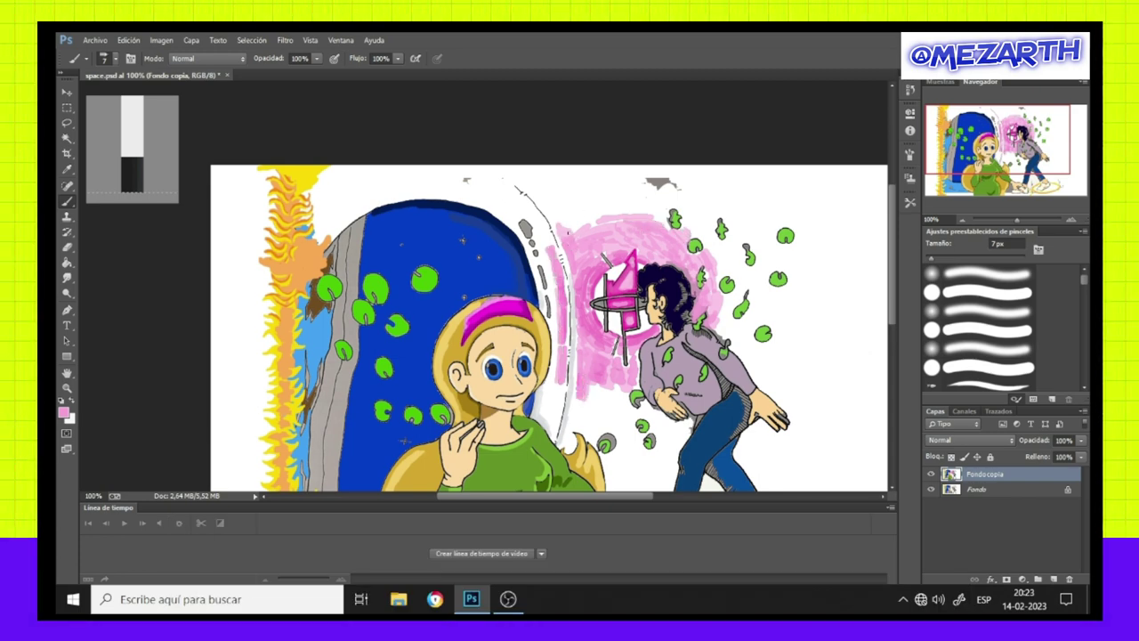
Tint beside and up along the white arc in pale pink.
{"action": "left_click", "coordinate": [64, 412]}
{"action": "left_click", "coordinate": [717, 170]}
{"action": "left_click", "coordinate": [903, 157]}
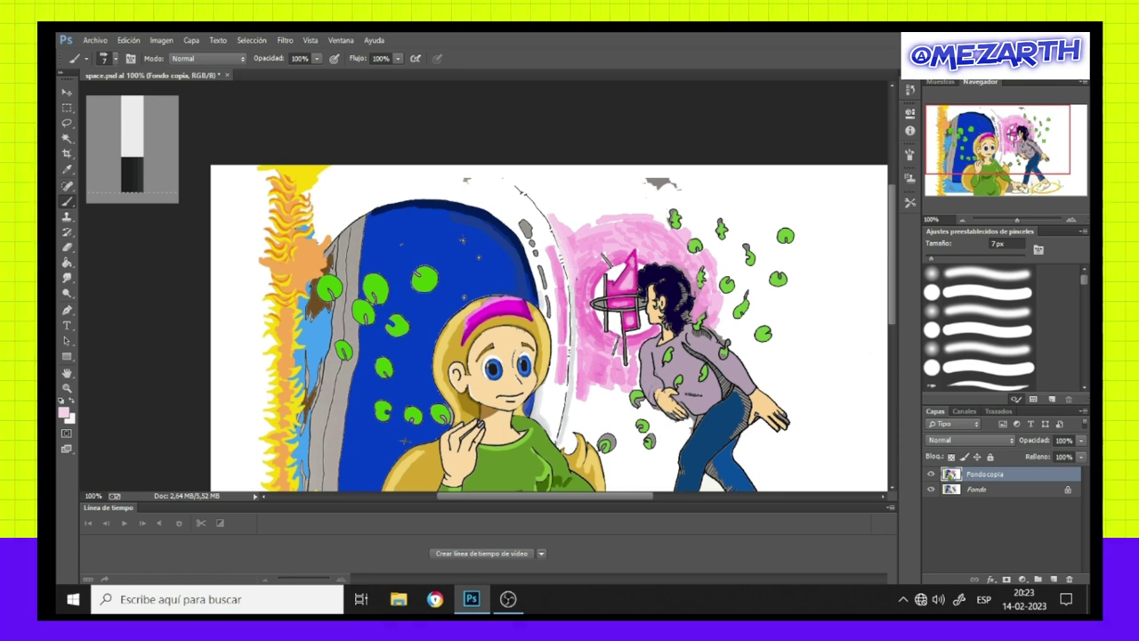
{"action": "left_click_drag", "start_coordinate": [575, 365], "coordinate": [576, 407]}
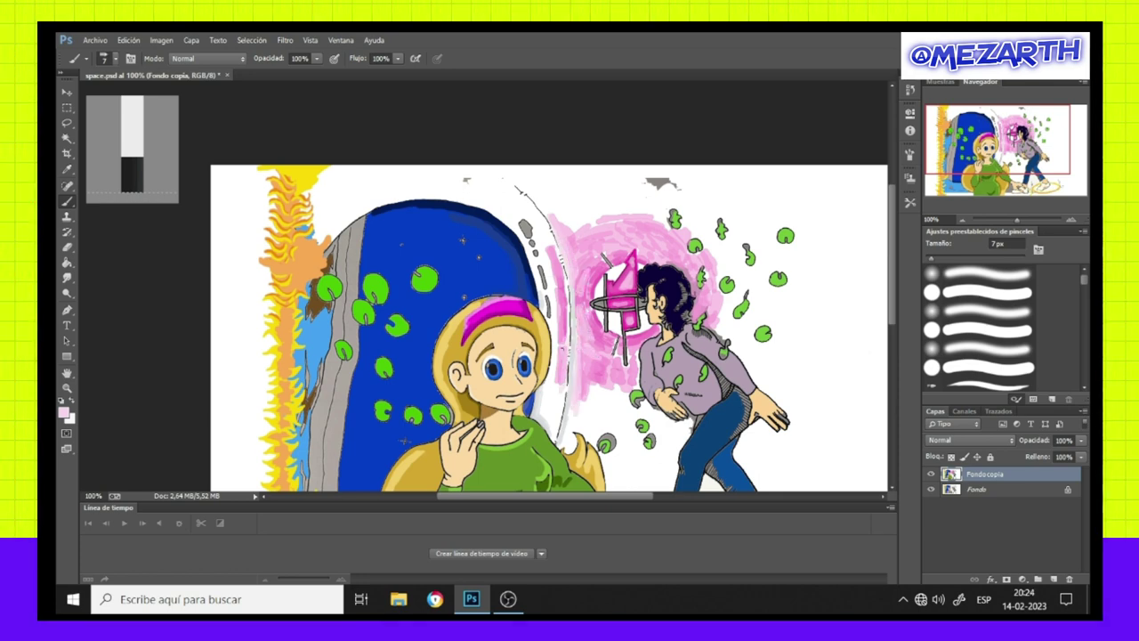
{"action": "left_click_drag", "start_coordinate": [566, 334], "coordinate": [550, 233]}
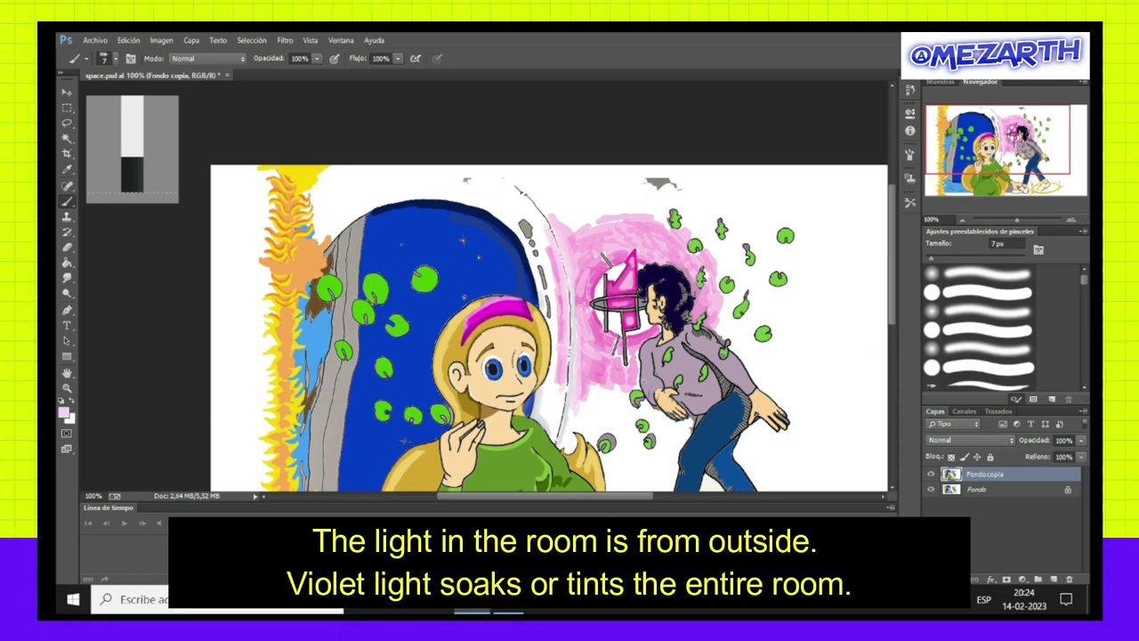
{"action": "key", "text": "ctrl+plus"}
{"action": "key", "text": "ctrl+plus"}
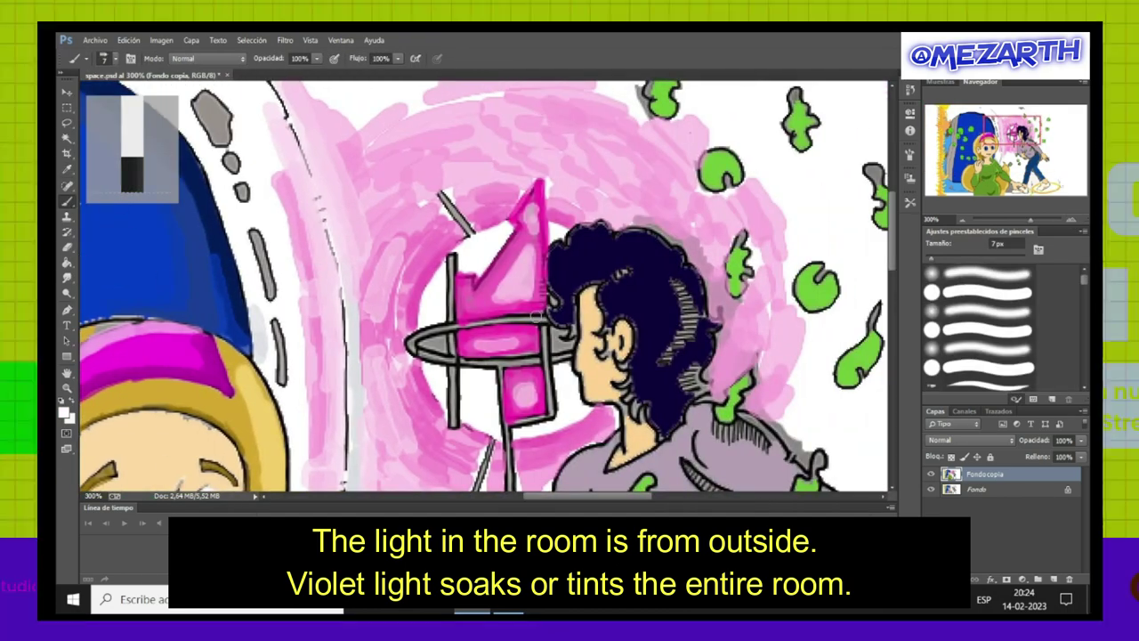
Shrink the brush to 3 px and choose a dark blue paint colour.
{"action": "key", "text": "F5"}
{"action": "left_click_drag", "start_coordinate": [748, 267], "coordinate": [741, 267]}
{"action": "key", "text": "F5"}
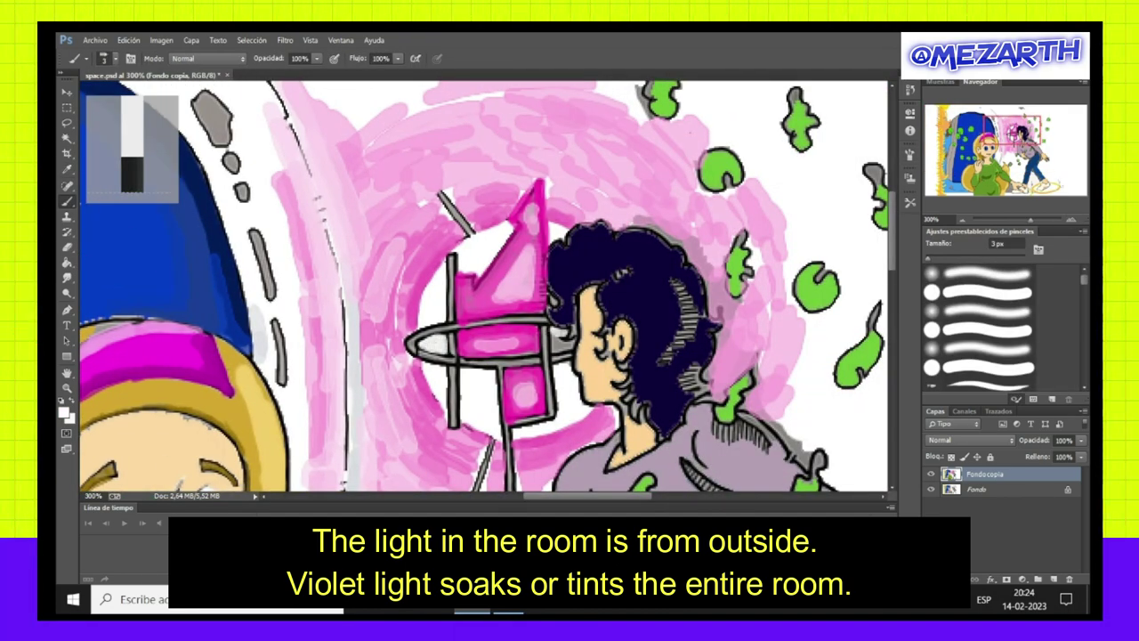
{"action": "left_click", "coordinate": [64, 411]}
{"action": "key", "text": "Return"}
Outline the portal ring, its pole and the diagonal stick in darker blue.
{"action": "mouse_move", "coordinate": [435, 328]}
{"action": "left_mouse_down"}
{"action": "mouse_move", "coordinate": [456, 361]}
{"action": "mouse_move", "coordinate": [536, 363]}
{"action": "mouse_move", "coordinate": [504, 429]}
{"action": "left_mouse_up"}
{"action": "left_click_drag", "start_coordinate": [547, 358], "coordinate": [577, 331]}
{"action": "left_click", "coordinate": [64, 411]}
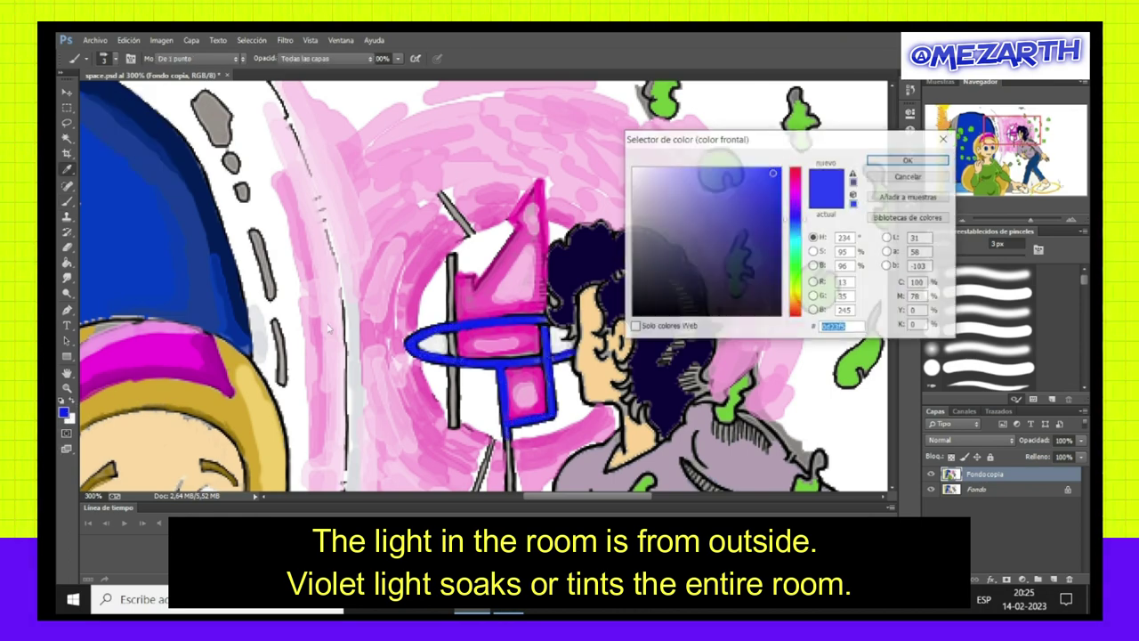
{"action": "key", "text": "Return"}
{"action": "left_click_drag", "start_coordinate": [520, 362], "coordinate": [573, 356]}
{"action": "mouse_move", "coordinate": [454, 367]}
{"action": "left_mouse_down"}
{"action": "mouse_move", "coordinate": [454, 385]}
{"action": "mouse_move", "coordinate": [453, 294]}
{"action": "left_mouse_up"}
{"action": "left_click_drag", "start_coordinate": [455, 212], "coordinate": [473, 236]}
{"action": "scroll", "coordinate": [463, 232], "scroll_direction": "down", "scroll_amount": 3}
{"action": "mouse_move", "coordinate": [493, 314]}
{"action": "left_mouse_down"}
{"action": "mouse_move", "coordinate": [473, 372]}
{"action": "mouse_move", "coordinate": [509, 332]}
{"action": "mouse_move", "coordinate": [508, 312]}
{"action": "left_mouse_up"}
{"action": "scroll", "coordinate": [481, 285], "scroll_direction": "up", "scroll_amount": 4}
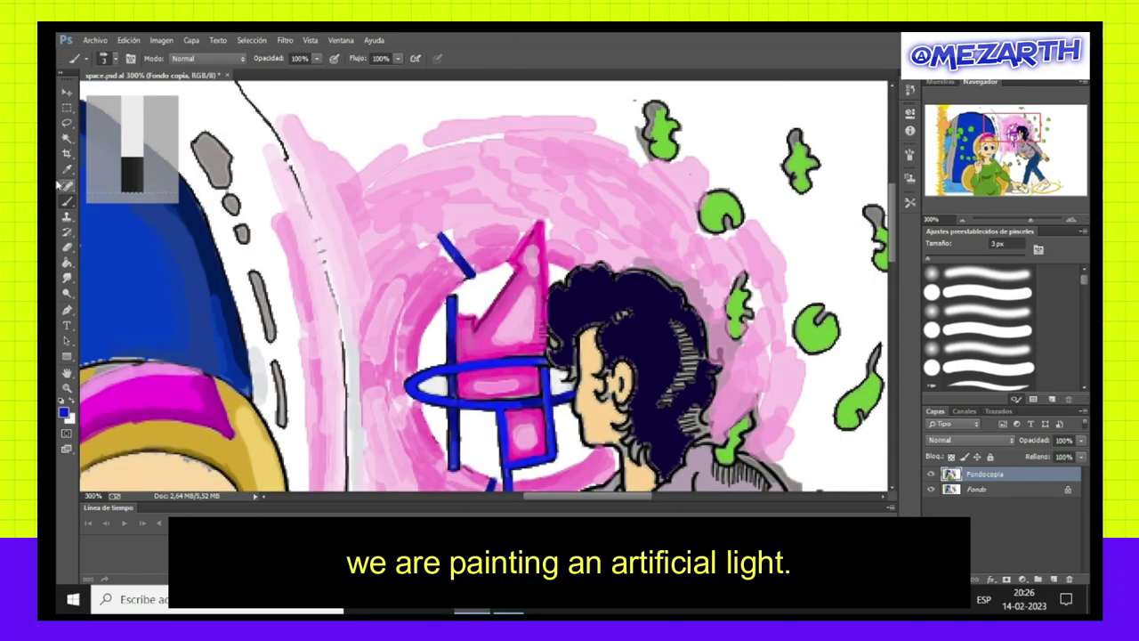
Sample a dark navy from the drawing and hatch shading into the man's hair.
{"action": "left_click", "coordinate": [63, 412]}
{"action": "left_click", "coordinate": [908, 160]}
{"action": "key", "text": "b"}
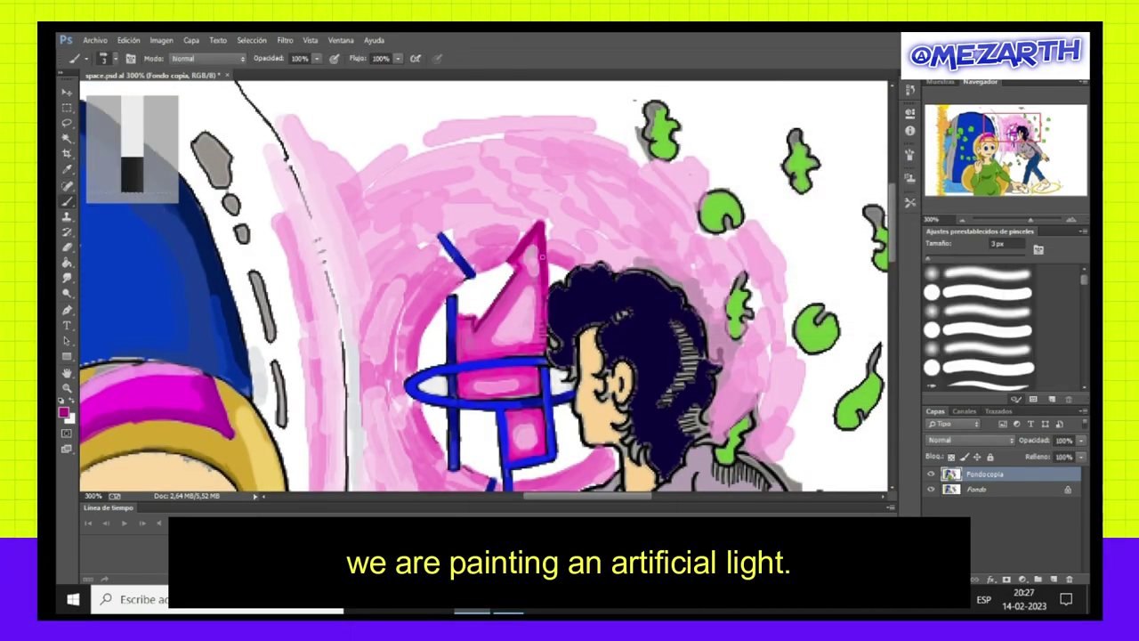
{"action": "key", "text": "i"}
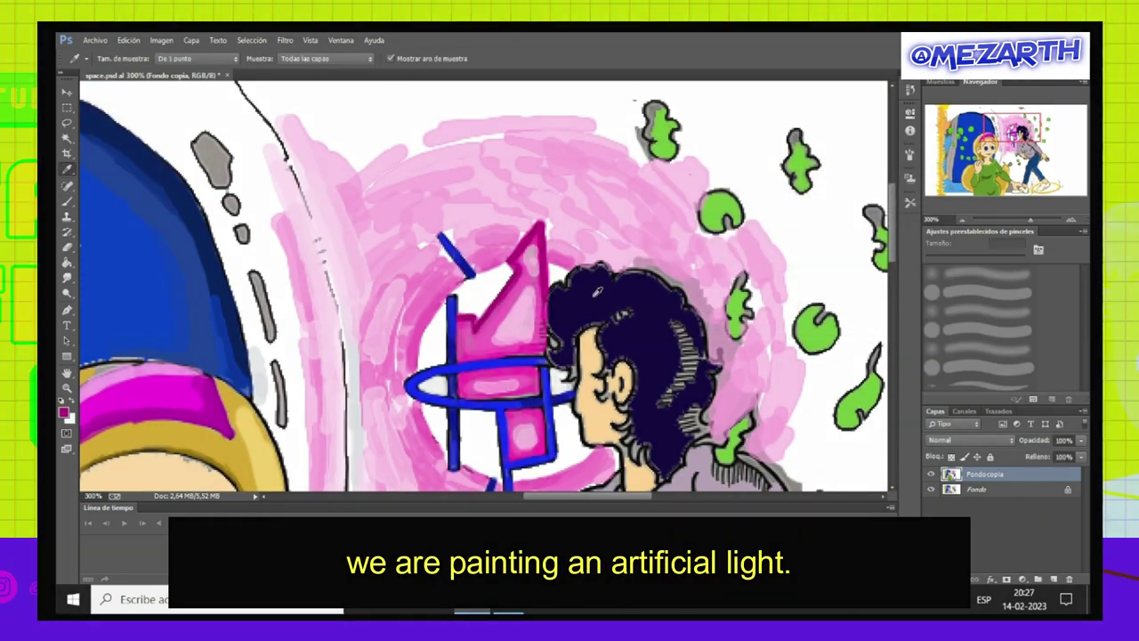
{"action": "left_click", "coordinate": [598, 291]}
{"action": "left_click", "coordinate": [63, 412]}
{"action": "left_click", "coordinate": [908, 158]}
{"action": "key", "text": "b"}
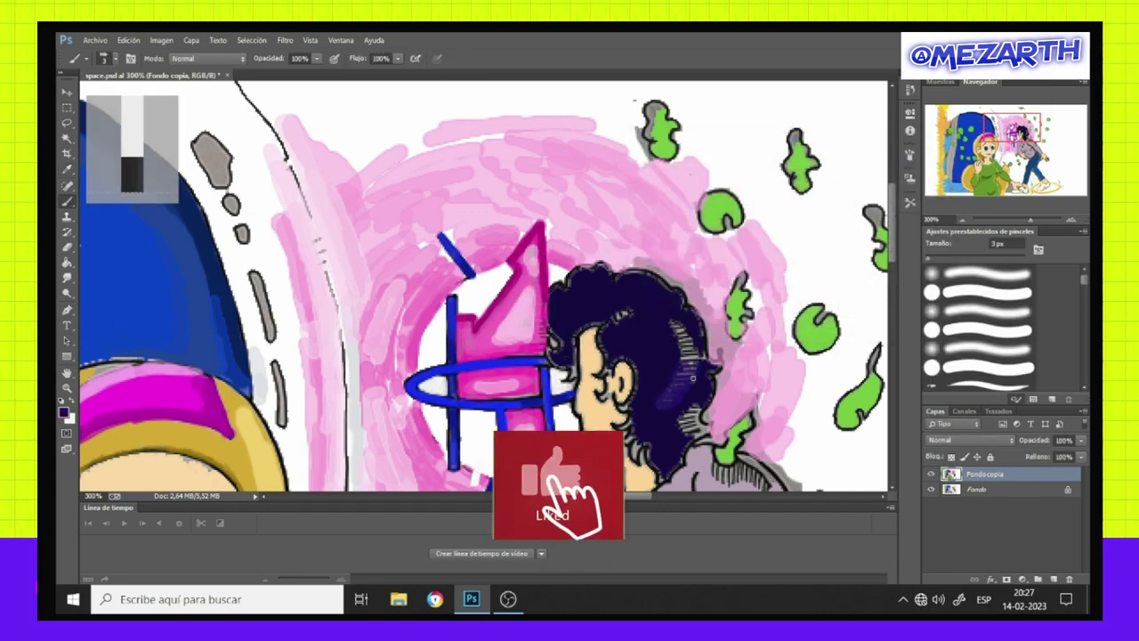
{"action": "left_click_drag", "start_coordinate": [692, 378], "coordinate": [703, 365]}
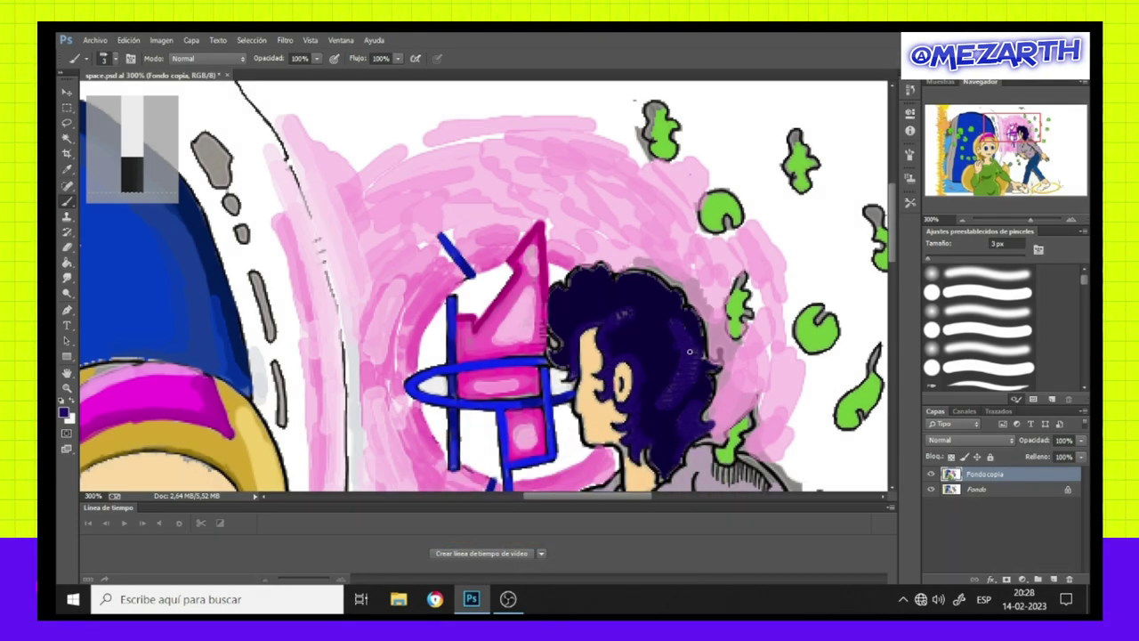
{"action": "scroll", "coordinate": [666, 474], "scroll_direction": "down", "scroll_amount": 3}
Sample a pale yellow and outline four algae blobs around the man with trailing tails.
{"action": "key", "text": "i"}
{"action": "left_click", "coordinate": [583, 347]}
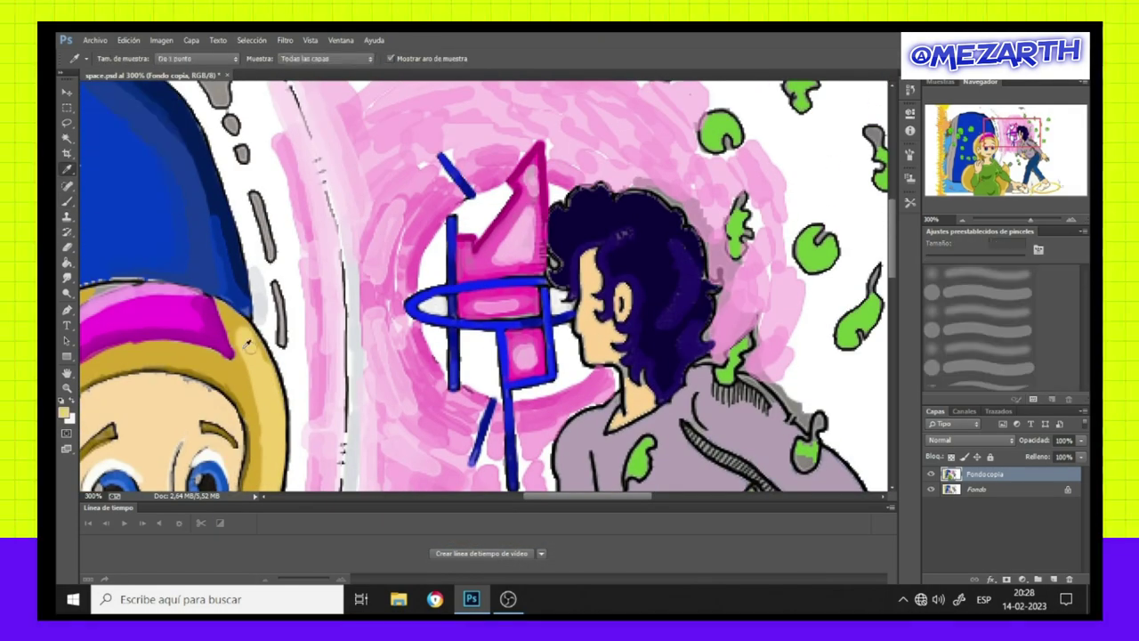
{"action": "left_click", "coordinate": [64, 412]}
{"action": "left_click", "coordinate": [878, 164]}
{"action": "key", "text": "b"}
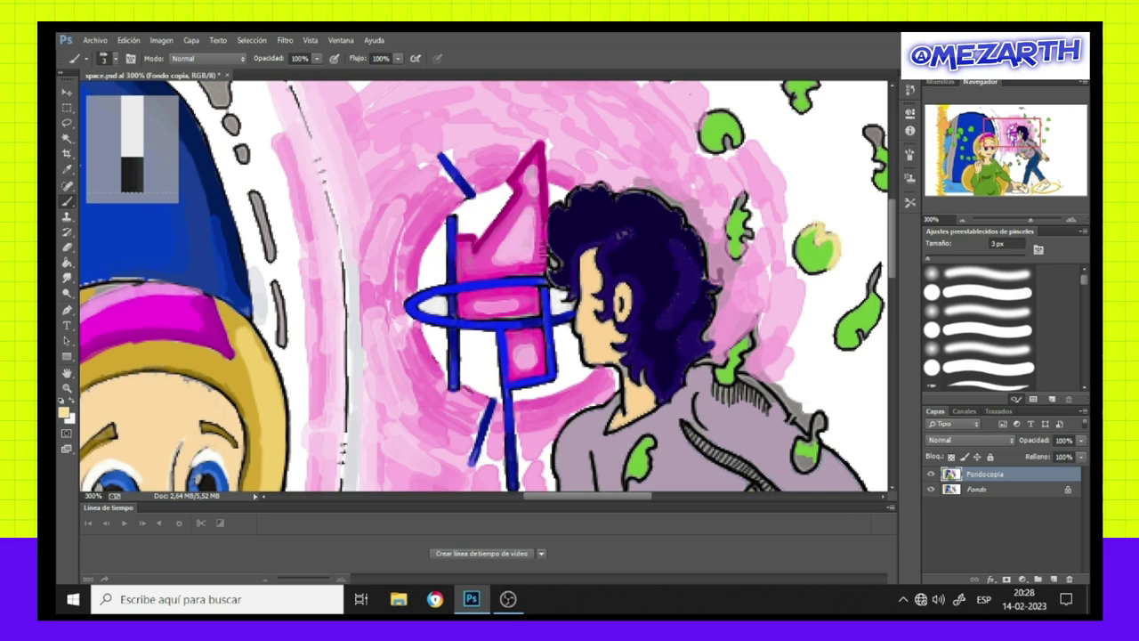
{"action": "mouse_move", "coordinate": [799, 265]}
{"action": "left_mouse_down"}
{"action": "mouse_move", "coordinate": [828, 299]}
{"action": "mouse_move", "coordinate": [819, 328]}
{"action": "mouse_move", "coordinate": [865, 340]}
{"action": "left_mouse_up"}
{"action": "left_click_drag", "start_coordinate": [877, 266], "coordinate": [869, 303]}
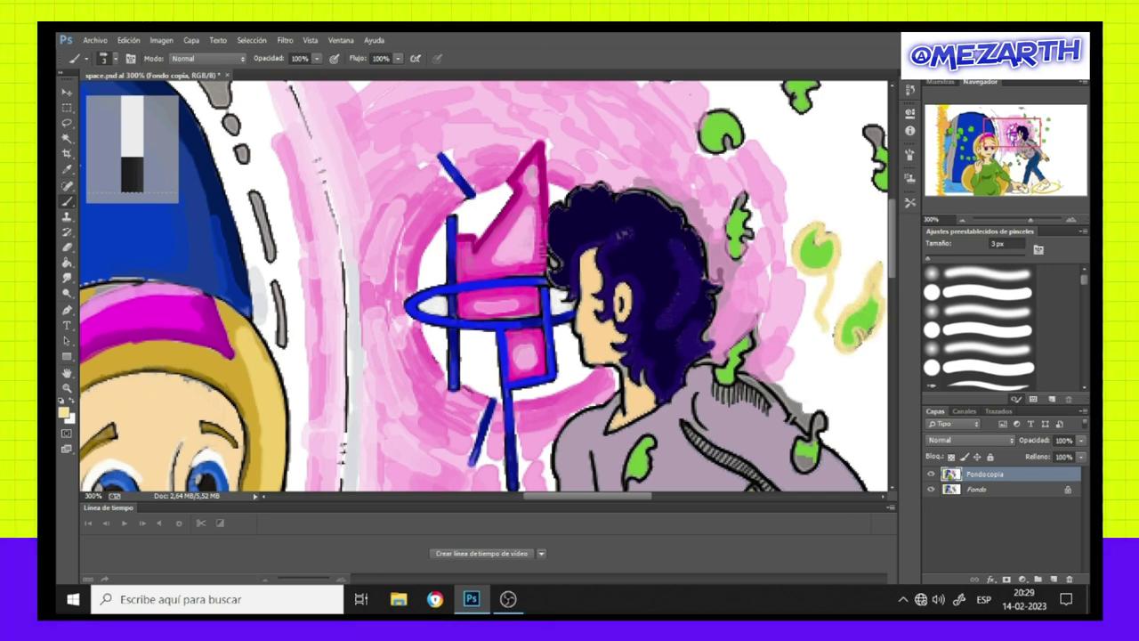
{"action": "mouse_move", "coordinate": [746, 326]}
{"action": "left_mouse_down"}
{"action": "mouse_move", "coordinate": [718, 372]}
{"action": "mouse_move", "coordinate": [763, 432]}
{"action": "left_mouse_up"}
{"action": "left_click_drag", "start_coordinate": [746, 197], "coordinate": [757, 231]}
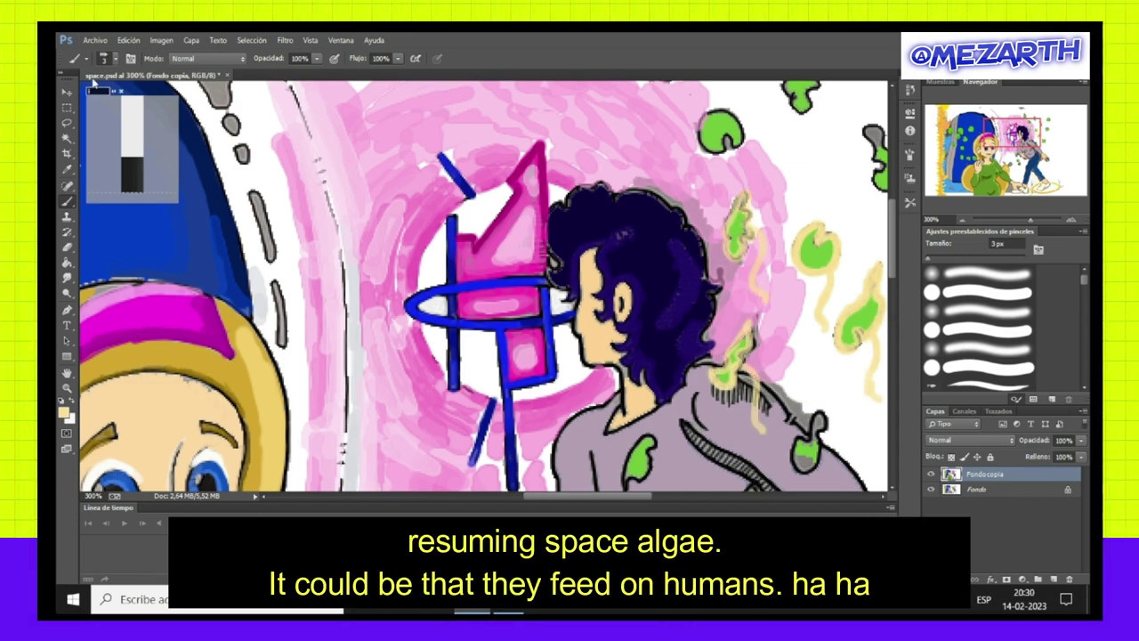
{"action": "key", "text": "ctrl+minus"}
{"action": "key", "text": "ctrl+minus"}
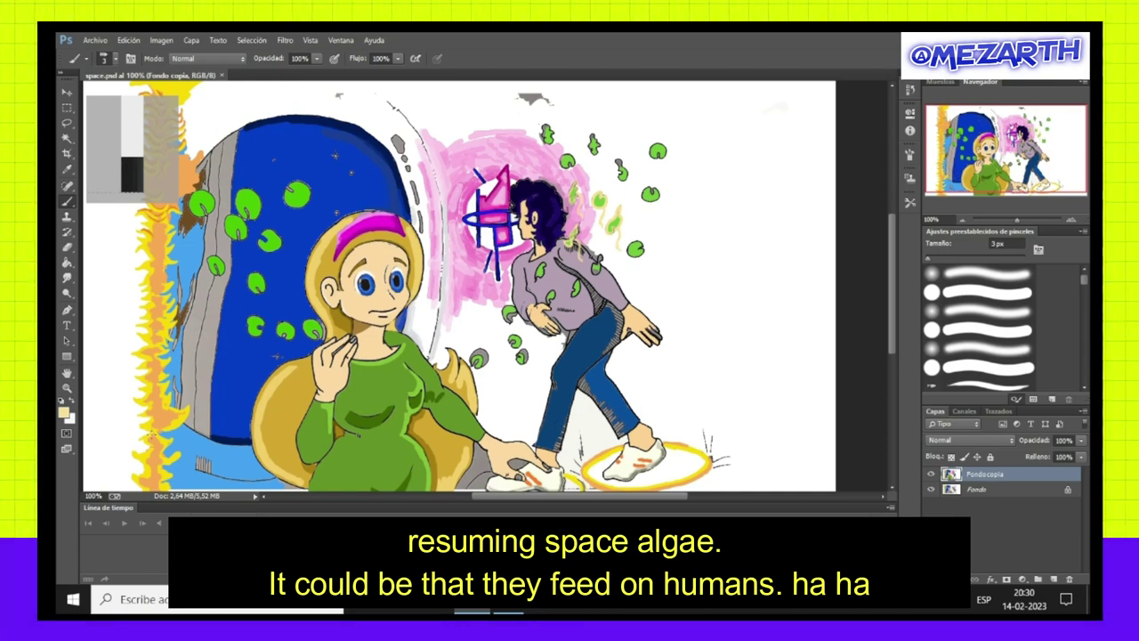
Switch the canvas to full-screen view and open the File menu.
{"action": "key", "text": "f"}
{"action": "key", "text": "f"}
{"action": "key", "text": "Return"}
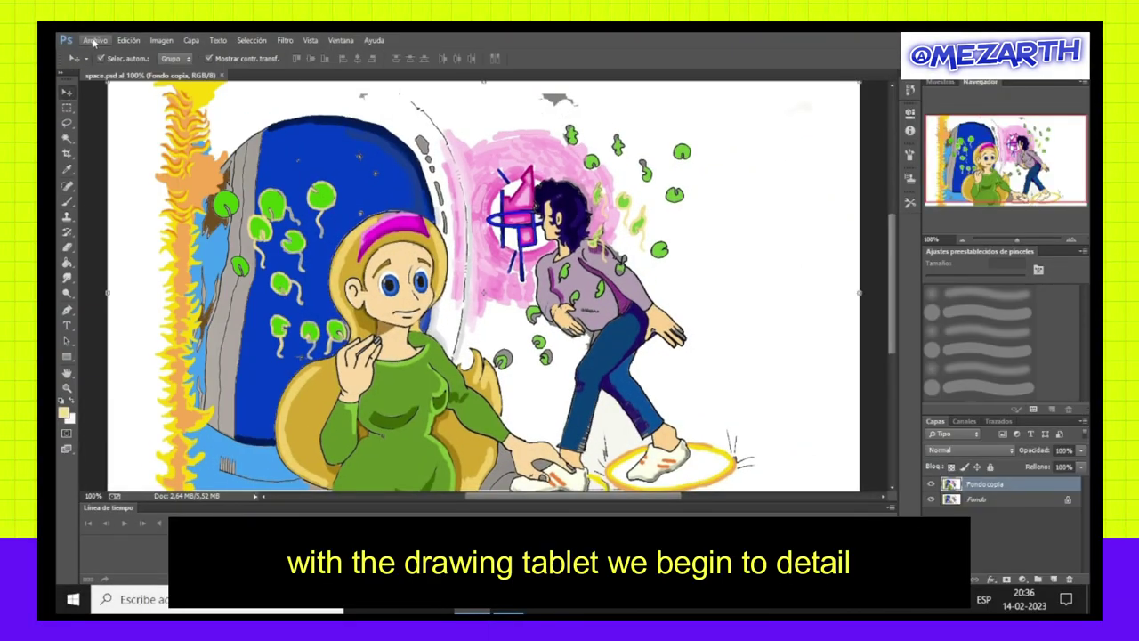
{"action": "left_click", "coordinate": [95, 40]}
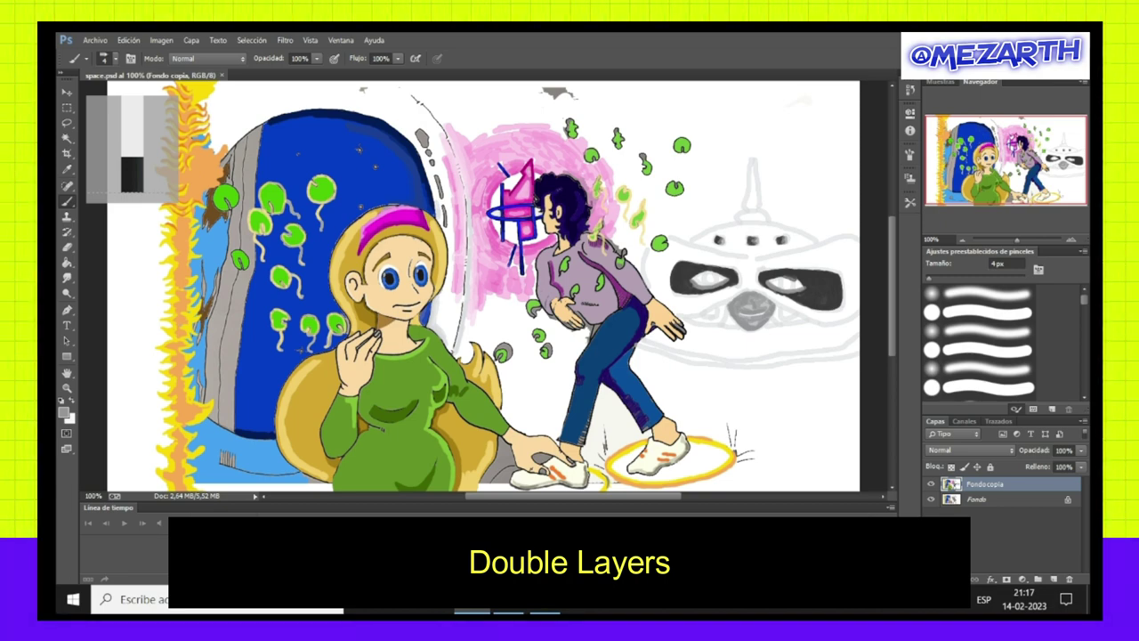
Zoom in on the woman and man and confirm a yellow paint colour.
{"action": "left_click", "coordinate": [1074, 242]}
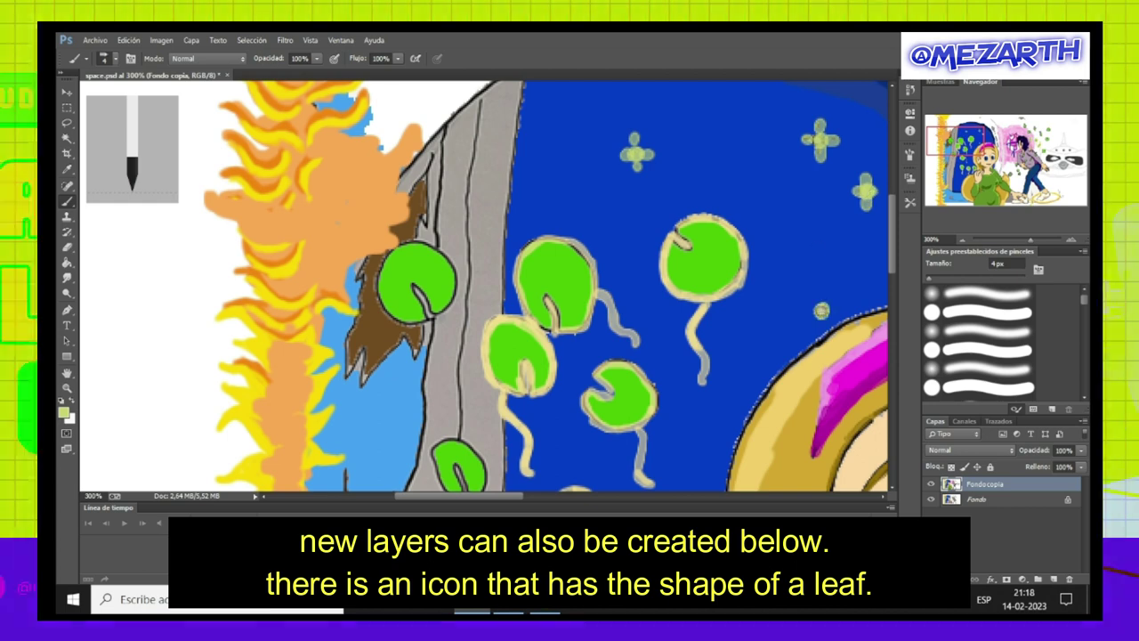
{"action": "scroll", "coordinate": [821, 322], "scroll_direction": "right", "scroll_amount": 5}
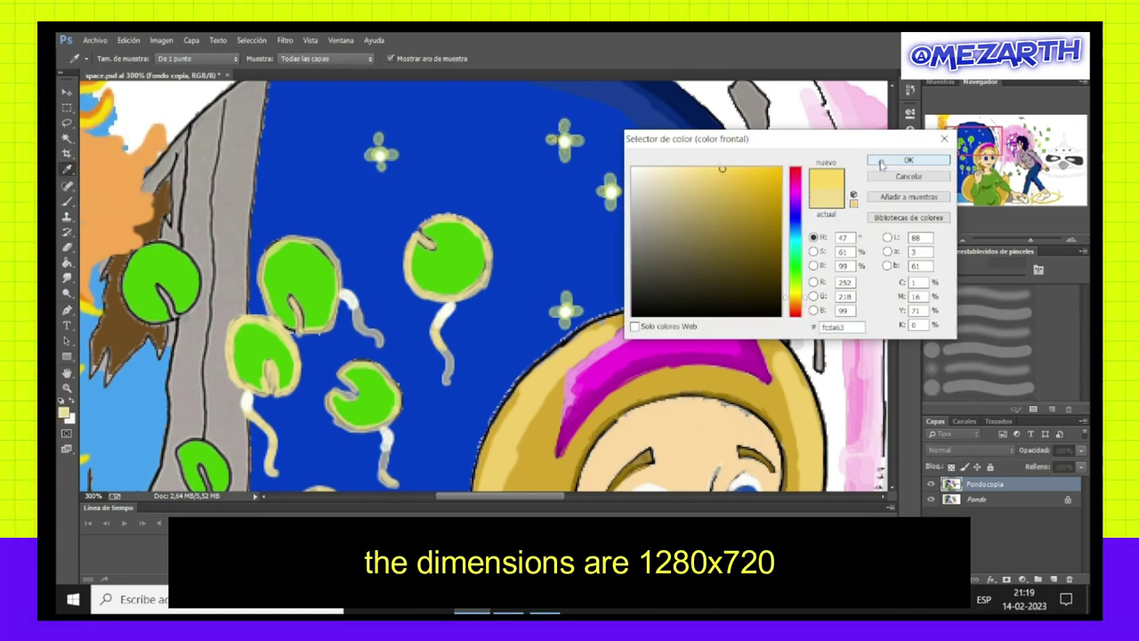
{"action": "left_click", "coordinate": [881, 163]}
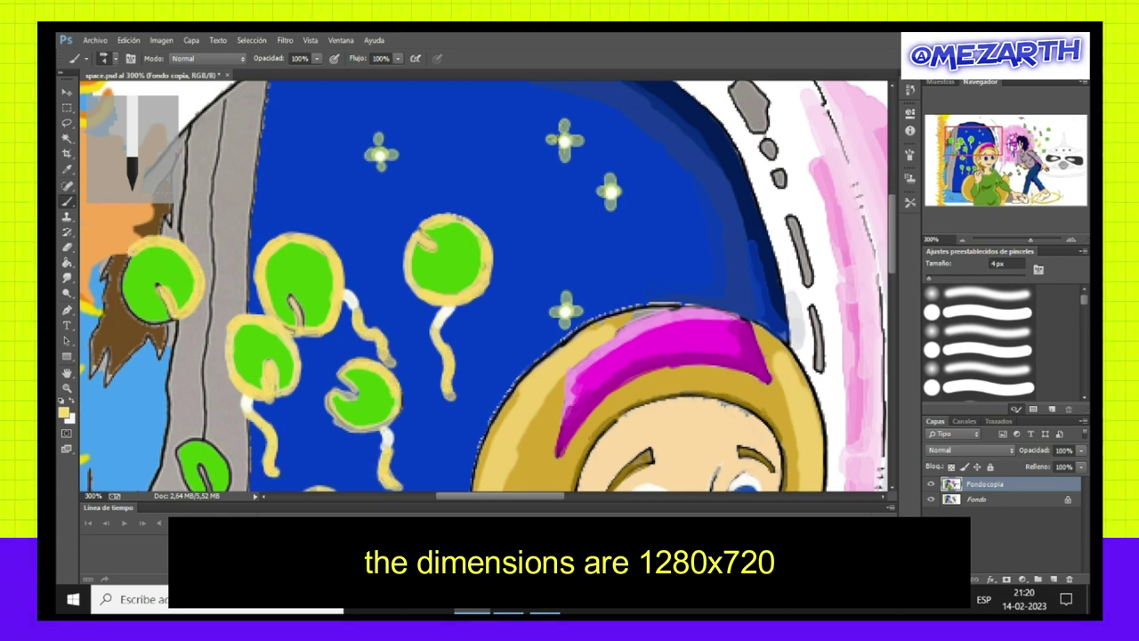
{"action": "scroll", "coordinate": [697, 295], "scroll_direction": "down", "scroll_amount": 5}
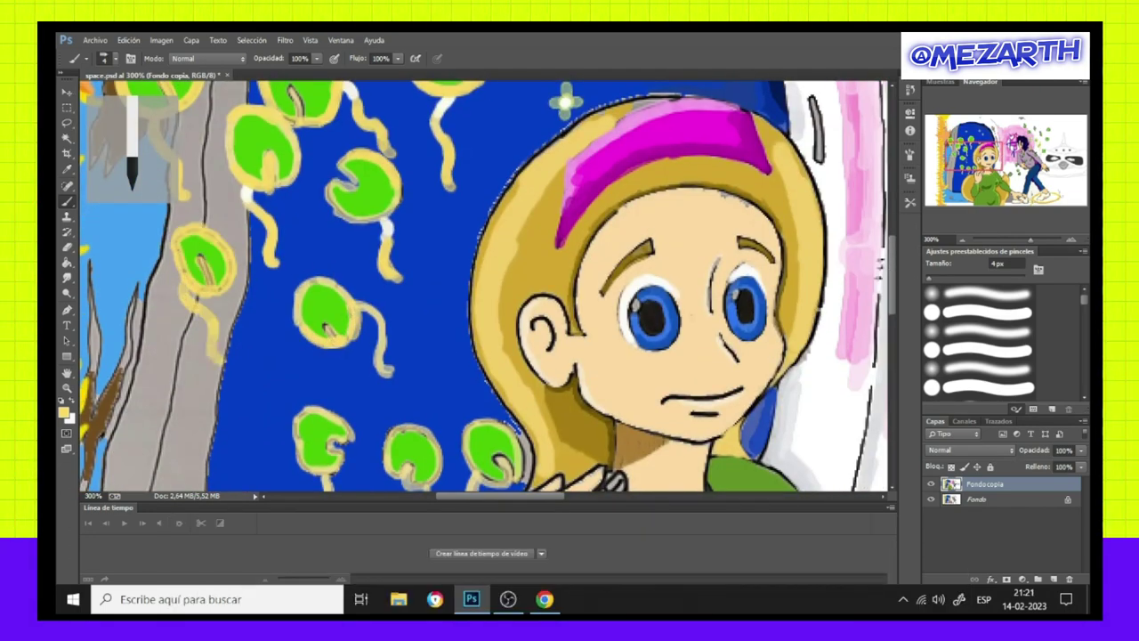
Pick a darker green and shade inside the left algae blobs.
{"action": "scroll", "coordinate": [386, 349], "scroll_direction": "down", "scroll_amount": 4}
{"action": "left_click", "coordinate": [756, 284], "text": "alt"}
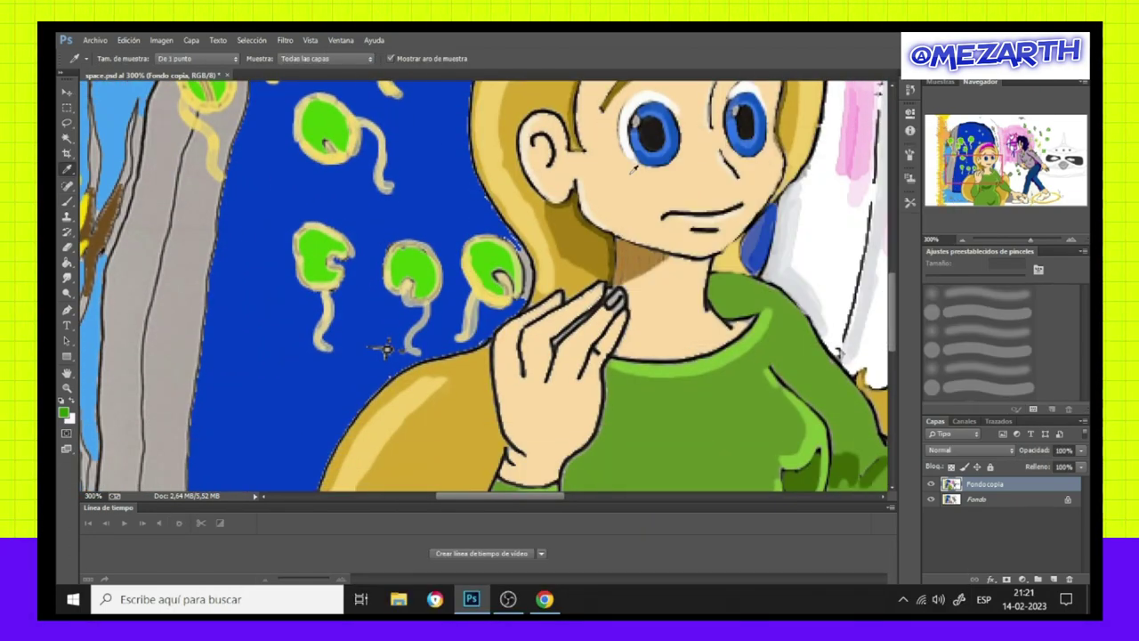
{"action": "mouse_move", "coordinate": [303, 251]}
{"action": "left_mouse_down"}
{"action": "mouse_move", "coordinate": [326, 278]}
{"action": "mouse_move", "coordinate": [429, 296]}
{"action": "left_mouse_up"}
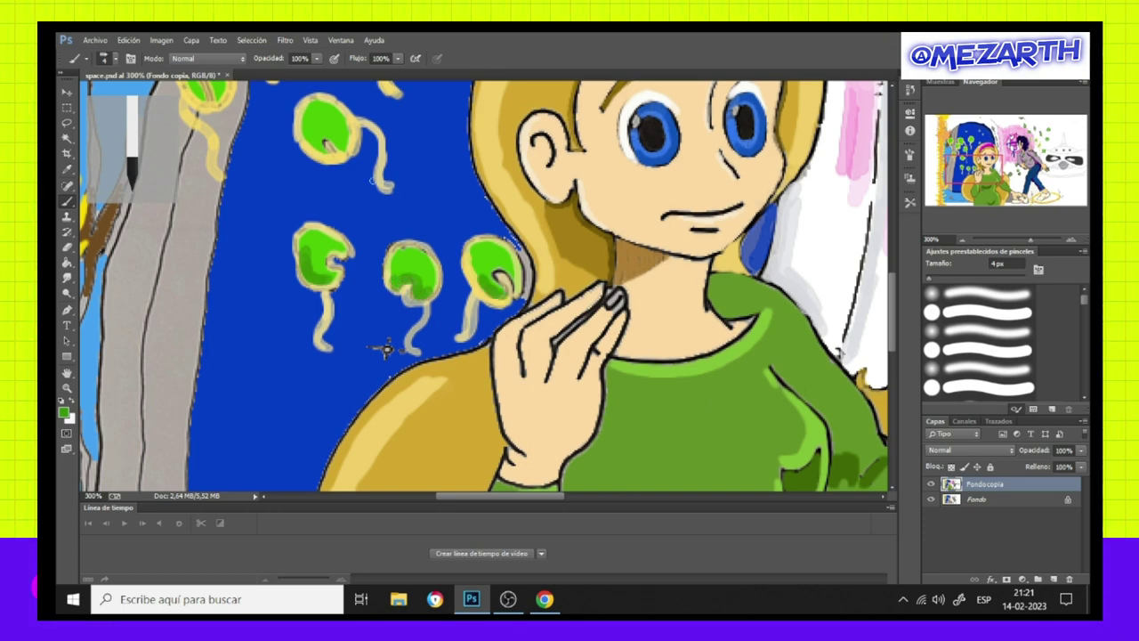
{"action": "scroll", "coordinate": [386, 349], "scroll_direction": "up", "scroll_amount": 5}
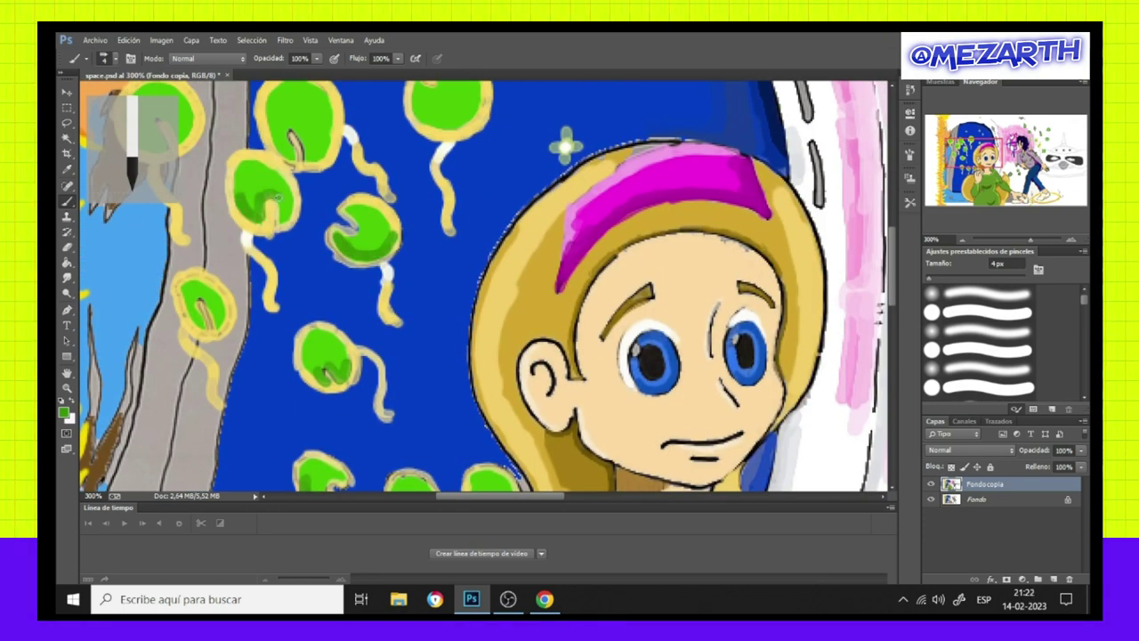
{"action": "scroll", "coordinate": [210, 311], "scroll_direction": "up", "scroll_amount": 1}
{"action": "scroll", "coordinate": [436, 258], "scroll_direction": "up", "scroll_amount": 2}
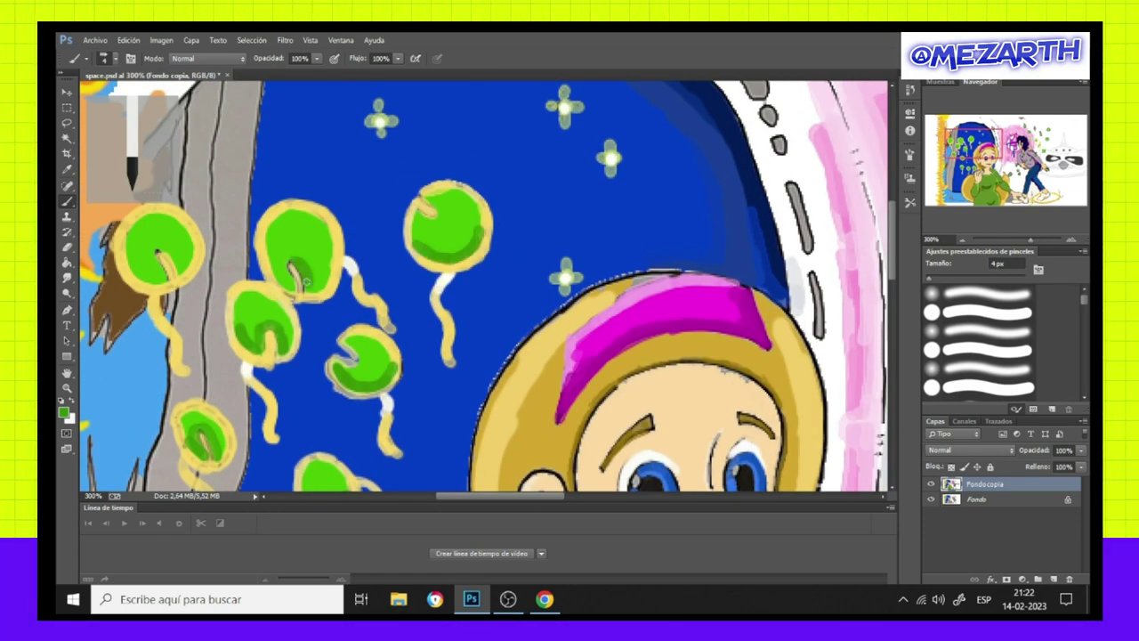
{"action": "left_click_drag", "start_coordinate": [160, 262], "coordinate": [192, 236]}
{"action": "scroll", "coordinate": [382, 382], "scroll_direction": "down", "scroll_amount": 5}
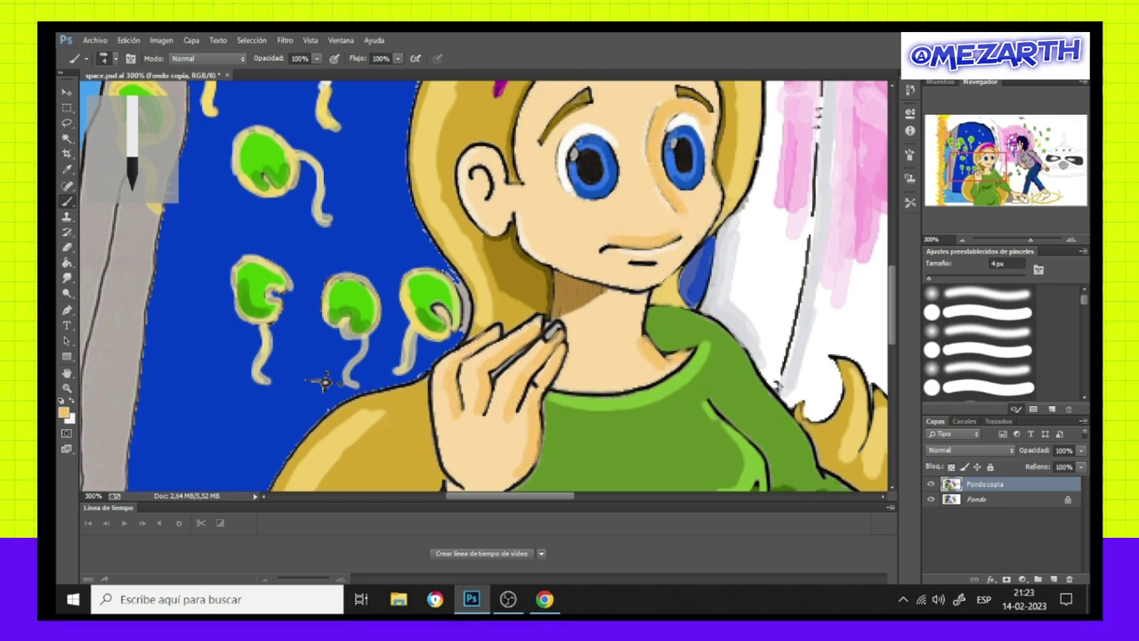
{"action": "scroll", "coordinate": [323, 381], "scroll_direction": "down", "scroll_amount": 1}
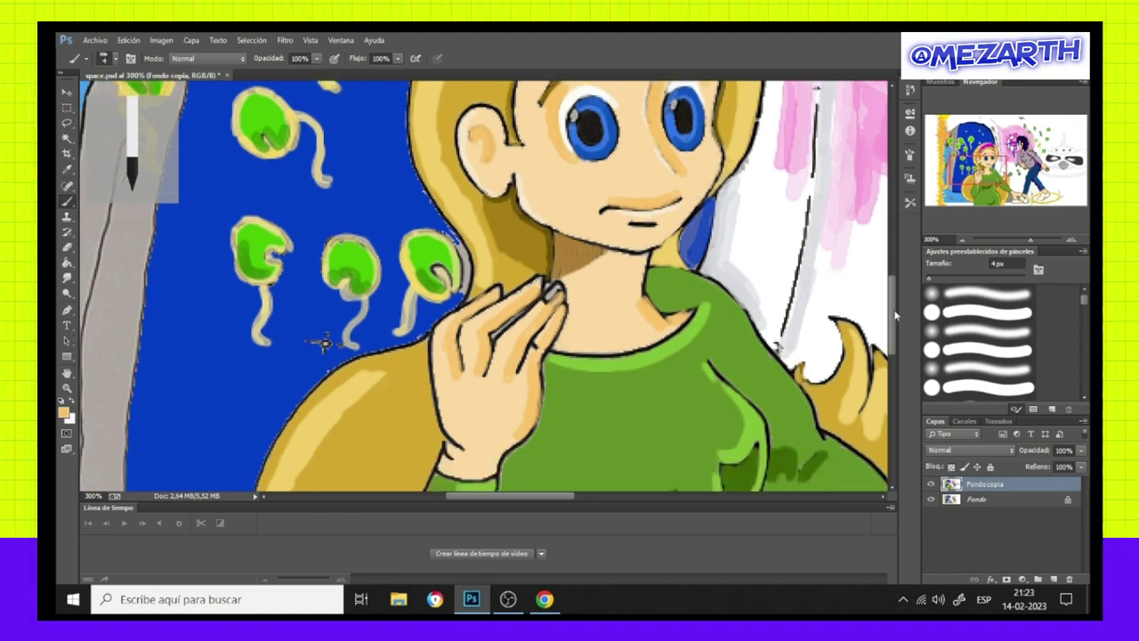
{"action": "scroll", "coordinate": [324, 267], "scroll_direction": "down", "scroll_amount": 3}
{"action": "scroll", "coordinate": [767, 414], "scroll_direction": "down", "scroll_amount": 4}
{"action": "scroll", "coordinate": [767, 414], "scroll_direction": "right", "scroll_amount": 4}
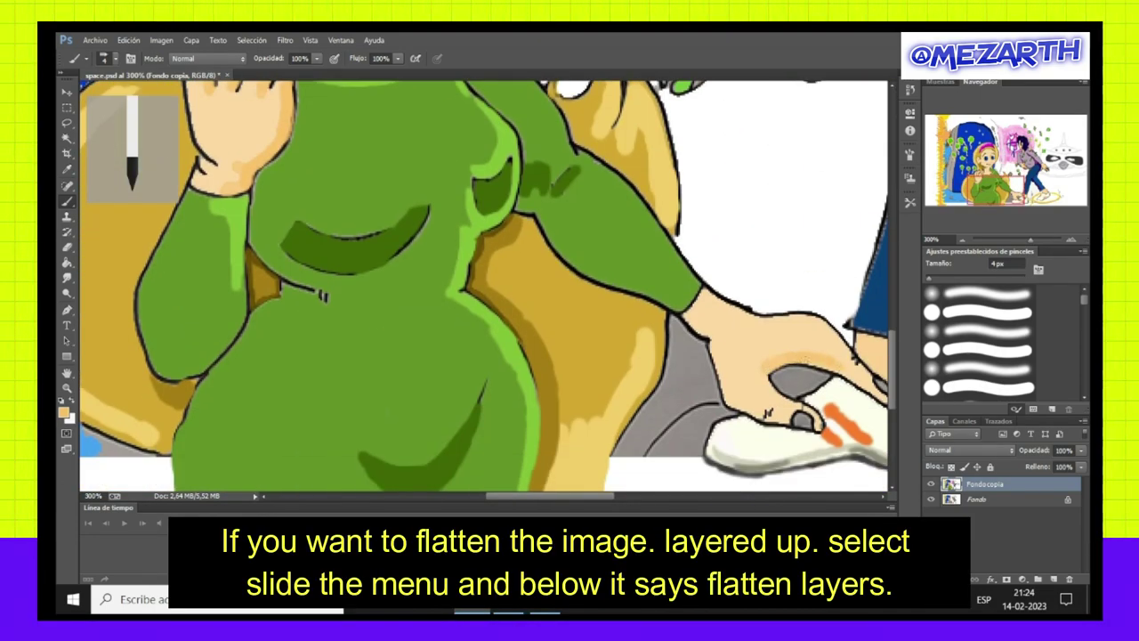
Extend orange shading along the woman's fingers and lighten the blue on the man's thigh.
{"action": "left_click_drag", "start_coordinate": [806, 365], "coordinate": [881, 392]}
{"action": "scroll", "coordinate": [583, 501], "scroll_direction": "right", "scroll_amount": 4}
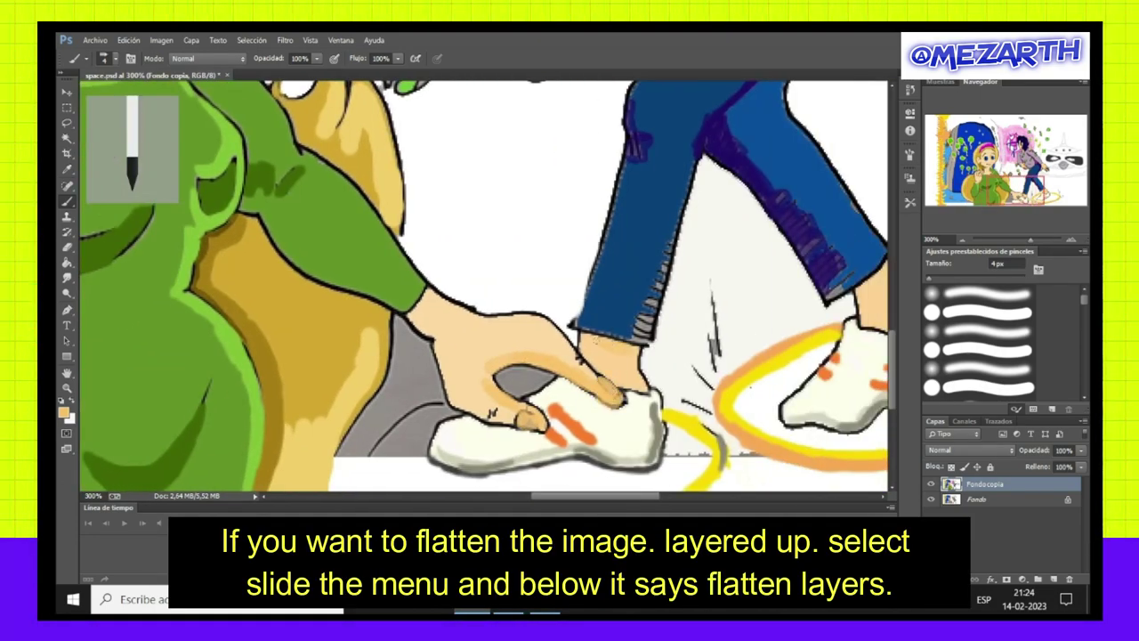
{"action": "scroll", "coordinate": [485, 284], "scroll_direction": "right", "scroll_amount": 4}
{"action": "key", "text": "i"}
{"action": "left_click", "coordinate": [64, 411]}
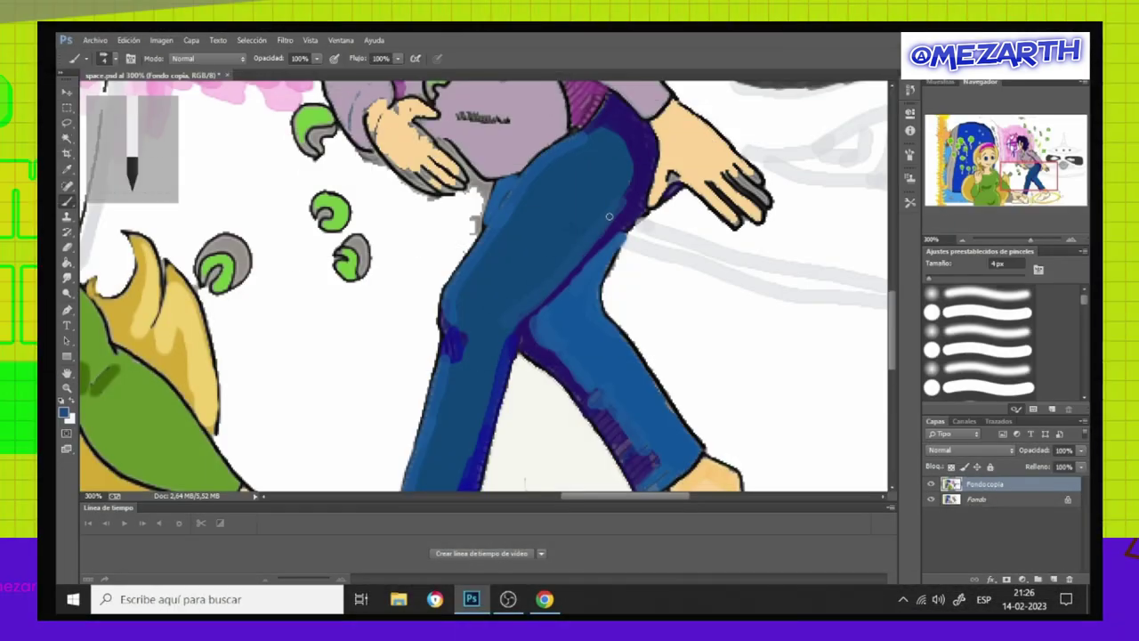
{"action": "mouse_move", "coordinate": [630, 203]}
{"action": "left_mouse_down"}
{"action": "mouse_move", "coordinate": [628, 152]}
{"action": "mouse_move", "coordinate": [614, 132]}
{"action": "left_mouse_up"}
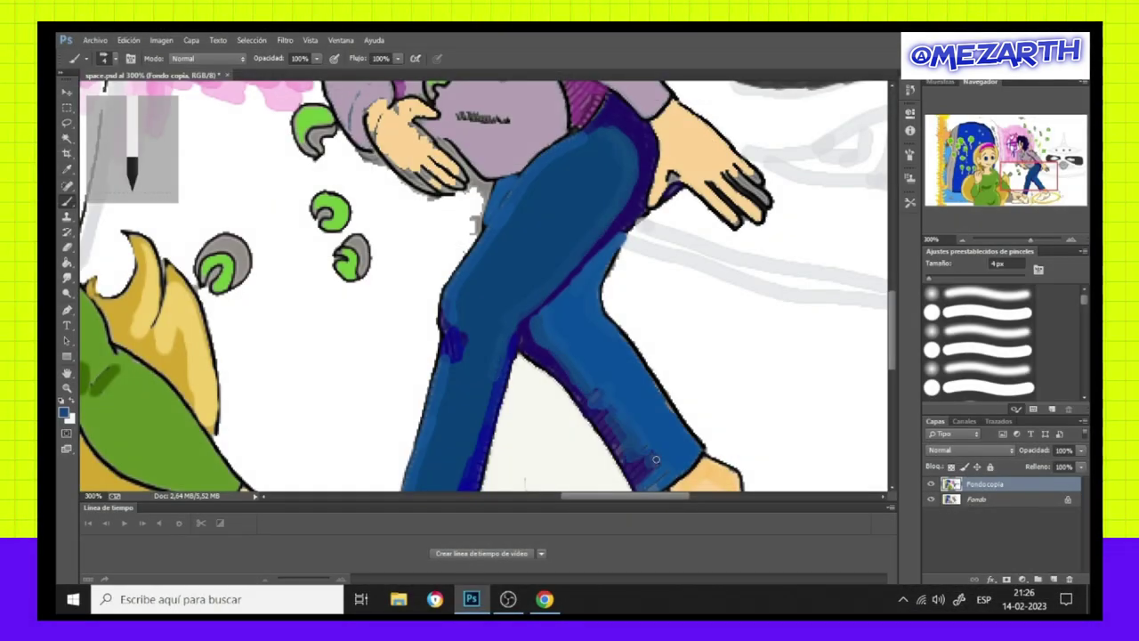
{"action": "scroll", "coordinate": [656, 459], "scroll_direction": "up", "scroll_amount": 5}
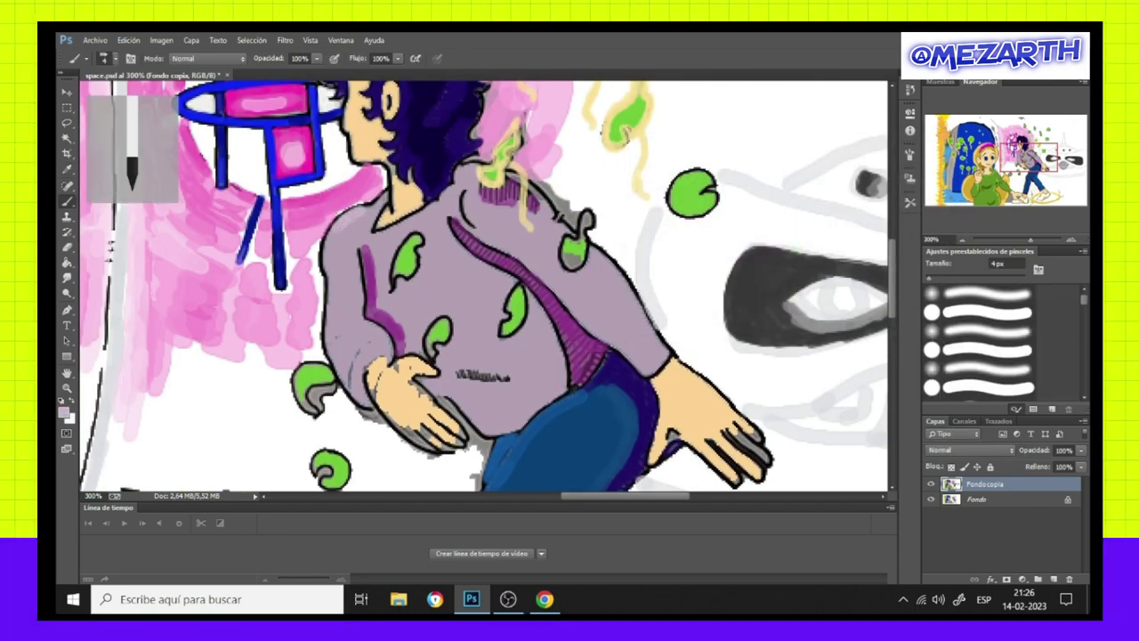
Lighten the sweater's left and lower edges with lavender, then fill the under-arm shading with purple.
{"action": "mouse_move", "coordinate": [328, 277]}
{"action": "left_mouse_down"}
{"action": "mouse_move", "coordinate": [327, 329]}
{"action": "mouse_move", "coordinate": [356, 392]}
{"action": "left_mouse_up"}
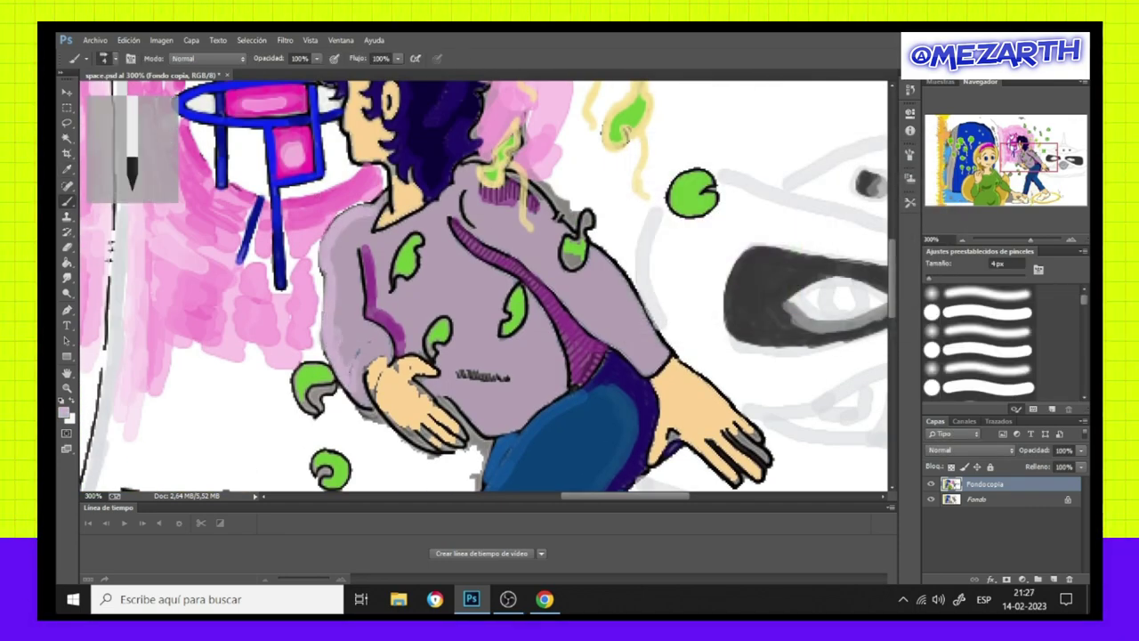
{"action": "left_click_drag", "start_coordinate": [352, 342], "coordinate": [372, 374]}
{"action": "left_click_drag", "start_coordinate": [447, 400], "coordinate": [505, 436]}
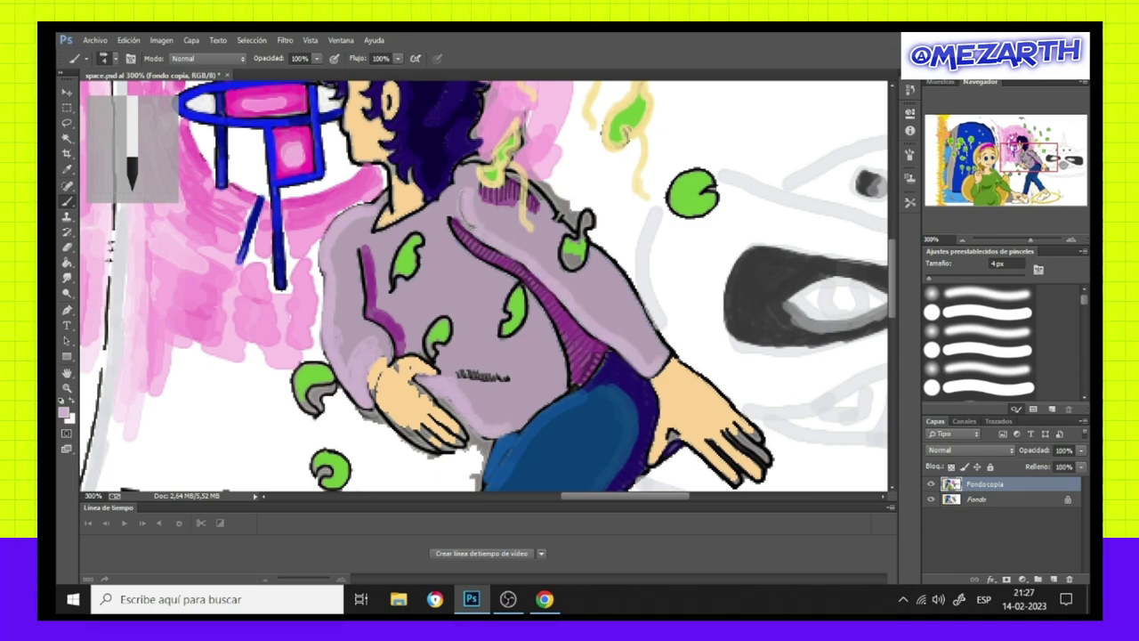
{"action": "left_click", "coordinate": [470, 227], "text": "alt"}
{"action": "left_click", "coordinate": [63, 411]}
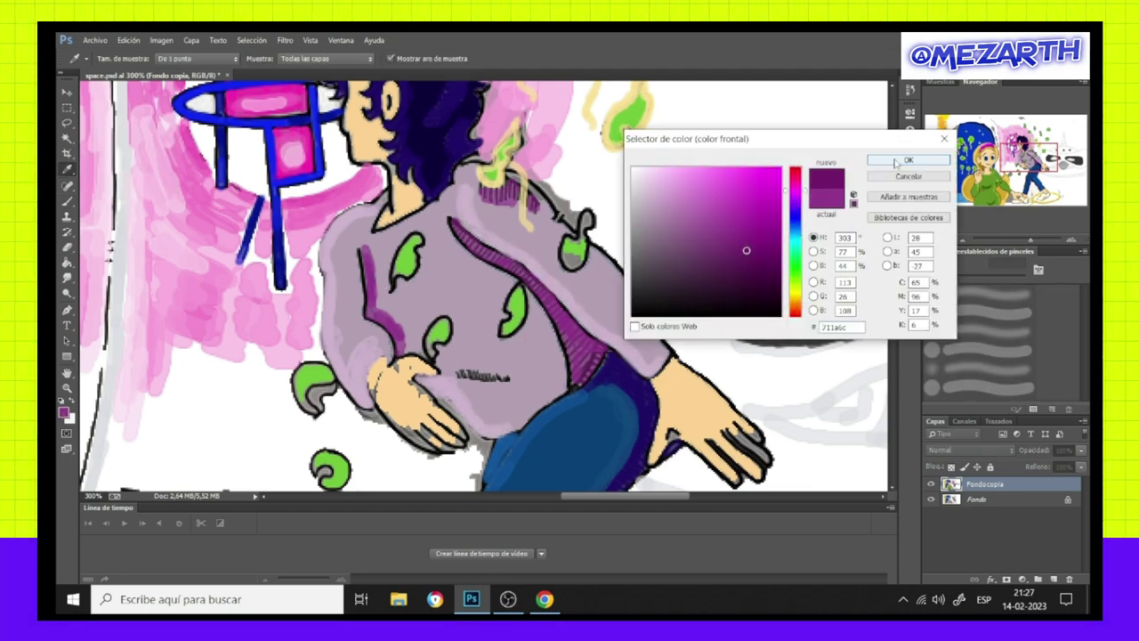
{"action": "left_click", "coordinate": [901, 160]}
{"action": "mouse_move", "coordinate": [548, 303]}
{"action": "left_mouse_down"}
{"action": "mouse_move", "coordinate": [597, 353]}
{"action": "mouse_move", "coordinate": [598, 385]}
{"action": "left_mouse_up"}
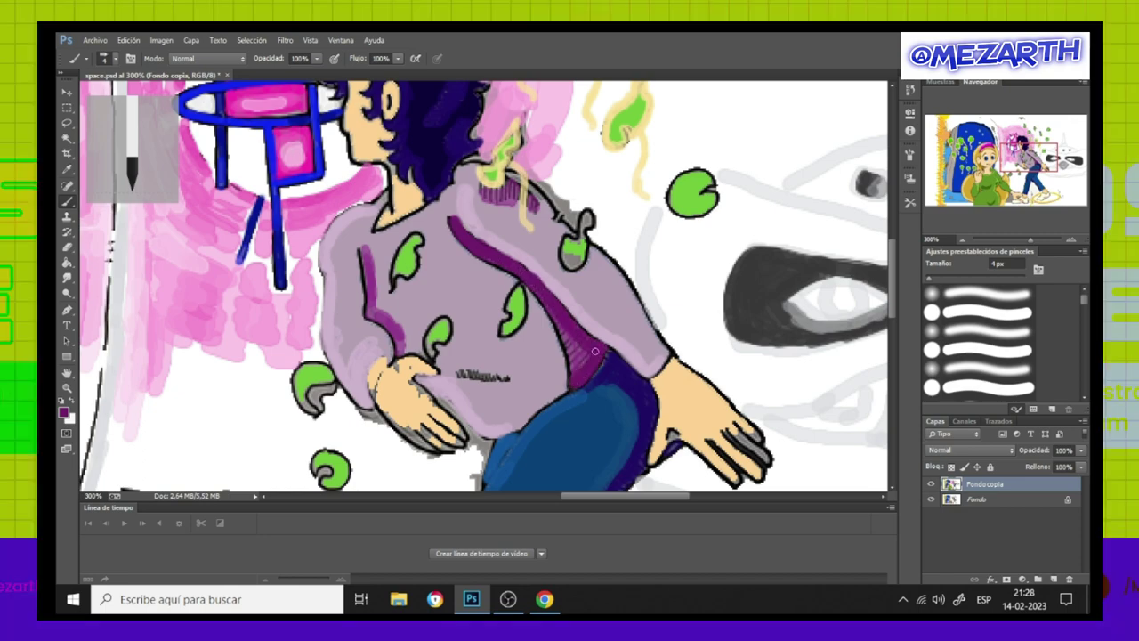
{"action": "left_click_drag", "start_coordinate": [361, 251], "coordinate": [401, 356]}
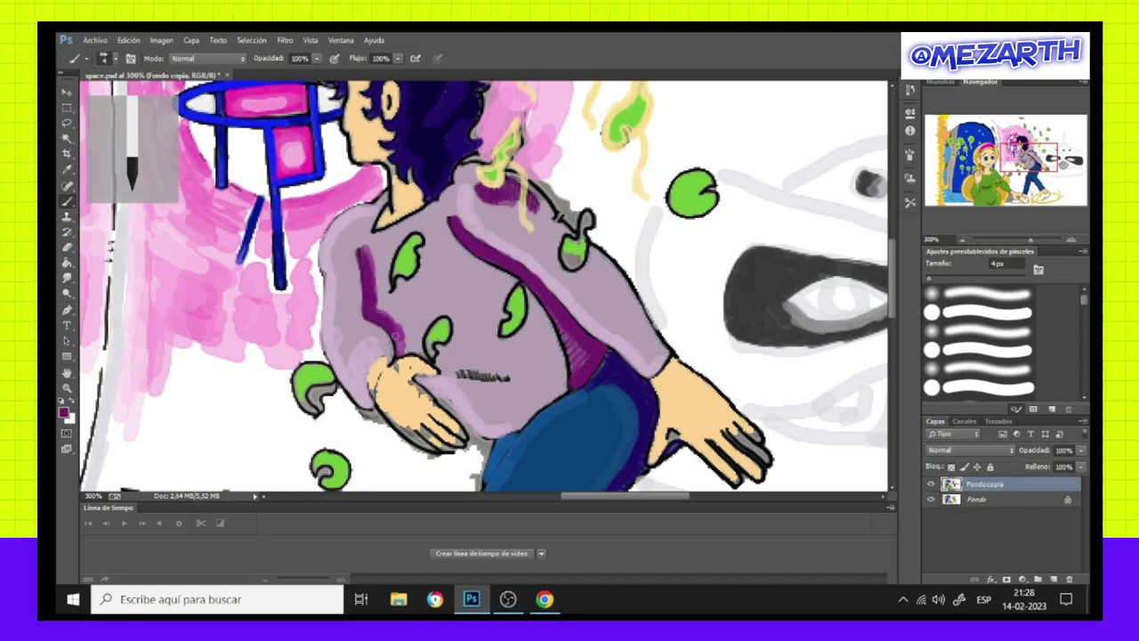
Sample the sweater's light lavender and cover the dark scribble near the hand.
{"action": "left_click", "coordinate": [343, 342], "text": "alt"}
{"action": "left_click", "coordinate": [63, 412]}
{"action": "left_click", "coordinate": [944, 158]}
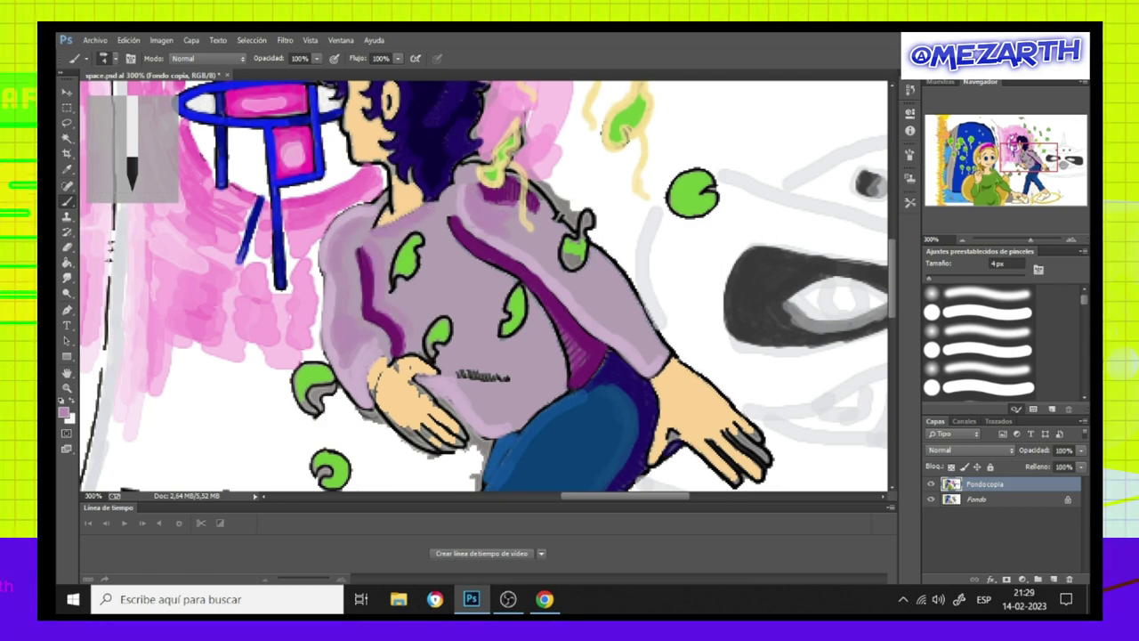
{"action": "left_click_drag", "start_coordinate": [454, 374], "coordinate": [512, 393]}
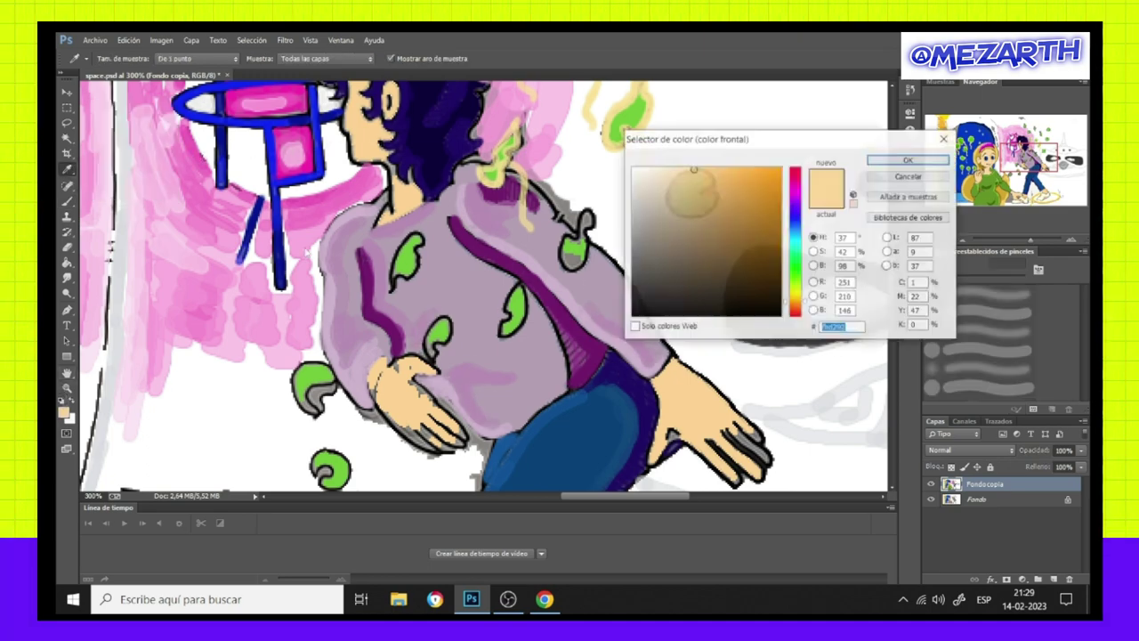
{"action": "key", "text": "b"}
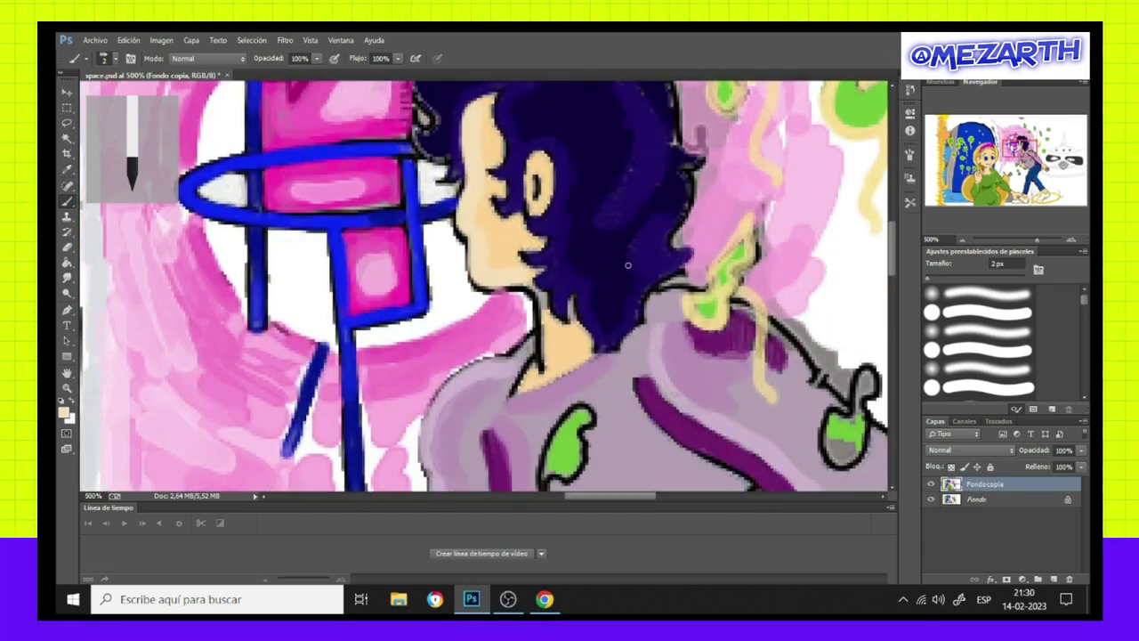
Add a thin peach stroke along the man's neck and sample his hair's dark purple.
{"action": "left_click_drag", "start_coordinate": [543, 294], "coordinate": [534, 365]}
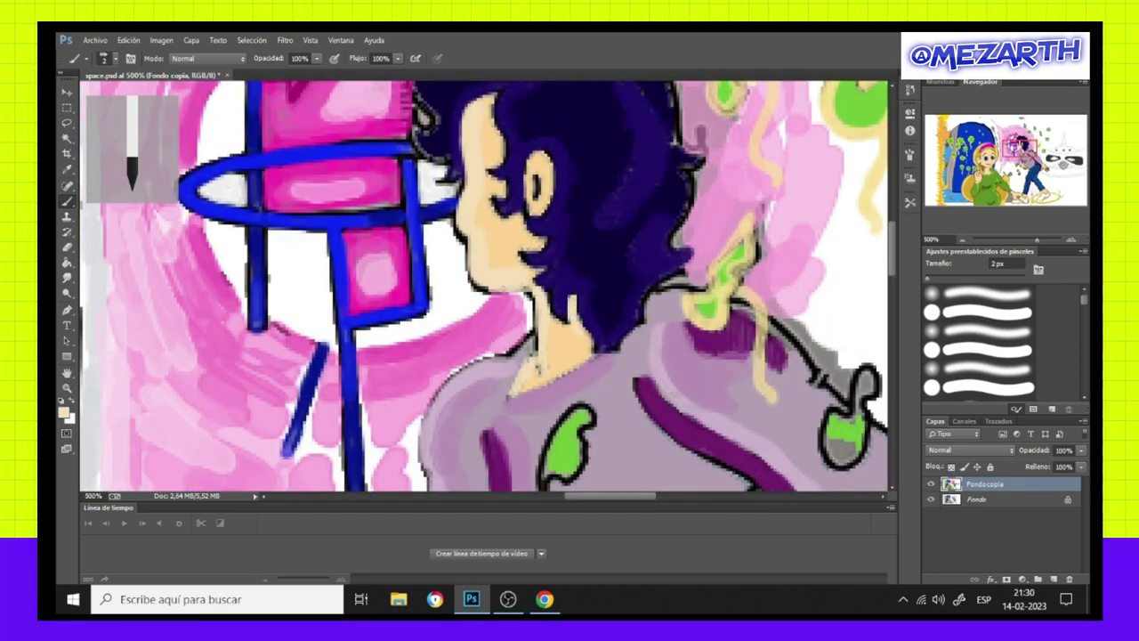
{"action": "key", "text": "i"}
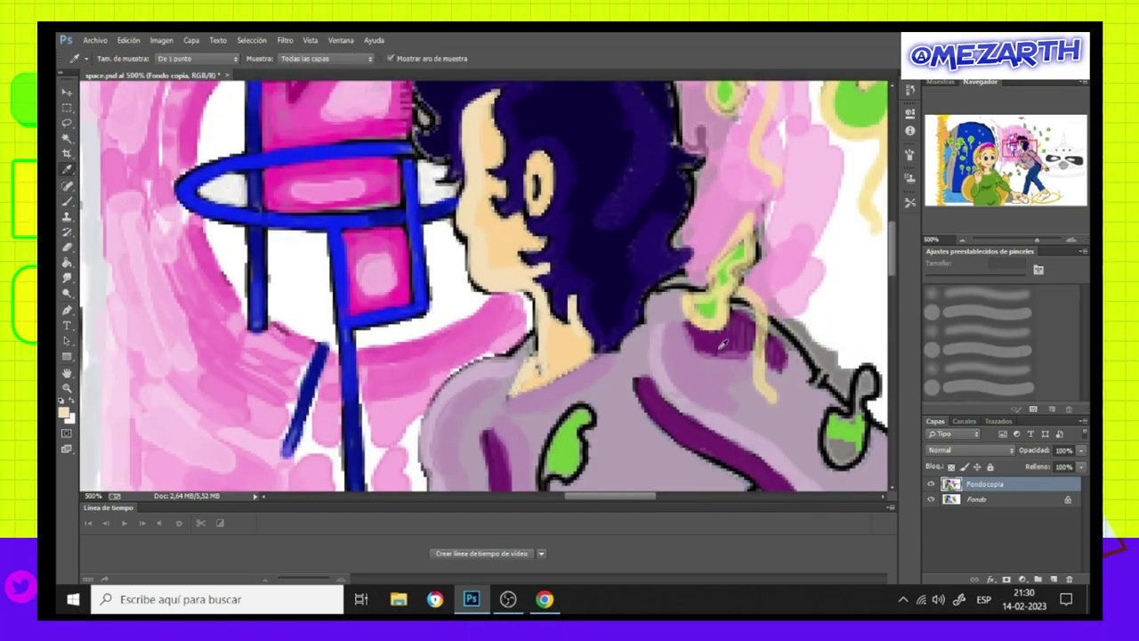
{"action": "left_click", "coordinate": [723, 343]}
{"action": "key", "text": "b"}
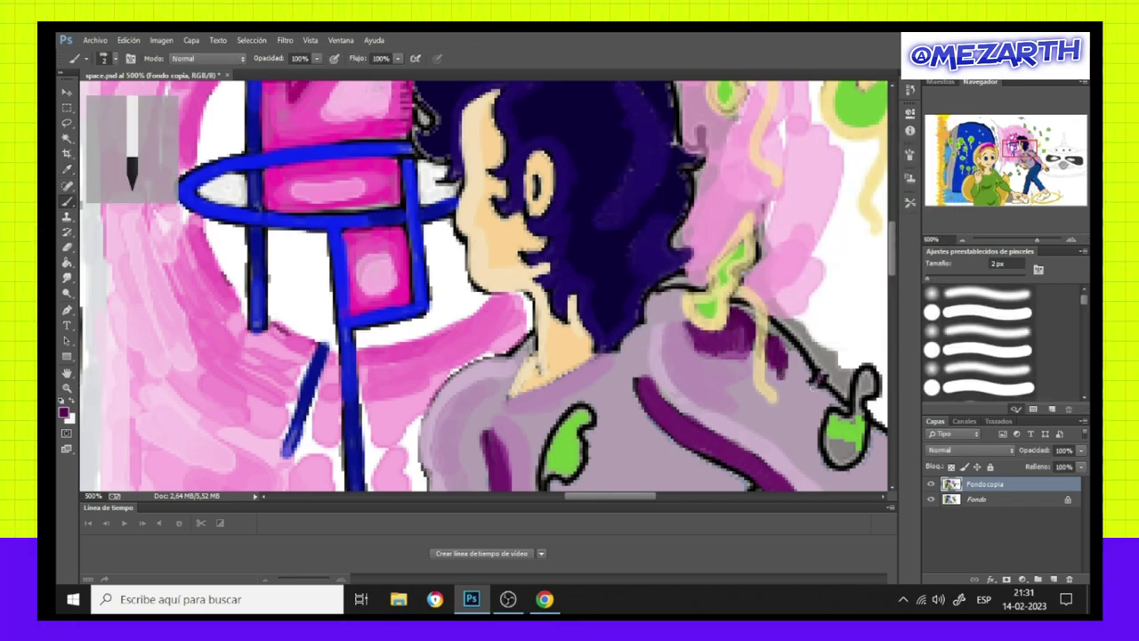
{"action": "scroll", "coordinate": [485, 285], "scroll_direction": "down", "scroll_amount": 5}
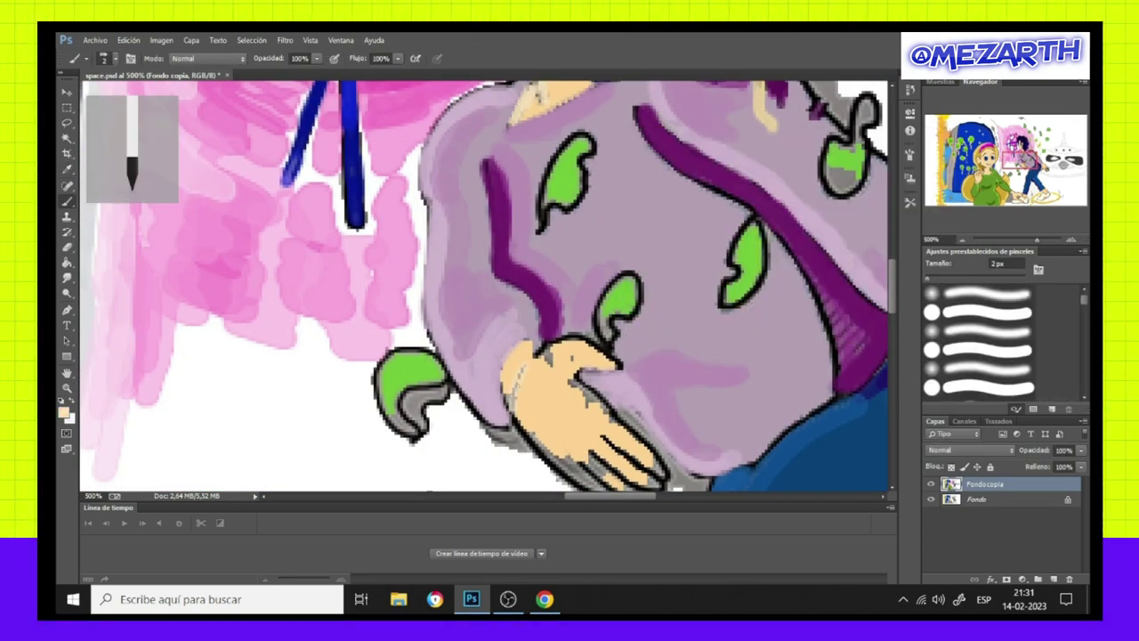
{"action": "scroll", "coordinate": [485, 285], "scroll_direction": "down", "scroll_amount": 2}
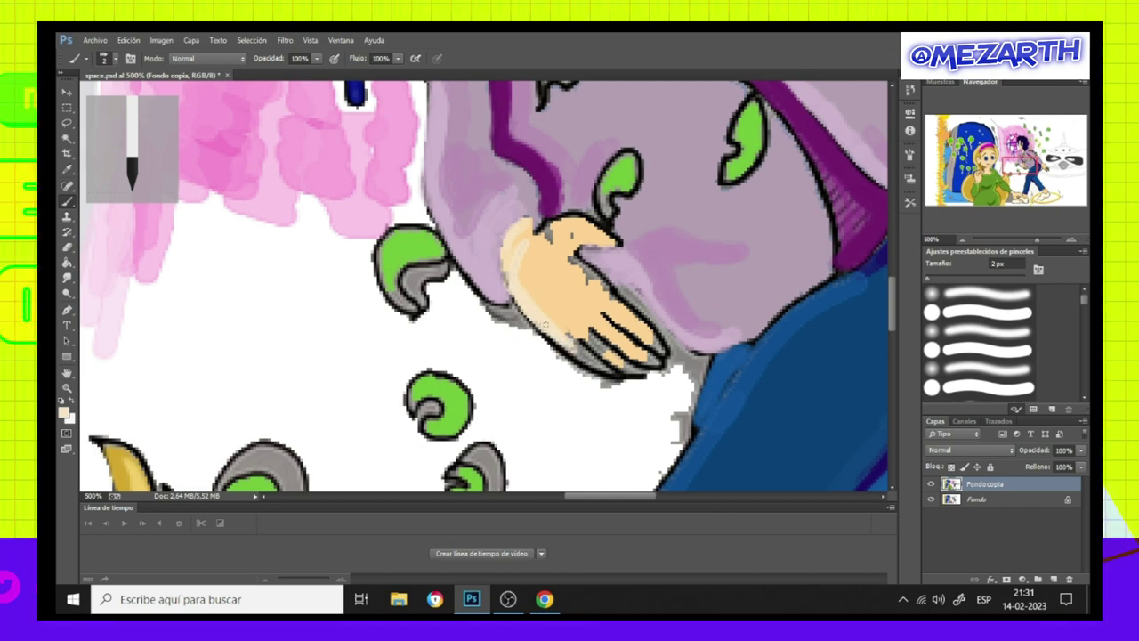
Touch up the hand with sampled peach skin tone, then swap to white.
{"action": "left_click", "coordinate": [549, 270], "text": "alt"}
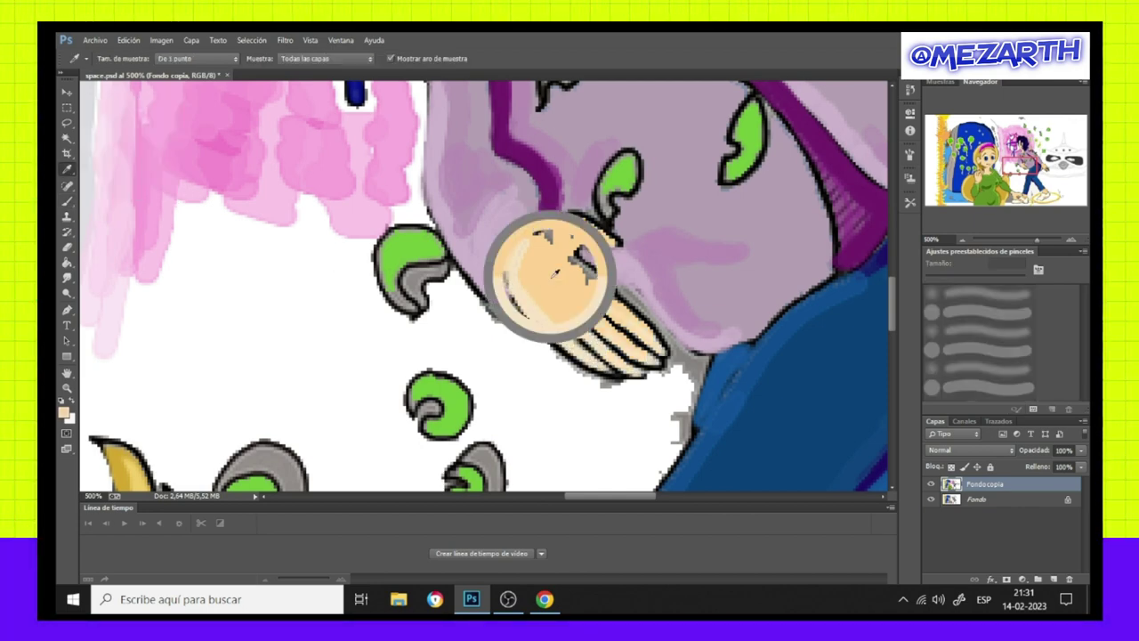
{"action": "mouse_move", "coordinate": [570, 256]}
{"action": "left_mouse_down"}
{"action": "mouse_move", "coordinate": [594, 279]}
{"action": "mouse_move", "coordinate": [623, 249]}
{"action": "left_mouse_up"}
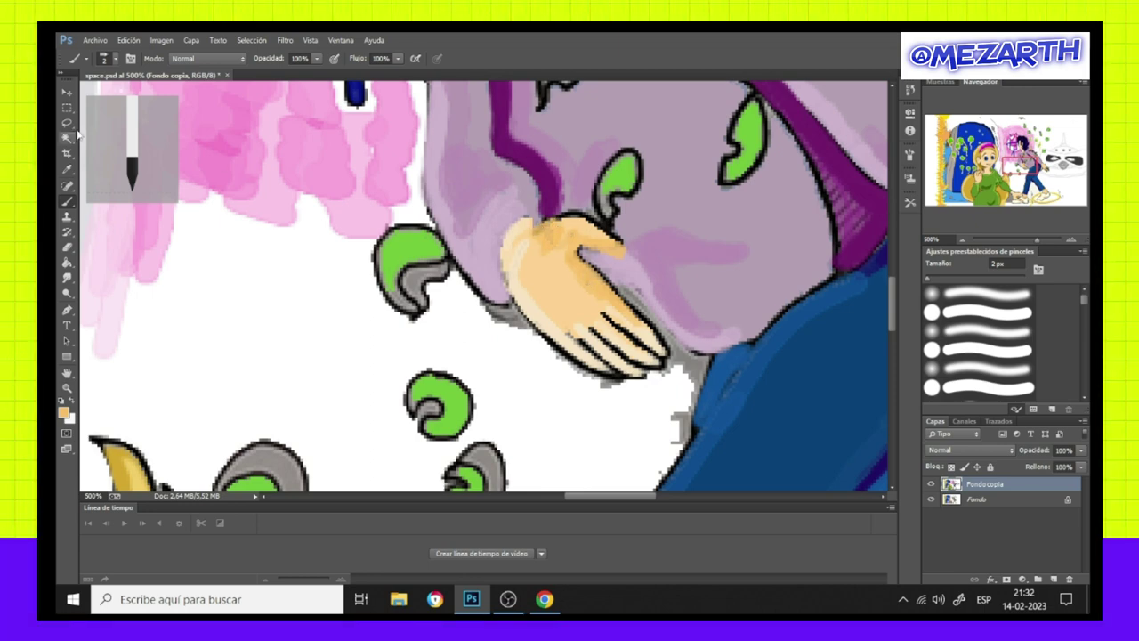
{"action": "key", "text": "x"}
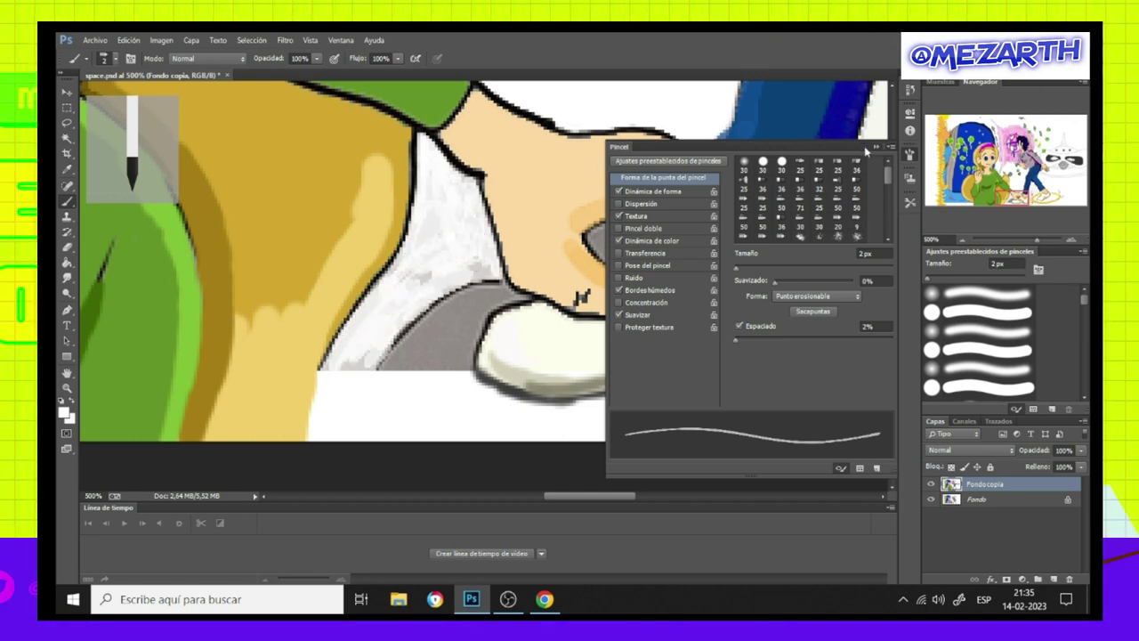
Paint white over the grey streaks and shading around the shoe and inside the woman's hand.
{"action": "left_click", "coordinate": [877, 145]}
{"action": "mouse_move", "coordinate": [450, 365]}
{"action": "left_mouse_down"}
{"action": "mouse_move", "coordinate": [401, 339]}
{"action": "mouse_move", "coordinate": [467, 325]}
{"action": "mouse_move", "coordinate": [476, 298]}
{"action": "left_mouse_up"}
{"action": "left_click_drag", "start_coordinate": [564, 496], "coordinate": [594, 496]}
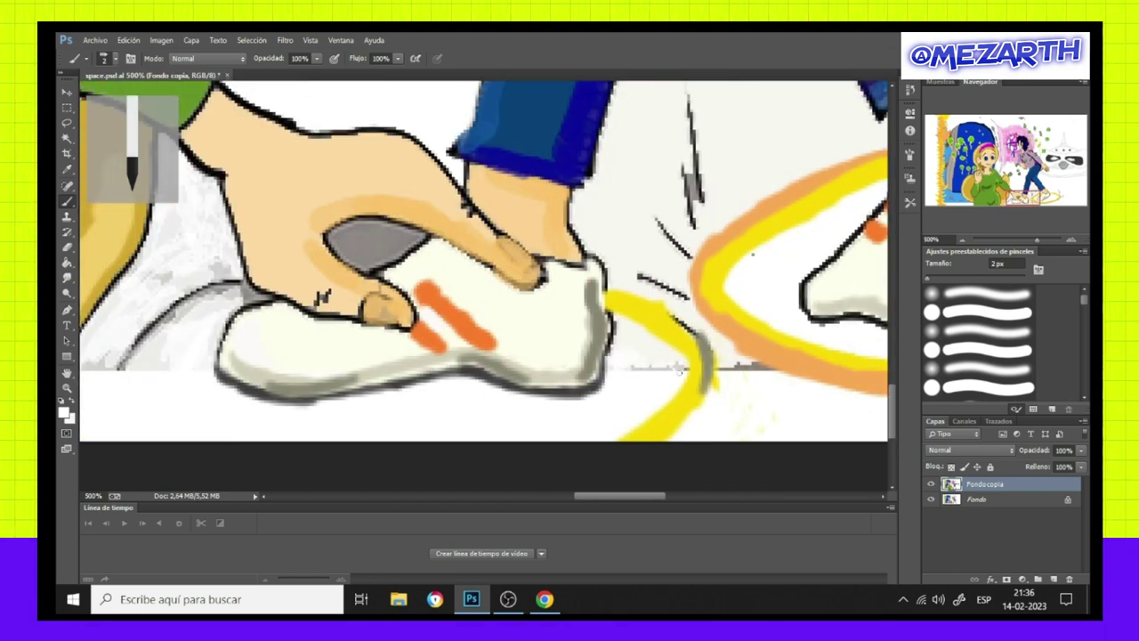
{"action": "left_click_drag", "start_coordinate": [628, 368], "coordinate": [659, 367]}
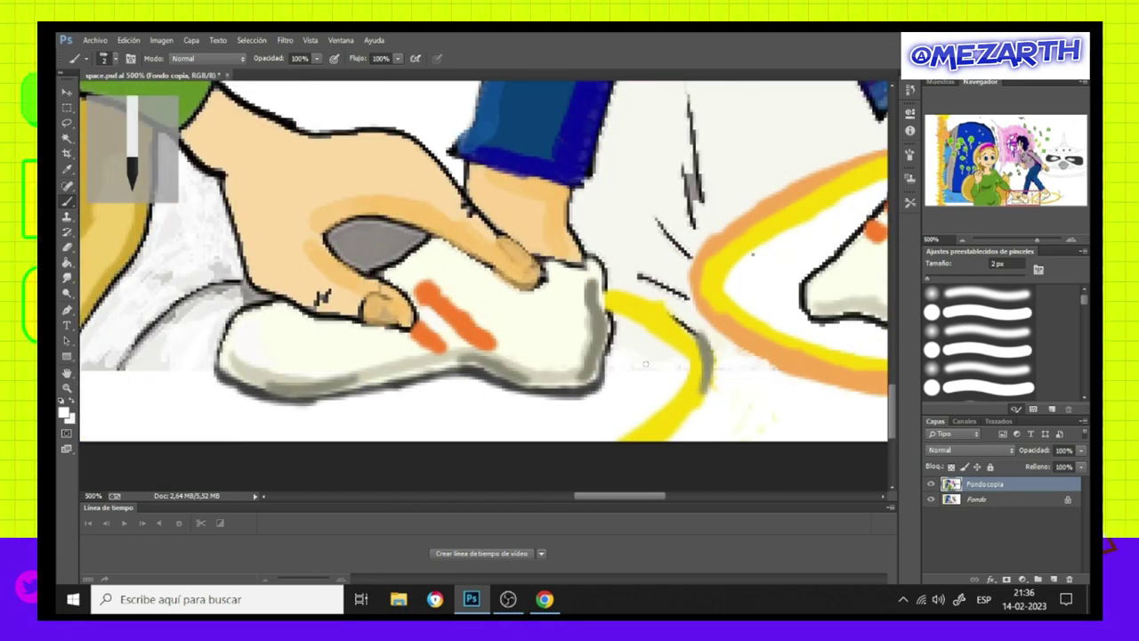
{"action": "left_click_drag", "start_coordinate": [695, 223], "coordinate": [692, 160]}
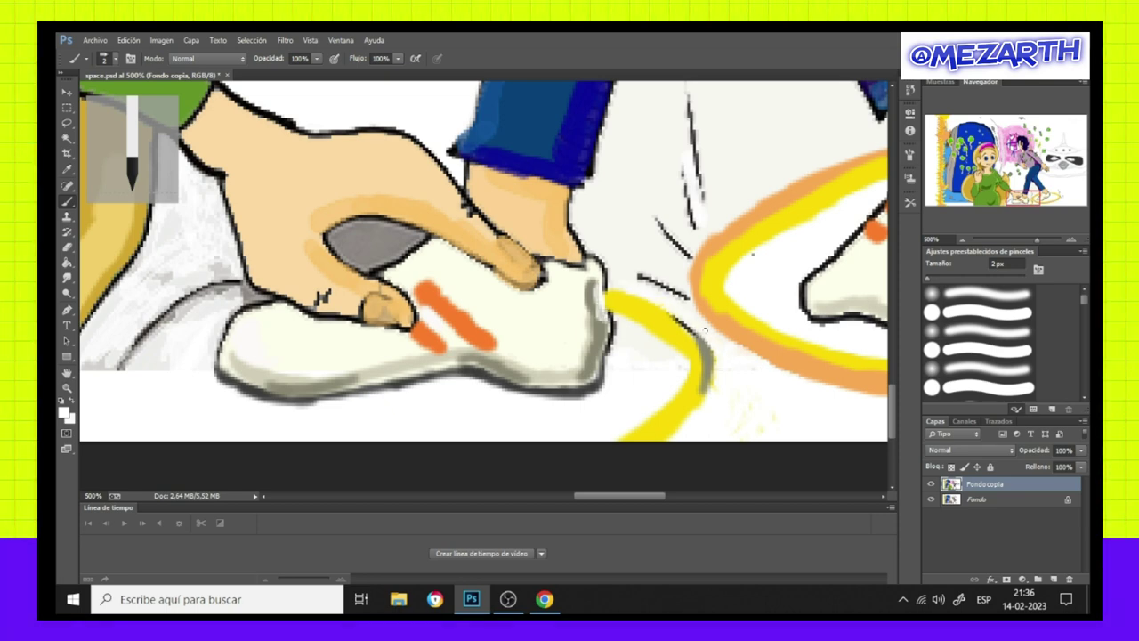
{"action": "left_click_drag", "start_coordinate": [706, 338], "coordinate": [705, 408]}
{"action": "mouse_move", "coordinate": [259, 298]}
{"action": "left_mouse_down"}
{"action": "mouse_move", "coordinate": [116, 369]}
{"action": "mouse_move", "coordinate": [405, 374]}
{"action": "left_mouse_up"}
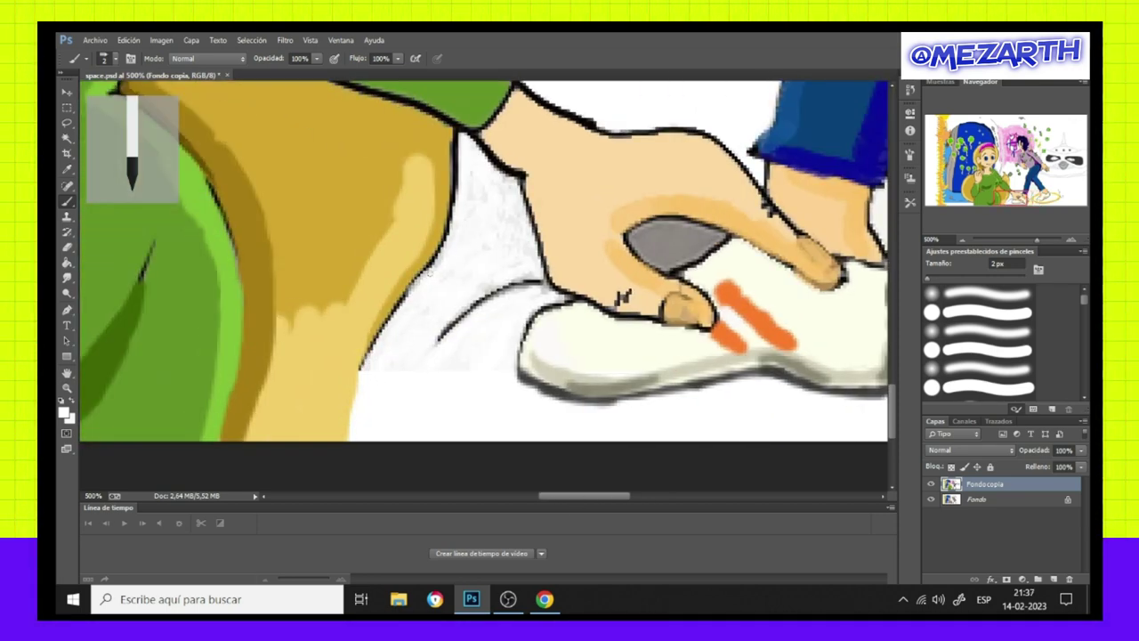
{"action": "left_click_drag", "start_coordinate": [634, 258], "coordinate": [703, 254]}
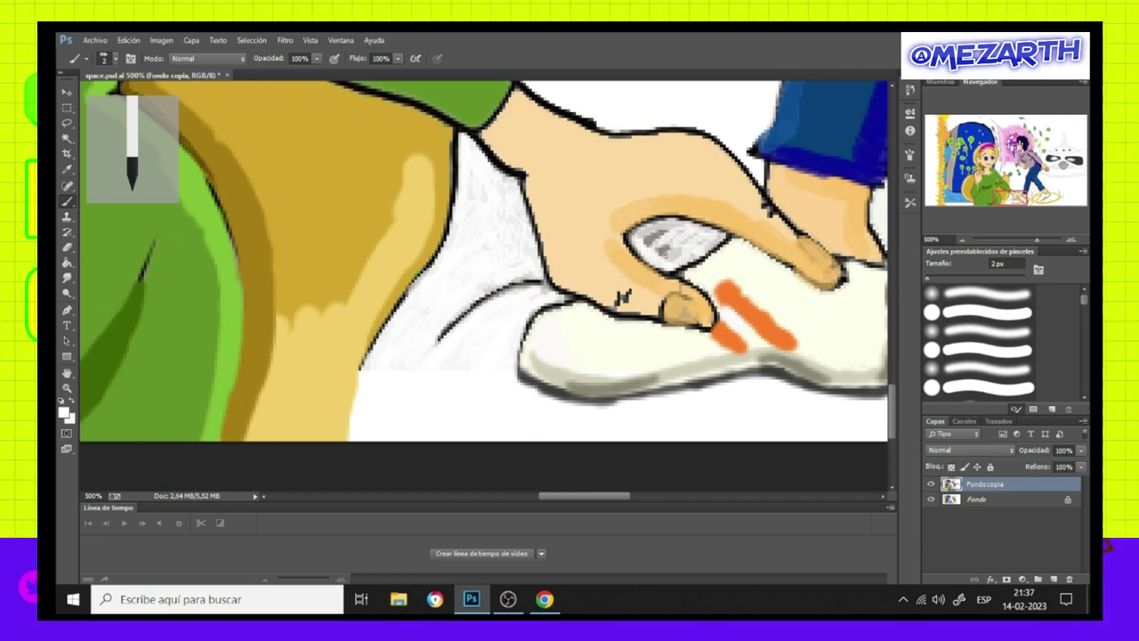
{"action": "left_click_drag", "start_coordinate": [643, 228], "coordinate": [685, 249]}
Extend the yellow portal ring around the shoe, then re-sample white and zoom back out.
{"action": "scroll", "coordinate": [508, 307], "scroll_direction": "down", "scroll_amount": 2}
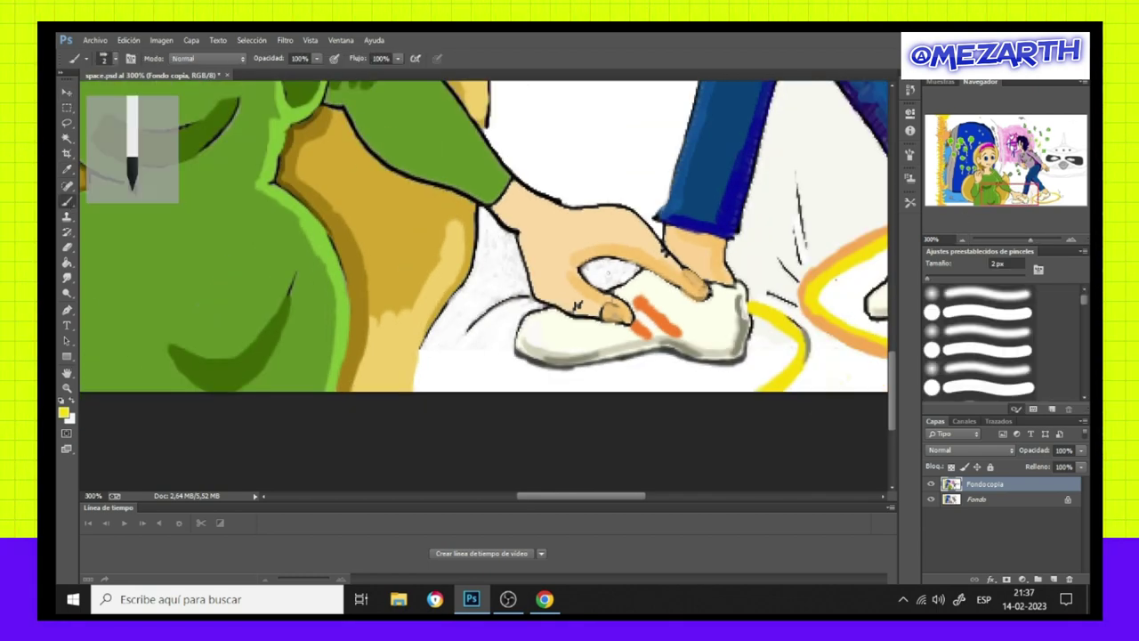
{"action": "left_click_drag", "start_coordinate": [527, 286], "coordinate": [478, 301]}
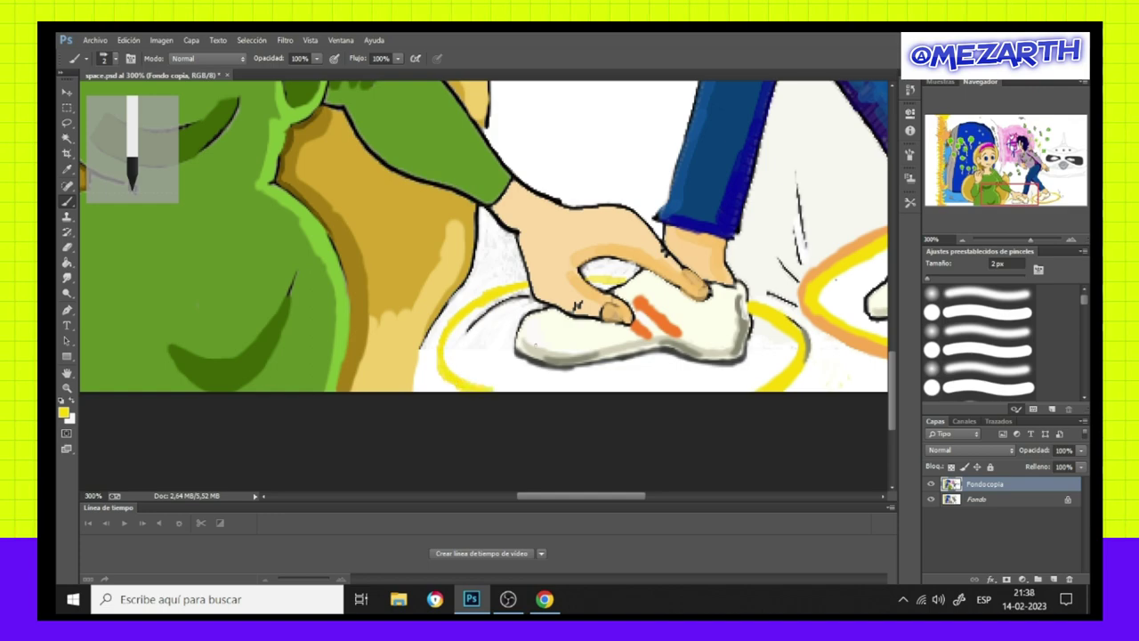
{"action": "left_click", "coordinate": [535, 345], "text": "alt"}
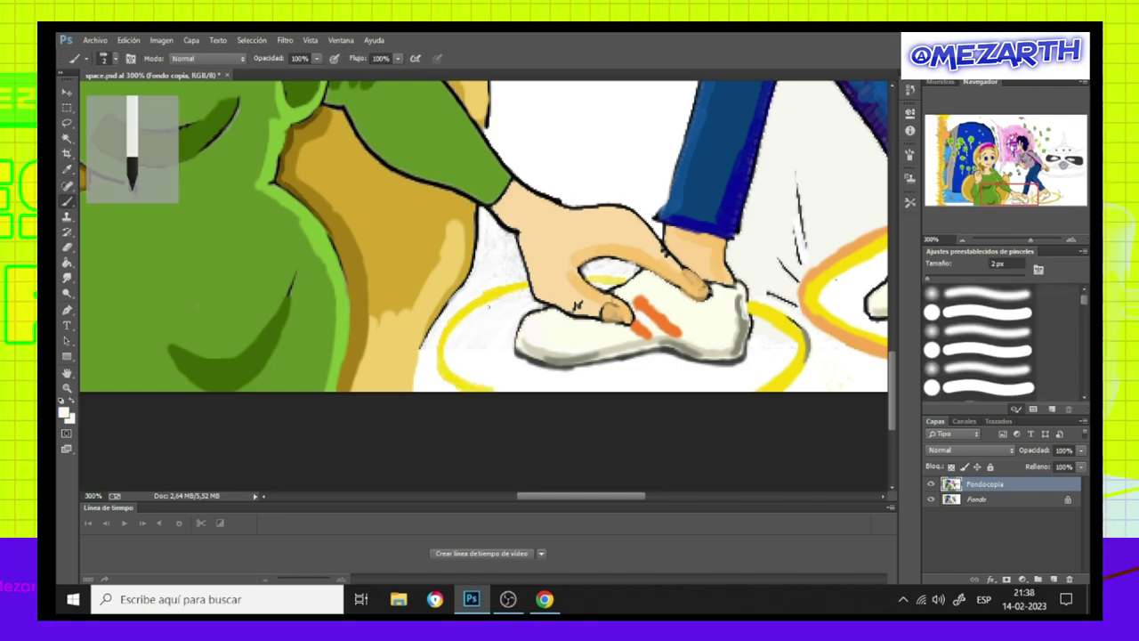
{"action": "scroll", "coordinate": [857, 287], "scroll_direction": "down", "scroll_amount": 2}
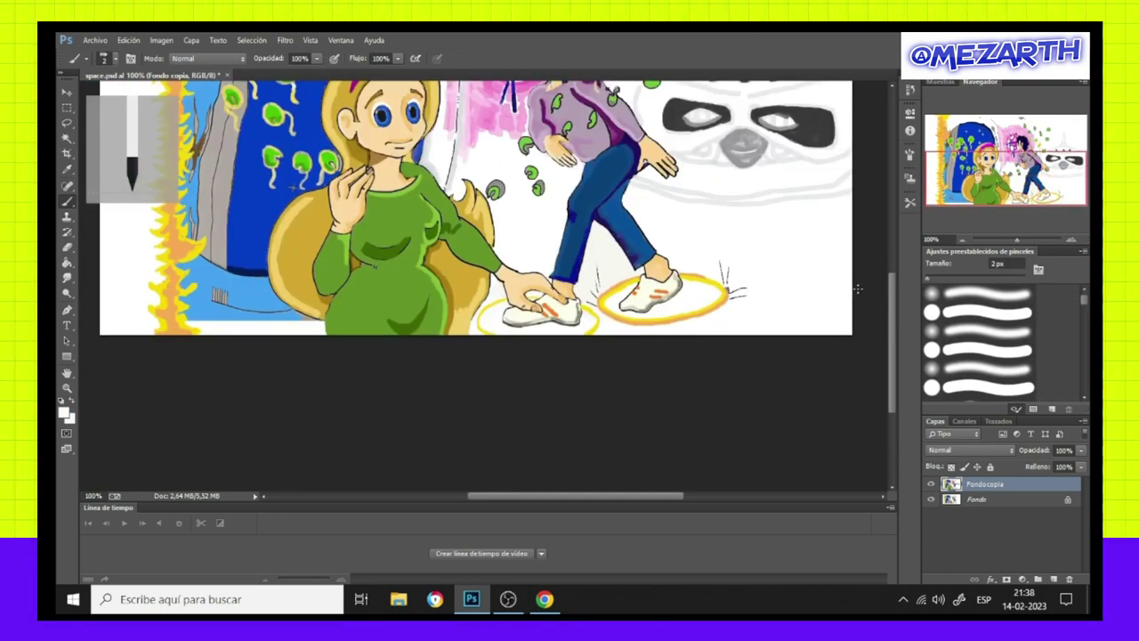
{"action": "scroll", "coordinate": [882, 254], "scroll_direction": "up", "scroll_amount": 3}
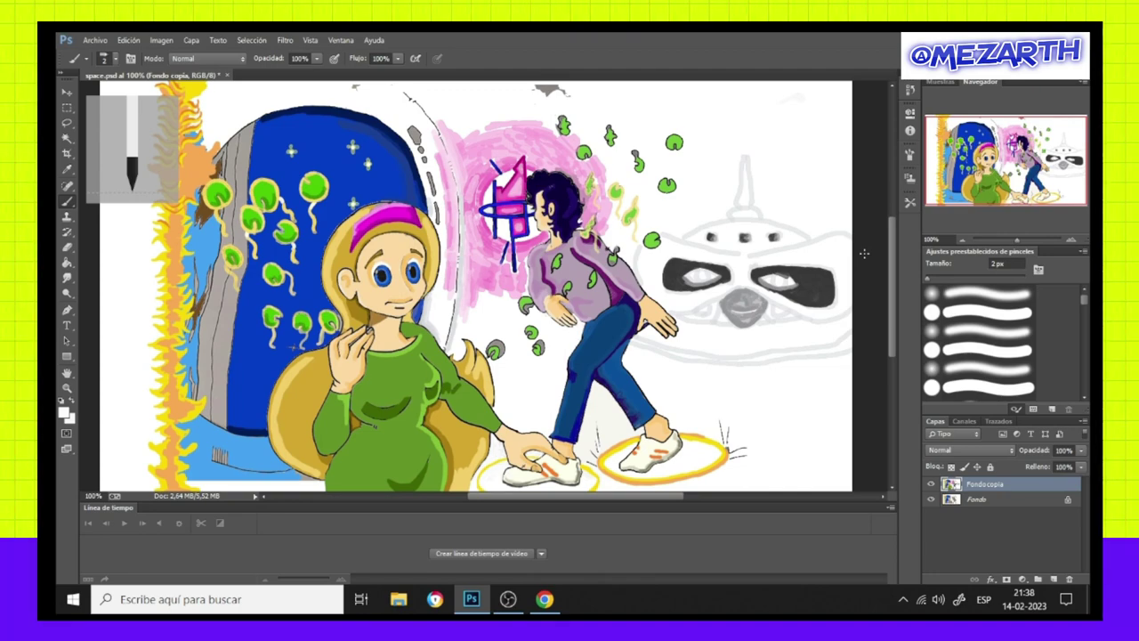
{"action": "scroll", "coordinate": [109, 171], "scroll_direction": "up", "scroll_amount": 3}
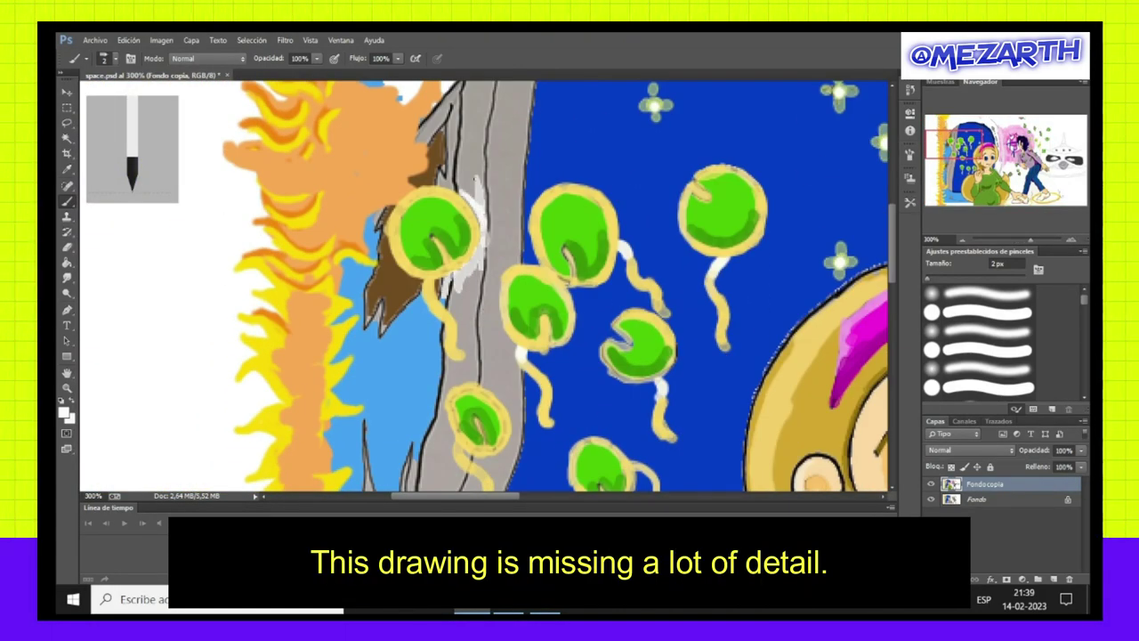
Paint white highlights down the grey door edge of the arch.
{"action": "left_click_drag", "start_coordinate": [458, 276], "coordinate": [450, 348]}
{"action": "left_click_drag", "start_coordinate": [465, 301], "coordinate": [456, 351]}
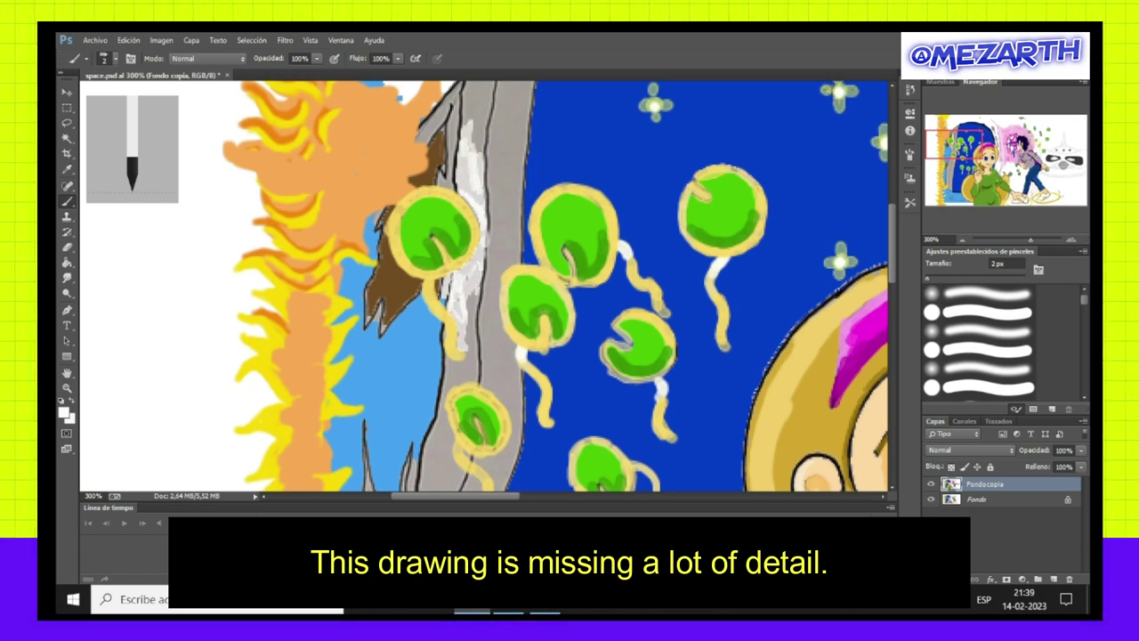
{"action": "left_click_drag", "start_coordinate": [477, 271], "coordinate": [466, 352]}
{"action": "left_click_drag", "start_coordinate": [474, 329], "coordinate": [440, 414]}
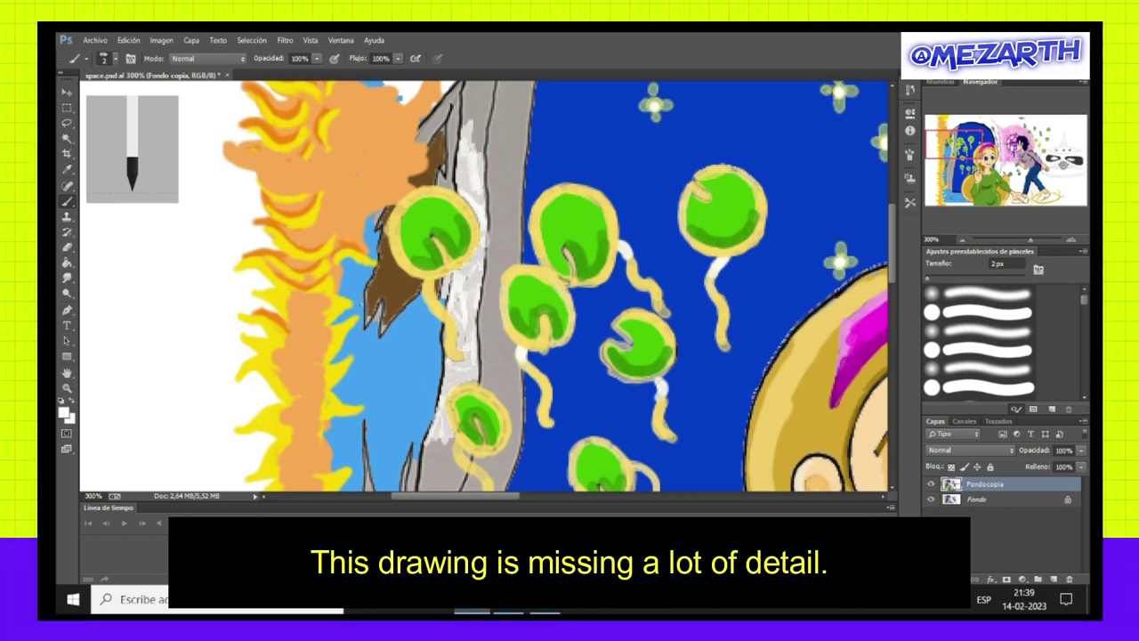
Sample brown from the door frame and shrink the brush to 4 px.
{"action": "left_click", "coordinate": [63, 410]}
{"action": "left_click", "coordinate": [921, 153]}
{"action": "scroll", "coordinate": [450, 125], "scroll_direction": "up", "scroll_amount": 3}
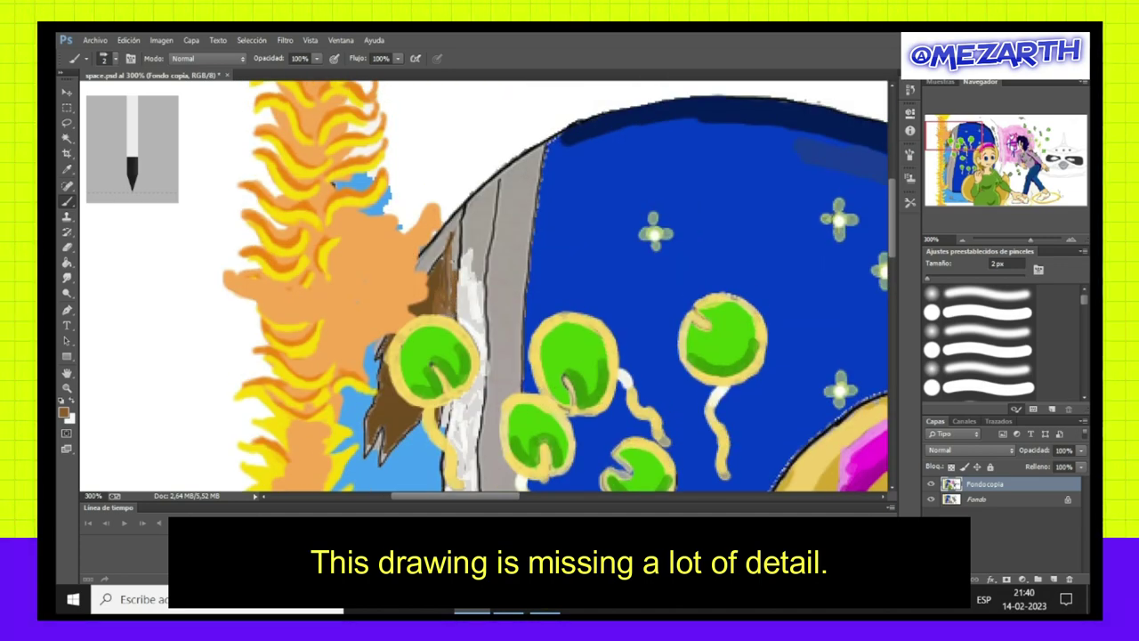
{"action": "left_click", "coordinate": [63, 411]}
{"action": "left_click", "coordinate": [923, 160]}
{"action": "key", "text": "ctrl+plus"}
{"action": "key", "text": "F5"}
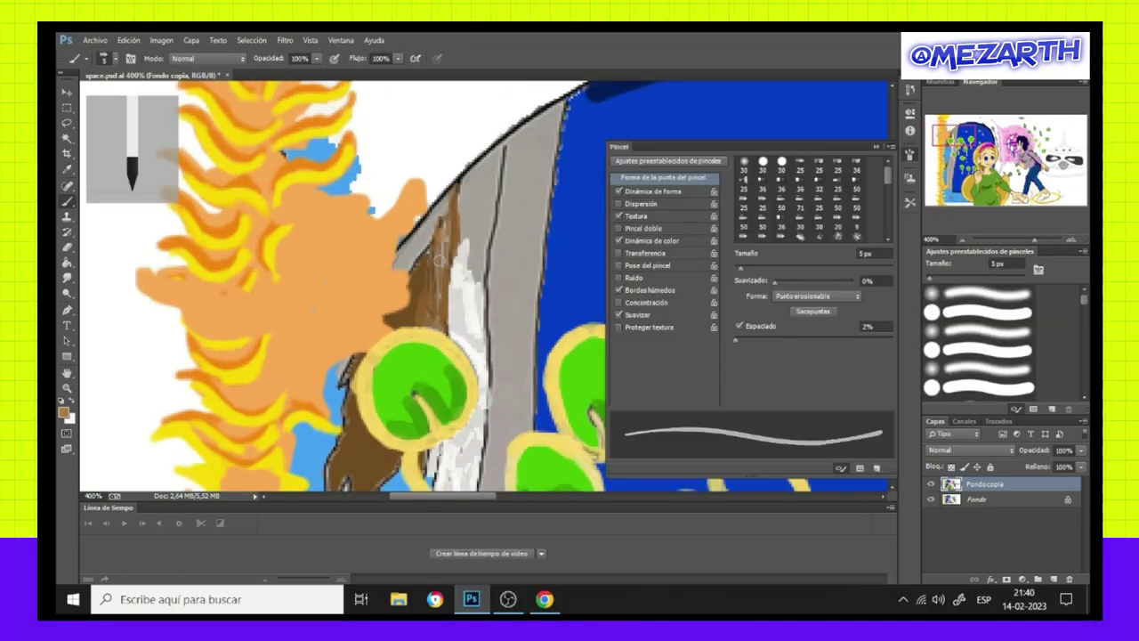
{"action": "key", "text": "bracketleft"}
Cover the grey strip along the arch outline and the shape left of it with brown.
{"action": "left_click_drag", "start_coordinate": [416, 239], "coordinate": [394, 269]}
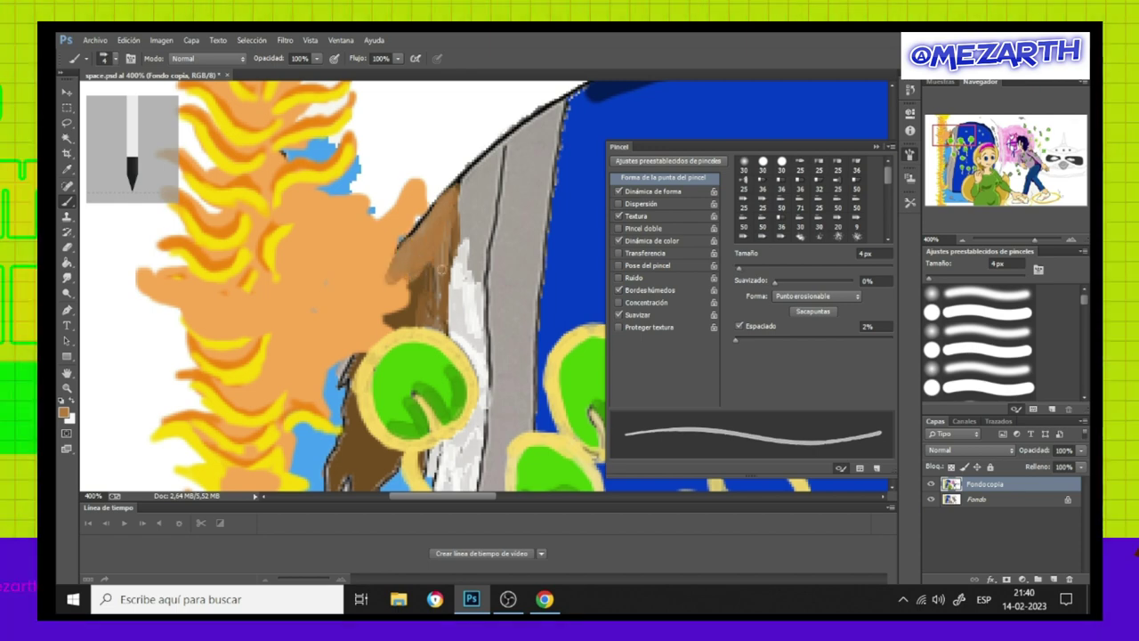
{"action": "key", "text": "F5"}
{"action": "scroll", "coordinate": [443, 191], "scroll_direction": "down", "scroll_amount": 3}
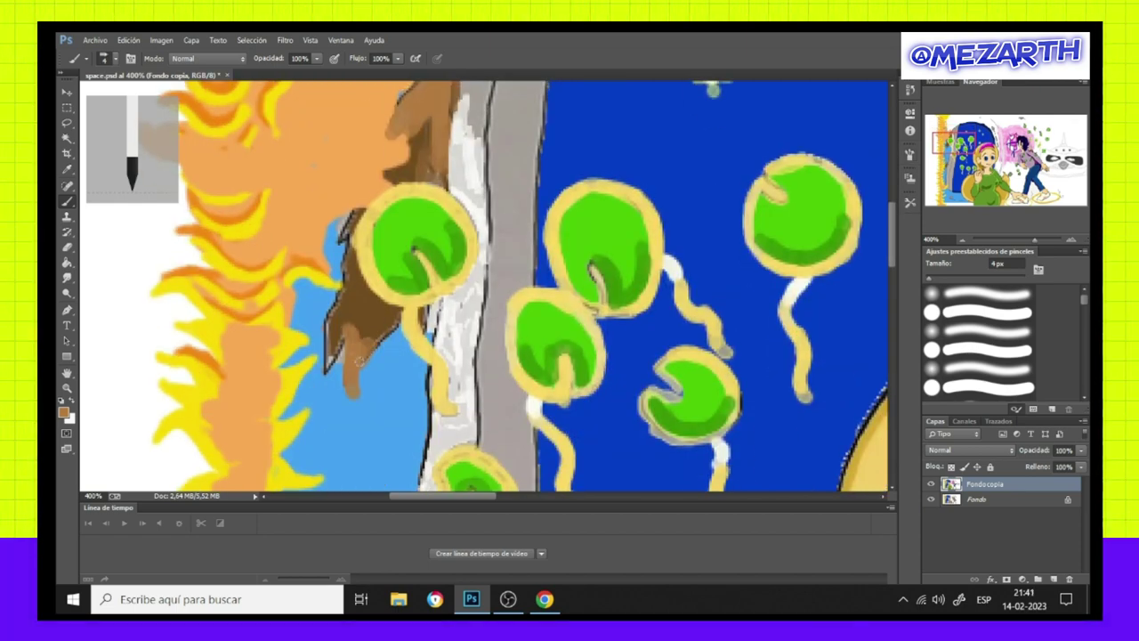
{"action": "left_click_drag", "start_coordinate": [358, 361], "coordinate": [343, 214]}
{"action": "left_click_drag", "start_coordinate": [344, 283], "coordinate": [365, 414]}
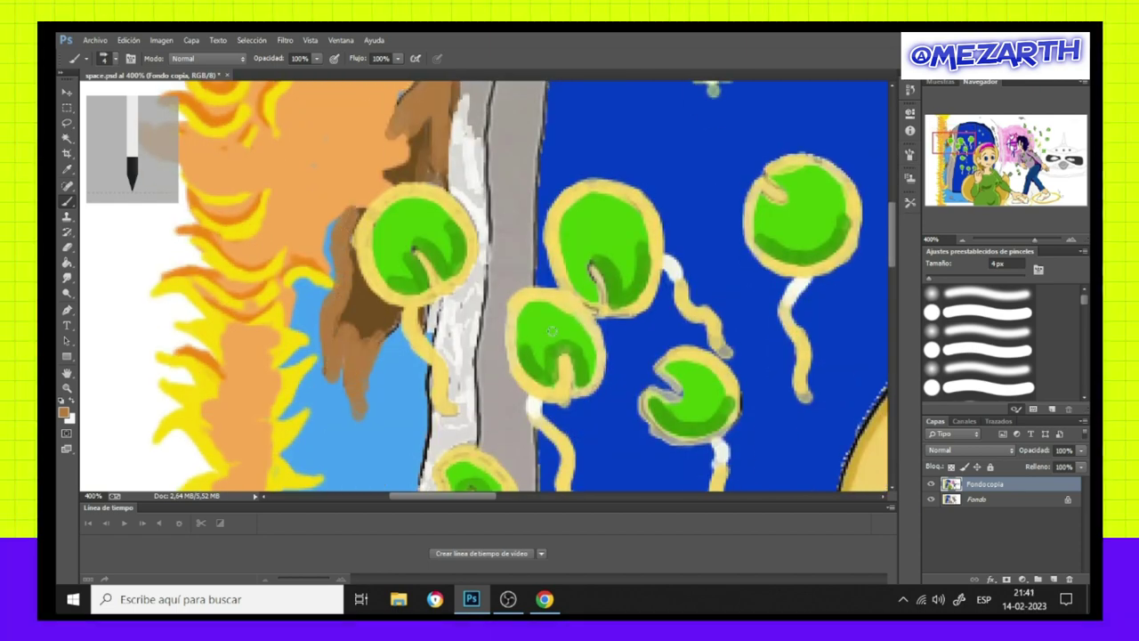
{"action": "scroll", "coordinate": [552, 331], "scroll_direction": "down", "scroll_amount": 3}
{"action": "left_click_drag", "start_coordinate": [326, 183], "coordinate": [329, 334]}
{"action": "mouse_move", "coordinate": [384, 197]}
{"action": "left_mouse_down"}
{"action": "mouse_move", "coordinate": [363, 329]}
{"action": "mouse_move", "coordinate": [338, 369]}
{"action": "left_mouse_up"}
Paint light blue strokes along the arch's left edge.
{"action": "left_click", "coordinate": [63, 411]}
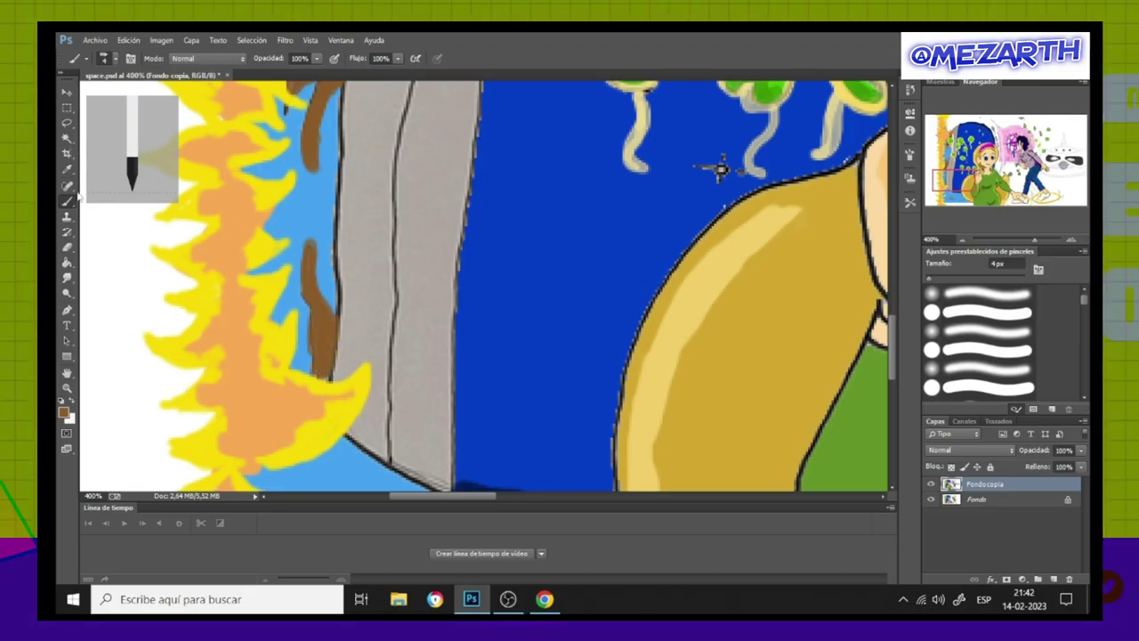
{"action": "key", "text": "b"}
{"action": "left_click_drag", "start_coordinate": [301, 276], "coordinate": [296, 236]}
{"action": "mouse_move", "coordinate": [325, 312]}
{"action": "left_mouse_down"}
{"action": "mouse_move", "coordinate": [316, 209]}
{"action": "mouse_move", "coordinate": [335, 165]}
{"action": "mouse_move", "coordinate": [334, 89]}
{"action": "mouse_move", "coordinate": [299, 145]}
{"action": "left_mouse_up"}
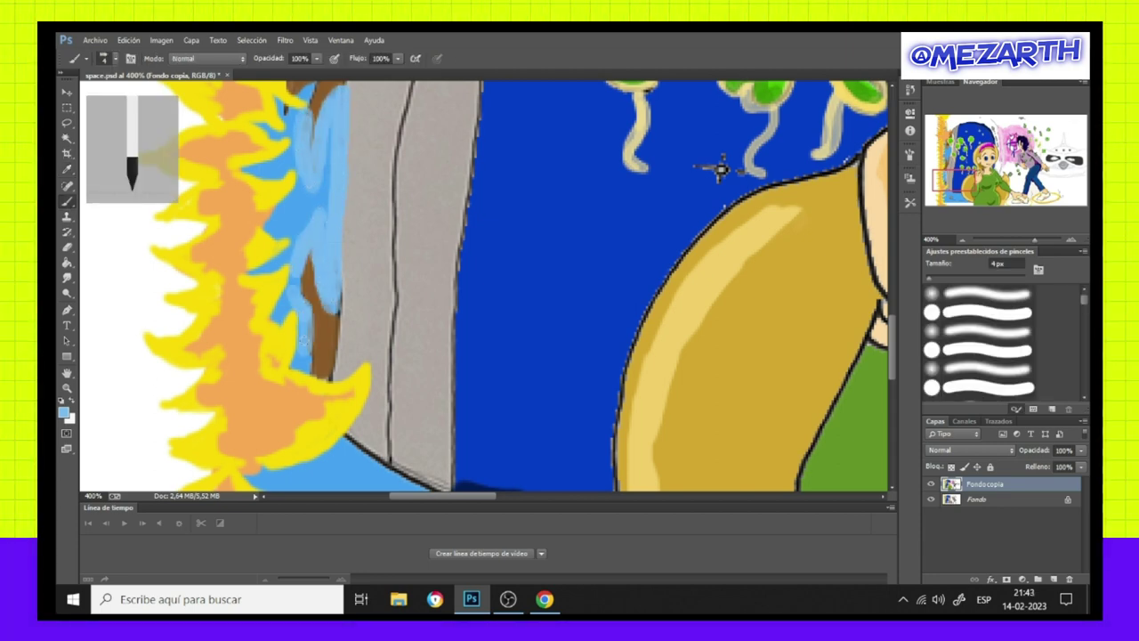
{"action": "scroll", "coordinate": [312, 178], "scroll_direction": "up", "scroll_amount": 5}
{"action": "left_click_drag", "start_coordinate": [384, 138], "coordinate": [356, 254]}
{"action": "left_click_drag", "start_coordinate": [360, 174], "coordinate": [334, 271]}
{"action": "left_click_drag", "start_coordinate": [345, 116], "coordinate": [298, 294]}
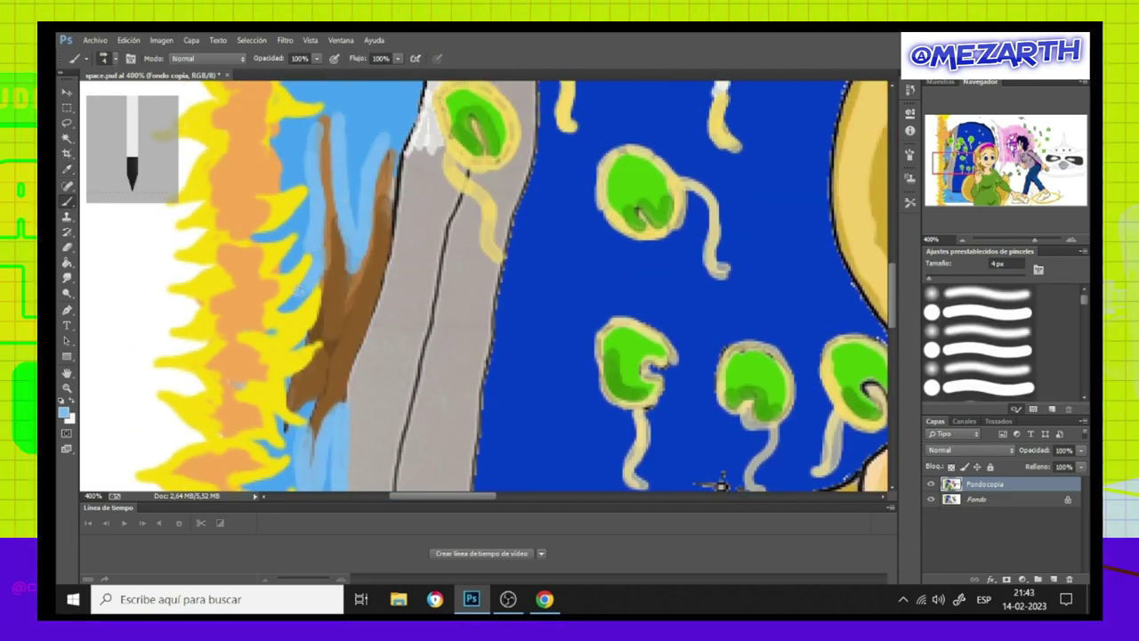
{"action": "scroll", "coordinate": [723, 485], "scroll_direction": "up", "scroll_amount": 5}
{"action": "left_click_drag", "start_coordinate": [376, 328], "coordinate": [372, 423]}
{"action": "left_click_drag", "start_coordinate": [320, 289], "coordinate": [316, 392]}
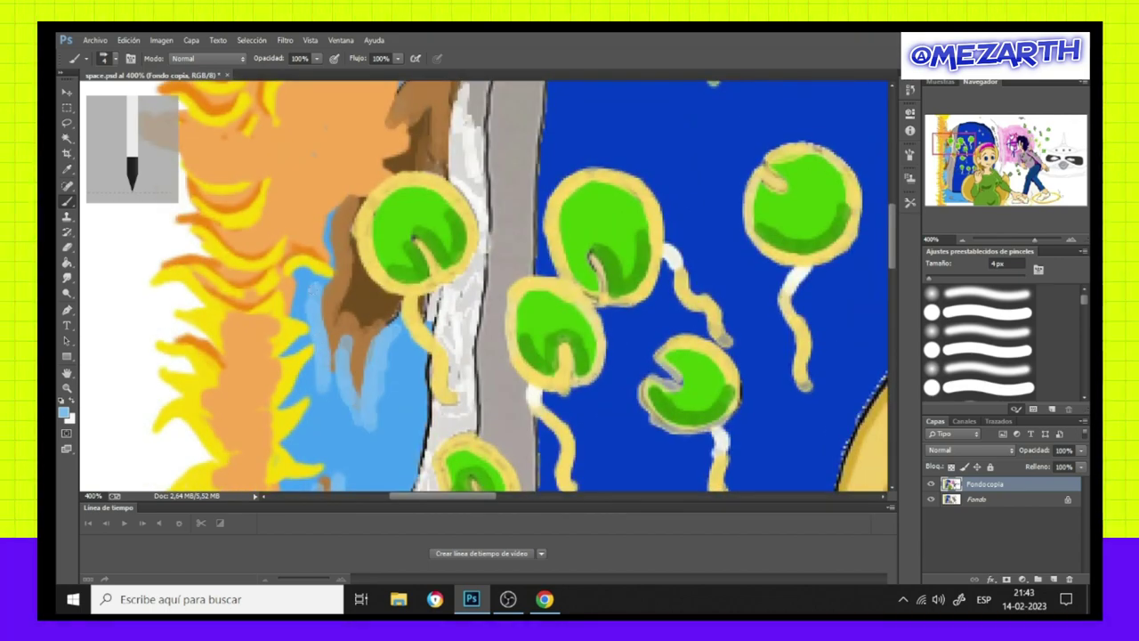
Sample white and cover the grey streaks in the arch's white strip.
{"action": "left_click", "coordinate": [477, 179], "text": "alt"}
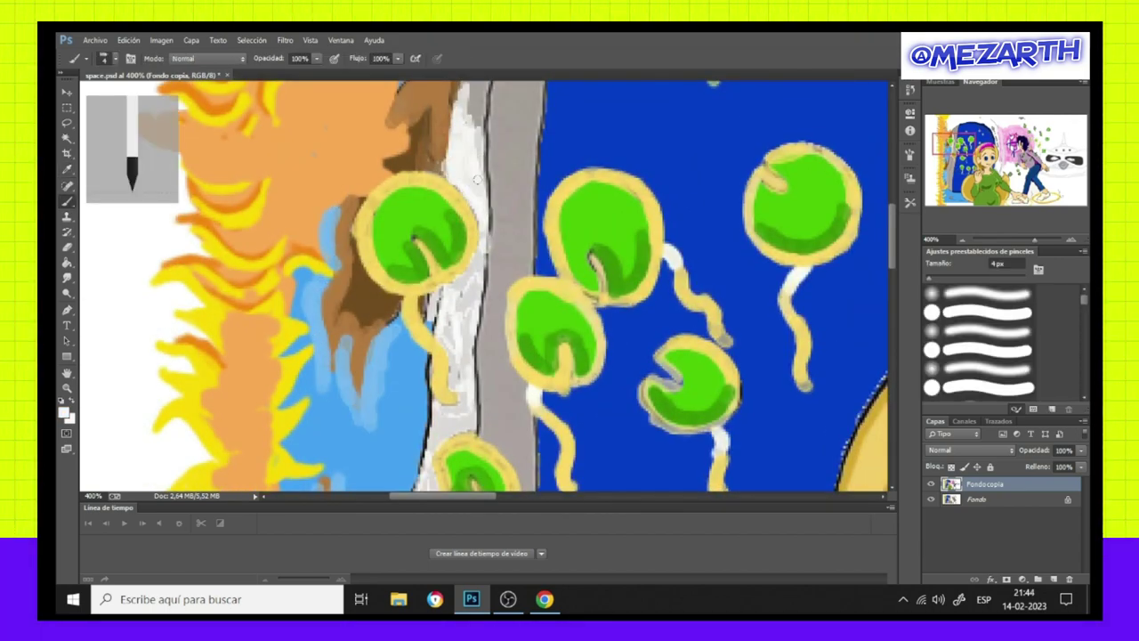
{"action": "left_click_drag", "start_coordinate": [479, 231], "coordinate": [449, 387]}
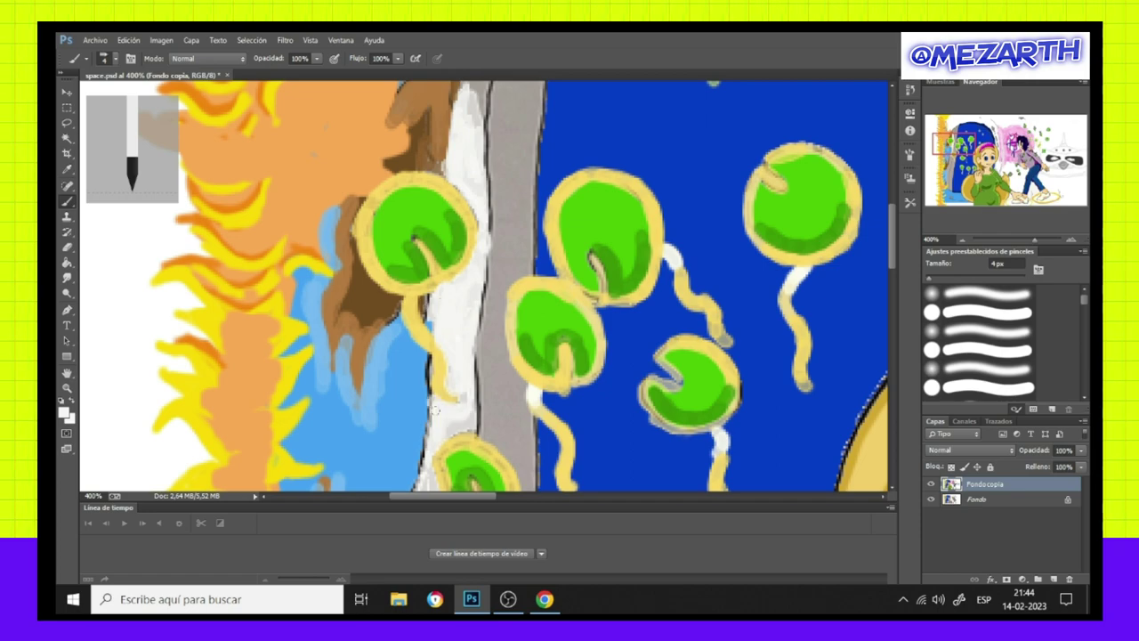
{"action": "scroll", "coordinate": [434, 410], "scroll_direction": "down", "scroll_amount": 4}
{"action": "left_click_drag", "start_coordinate": [417, 134], "coordinate": [400, 254]}
{"action": "left_click_drag", "start_coordinate": [405, 201], "coordinate": [396, 289]}
{"action": "mouse_move", "coordinate": [441, 205]}
{"action": "left_mouse_down"}
{"action": "mouse_move", "coordinate": [454, 250]}
{"action": "mouse_move", "coordinate": [391, 356]}
{"action": "left_mouse_up"}
{"action": "left_click_drag", "start_coordinate": [419, 267], "coordinate": [352, 472]}
{"action": "left_click_drag", "start_coordinate": [436, 285], "coordinate": [356, 471]}
{"action": "left_click_drag", "start_coordinate": [427, 329], "coordinate": [374, 481]}
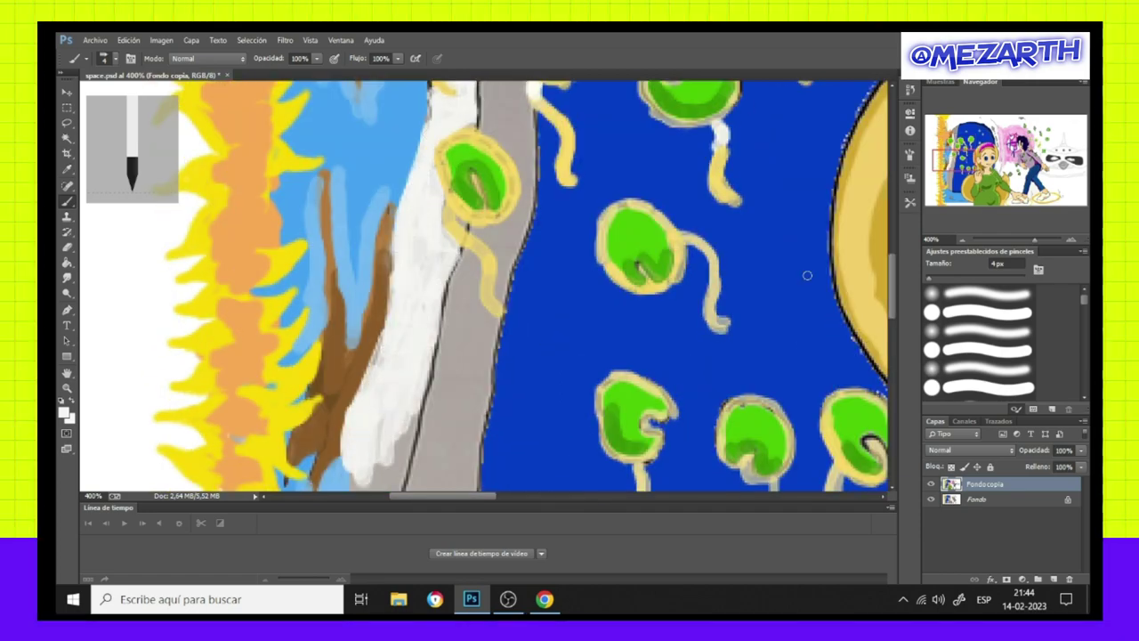
Cover the remaining grey in the white strip with more white strokes.
{"action": "scroll", "coordinate": [365, 356], "scroll_direction": "down", "scroll_amount": 3}
{"action": "left_click_drag", "start_coordinate": [365, 320], "coordinate": [352, 422]}
{"action": "scroll", "coordinate": [352, 418], "scroll_direction": "down", "scroll_amount": 2}
{"action": "mouse_move", "coordinate": [351, 316]}
{"action": "left_mouse_down"}
{"action": "mouse_move", "coordinate": [347, 412]}
{"action": "mouse_move", "coordinate": [361, 325]}
{"action": "left_mouse_up"}
{"action": "mouse_move", "coordinate": [360, 400]}
{"action": "left_mouse_down"}
{"action": "mouse_move", "coordinate": [369, 240]}
{"action": "mouse_move", "coordinate": [379, 481]}
{"action": "mouse_move", "coordinate": [383, 214]}
{"action": "left_mouse_up"}
{"action": "left_click_drag", "start_coordinate": [391, 334], "coordinate": [400, 98]}
{"action": "scroll", "coordinate": [418, 259], "scroll_direction": "up", "scroll_amount": 5}
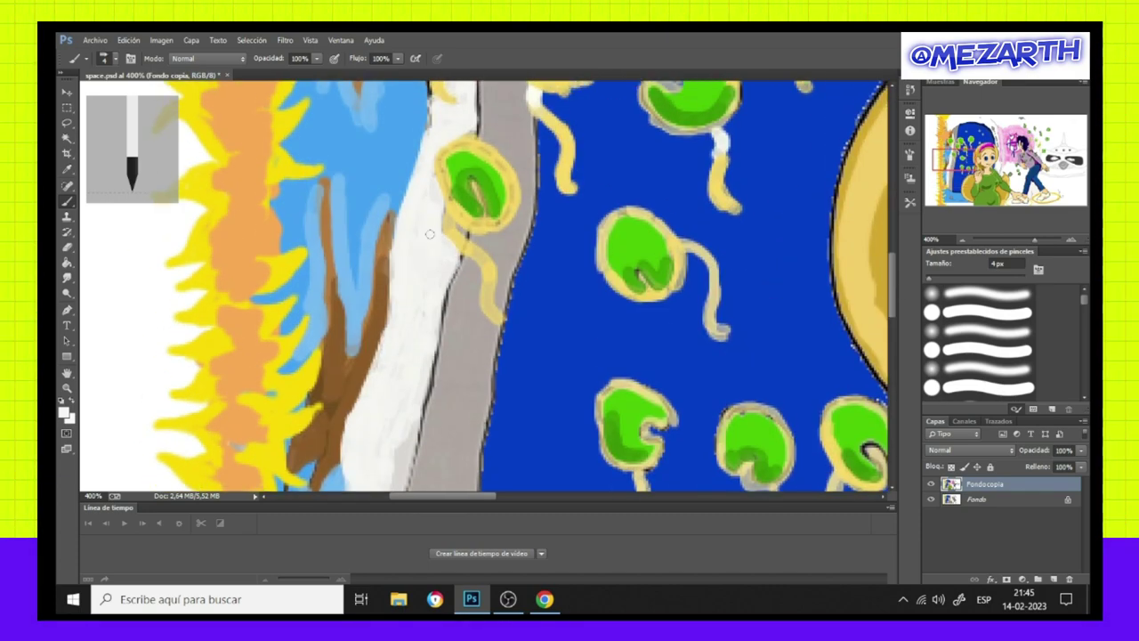
{"action": "scroll", "coordinate": [430, 233], "scroll_direction": "up", "scroll_amount": 3}
{"action": "scroll", "coordinate": [439, 177], "scroll_direction": "up", "scroll_amount": 4}
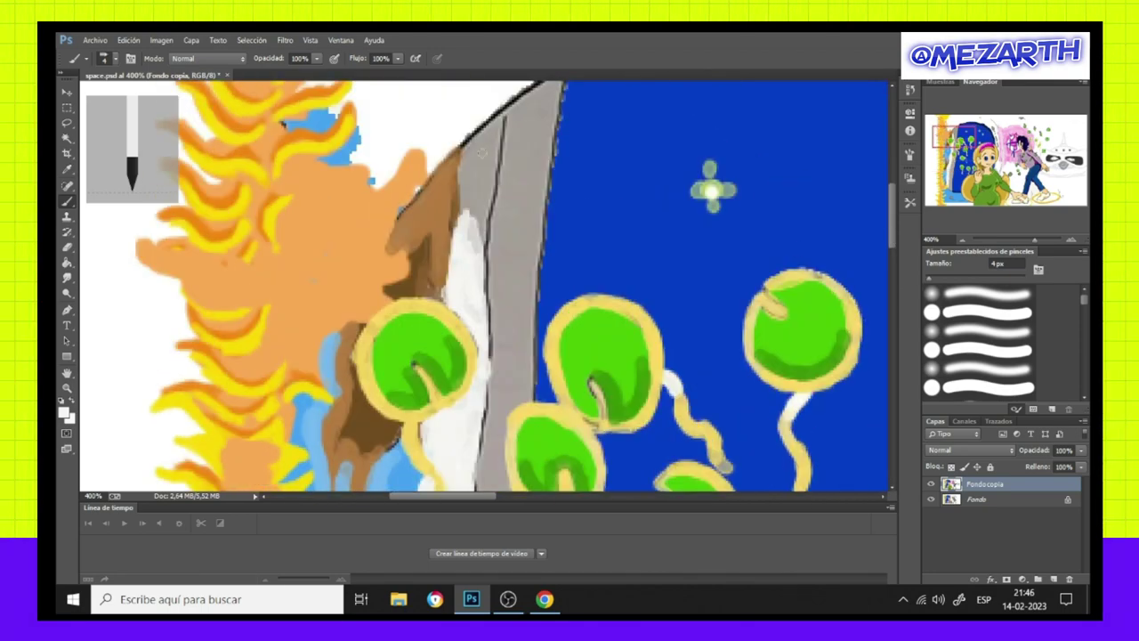
Pick light blue, stroke it along the white strip, then zoom out to 100%.
{"action": "key", "text": "i"}
{"action": "left_click", "coordinate": [64, 412]}
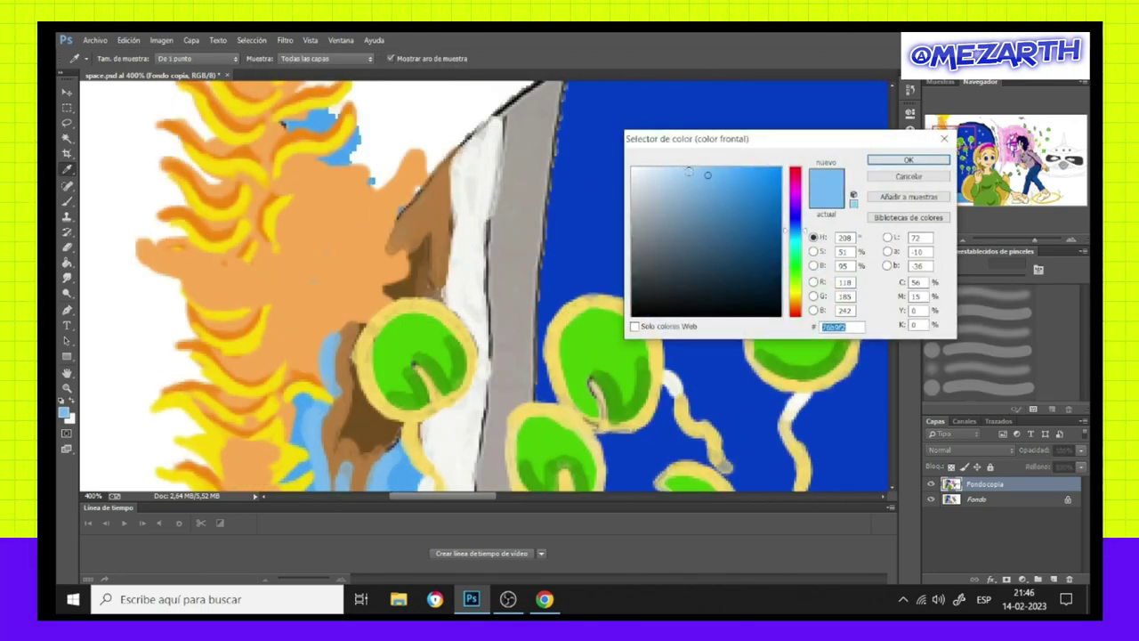
{"action": "left_click", "coordinate": [908, 158]}
{"action": "key", "text": "b"}
{"action": "mouse_move", "coordinate": [500, 186]}
{"action": "left_mouse_down"}
{"action": "mouse_move", "coordinate": [486, 269]}
{"action": "mouse_move", "coordinate": [492, 415]}
{"action": "left_mouse_up"}
{"action": "left_click_drag", "start_coordinate": [506, 228], "coordinate": [500, 310]}
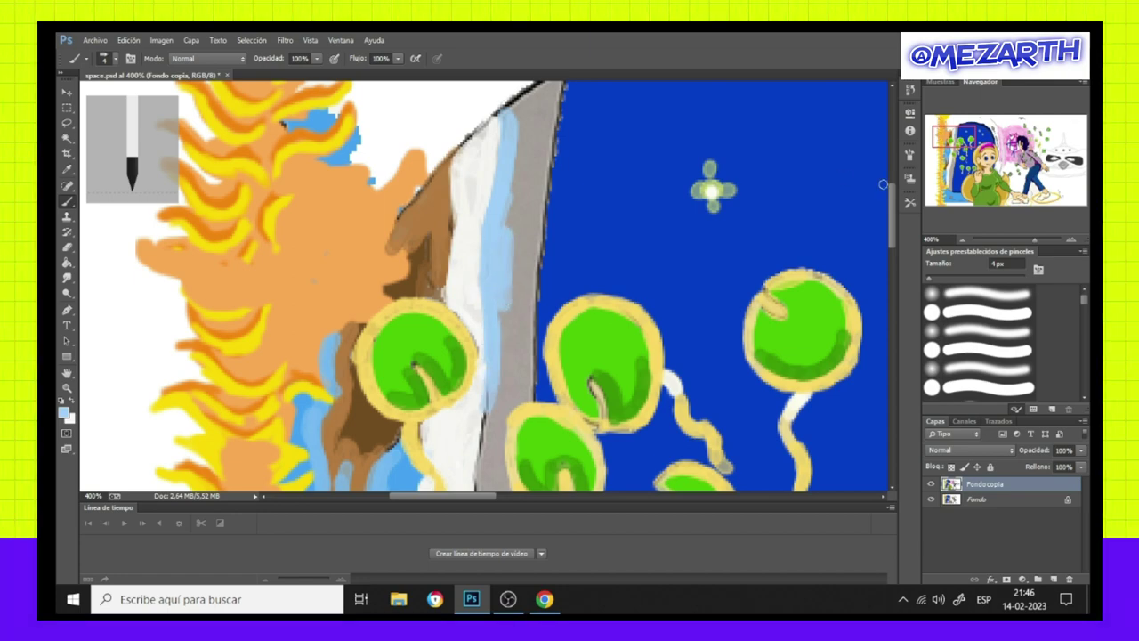
{"action": "scroll", "coordinate": [487, 267], "scroll_direction": "down", "scroll_amount": 3}
{"action": "left_click_drag", "start_coordinate": [485, 203], "coordinate": [479, 374]}
{"action": "left_click_drag", "start_coordinate": [499, 331], "coordinate": [491, 200]}
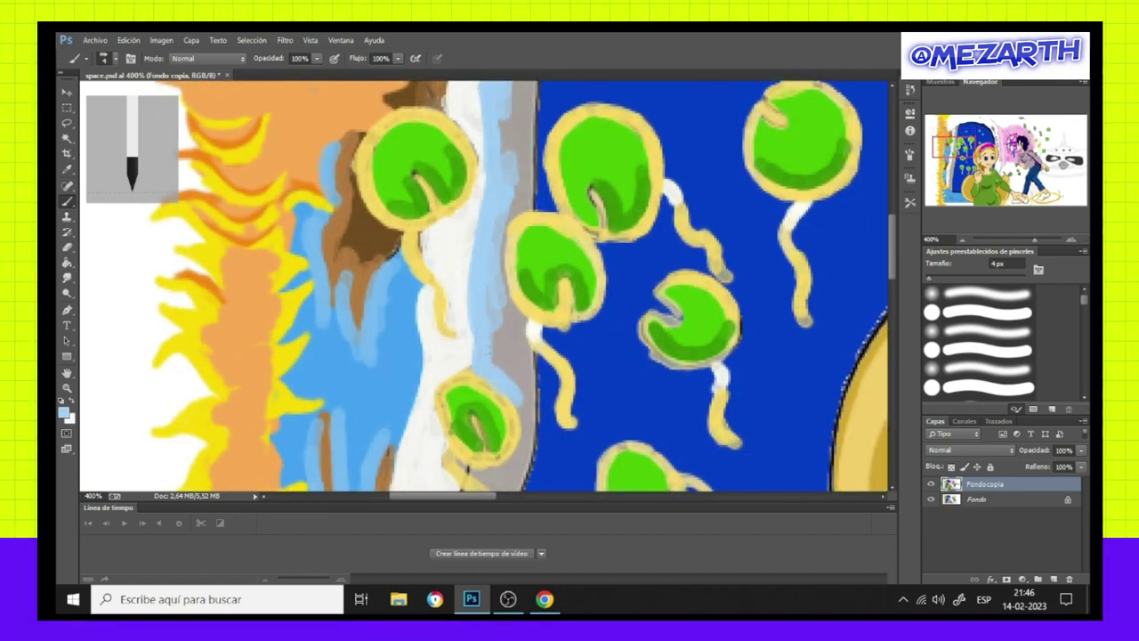
{"action": "scroll", "coordinate": [896, 265], "scroll_direction": "down", "scroll_amount": 5}
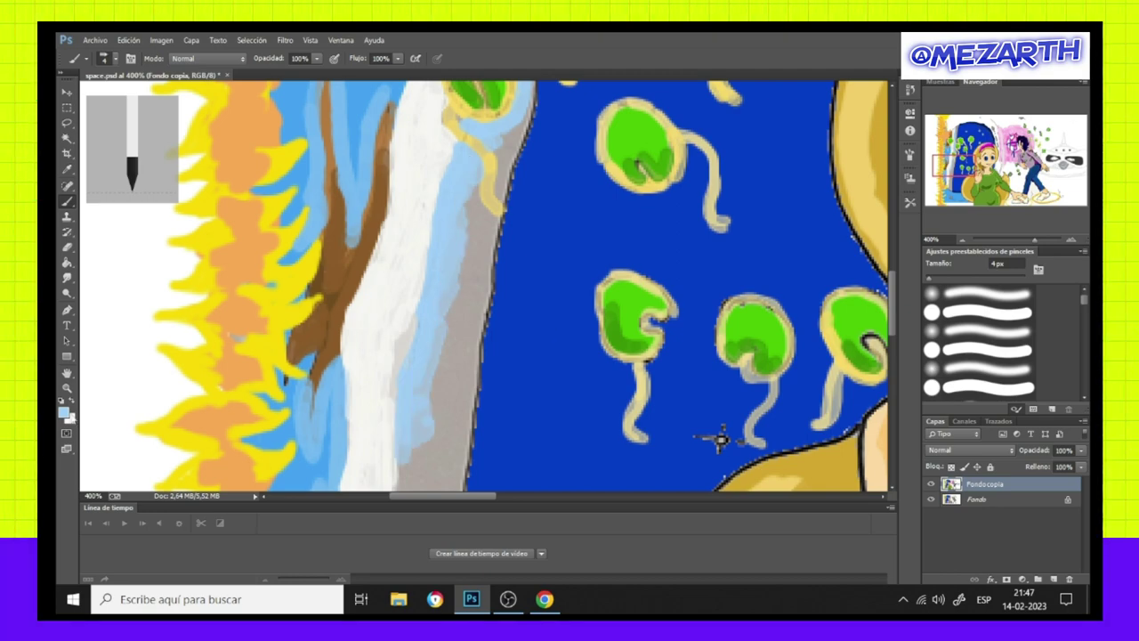
{"action": "left_click", "coordinate": [64, 411]}
{"action": "left_click", "coordinate": [909, 160]}
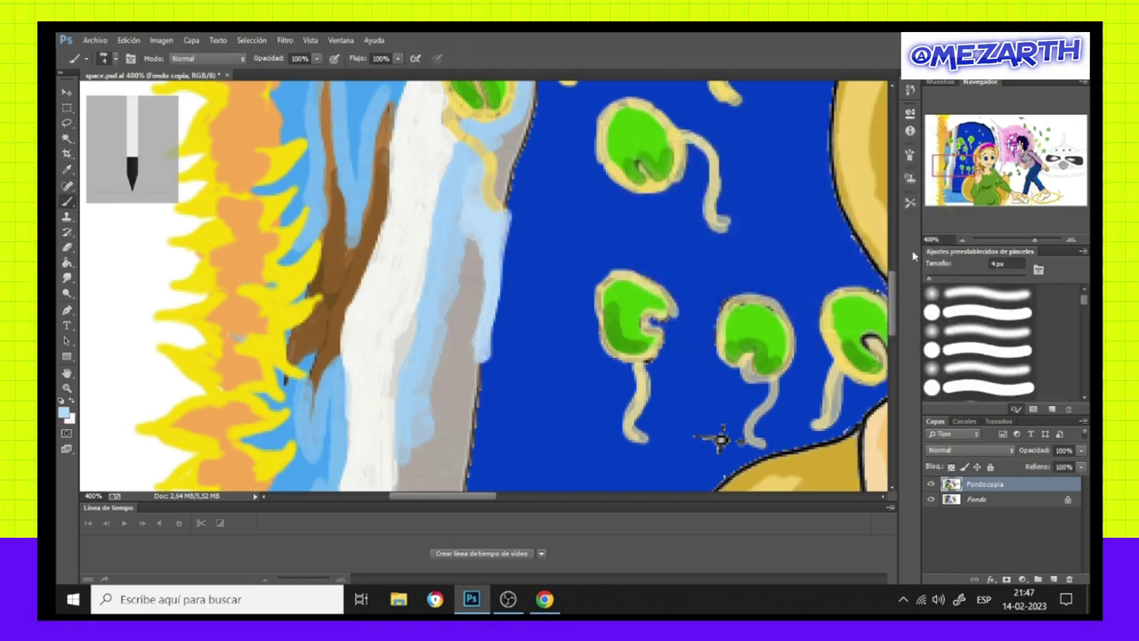
{"action": "left_click_drag", "start_coordinate": [988, 240], "coordinate": [959, 240]}
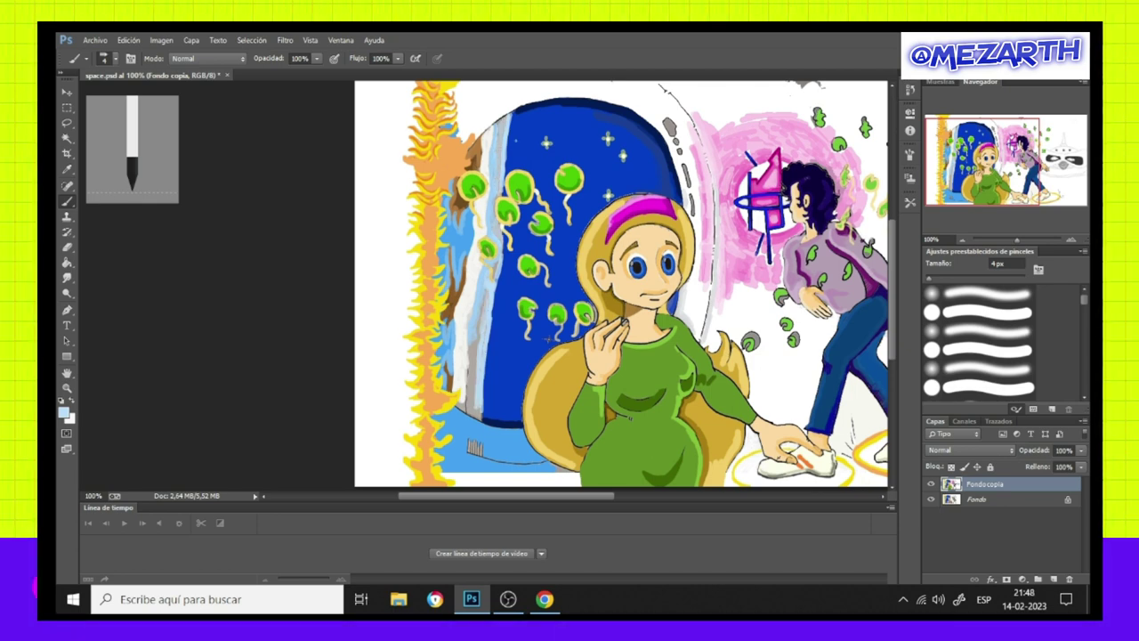
Make white the paint colour, zoom out to 66.67%, and set the brush to 8 px.
{"action": "key", "text": "x"}
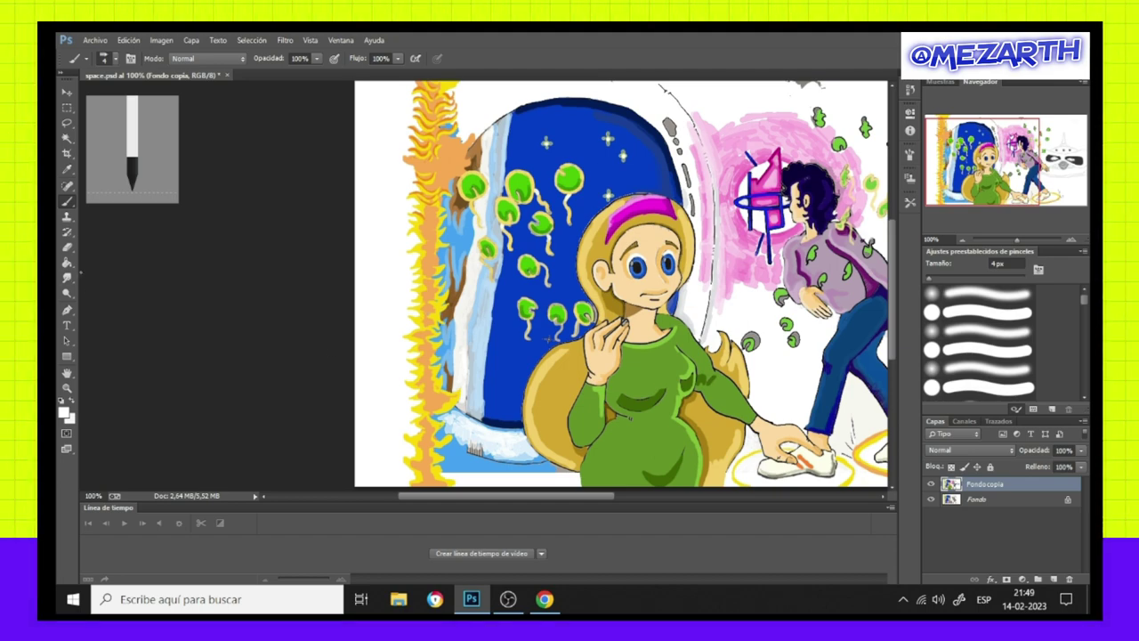
{"action": "key", "text": "ctrl+minus"}
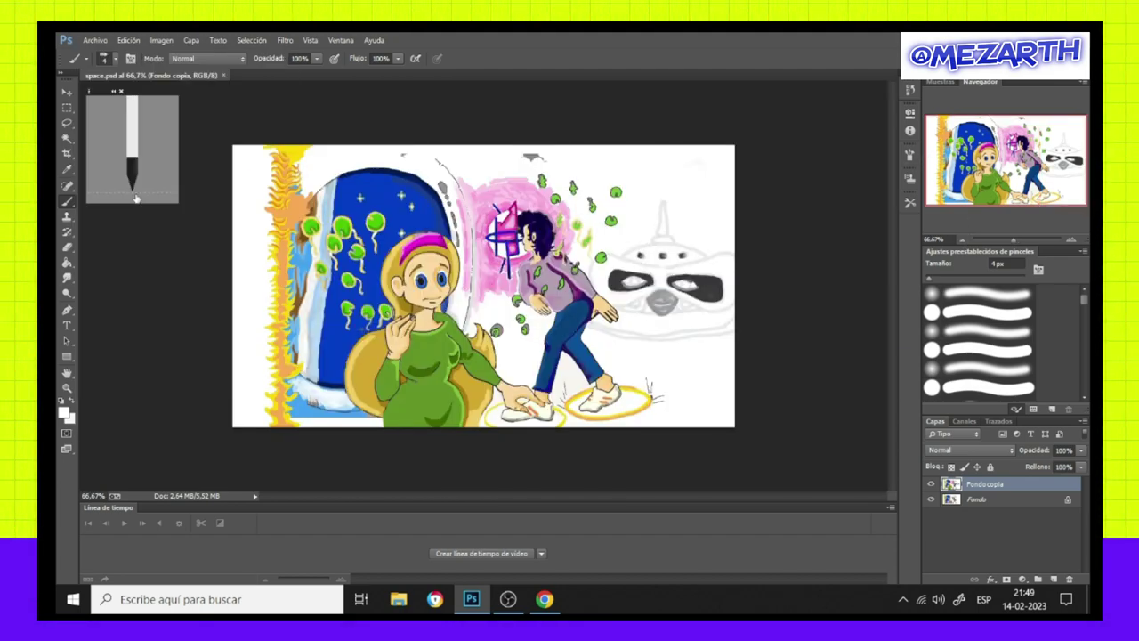
{"action": "left_click", "coordinate": [910, 153]}
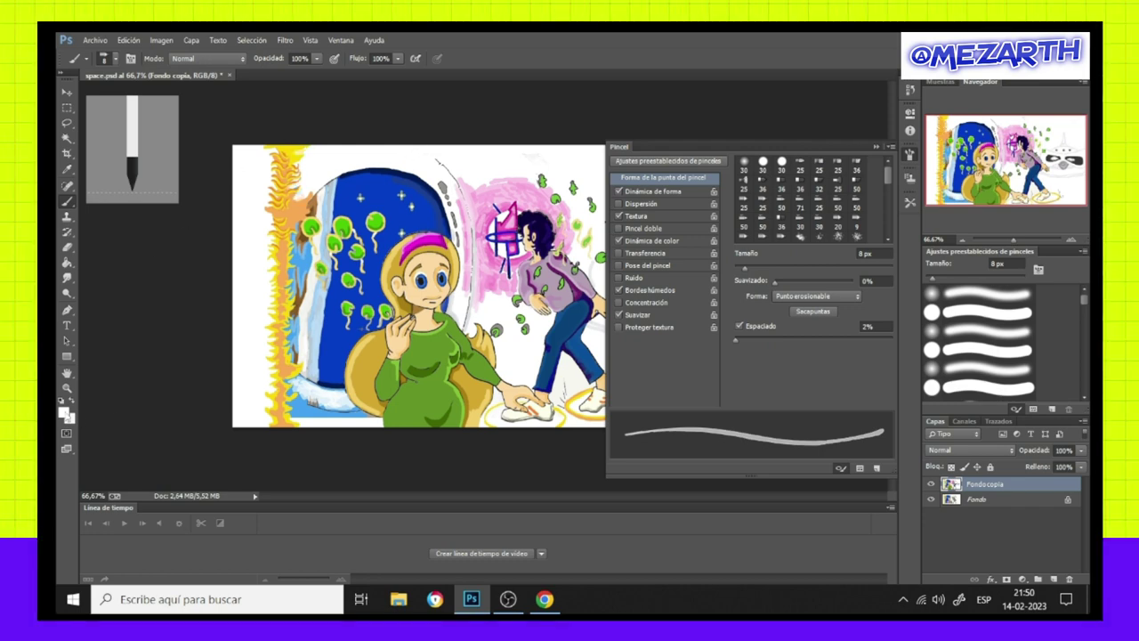
{"action": "key", "text": "F5"}
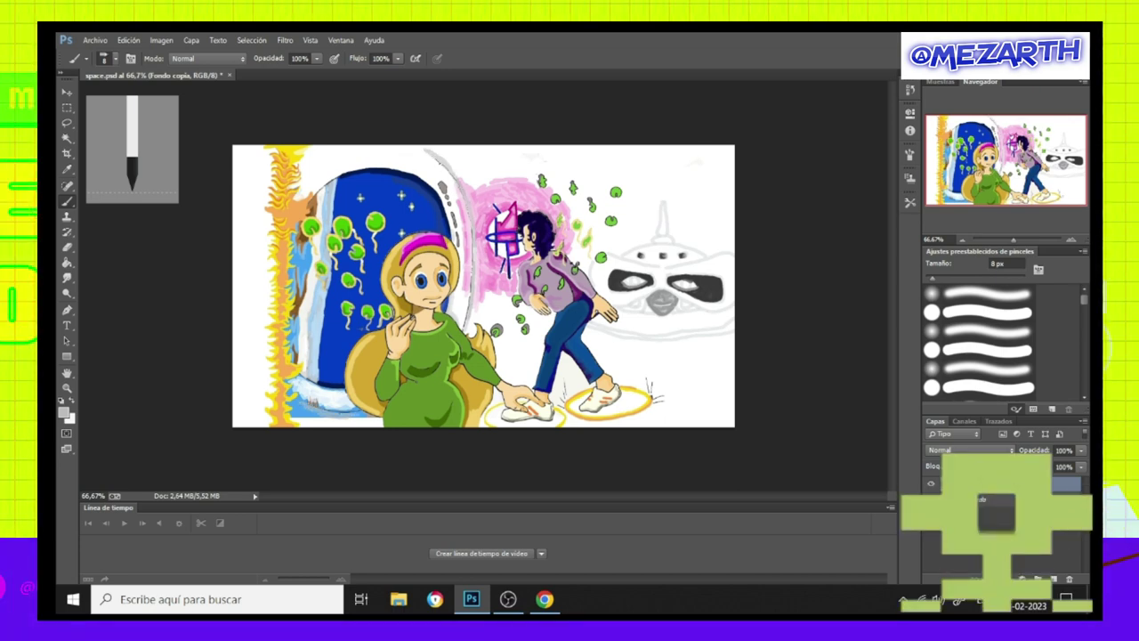
Draw grey arcs at the left edge and paint a dark grey saucer ellipse under the robot.
{"action": "left_click_drag", "start_coordinate": [267, 377], "coordinate": [242, 340]}
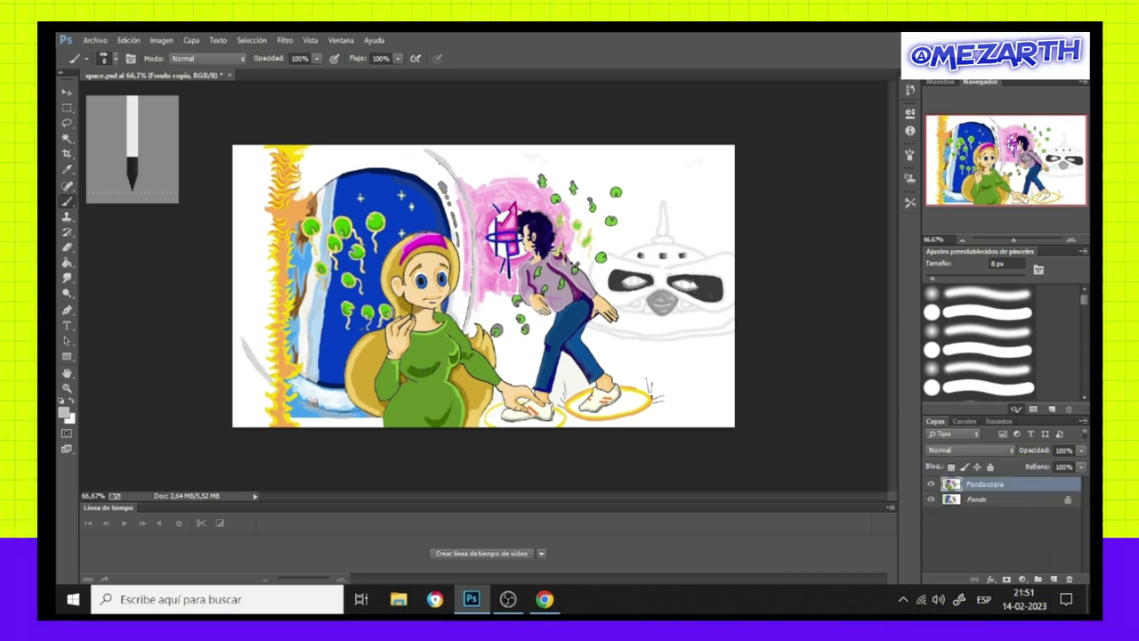
{"action": "left_click_drag", "start_coordinate": [267, 156], "coordinate": [238, 219]}
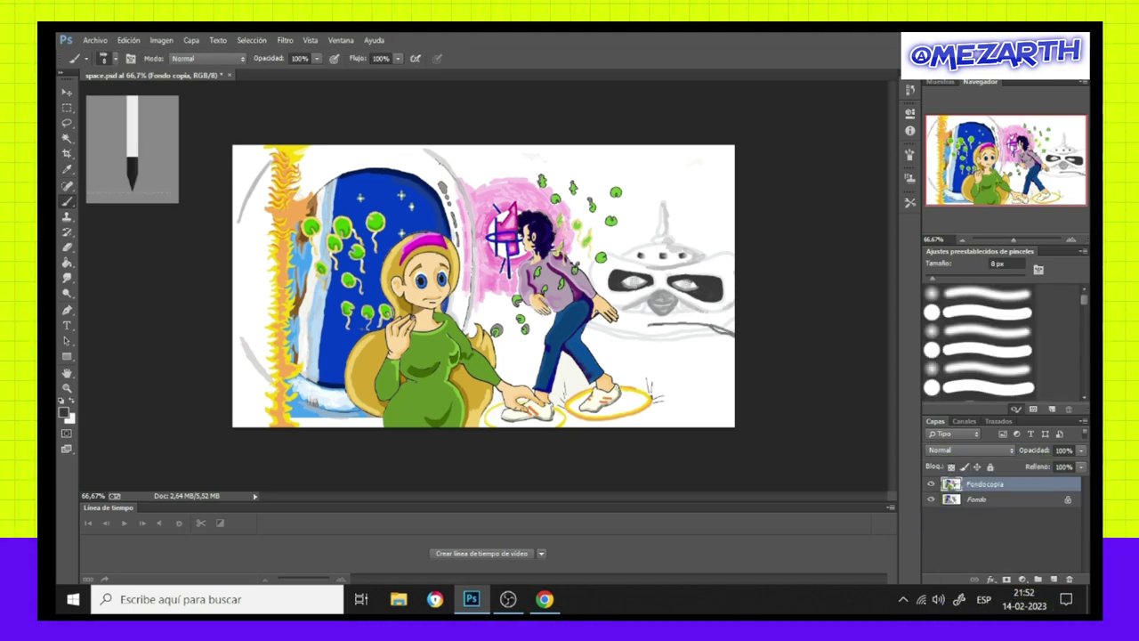
{"action": "left_click_drag", "start_coordinate": [648, 349], "coordinate": [733, 342]}
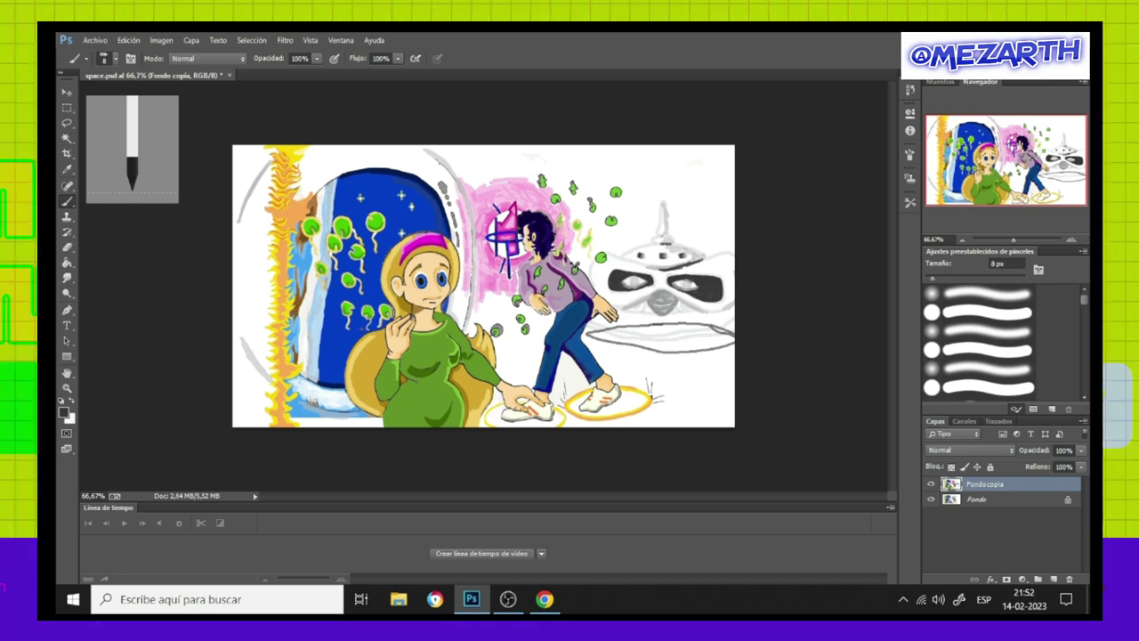
{"action": "mouse_move", "coordinate": [693, 330]}
{"action": "left_mouse_down"}
{"action": "mouse_move", "coordinate": [593, 352]}
{"action": "mouse_move", "coordinate": [721, 347]}
{"action": "mouse_move", "coordinate": [653, 332]}
{"action": "mouse_move", "coordinate": [678, 353]}
{"action": "left_mouse_up"}
{"action": "left_click_drag", "start_coordinate": [595, 335], "coordinate": [725, 322]}
{"action": "mouse_move", "coordinate": [596, 338]}
{"action": "left_mouse_down"}
{"action": "mouse_move", "coordinate": [730, 347]}
{"action": "mouse_move", "coordinate": [591, 354]}
{"action": "left_mouse_up"}
{"action": "left_click_drag", "start_coordinate": [687, 328], "coordinate": [676, 354]}
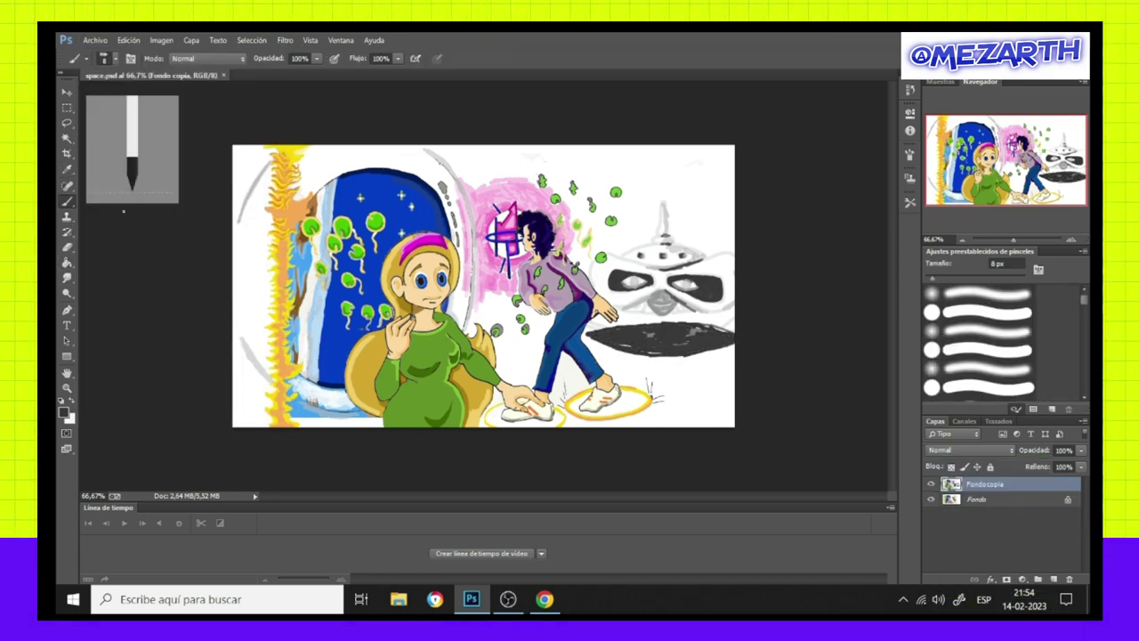
{"action": "key", "text": "e"}
{"action": "key", "text": "ctrl+plus"}
{"action": "key", "text": "ctrl+plus"}
Set the eraser to 12 px and erase stray grey marks beside the saucer.
{"action": "left_click_drag", "start_coordinate": [688, 321], "coordinate": [572, 283]}
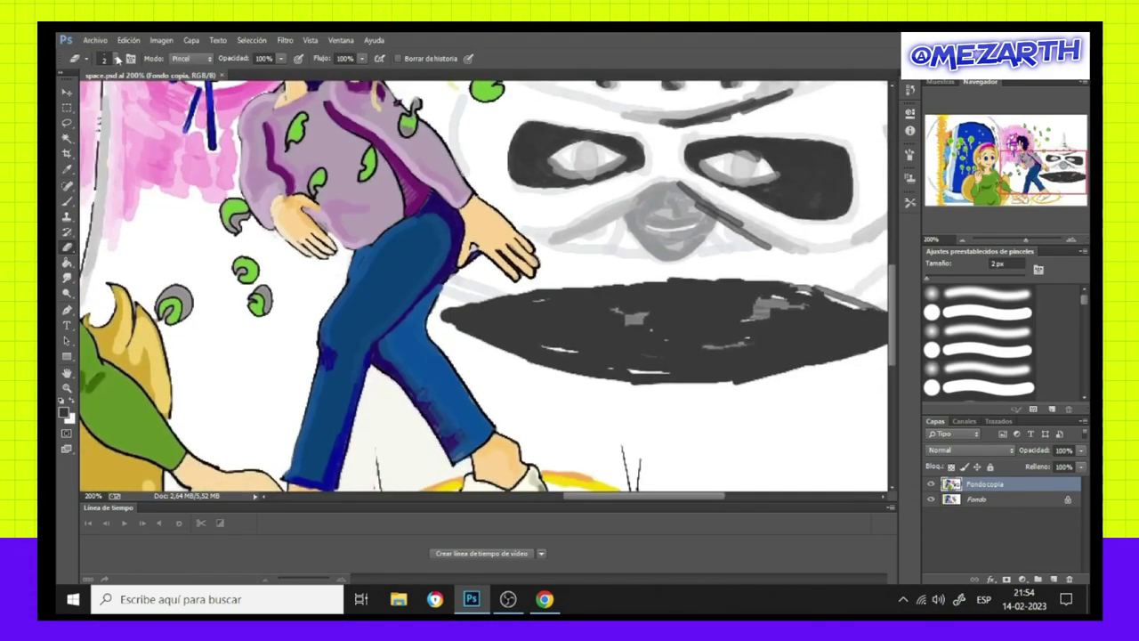
{"action": "left_click", "coordinate": [104, 58]}
{"action": "key", "text": "Return"}
{"action": "left_click_drag", "start_coordinate": [838, 290], "coordinate": [814, 303]}
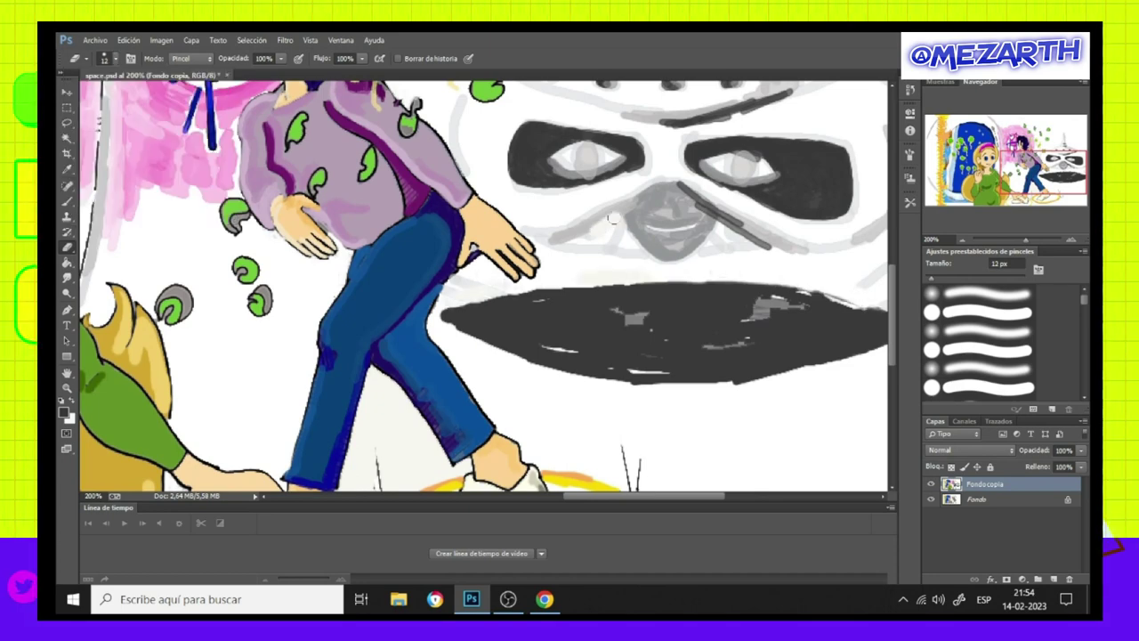
{"action": "left_click_drag", "start_coordinate": [796, 227], "coordinate": [699, 260]}
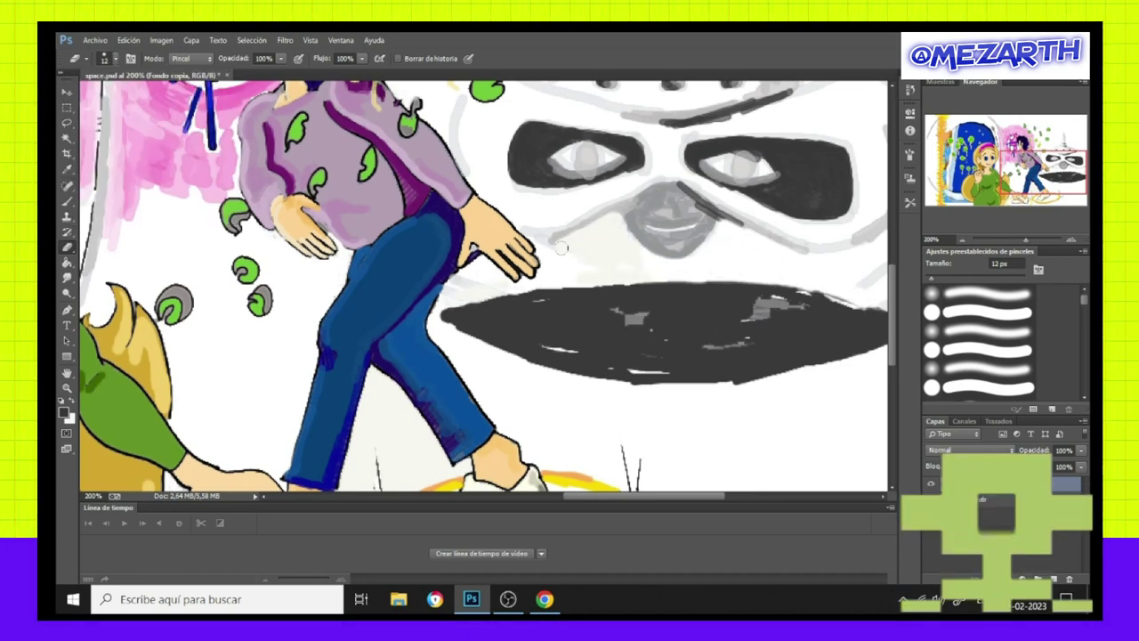
Sample white as the paint colour and zoom out to the whole drawing.
{"action": "key", "text": "i"}
{"action": "left_click", "coordinate": [462, 150]}
{"action": "key", "text": "b"}
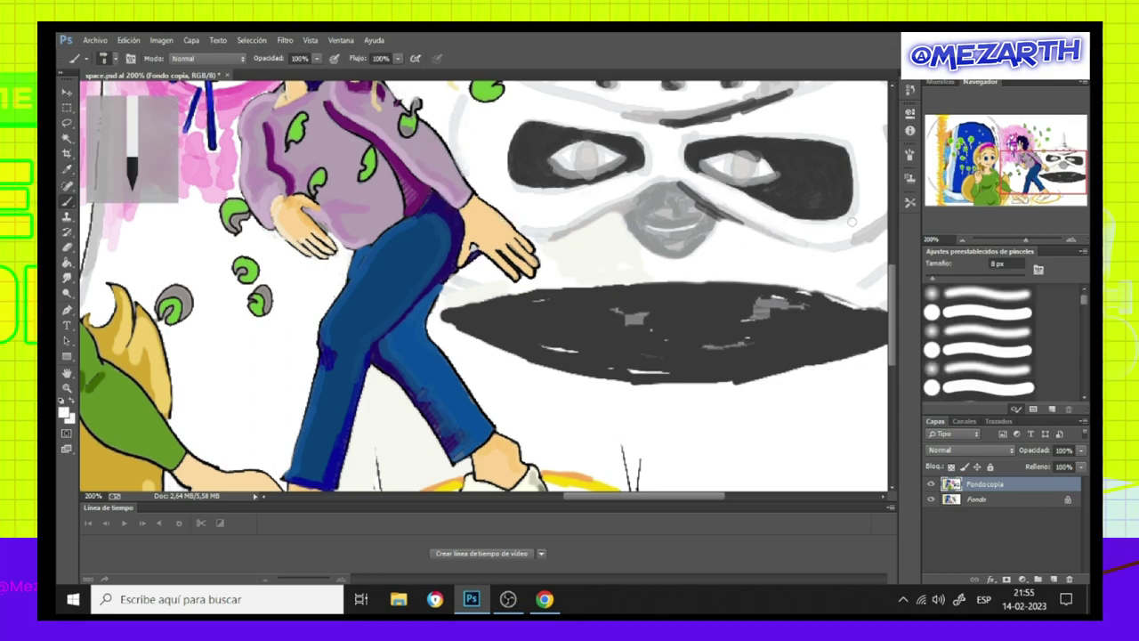
{"action": "scroll", "coordinate": [813, 323], "scroll_direction": "right", "scroll_amount": 5}
{"action": "scroll", "coordinate": [813, 323], "scroll_direction": "up", "scroll_amount": 5}
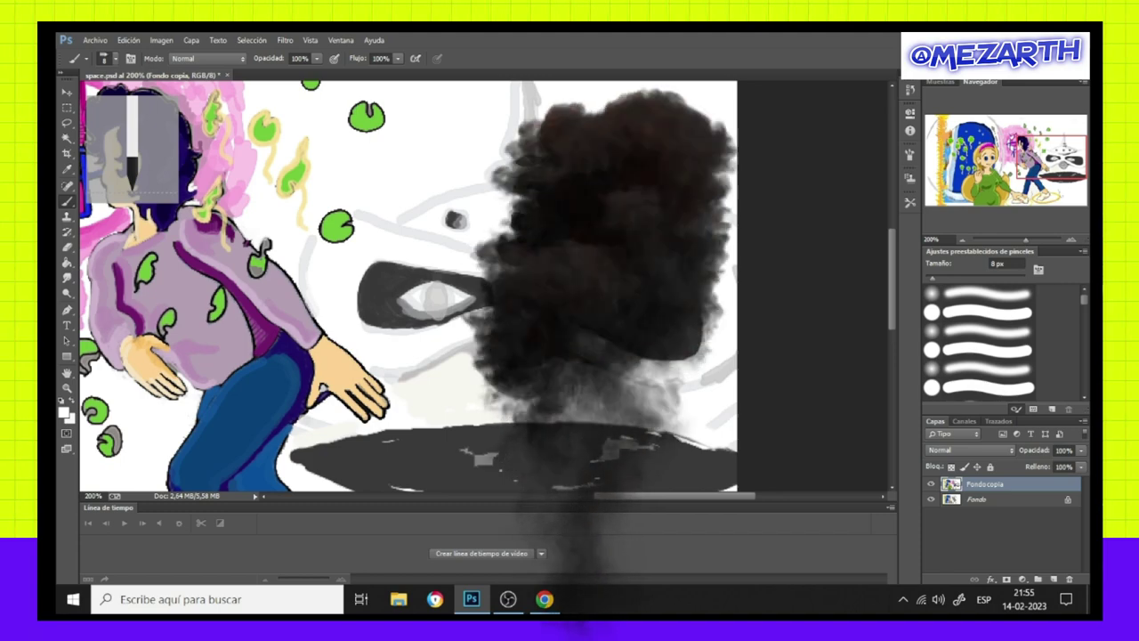
{"action": "left_click", "coordinate": [63, 410]}
{"action": "key", "text": "Return"}
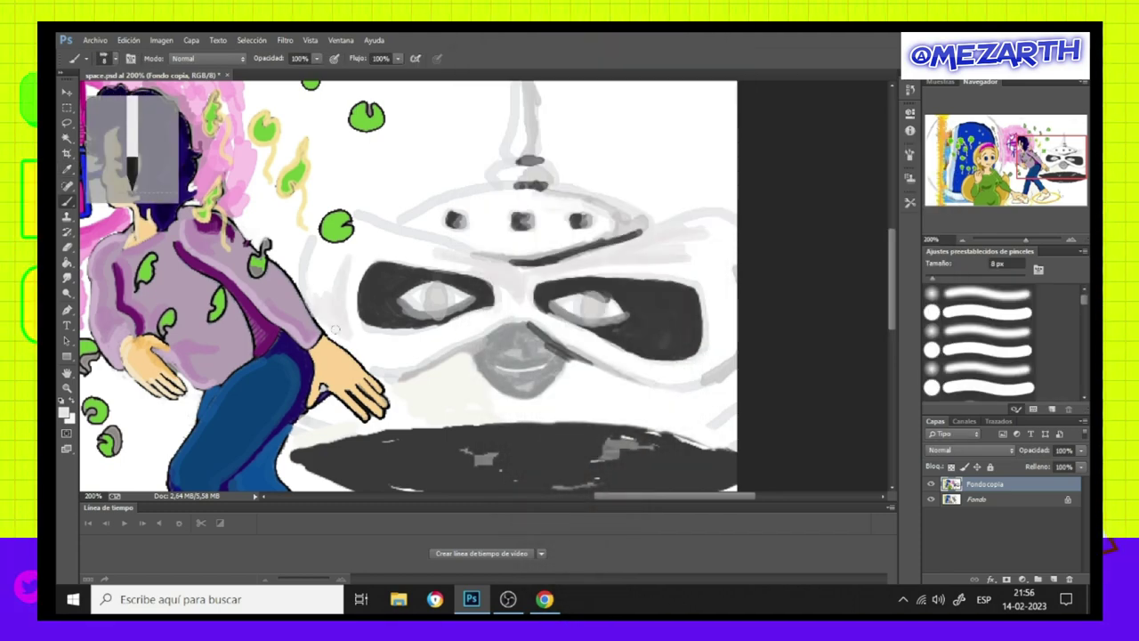
{"action": "key", "text": "ctrl+minus"}
{"action": "key", "text": "ctrl+minus"}
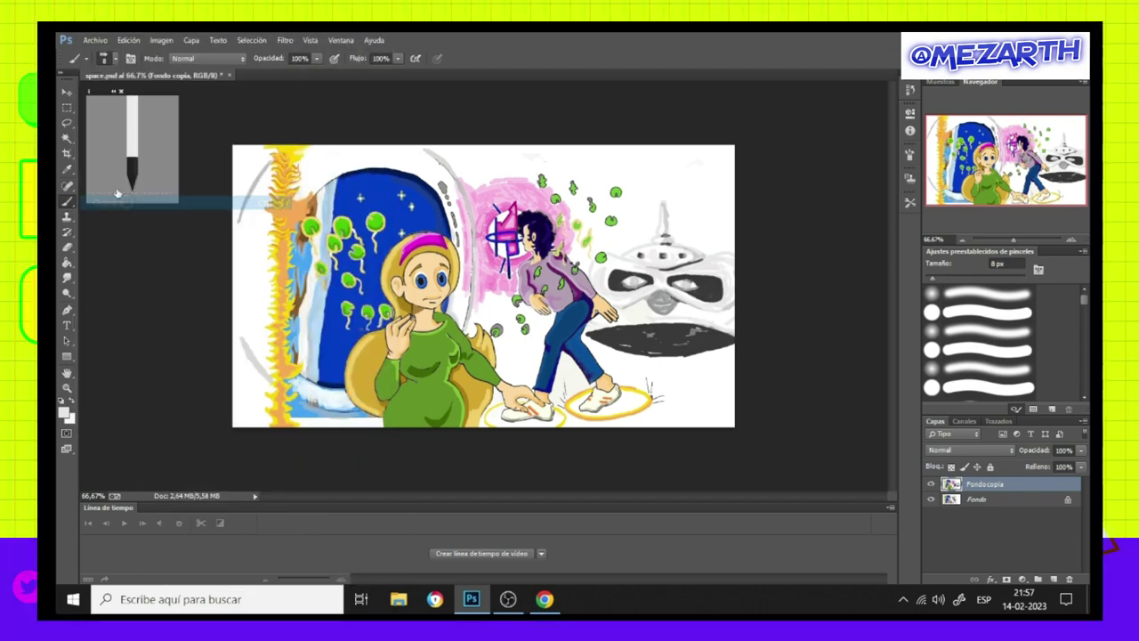
Sample a dark colour and darken the saucer's top edge and underside.
{"action": "key", "text": "i"}
{"action": "left_click", "coordinate": [63, 409]}
{"action": "key", "text": "Return"}
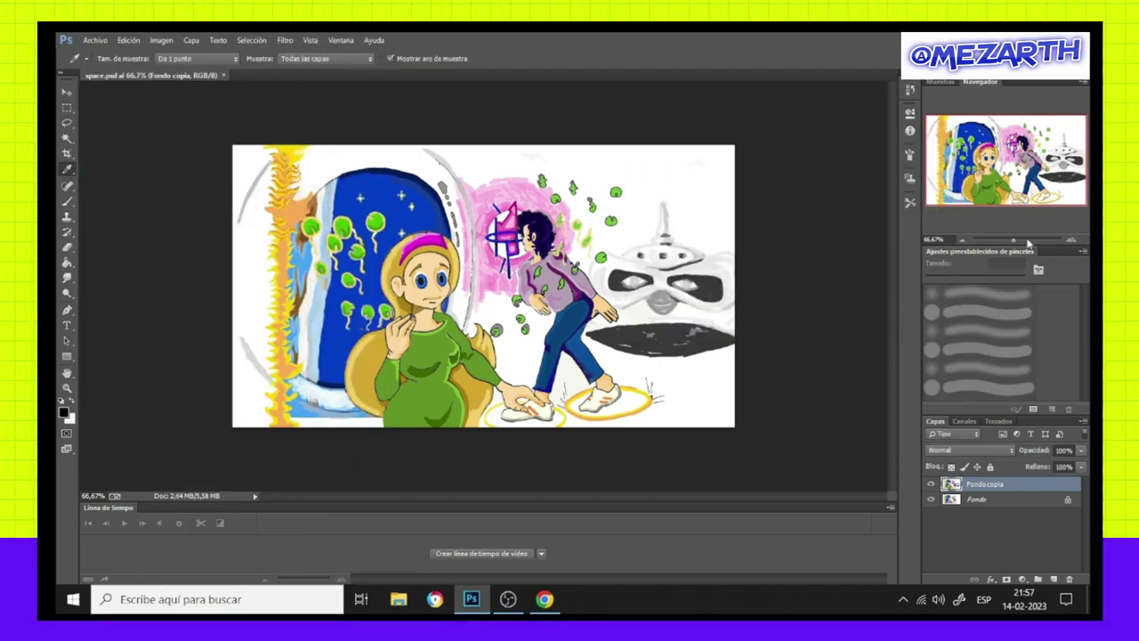
{"action": "scroll", "coordinate": [658, 314], "scroll_direction": "up", "scroll_amount": 2}
{"action": "key", "text": "b"}
{"action": "mouse_move", "coordinate": [447, 365]}
{"action": "left_mouse_down"}
{"action": "mouse_move", "coordinate": [498, 349]}
{"action": "mouse_move", "coordinate": [766, 336]}
{"action": "mouse_move", "coordinate": [859, 365]}
{"action": "left_mouse_up"}
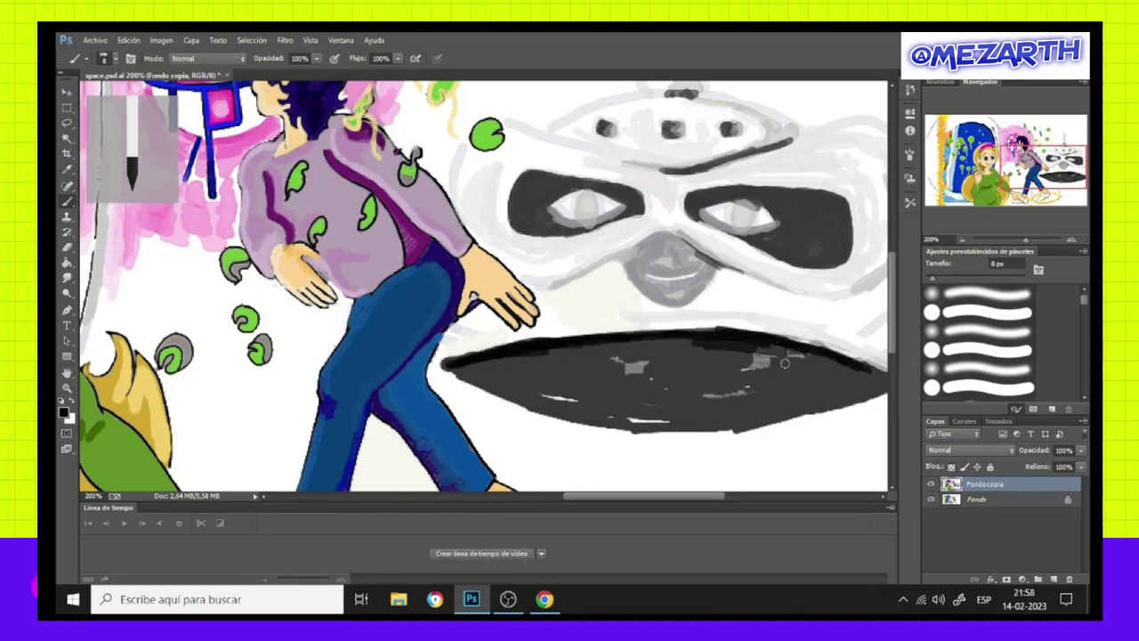
{"action": "mouse_move", "coordinate": [785, 363]}
{"action": "left_mouse_down"}
{"action": "mouse_move", "coordinate": [748, 401]}
{"action": "mouse_move", "coordinate": [814, 374]}
{"action": "left_mouse_up"}
{"action": "mouse_move", "coordinate": [733, 394]}
{"action": "left_mouse_down"}
{"action": "mouse_move", "coordinate": [787, 356]}
{"action": "mouse_move", "coordinate": [680, 342]}
{"action": "left_mouse_up"}
Darken the robot's nose, both eye patches and the mouth area with black strokes.
{"action": "left_click_drag", "start_coordinate": [666, 235], "coordinate": [705, 267]}
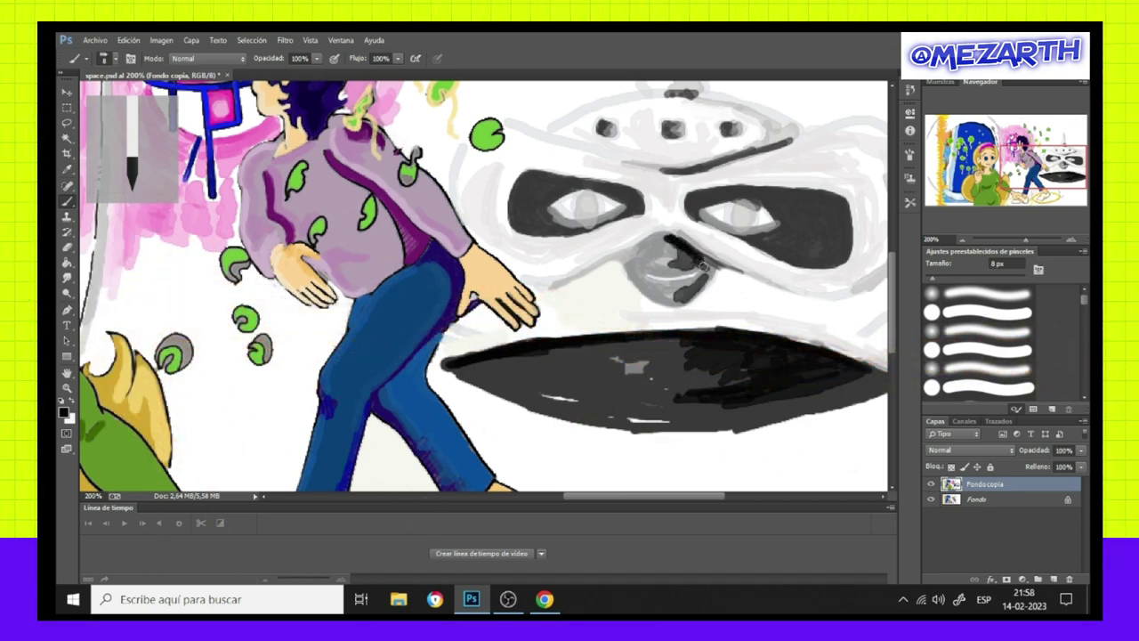
{"action": "left_click_drag", "start_coordinate": [773, 247], "coordinate": [836, 251]}
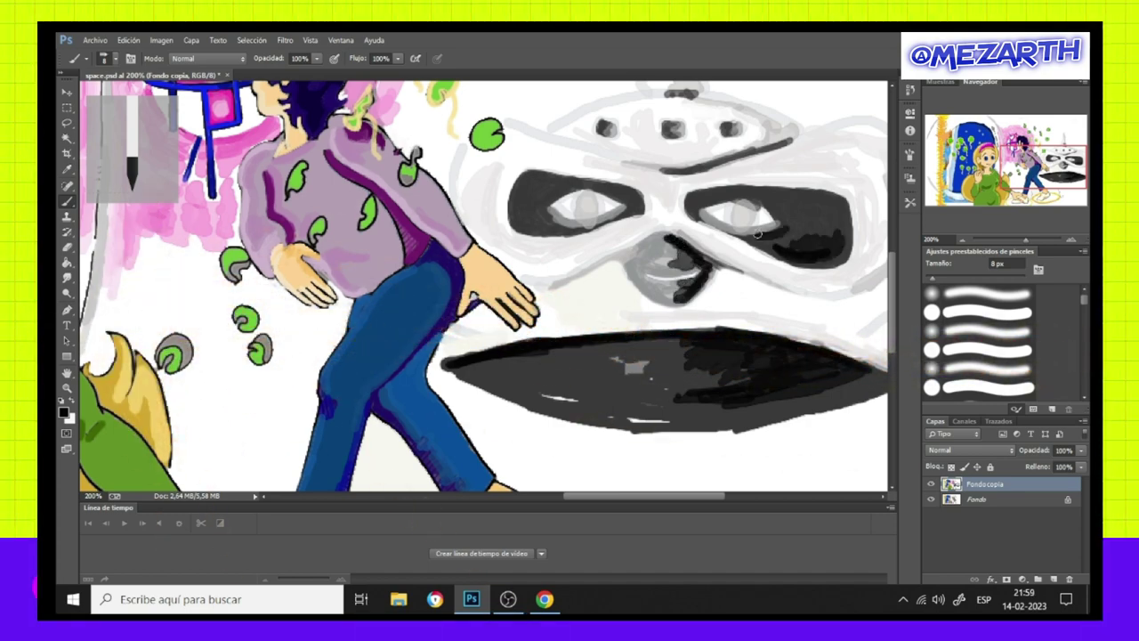
{"action": "left_click_drag", "start_coordinate": [738, 228], "coordinate": [779, 233]}
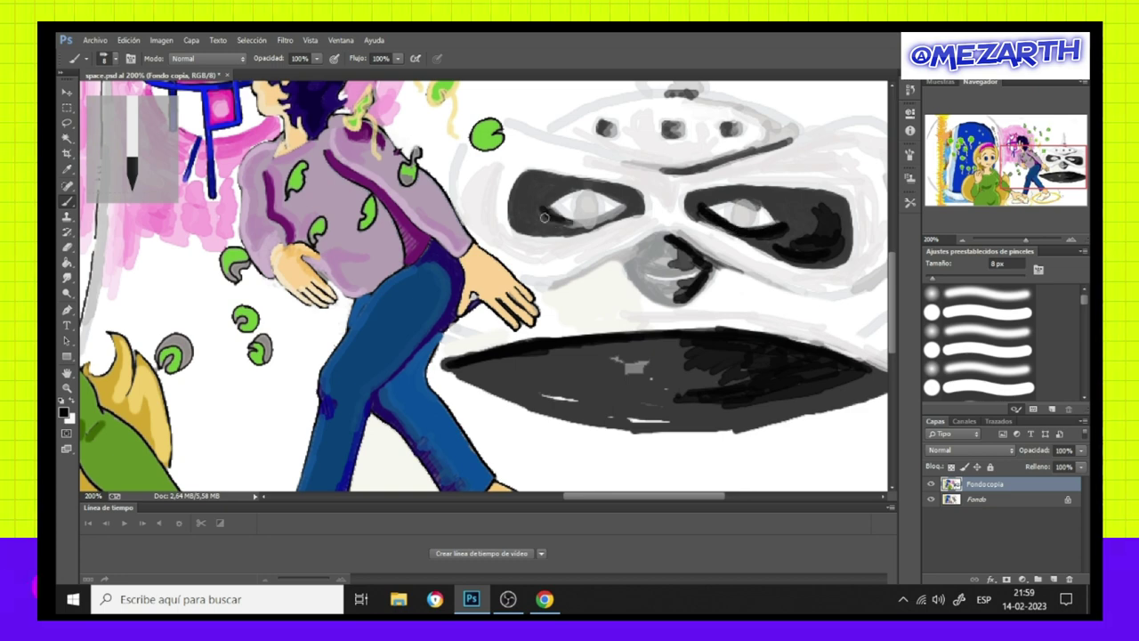
{"action": "left_click_drag", "start_coordinate": [537, 220], "coordinate": [527, 182]}
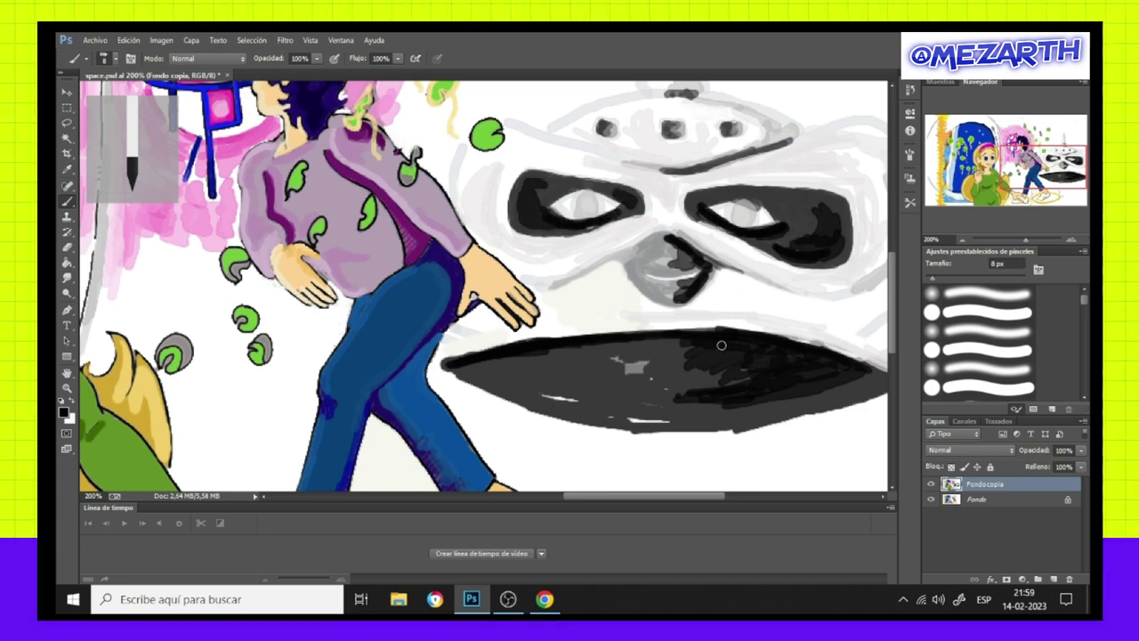
{"action": "left_click_drag", "start_coordinate": [746, 371], "coordinate": [608, 370]}
Add new layer Capa 1 and paint black over the mouth and upper left eye mask.
{"action": "left_click", "coordinate": [1053, 580]}
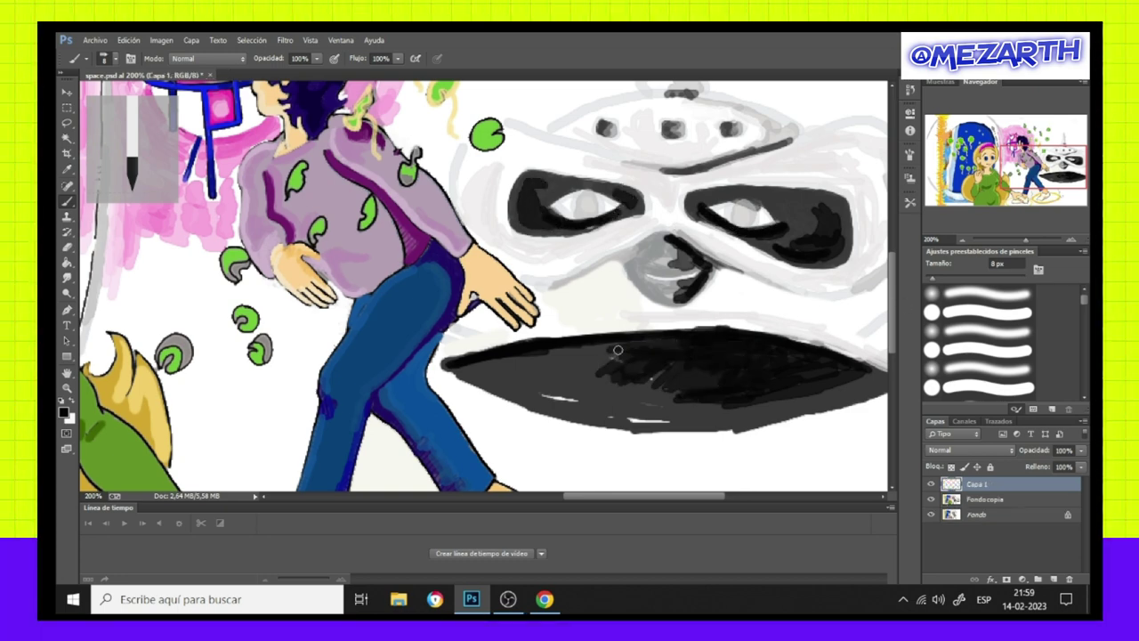
{"action": "mouse_move", "coordinate": [669, 333]}
{"action": "left_mouse_down"}
{"action": "mouse_move", "coordinate": [614, 392]}
{"action": "mouse_move", "coordinate": [561, 356]}
{"action": "left_mouse_up"}
{"action": "mouse_move", "coordinate": [623, 391]}
{"action": "left_mouse_down"}
{"action": "mouse_move", "coordinate": [485, 374]}
{"action": "mouse_move", "coordinate": [563, 344]}
{"action": "left_mouse_up"}
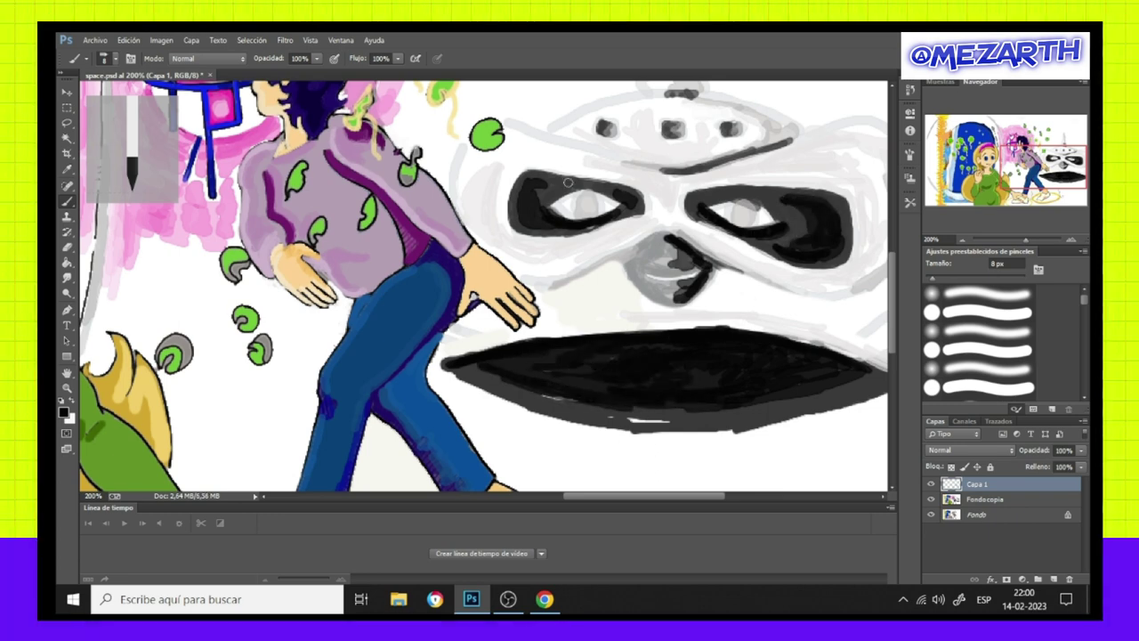
{"action": "left_click_drag", "start_coordinate": [568, 182], "coordinate": [639, 203]}
Adjust the foreground colour in the Color Picker, then switch back to black.
{"action": "left_click", "coordinate": [63, 411]}
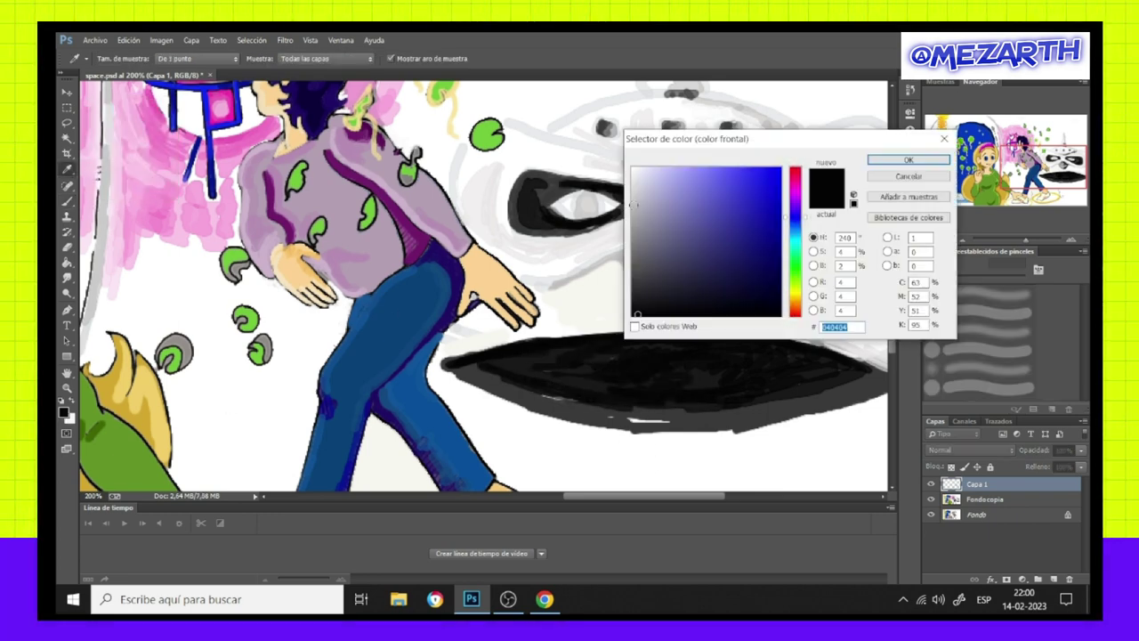
{"action": "left_click", "coordinate": [634, 157]}
{"action": "left_click", "coordinate": [894, 158]}
{"action": "mouse_move", "coordinate": [600, 496]}
{"action": "left_mouse_down"}
{"action": "mouse_move", "coordinate": [641, 492]}
{"action": "mouse_move", "coordinate": [630, 492]}
{"action": "left_mouse_up"}
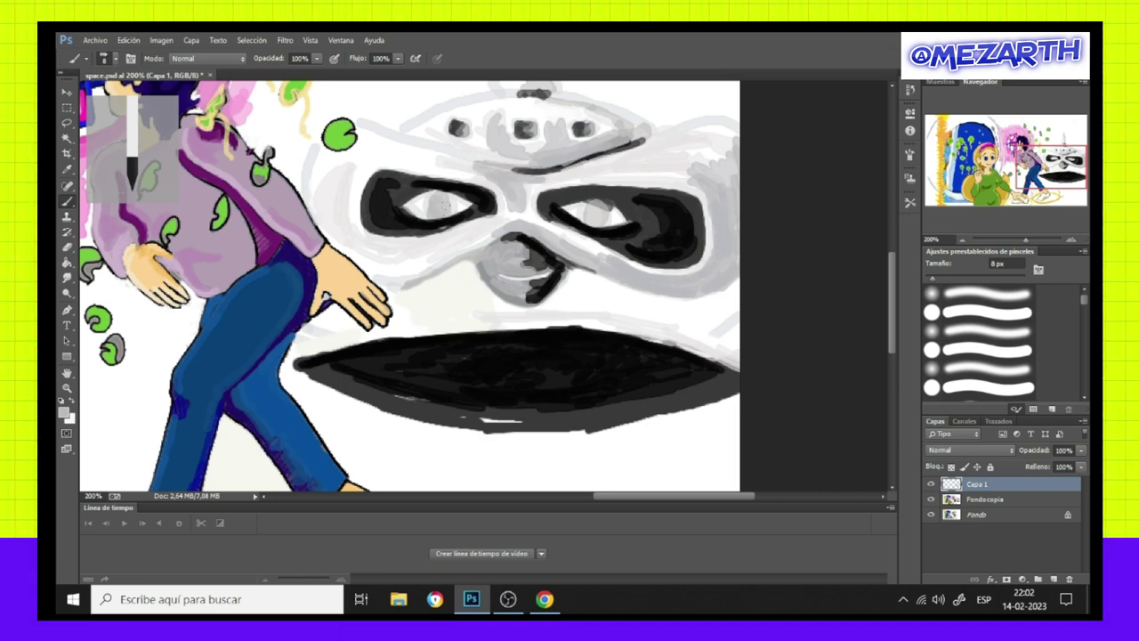
{"action": "left_click", "coordinate": [62, 412]}
{"action": "left_click", "coordinate": [920, 157]}
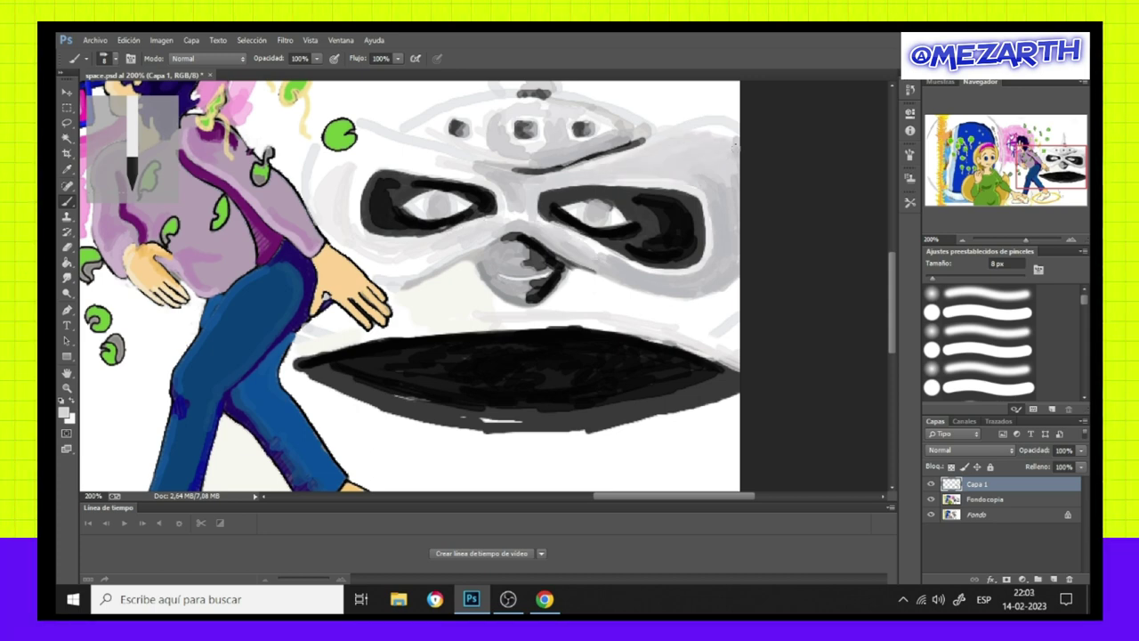
{"action": "left_click", "coordinate": [387, 205], "text": "alt"}
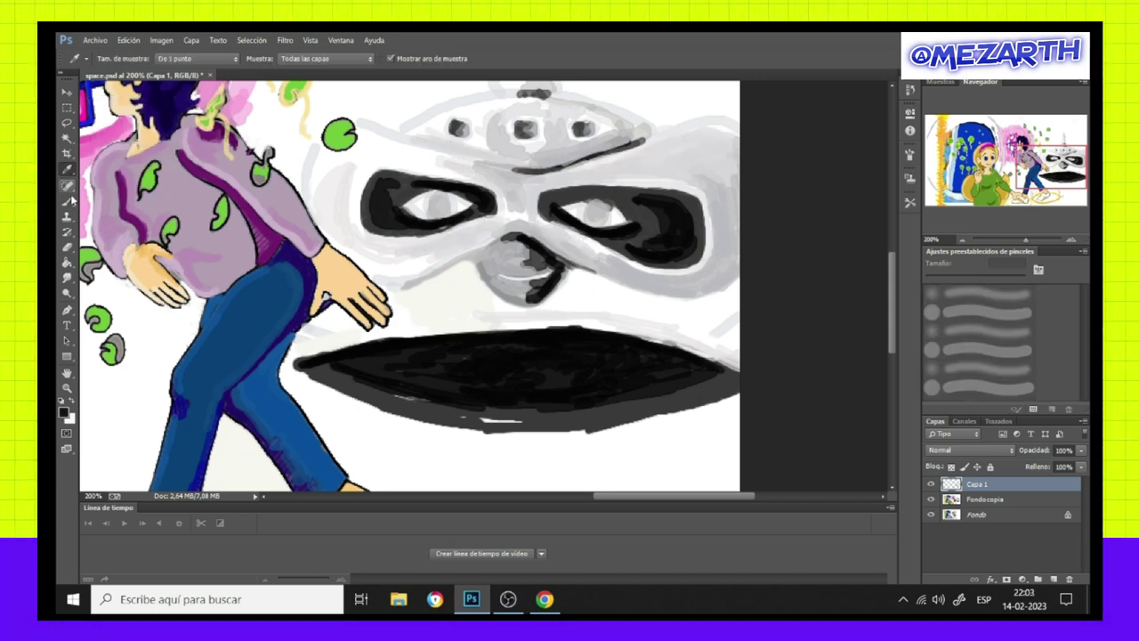
Thicken the left eye mask's top edge, darken around the right eye, pick a lighter colour, and zoom to 100%.
{"action": "left_click_drag", "start_coordinate": [354, 169], "coordinate": [423, 182]}
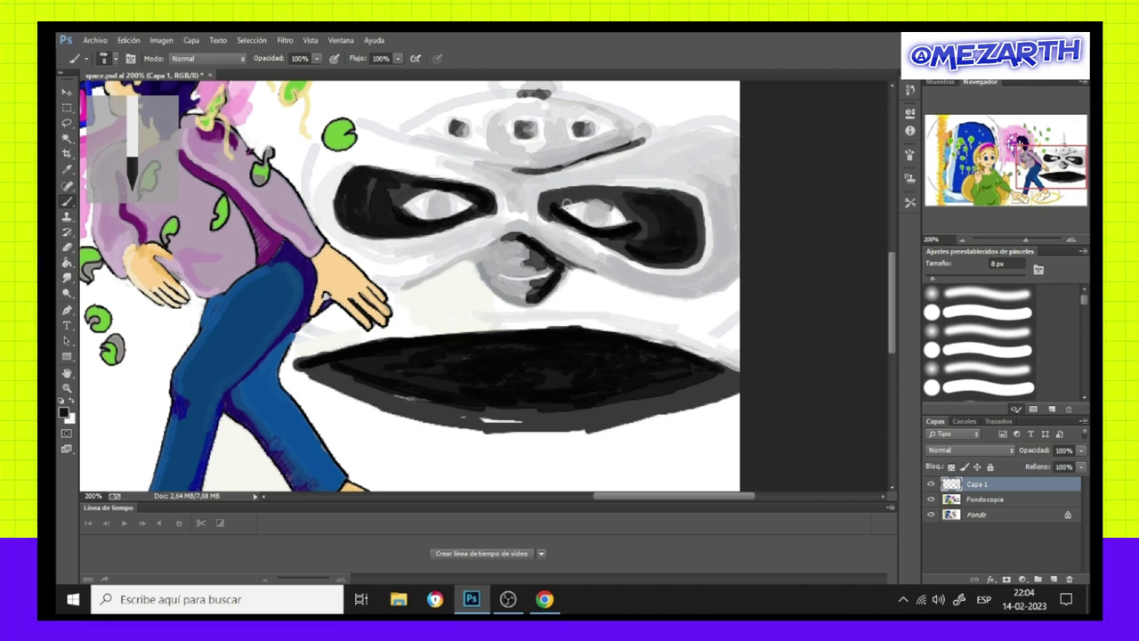
{"action": "left_click_drag", "start_coordinate": [562, 195], "coordinate": [628, 214]}
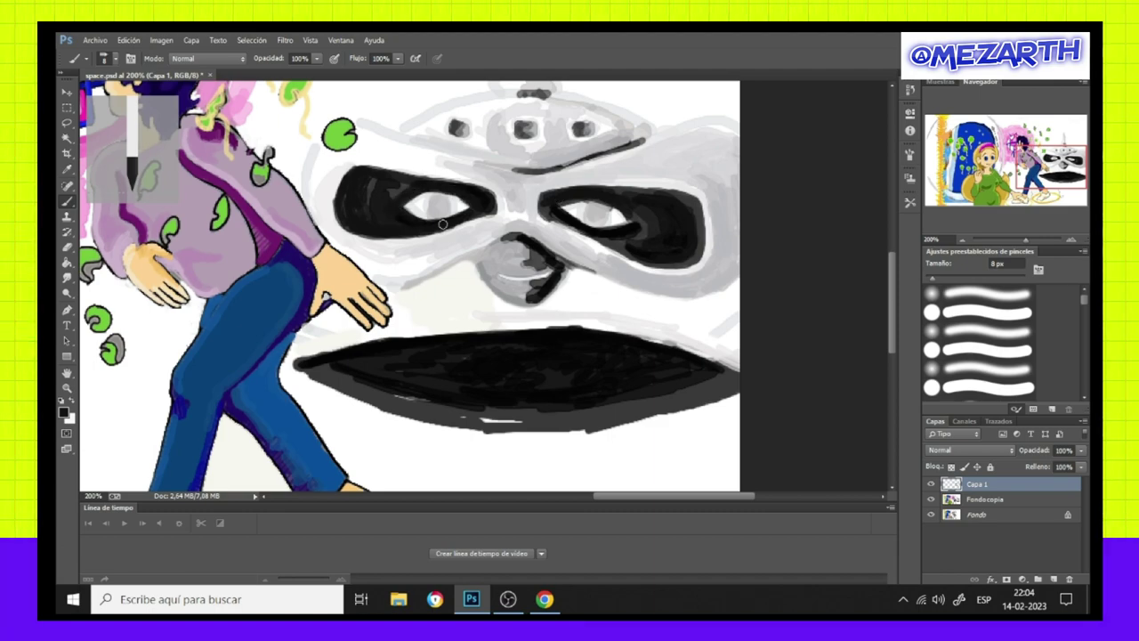
{"action": "left_click", "coordinate": [63, 412]}
{"action": "left_click", "coordinate": [649, 155]}
{"action": "key", "text": "Return"}
{"action": "key", "text": "ctrl+minus"}
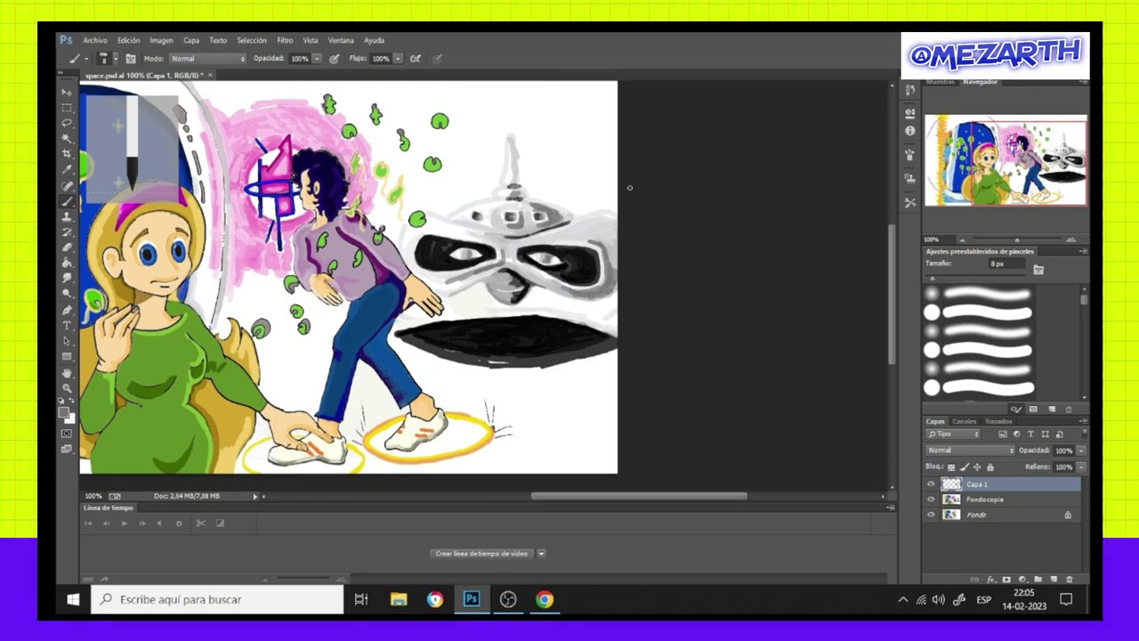
Shade the mouth's upper edge and between the eyes with grey, then a white highlight stroke.
{"action": "left_click_drag", "start_coordinate": [561, 309], "coordinate": [406, 322]}
{"action": "left_click_drag", "start_coordinate": [479, 233], "coordinate": [506, 232]}
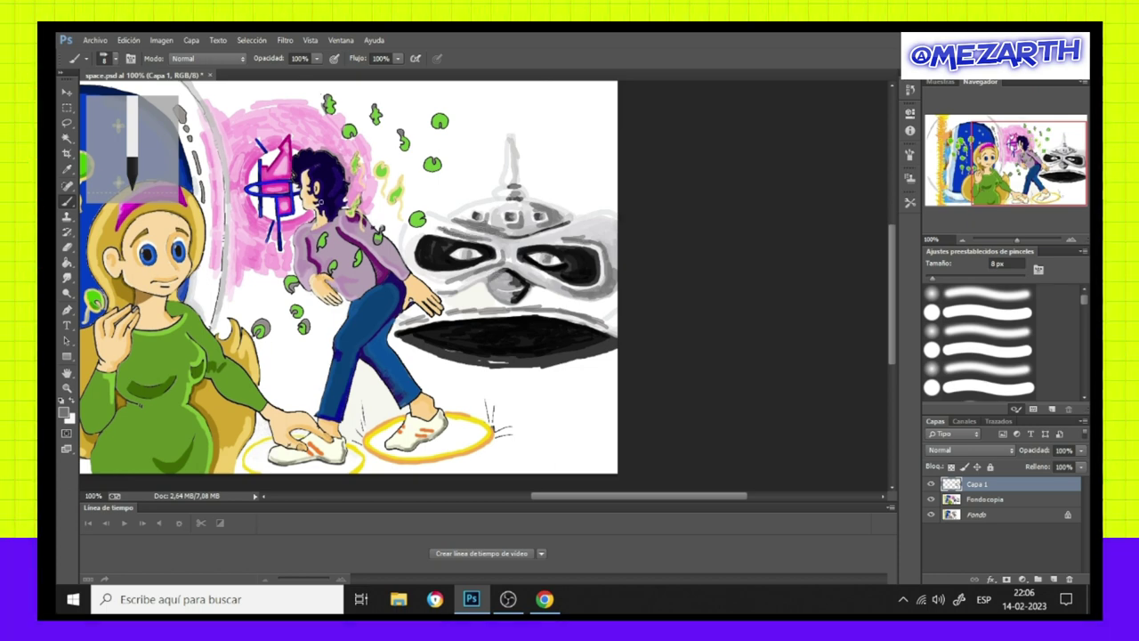
{"action": "key", "text": "x"}
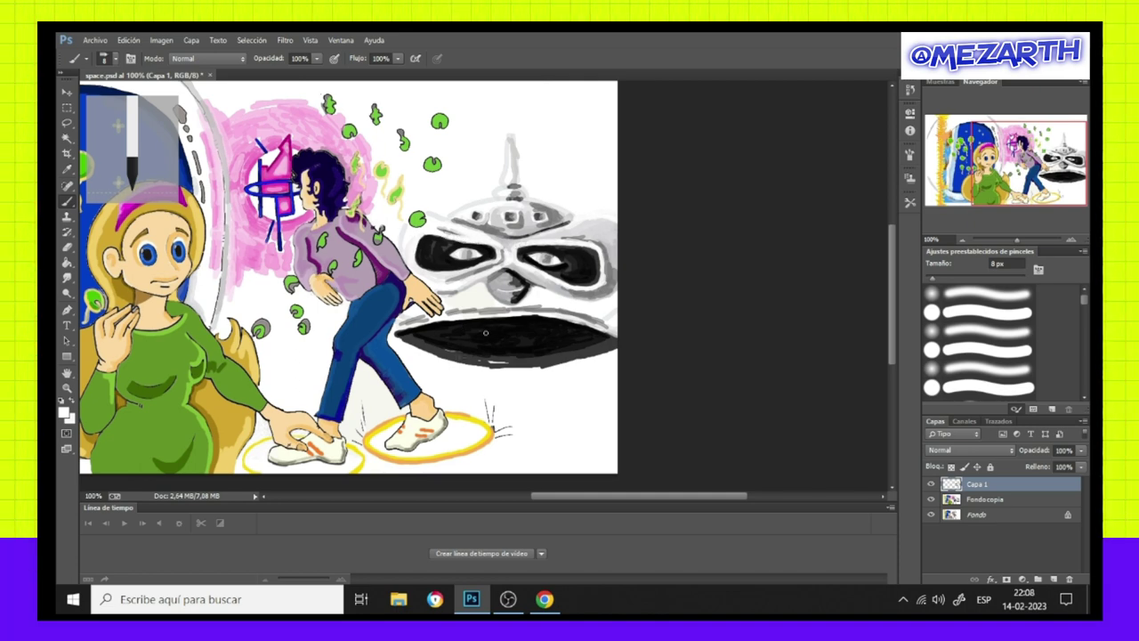
{"action": "left_click_drag", "start_coordinate": [446, 310], "coordinate": [595, 316]}
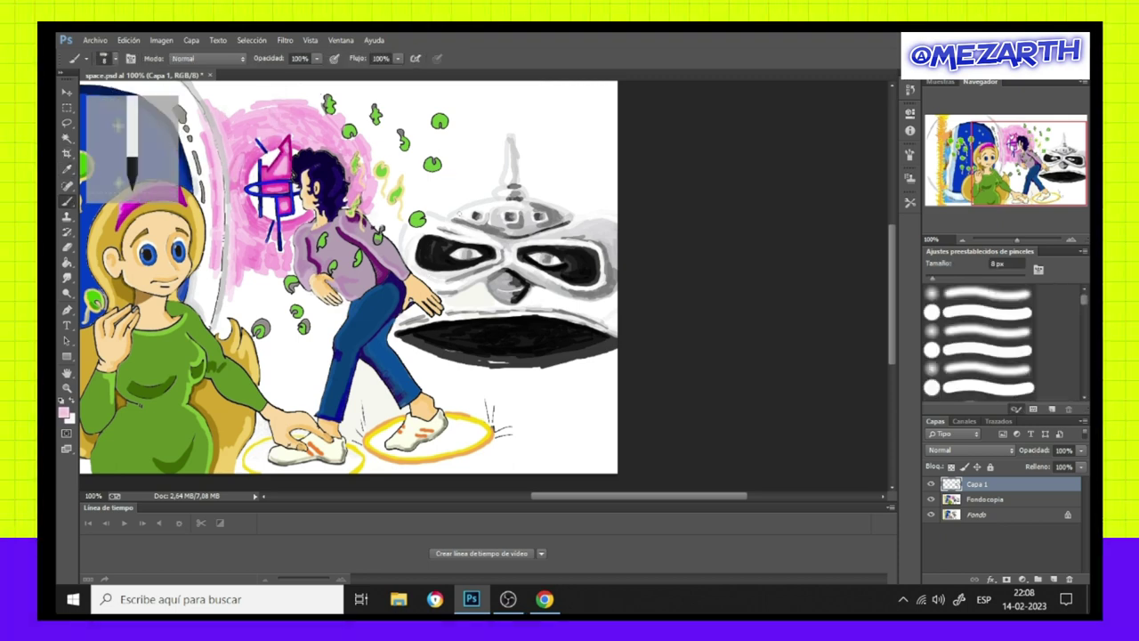
Paint pale pink shading near the antenna base and along the head's upper and left sides.
{"action": "left_click", "coordinate": [463, 215]}
{"action": "left_click", "coordinate": [504, 194]}
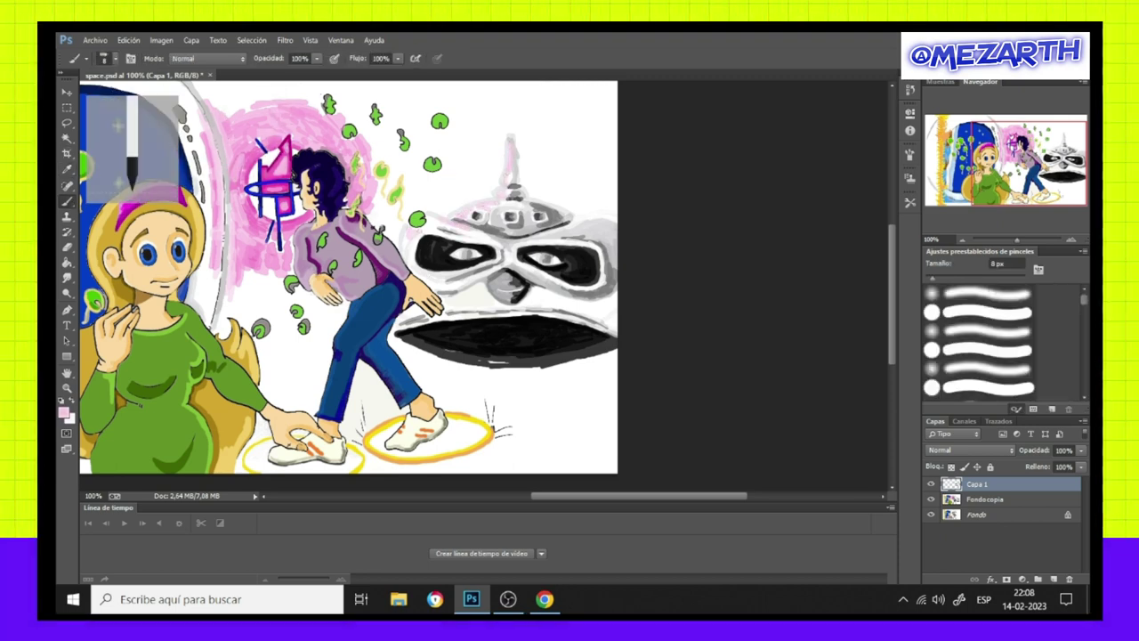
{"action": "left_click_drag", "start_coordinate": [429, 218], "coordinate": [450, 230]}
{"action": "left_click_drag", "start_coordinate": [420, 278], "coordinate": [461, 291]}
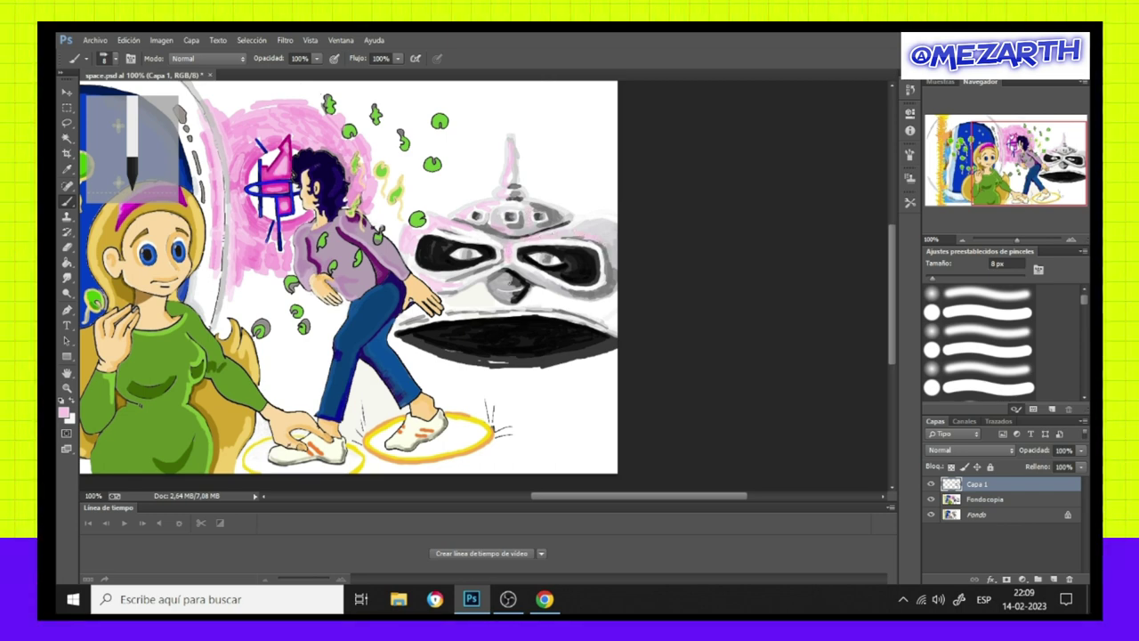
Confirm the pale pink foreground colour in the Color Picker, then pick a light grey.
{"action": "left_click", "coordinate": [64, 411]}
{"action": "left_click", "coordinate": [928, 157]}
{"action": "left_click", "coordinate": [64, 411]}
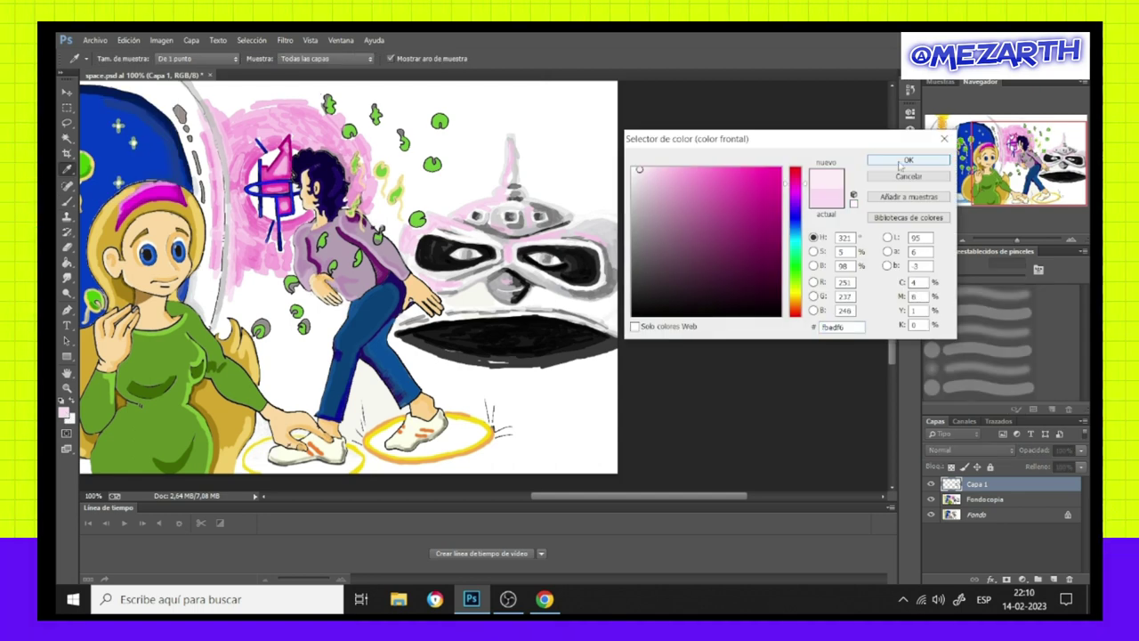
{"action": "left_click", "coordinate": [903, 161]}
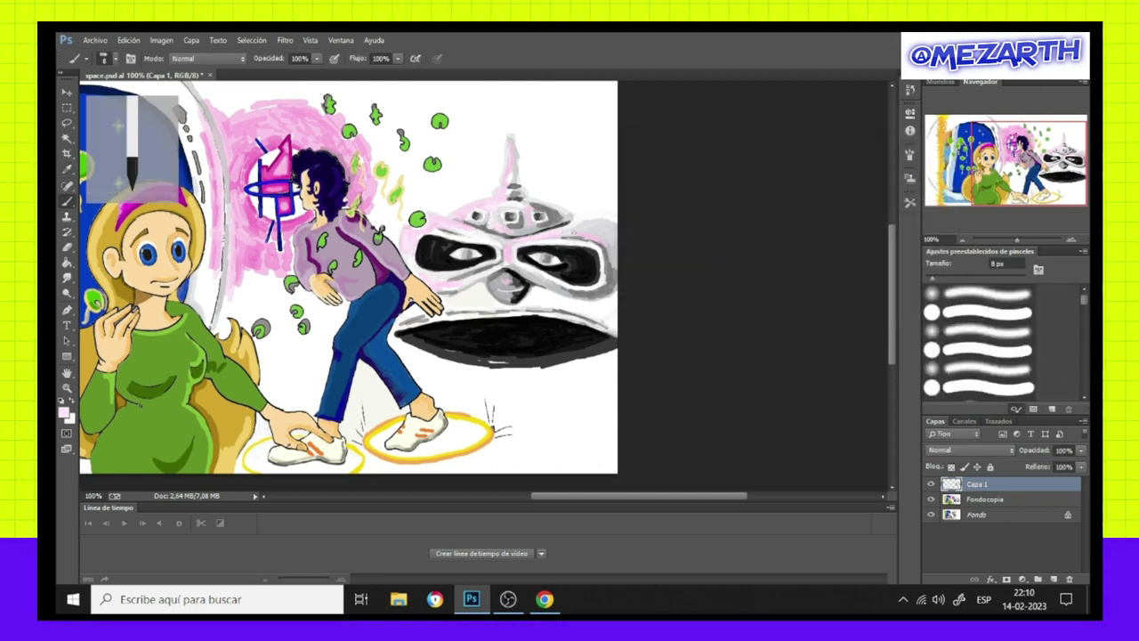
{"action": "left_click", "coordinate": [589, 229], "text": "alt"}
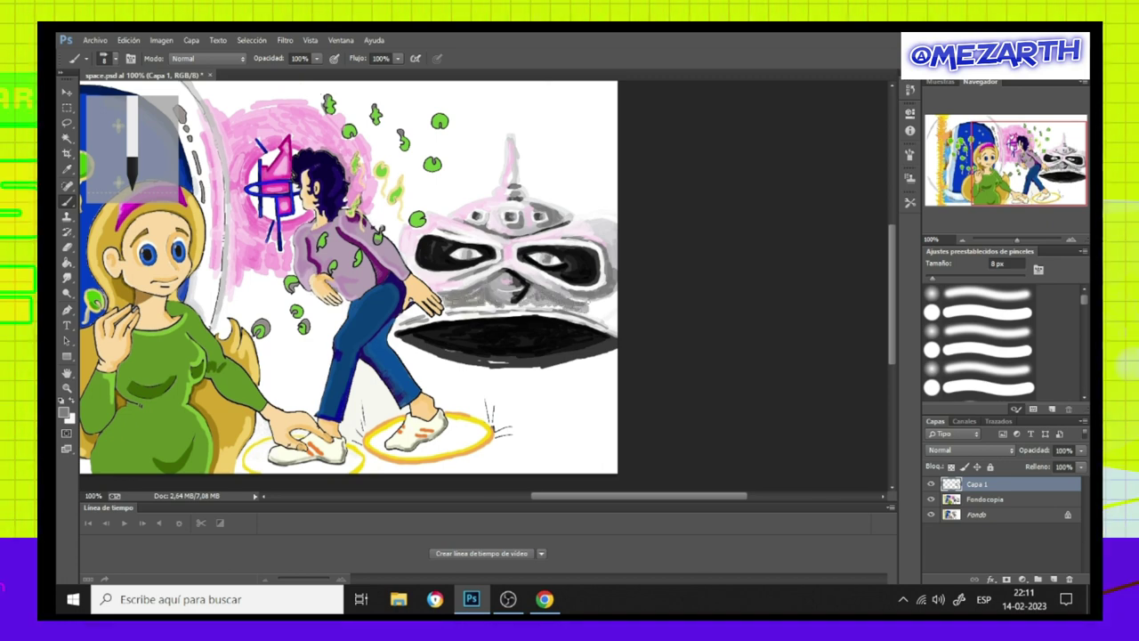
Save the drawing and zoom out to view the whole image.
{"action": "left_click", "coordinate": [95, 40]}
{"action": "left_click", "coordinate": [116, 204]}
{"action": "key", "text": "ctrl+minus"}
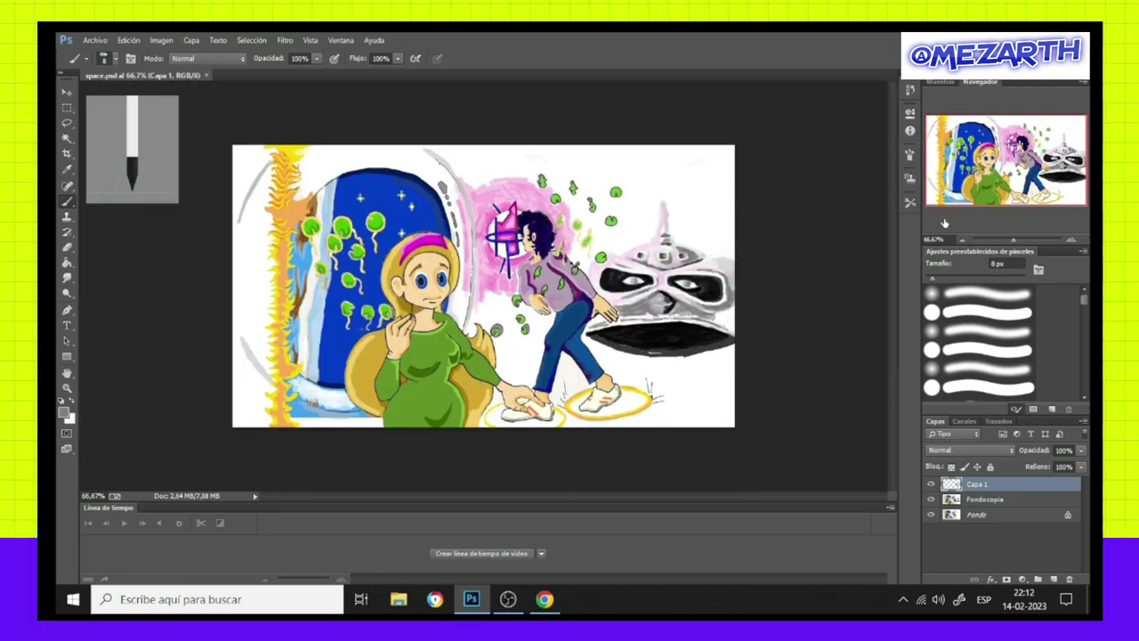
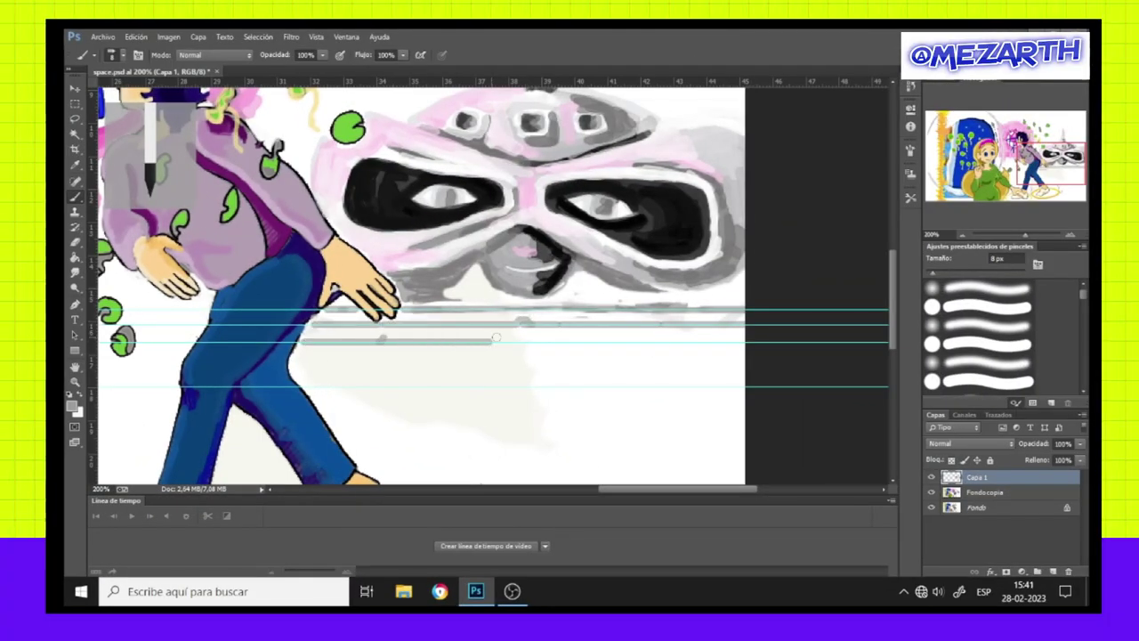
Paint grey horizontal speed lines along the guides across the floor behind the walking figure.
{"action": "left_click_drag", "start_coordinate": [307, 341], "coordinate": [744, 341]}
{"action": "left_click_drag", "start_coordinate": [306, 386], "coordinate": [744, 387]}
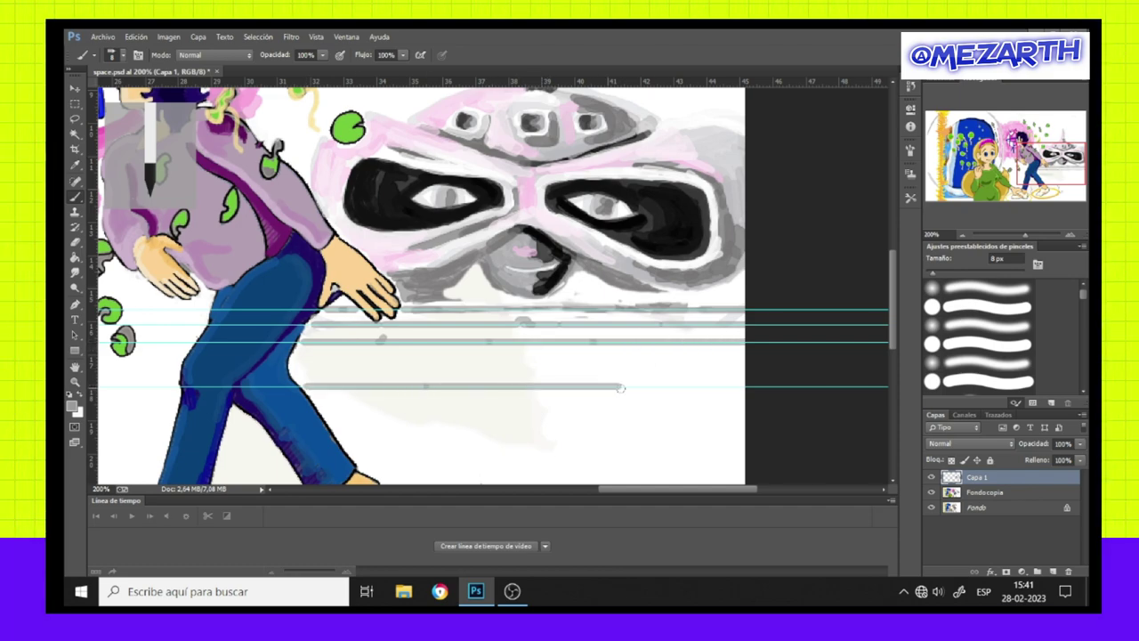
{"action": "scroll", "coordinate": [494, 374], "scroll_direction": "left", "scroll_amount": 5}
{"action": "left_click_drag", "start_coordinate": [265, 387], "coordinate": [413, 386]}
{"action": "left_click_drag", "start_coordinate": [378, 341], "coordinate": [296, 342]}
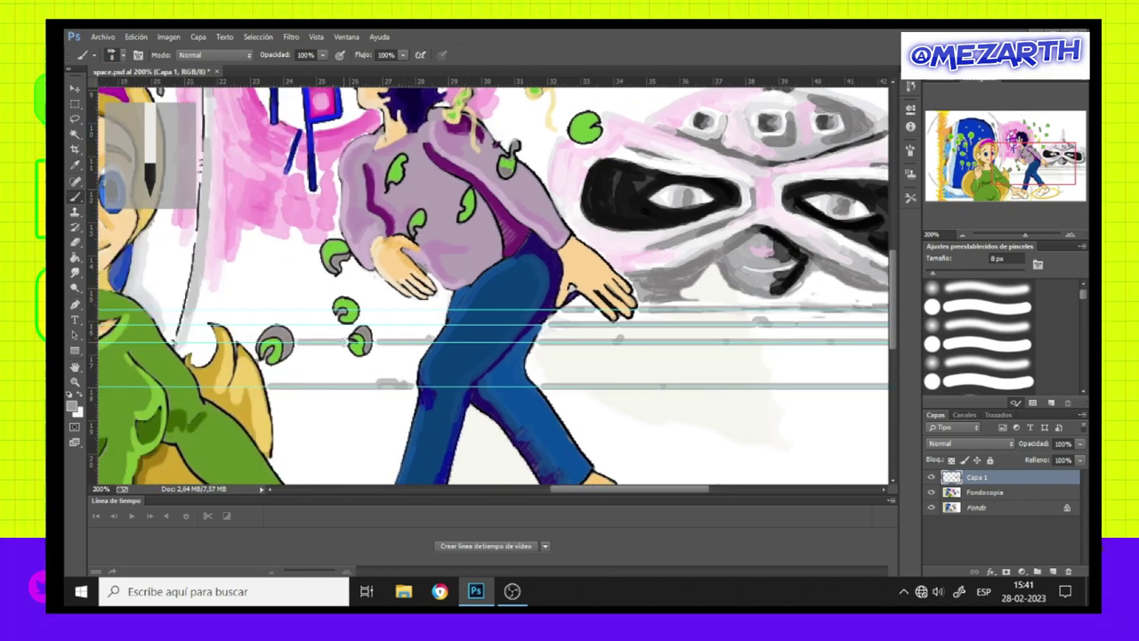
{"action": "left_click_drag", "start_coordinate": [190, 324], "coordinate": [342, 324]}
{"action": "left_click_drag", "start_coordinate": [450, 307], "coordinate": [361, 307]}
{"action": "left_click_drag", "start_coordinate": [219, 309], "coordinate": [327, 309]}
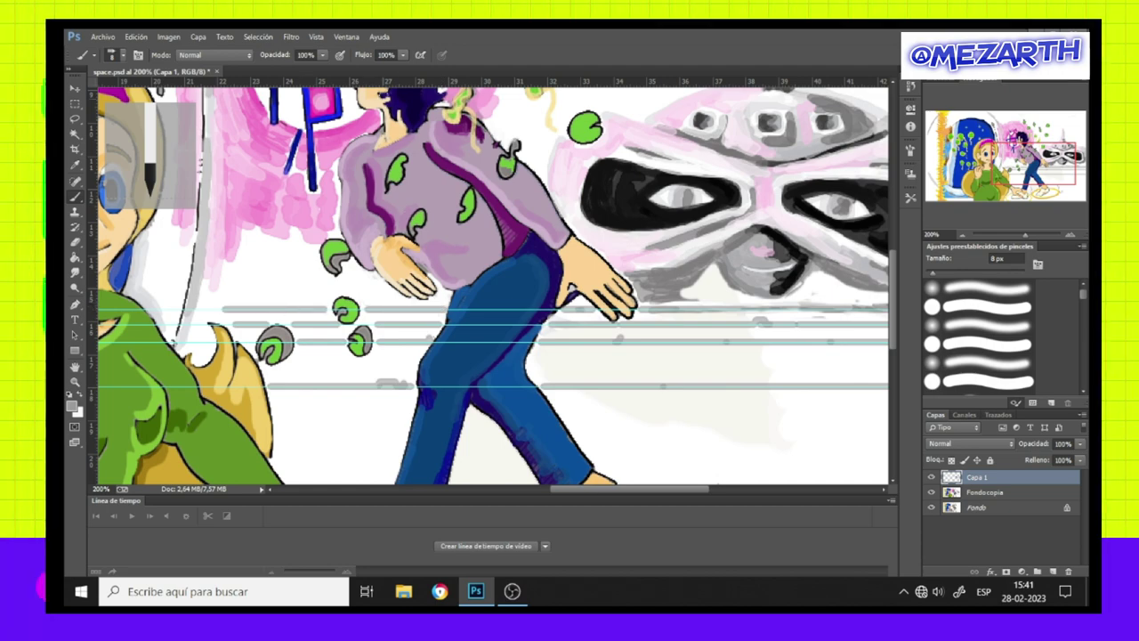
Hide the guides, zoom out, pick a pink paint colour and set the brush to 6 px.
{"action": "left_click", "coordinate": [198, 37]}
{"action": "left_click", "coordinate": [242, 434]}
{"action": "key", "text": "ctrl+minus"}
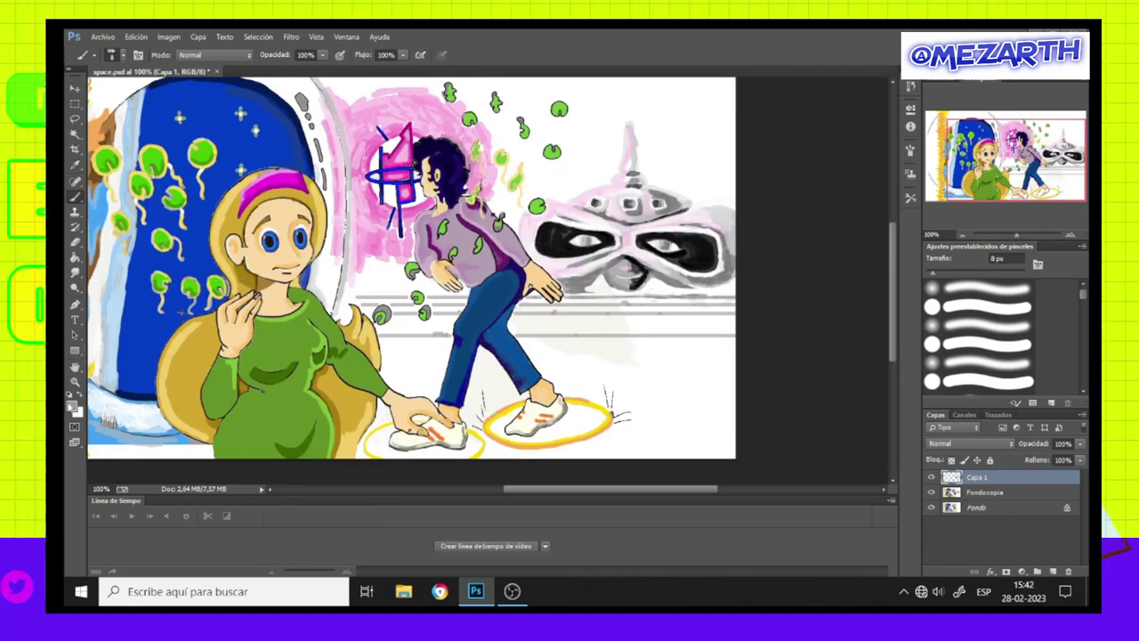
{"action": "left_click", "coordinate": [72, 406]}
{"action": "left_click", "coordinate": [902, 155]}
{"action": "scroll", "coordinate": [622, 276], "scroll_direction": "up", "scroll_amount": 1}
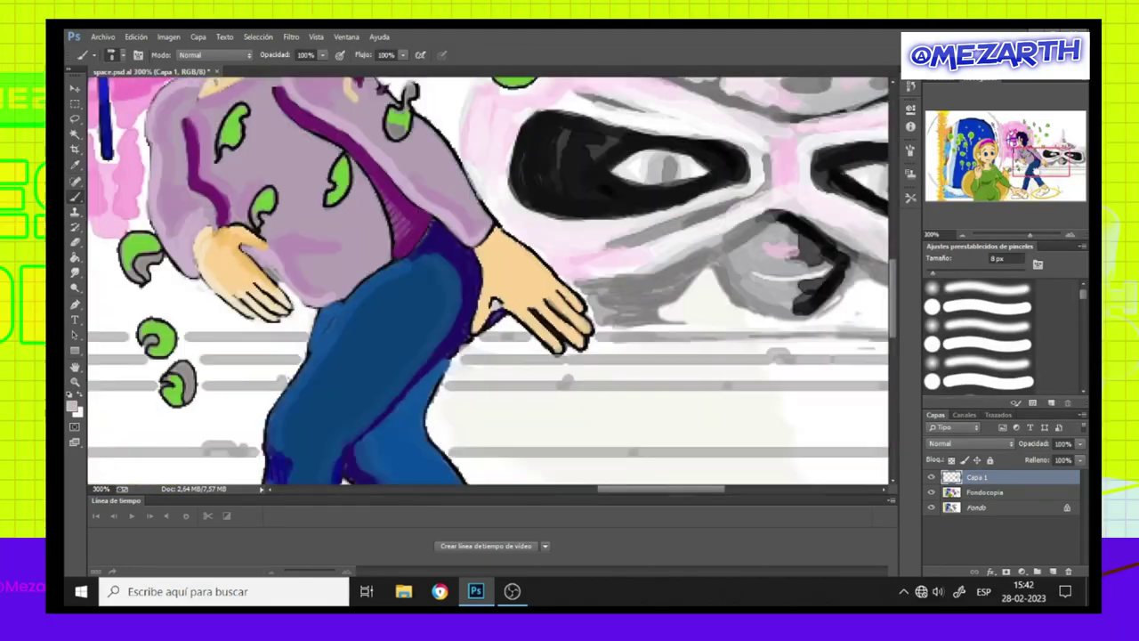
{"action": "scroll", "coordinate": [621, 276], "scroll_direction": "up", "scroll_amount": 1}
{"action": "left_click", "coordinate": [122, 54]}
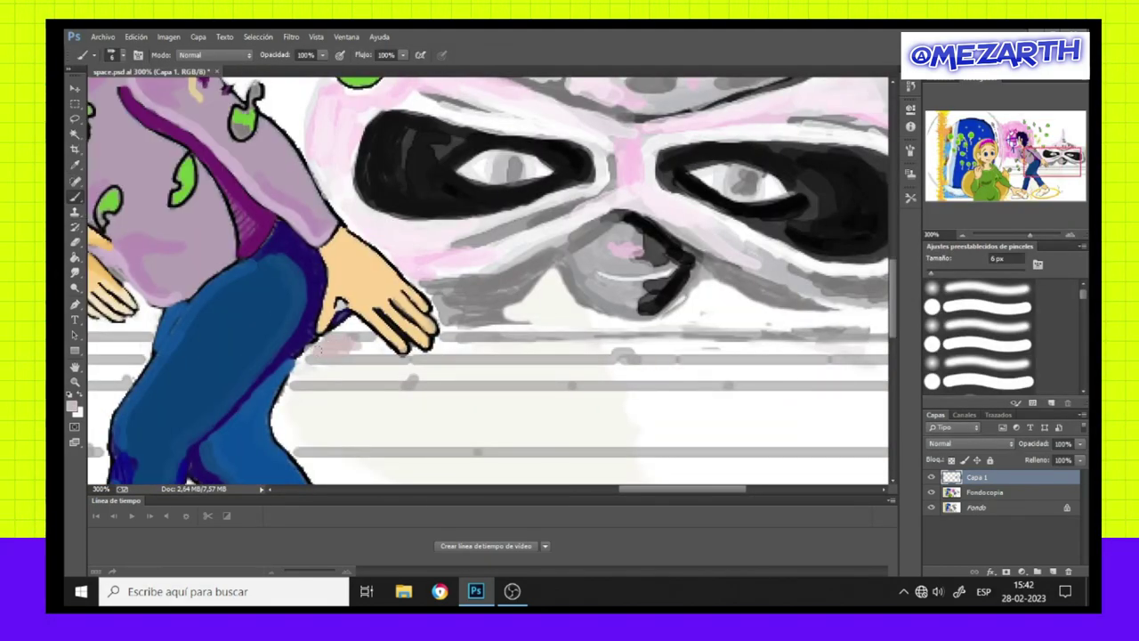
Paint pink strokes around the alien mask's right eye and right side.
{"action": "left_click_drag", "start_coordinate": [352, 374], "coordinate": [290, 378]}
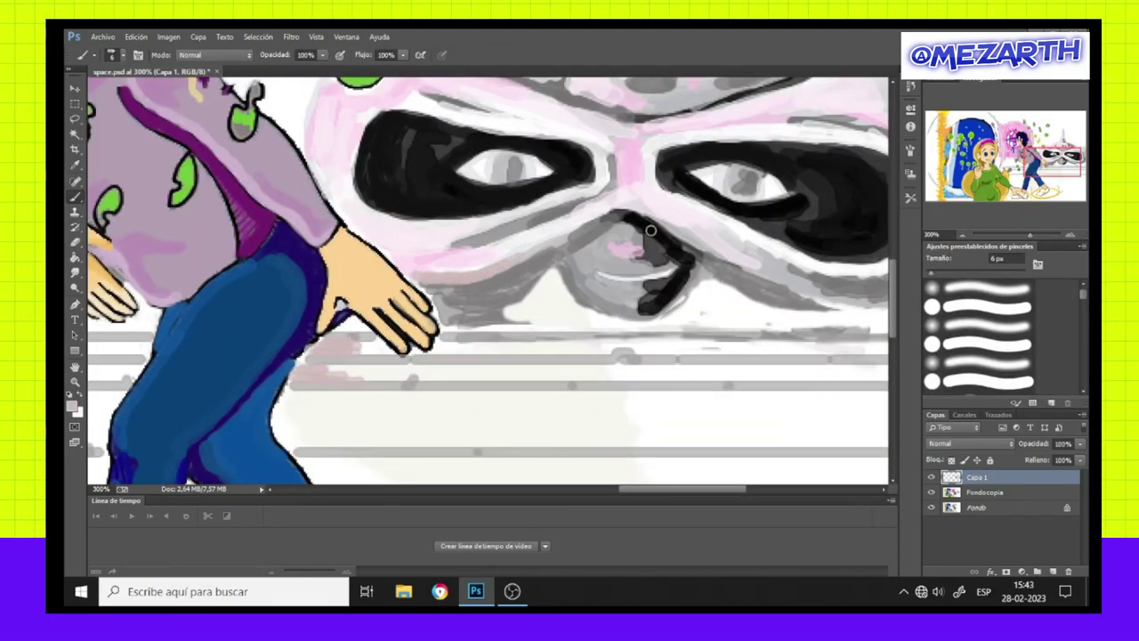
{"action": "scroll", "coordinate": [663, 456], "scroll_direction": "right", "scroll_amount": 3}
{"action": "left_click_drag", "start_coordinate": [612, 264], "coordinate": [774, 283]}
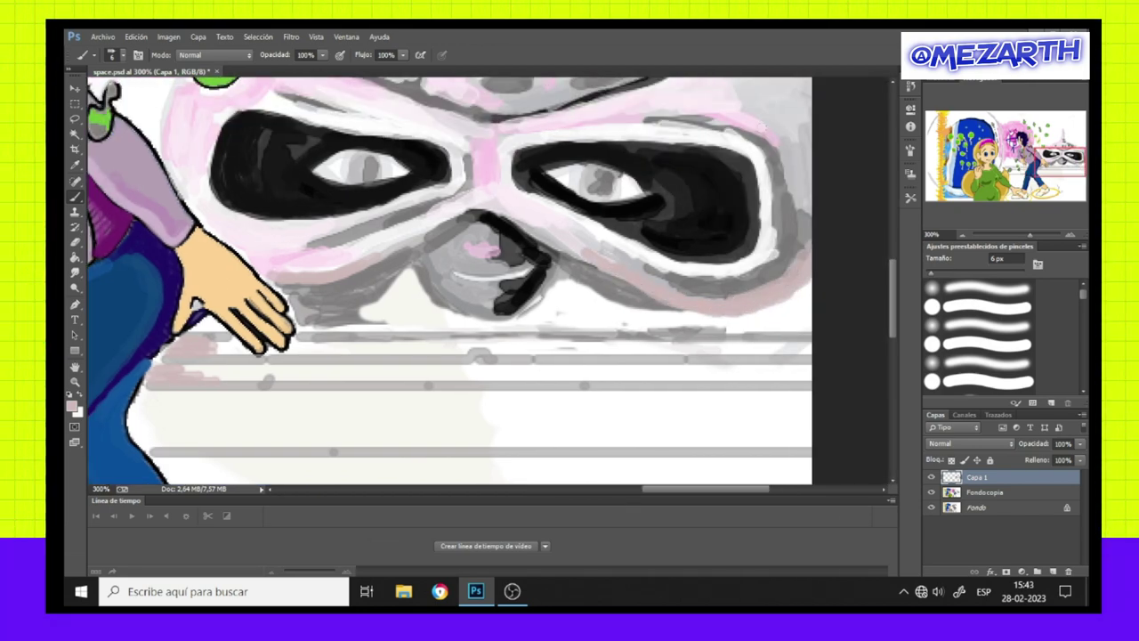
{"action": "scroll", "coordinate": [779, 116], "scroll_direction": "up", "scroll_amount": 3}
{"action": "left_click_drag", "start_coordinate": [799, 236], "coordinate": [801, 176]}
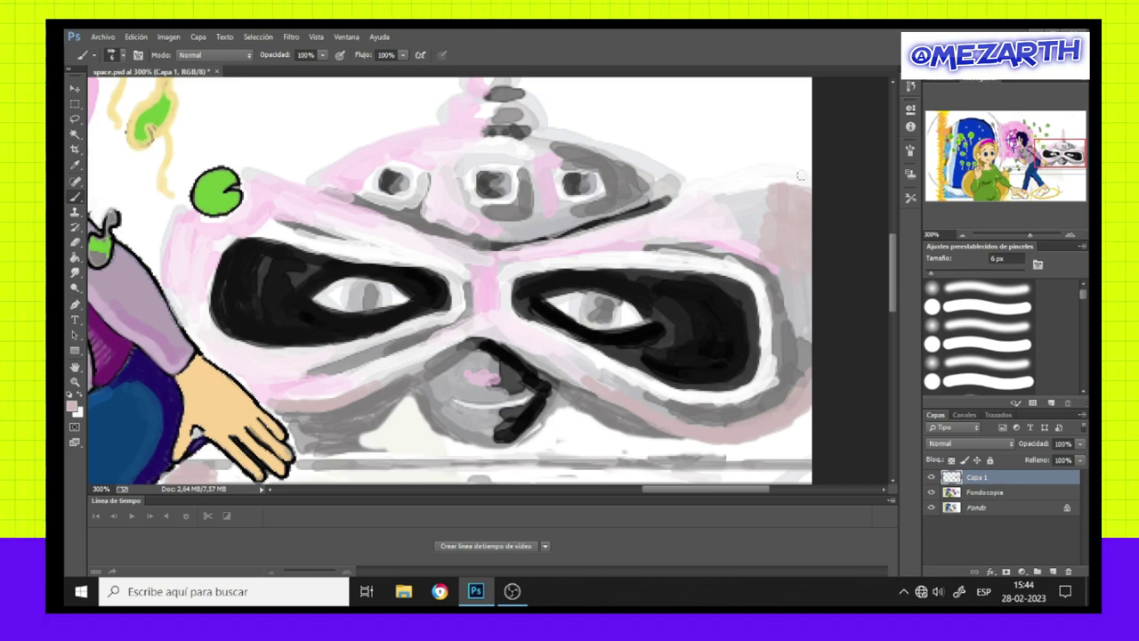
Zoom to 300% on the legs, brush one pinkish-grey horizontal streak, then zoom back out.
{"action": "key", "text": "v"}
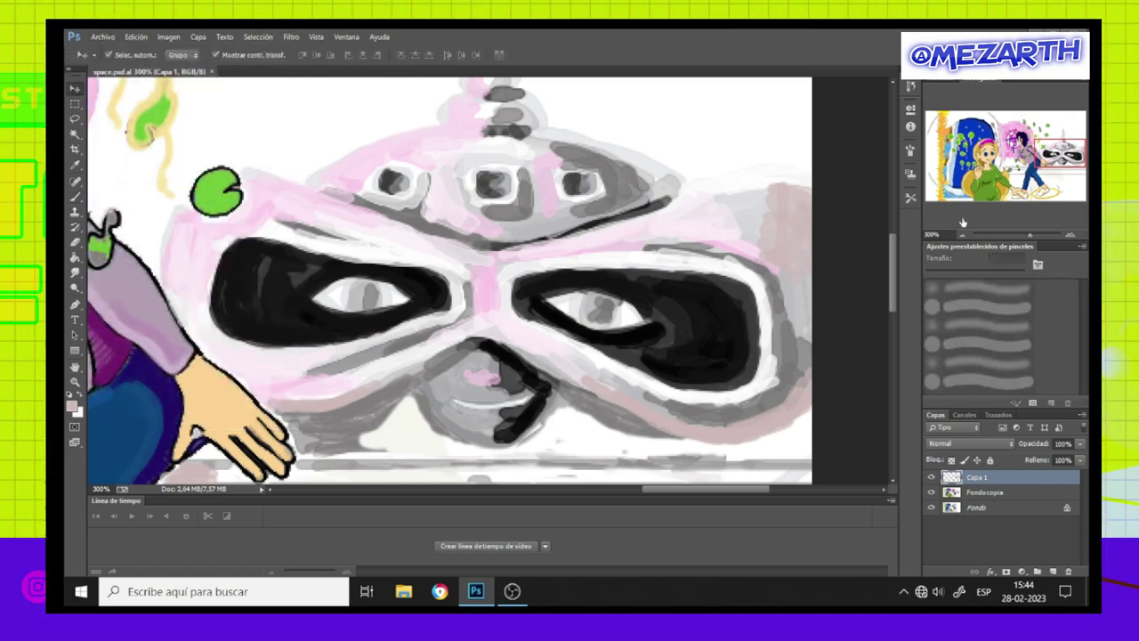
{"action": "double_click", "coordinate": [964, 237]}
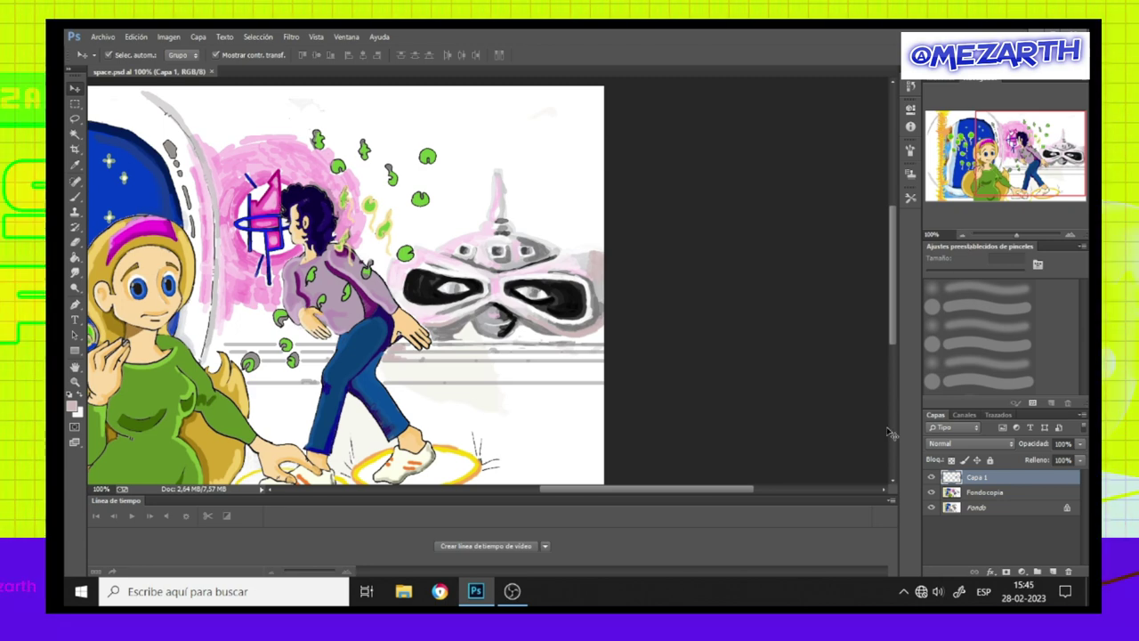
{"action": "key", "text": "ctrl+plus"}
{"action": "key", "text": "ctrl+plus"}
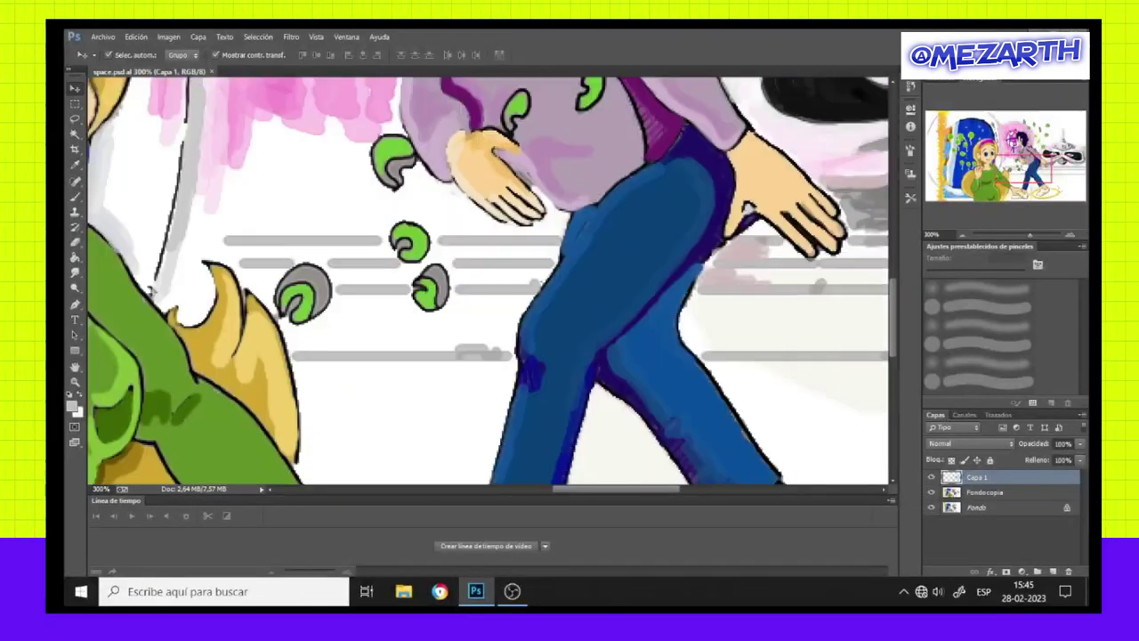
{"action": "key", "text": "b"}
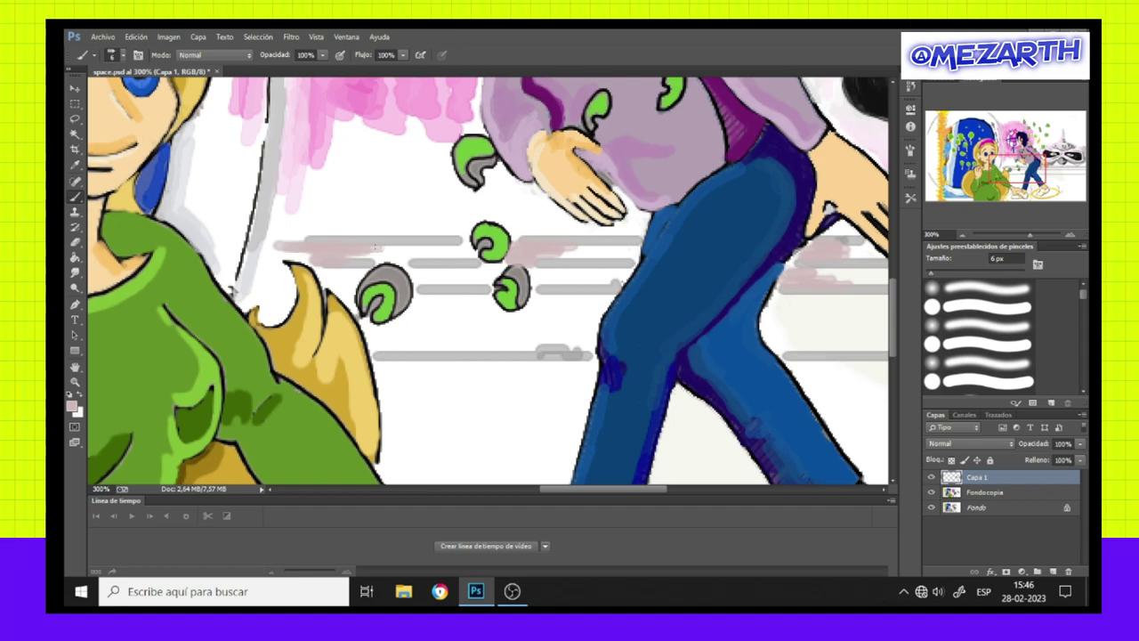
{"action": "left_click_drag", "start_coordinate": [406, 272], "coordinate": [588, 274]}
{"action": "key", "text": "ctrl+minus"}
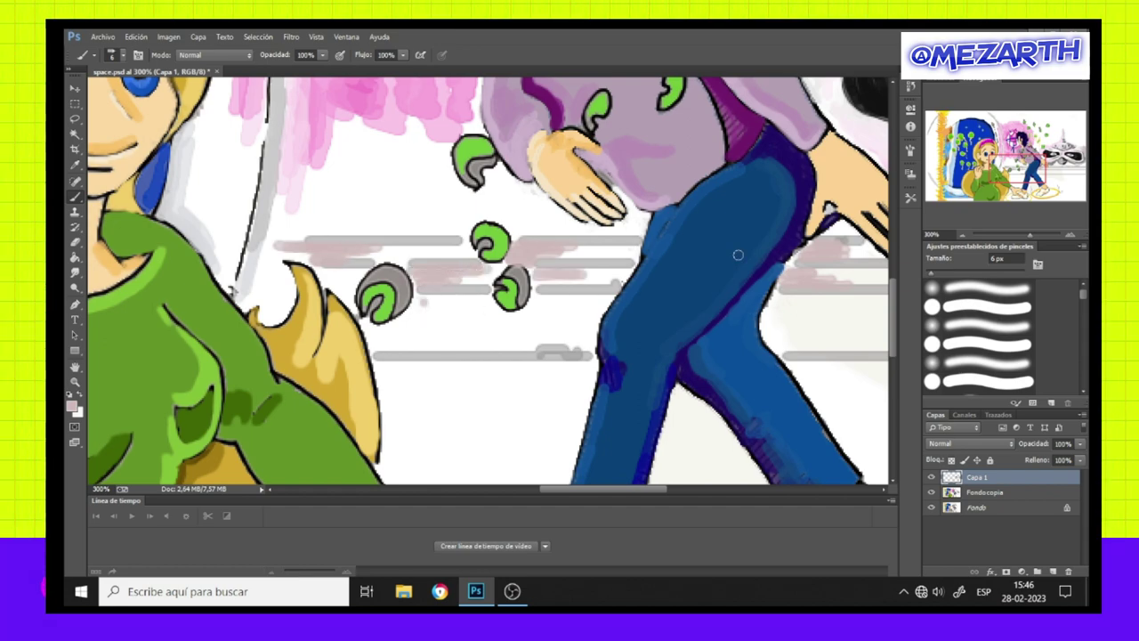
{"action": "key", "text": "ctrl+minus"}
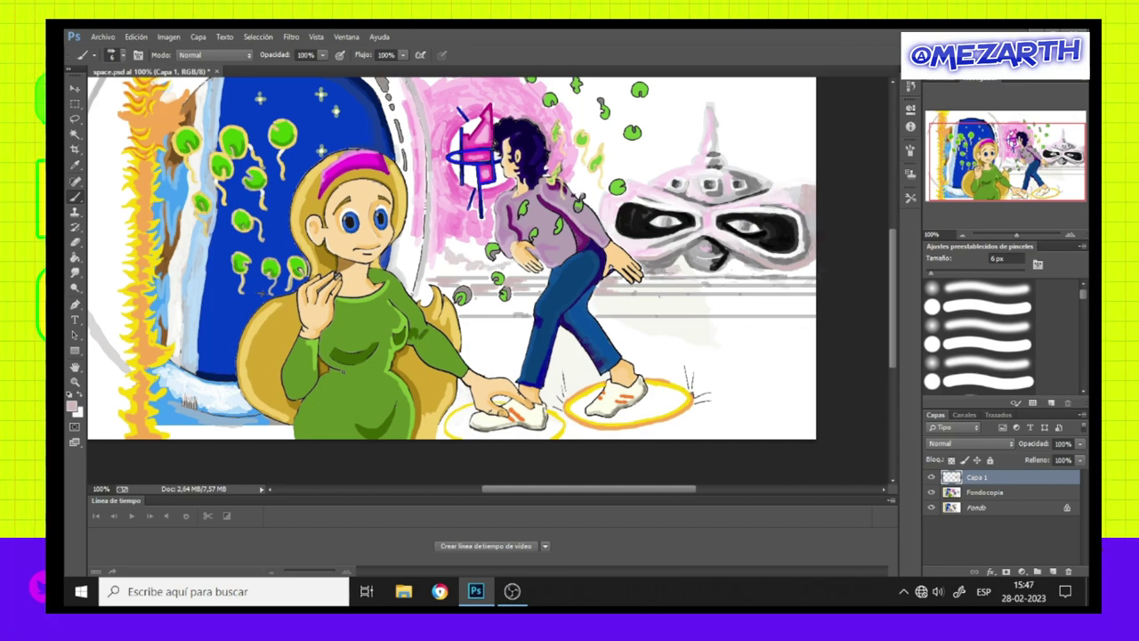
{"action": "scroll", "coordinate": [884, 287], "scroll_direction": "up", "scroll_amount": 2}
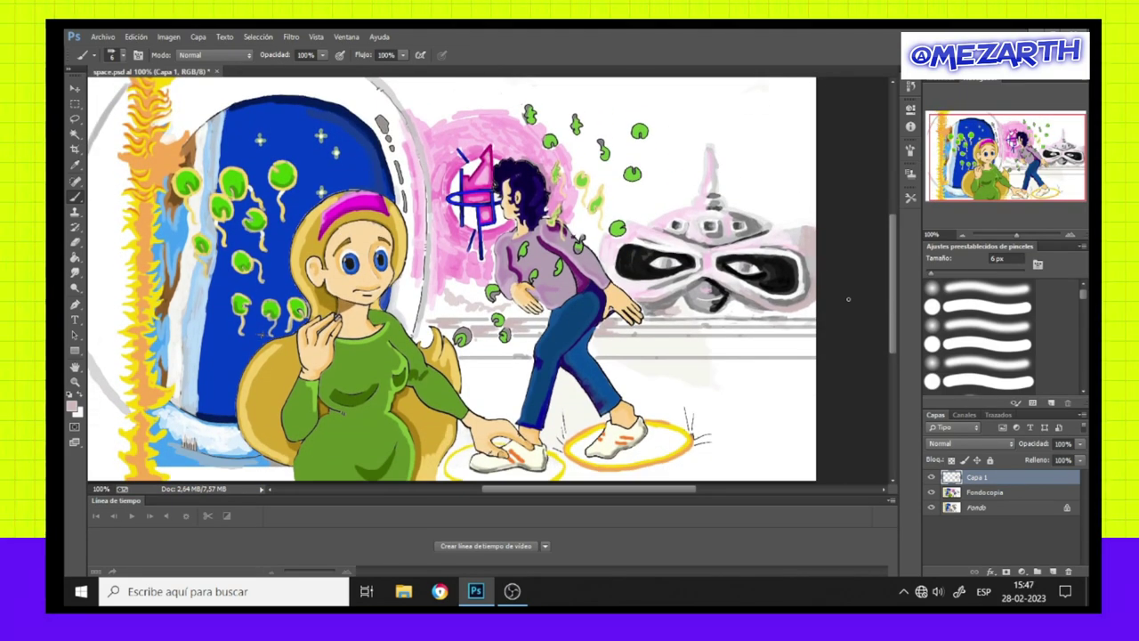
{"action": "scroll", "coordinate": [119, 281], "scroll_direction": "up", "scroll_amount": 1}
{"action": "scroll", "coordinate": [89, 271], "scroll_direction": "up", "scroll_amount": 1}
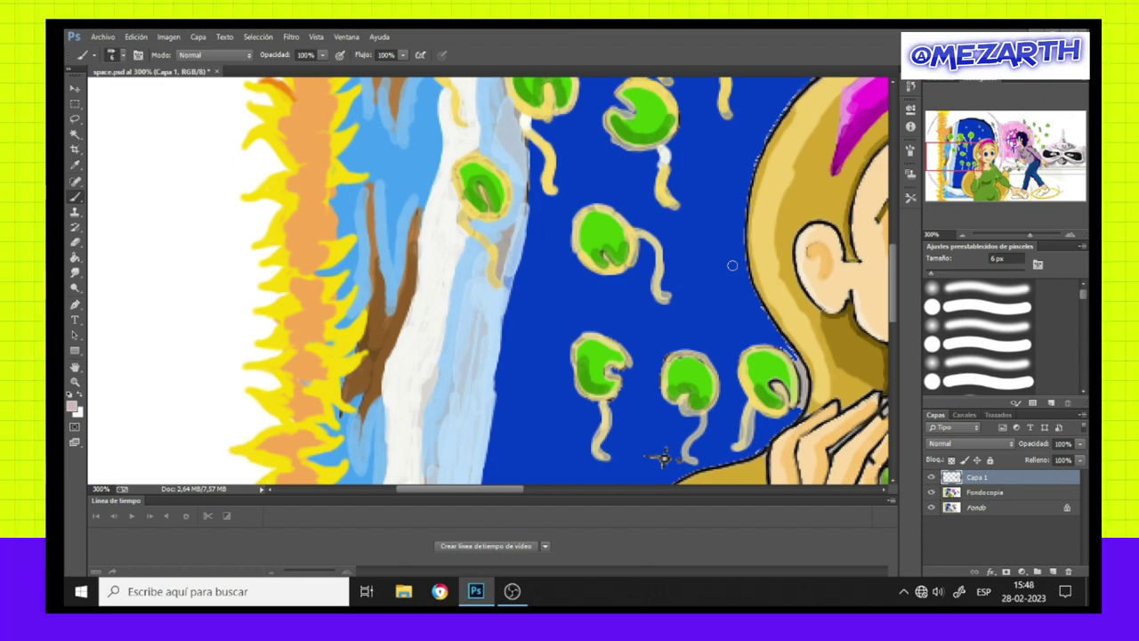
Eyedrop the hair colour and paint it over the pink wash on top of the hair.
{"action": "key", "text": "i"}
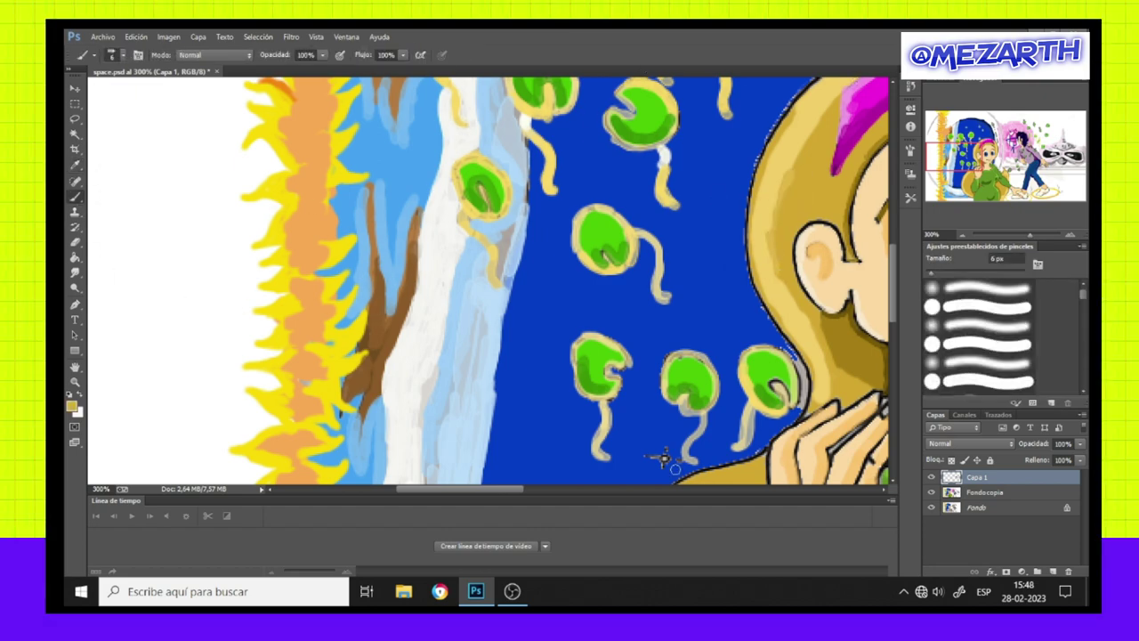
{"action": "scroll", "coordinate": [719, 196], "scroll_direction": "right", "scroll_amount": 5}
{"action": "left_click", "coordinate": [76, 197]}
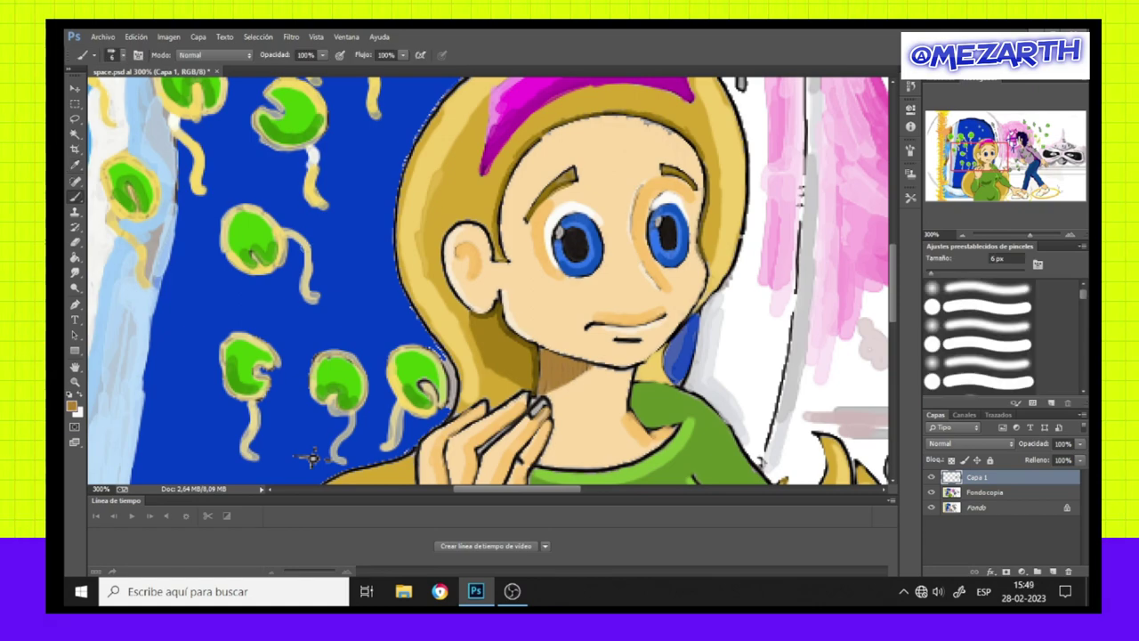
{"action": "scroll", "coordinate": [489, 108], "scroll_direction": "up", "scroll_amount": 2}
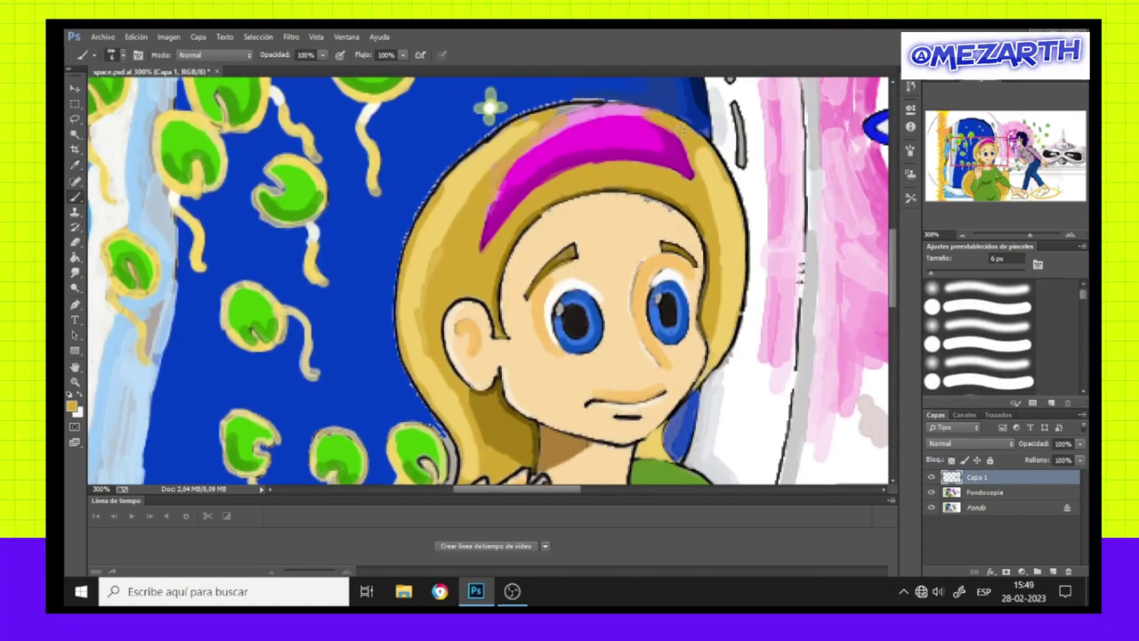
{"action": "left_click_drag", "start_coordinate": [645, 117], "coordinate": [570, 123]}
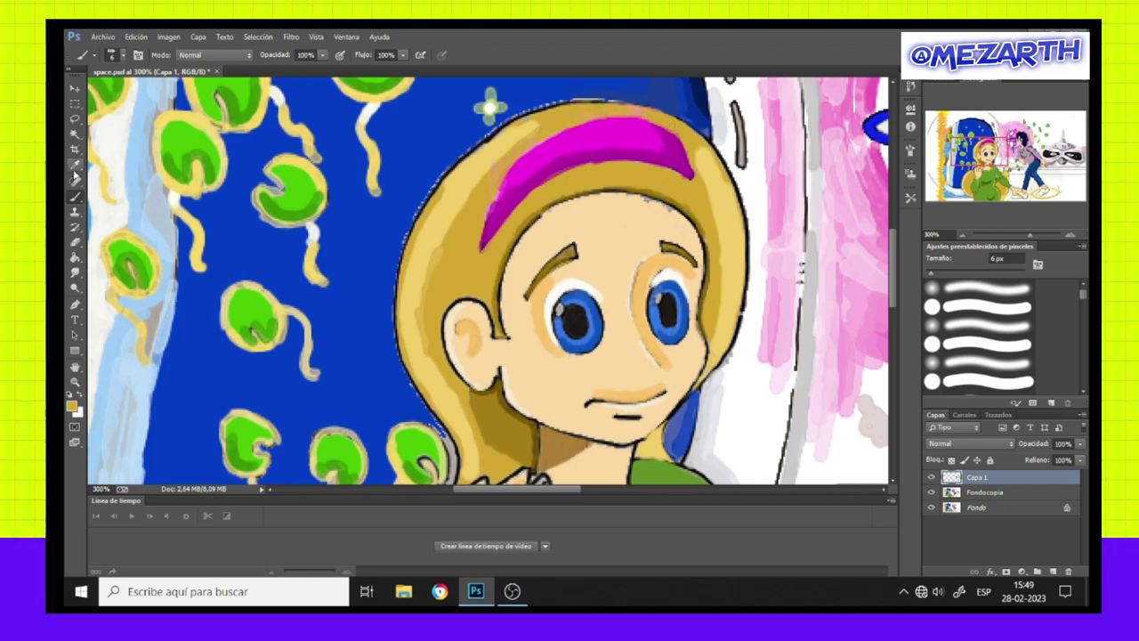
Paint light-blue strokes with a 4 px brush along the window's white strip.
{"action": "left_click", "coordinate": [489, 108], "text": "alt"}
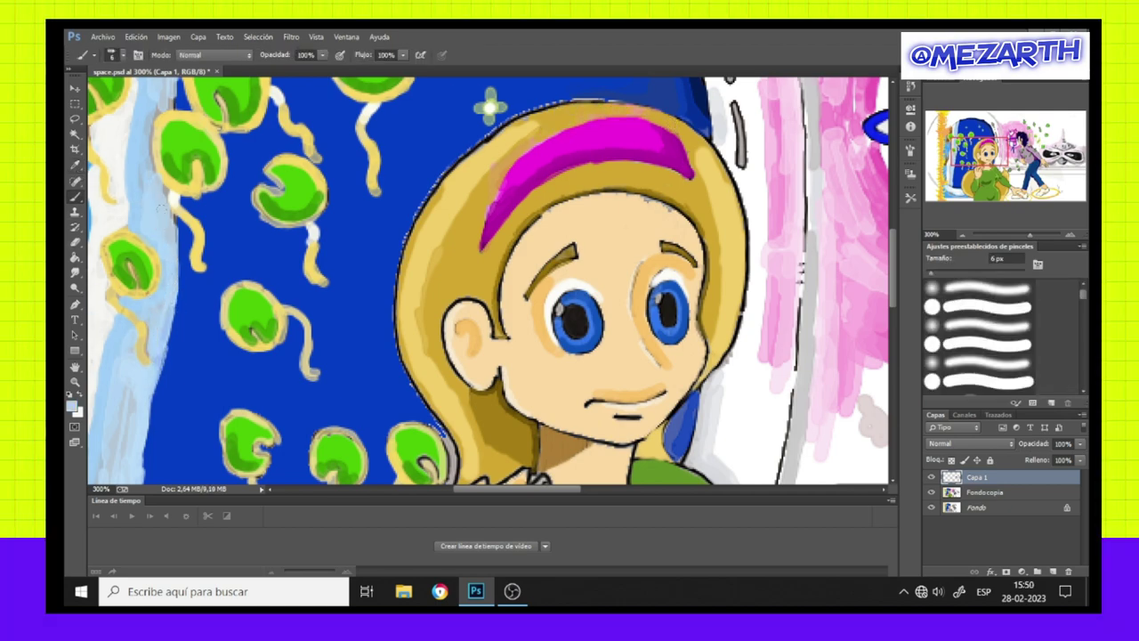
{"action": "left_click", "coordinate": [71, 405]}
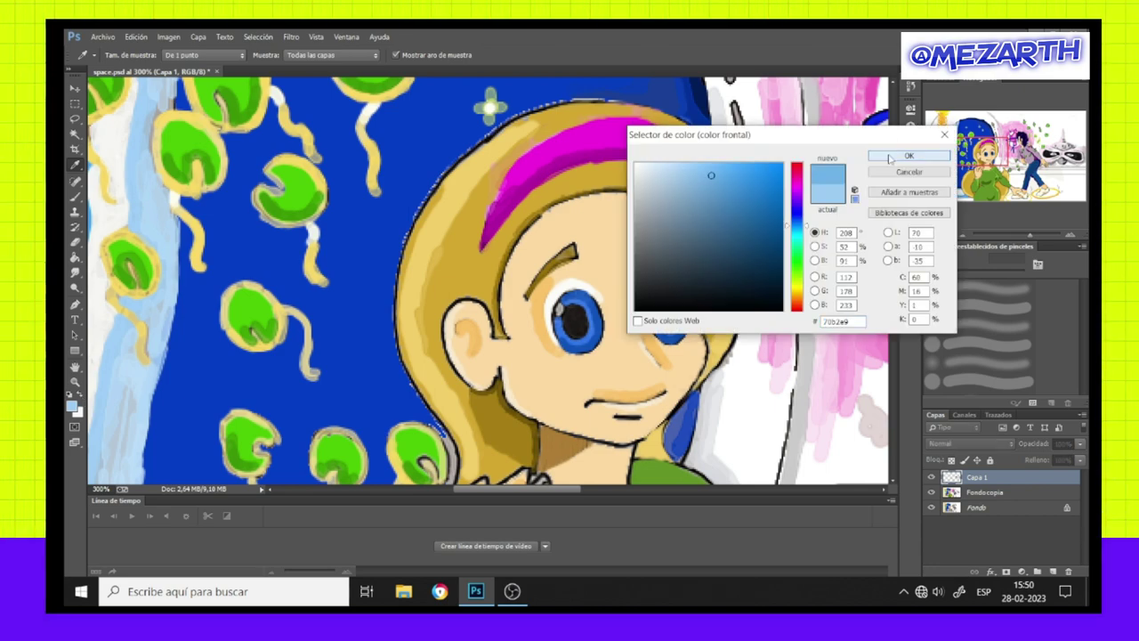
{"action": "key", "text": "Return"}
{"action": "left_click", "coordinate": [110, 55]}
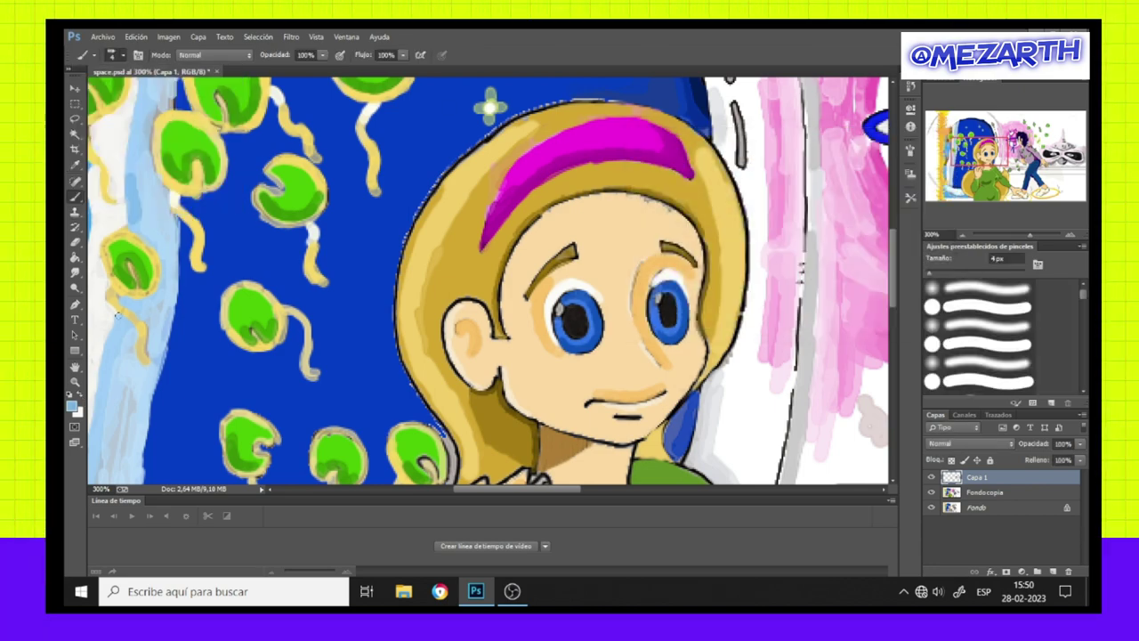
{"action": "left_click_drag", "start_coordinate": [489, 108], "coordinate": [756, 108]}
{"action": "left_click_drag", "start_coordinate": [364, 374], "coordinate": [360, 449]}
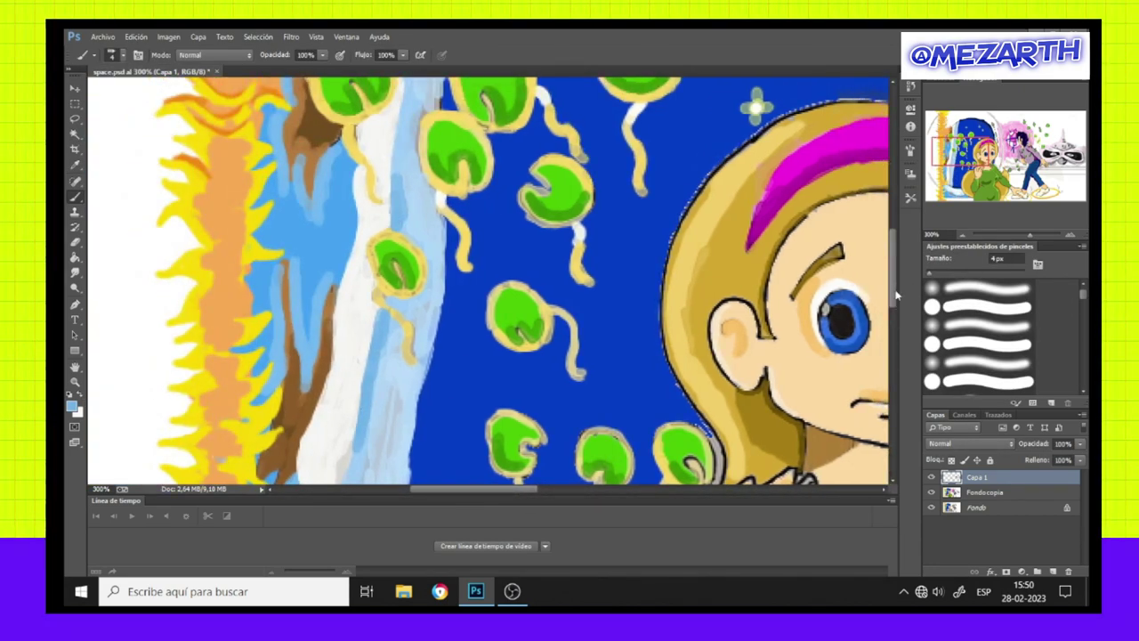
{"action": "scroll", "coordinate": [896, 294], "scroll_direction": "up", "scroll_amount": 3}
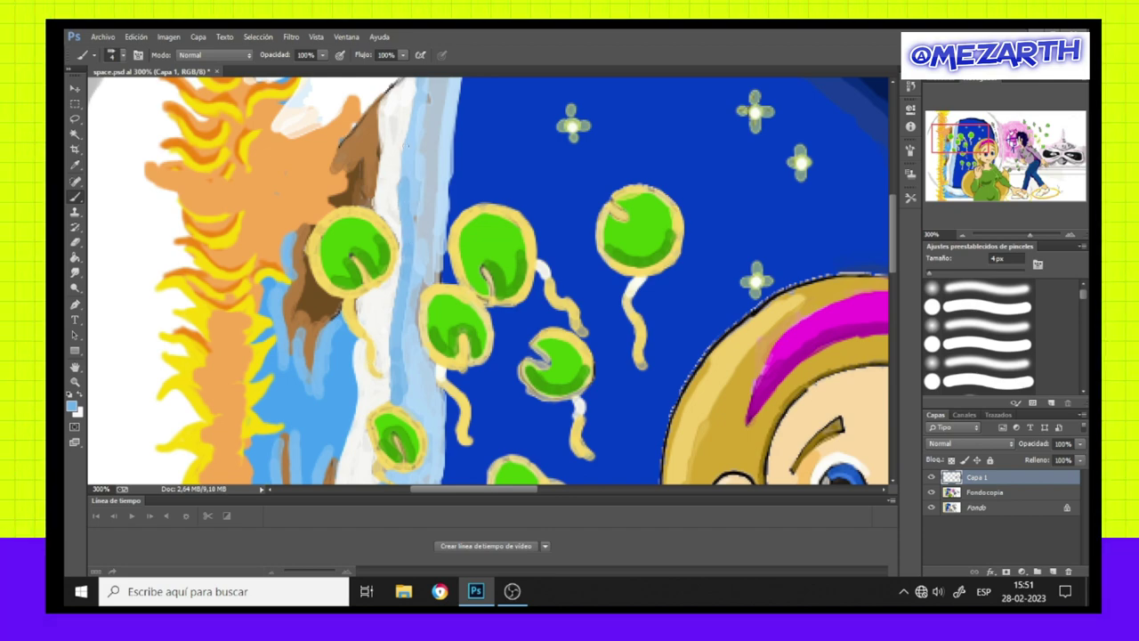
{"action": "left_click", "coordinate": [71, 406]}
{"action": "key", "text": "Escape"}
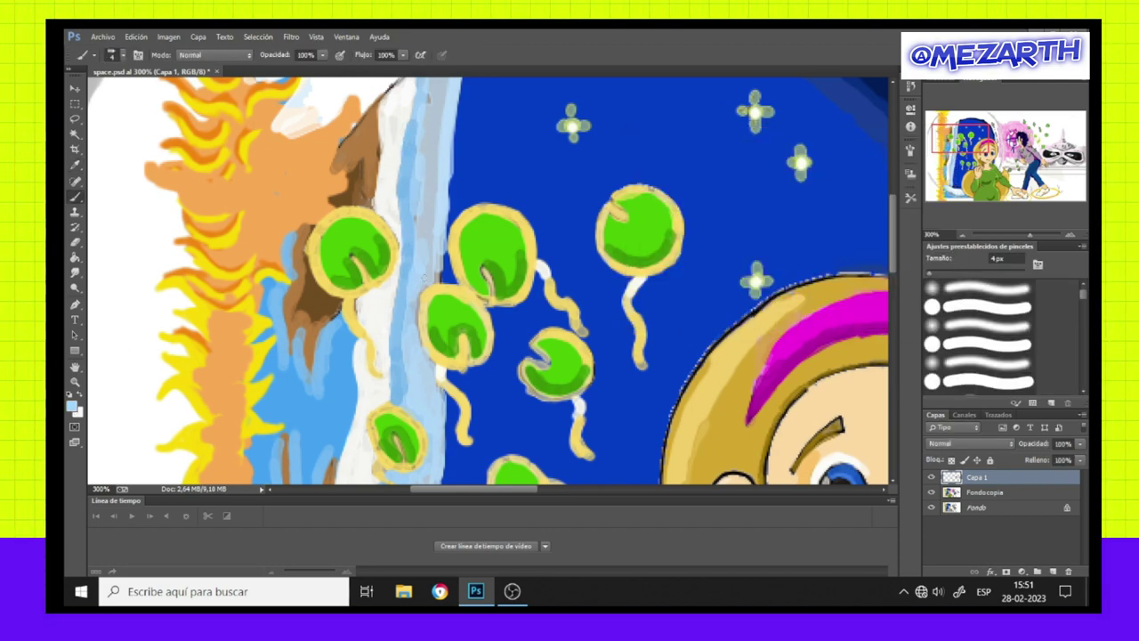
{"action": "left_click_drag", "start_coordinate": [430, 265], "coordinate": [425, 203]}
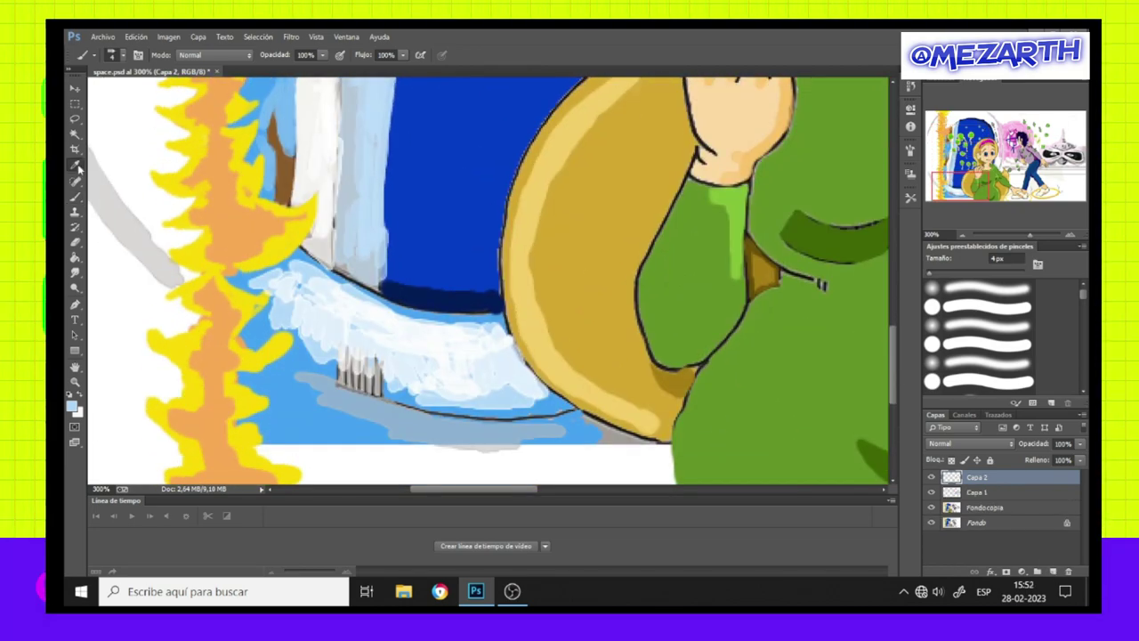
Highlight the edges of the green arm and dress with lighter green strokes.
{"action": "left_click", "coordinate": [71, 406]}
{"action": "key", "text": "Escape"}
{"action": "left_click", "coordinate": [75, 197]}
{"action": "left_click_drag", "start_coordinate": [694, 176], "coordinate": [650, 274]}
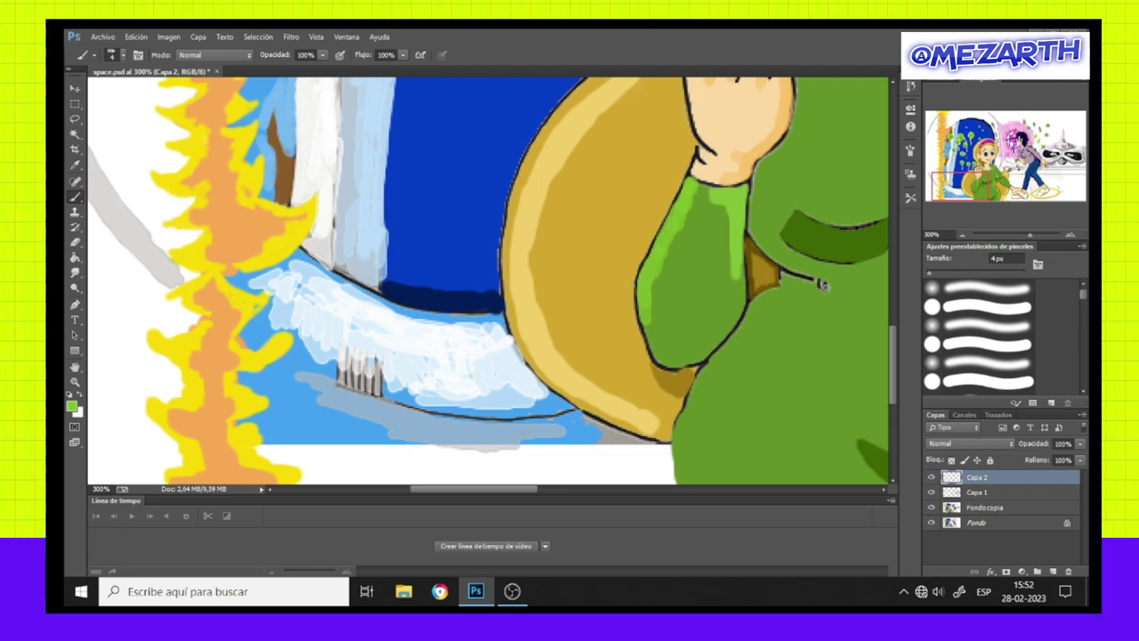
{"action": "left_click_drag", "start_coordinate": [752, 307], "coordinate": [782, 281]}
{"action": "mouse_move", "coordinate": [761, 321]}
{"action": "left_mouse_down"}
{"action": "mouse_move", "coordinate": [717, 360]}
{"action": "mouse_move", "coordinate": [680, 422]}
{"action": "left_mouse_up"}
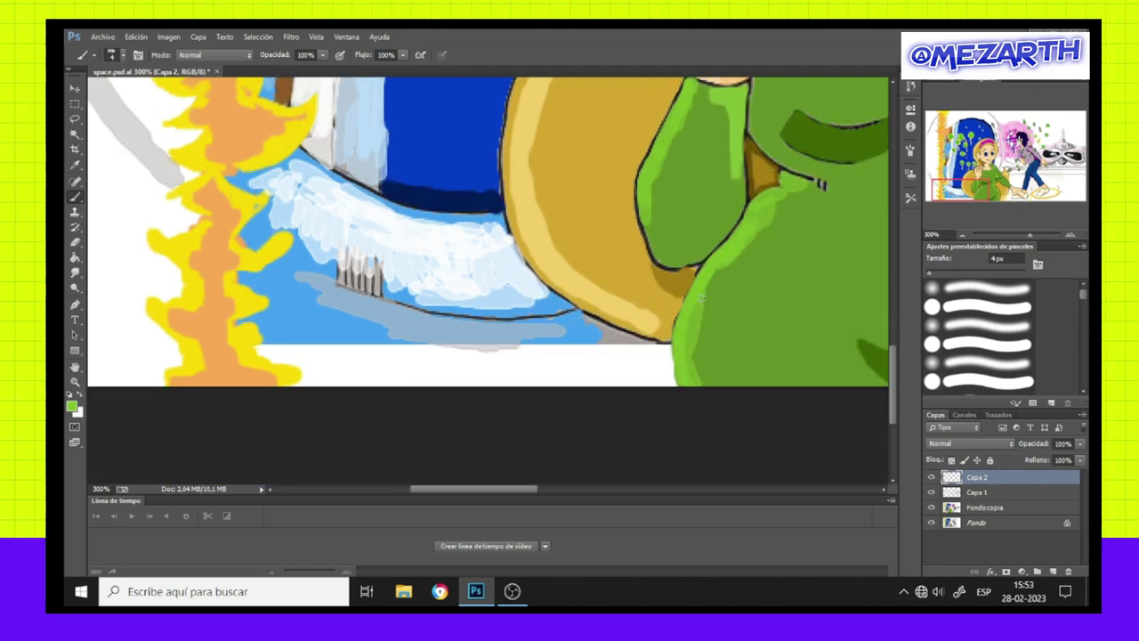
Choose a darker green and paint shading down the length of the sleeve.
{"action": "scroll", "coordinate": [895, 343], "scroll_direction": "up", "scroll_amount": 2}
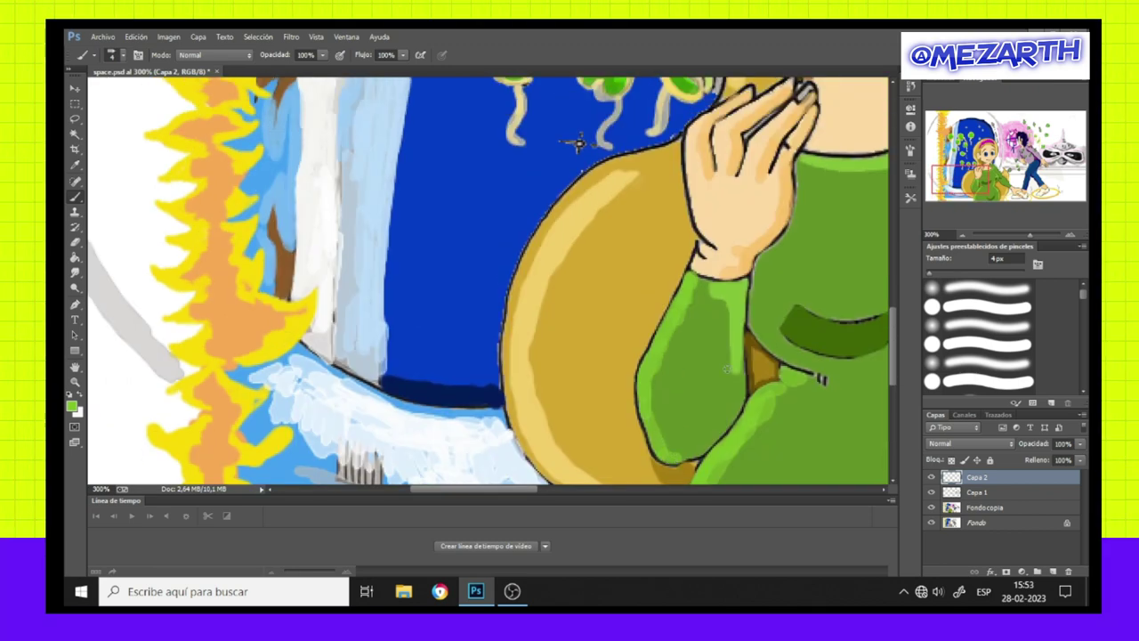
{"action": "left_click", "coordinate": [75, 166]}
{"action": "left_click", "coordinate": [71, 407]}
{"action": "left_click", "coordinate": [899, 158]}
{"action": "key", "text": "b"}
{"action": "mouse_move", "coordinate": [710, 288]}
{"action": "left_mouse_down"}
{"action": "mouse_move", "coordinate": [728, 303]}
{"action": "mouse_move", "coordinate": [746, 292]}
{"action": "mouse_move", "coordinate": [734, 382]}
{"action": "left_mouse_up"}
{"action": "left_click_drag", "start_coordinate": [736, 341], "coordinate": [730, 414]}
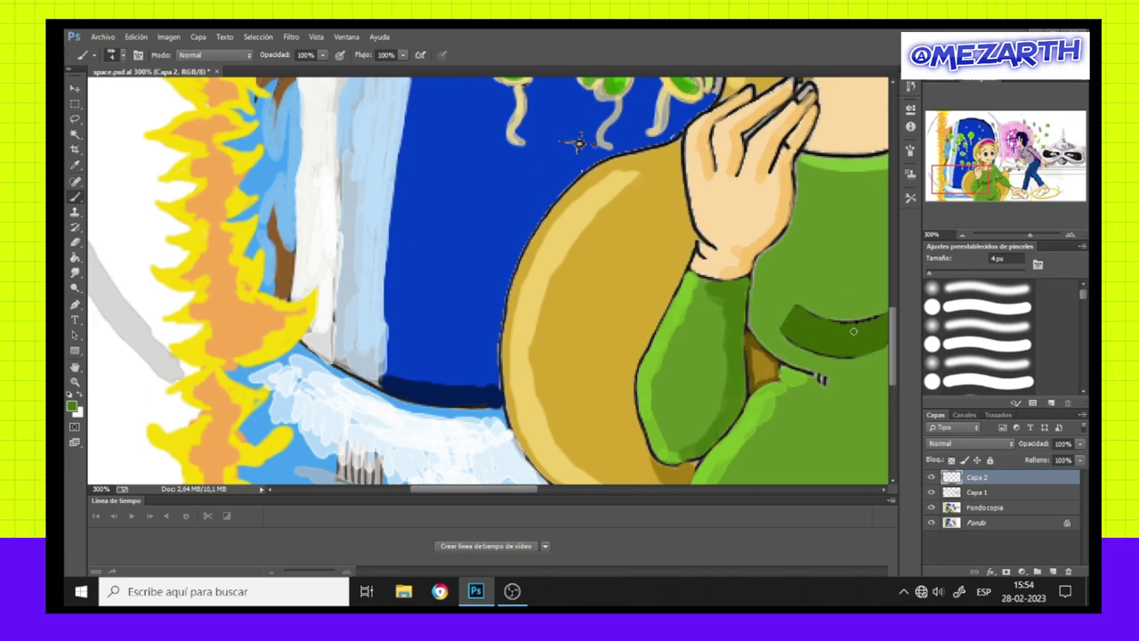
Continue adding dark-green shading strokes across the sweater's sleeve and front.
{"action": "scroll", "coordinate": [854, 331], "scroll_direction": "right", "scroll_amount": 5}
{"action": "mouse_move", "coordinate": [614, 381]}
{"action": "left_mouse_down"}
{"action": "mouse_move", "coordinate": [609, 338]}
{"action": "mouse_move", "coordinate": [628, 308]}
{"action": "mouse_move", "coordinate": [675, 284]}
{"action": "mouse_move", "coordinate": [627, 374]}
{"action": "mouse_move", "coordinate": [655, 409]}
{"action": "left_mouse_up"}
{"action": "scroll", "coordinate": [666, 434], "scroll_direction": "down", "scroll_amount": 3}
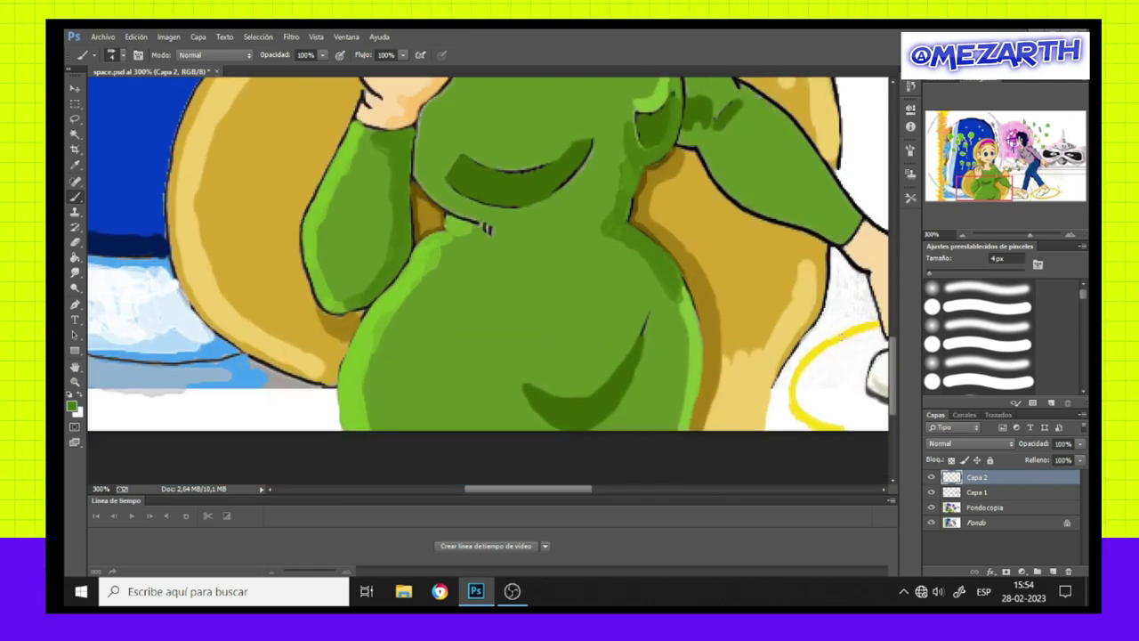
{"action": "left_click_drag", "start_coordinate": [696, 356], "coordinate": [678, 284]}
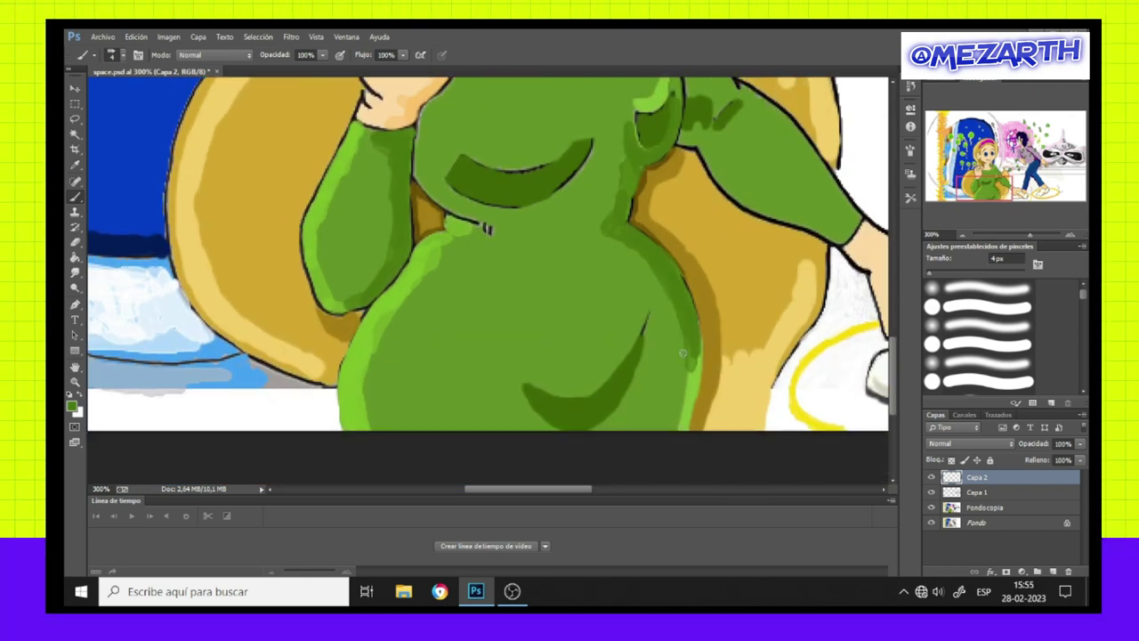
{"action": "left_click_drag", "start_coordinate": [683, 353], "coordinate": [687, 422]}
{"action": "scroll", "coordinate": [888, 341], "scroll_direction": "up", "scroll_amount": 5}
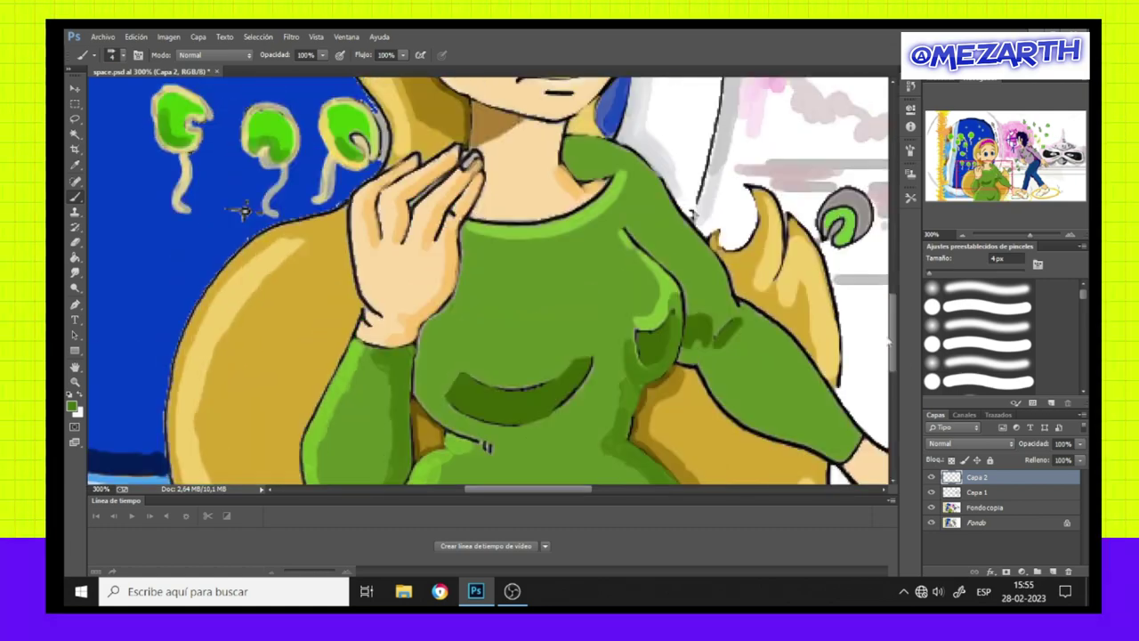
Shade the sweater's right shoulder, right sleeve and chest edge in dark green.
{"action": "left_click_drag", "start_coordinate": [627, 221], "coordinate": [682, 267]}
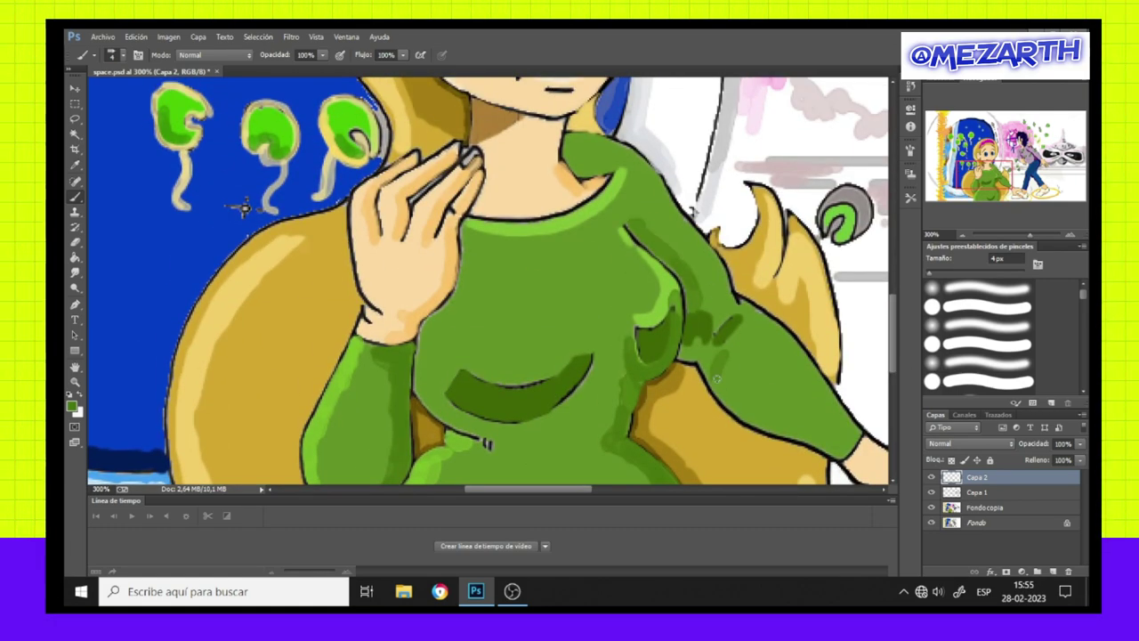
{"action": "left_click_drag", "start_coordinate": [717, 356], "coordinate": [756, 410]}
{"action": "left_click_drag", "start_coordinate": [810, 436], "coordinate": [776, 422]}
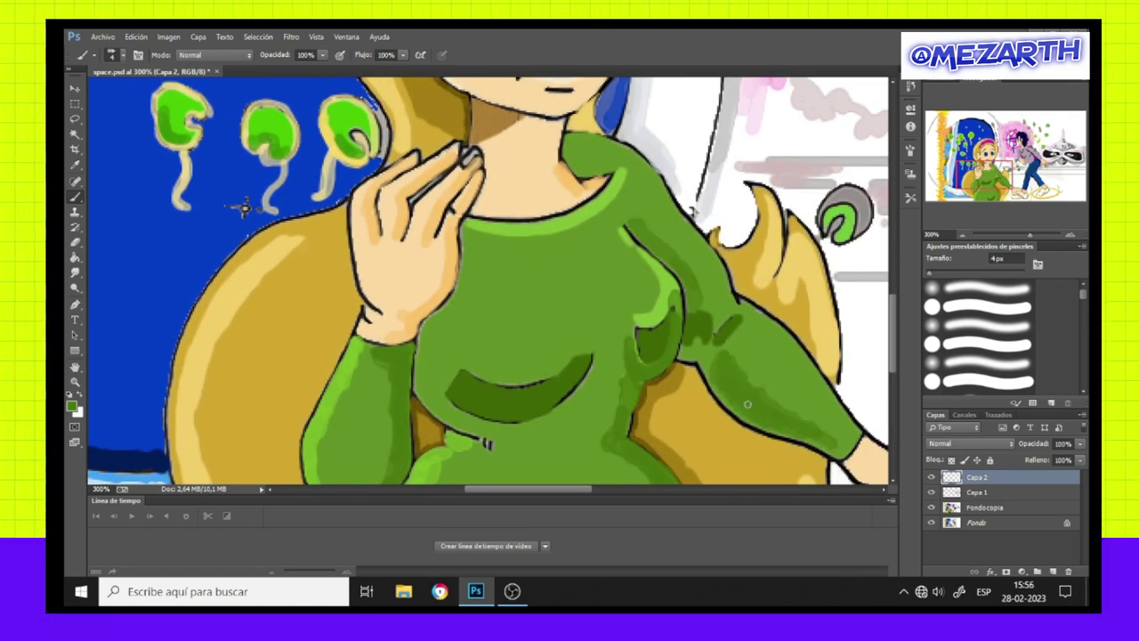
{"action": "left_click_drag", "start_coordinate": [719, 376], "coordinate": [705, 345]}
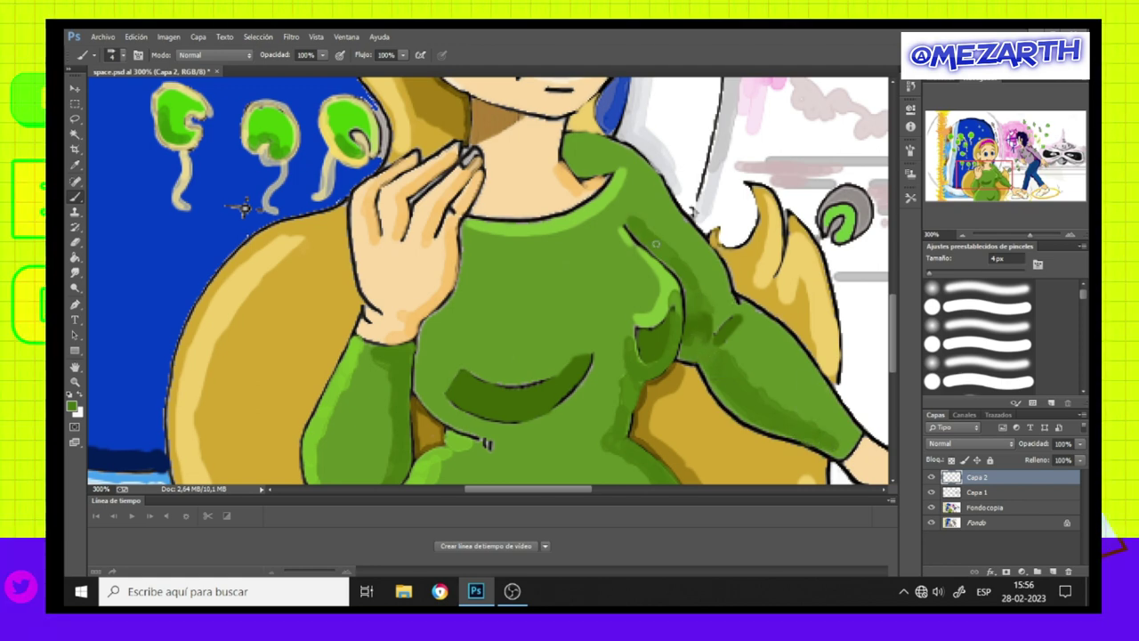
{"action": "left_click_drag", "start_coordinate": [656, 244], "coordinate": [630, 224]}
{"action": "mouse_move", "coordinate": [634, 314]}
{"action": "left_mouse_down"}
{"action": "mouse_move", "coordinate": [664, 330]}
{"action": "mouse_move", "coordinate": [676, 291]}
{"action": "left_mouse_up"}
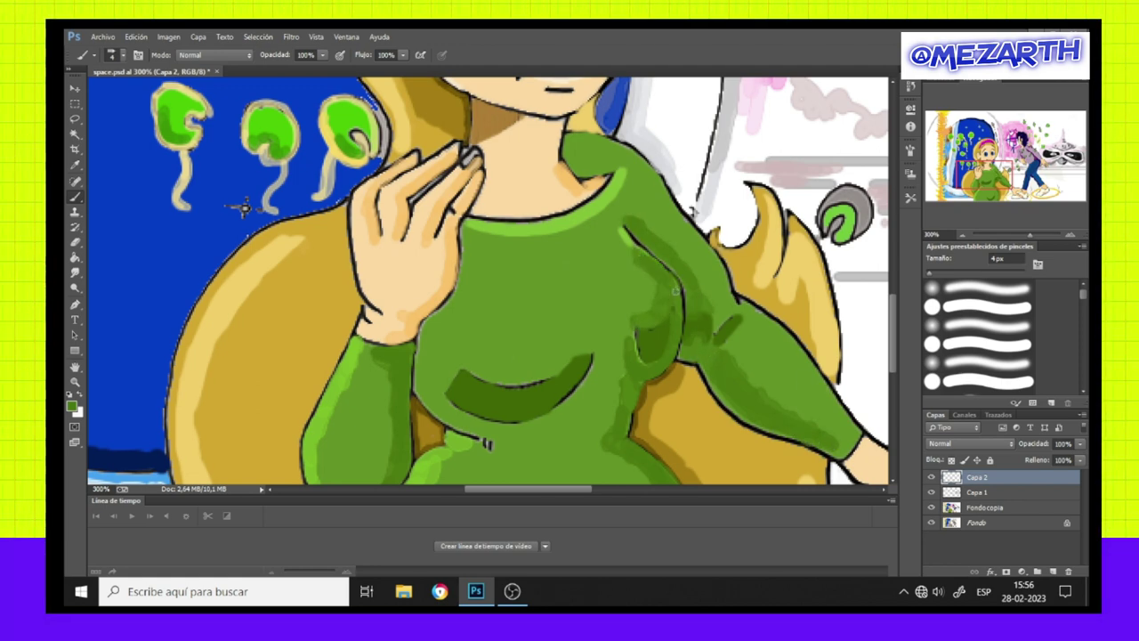
Darken the chest shading and extend a dark-green curve under the belly.
{"action": "left_click", "coordinate": [71, 407]}
{"action": "left_click", "coordinate": [971, 147]}
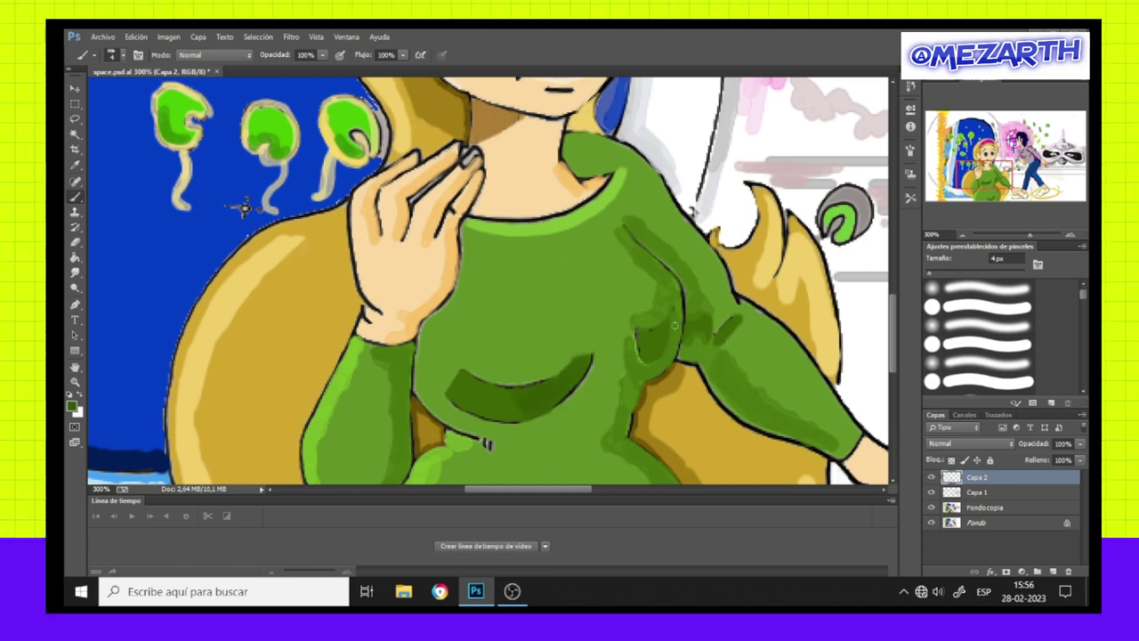
{"action": "left_click", "coordinate": [71, 407]}
{"action": "left_click", "coordinate": [859, 155]}
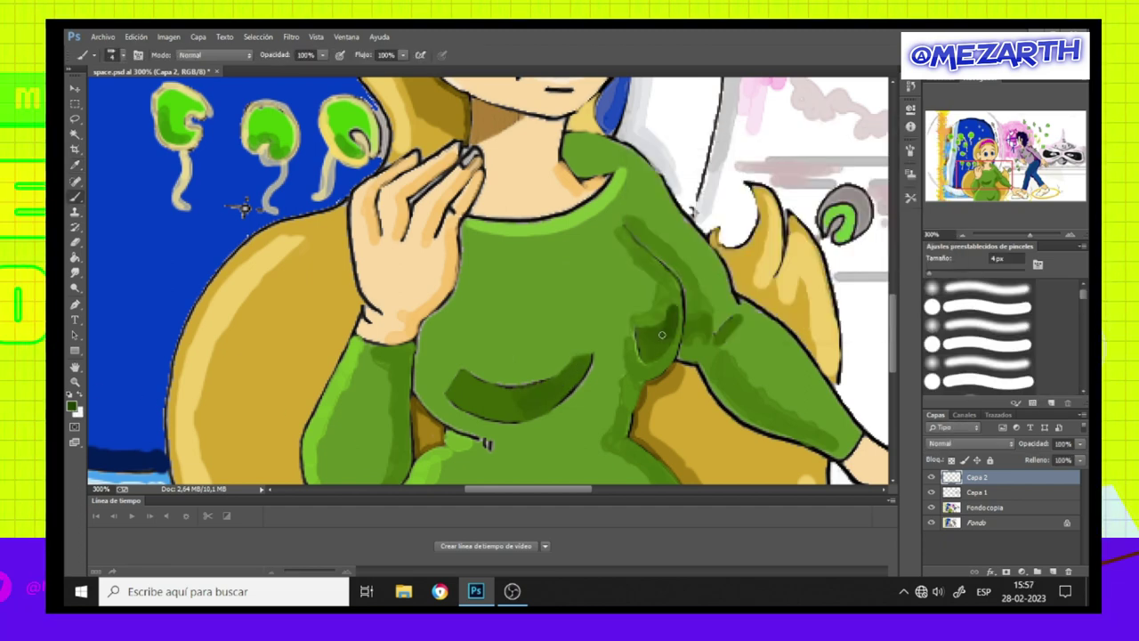
{"action": "left_click_drag", "start_coordinate": [567, 377], "coordinate": [556, 374]}
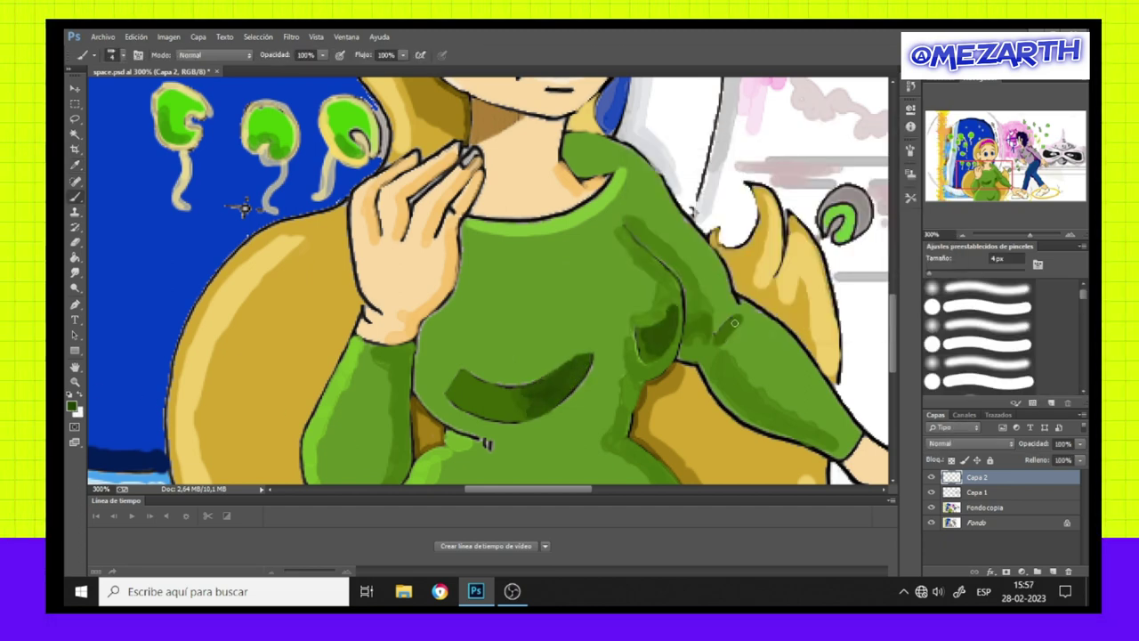
{"action": "scroll", "coordinate": [703, 338], "scroll_direction": "down", "scroll_amount": 2}
{"action": "scroll", "coordinate": [677, 338], "scroll_direction": "down", "scroll_amount": 3}
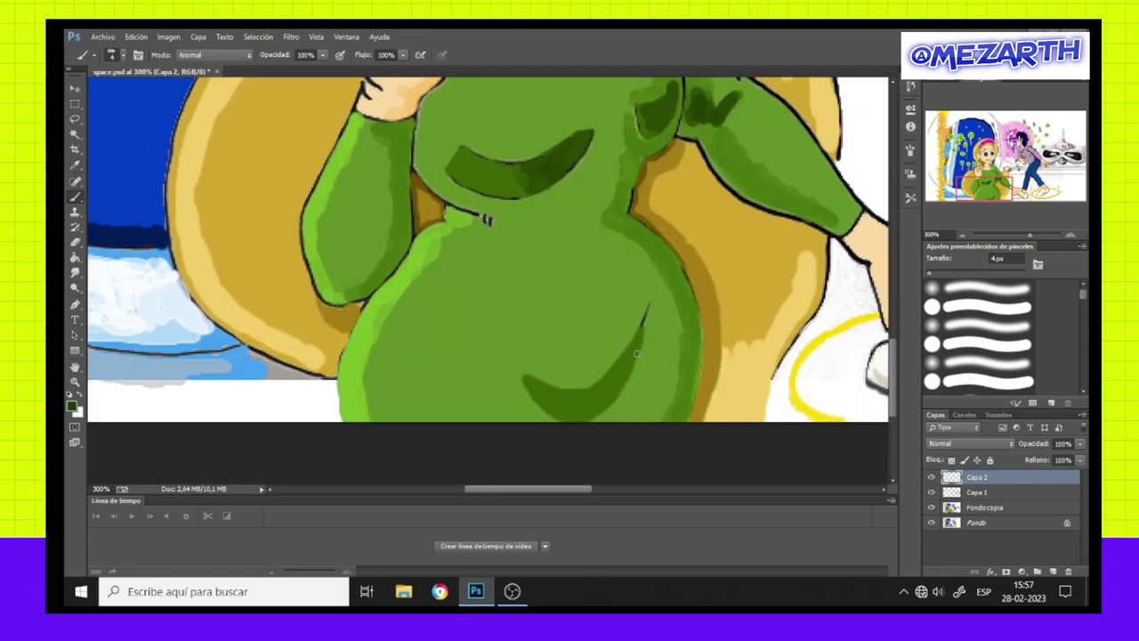
{"action": "mouse_move", "coordinate": [643, 337]}
{"action": "left_mouse_down"}
{"action": "mouse_move", "coordinate": [607, 392]}
{"action": "mouse_move", "coordinate": [570, 414]}
{"action": "left_mouse_up"}
{"action": "left_click_drag", "start_coordinate": [690, 410], "coordinate": [638, 418]}
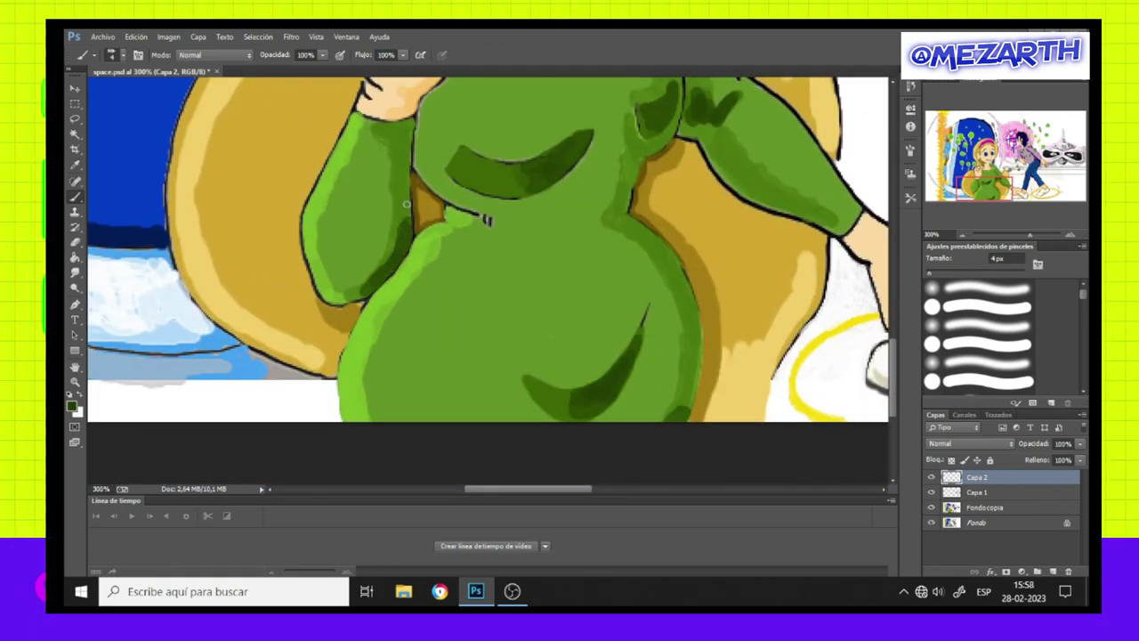
{"action": "scroll", "coordinate": [483, 356], "scroll_direction": "up", "scroll_amount": 3}
{"action": "scroll", "coordinate": [483, 356], "scroll_direction": "up", "scroll_amount": 4}
Sample the tan hair colour and brush shading strokes onto the hair.
{"action": "key", "text": "i"}
{"action": "left_click", "coordinate": [242, 359]}
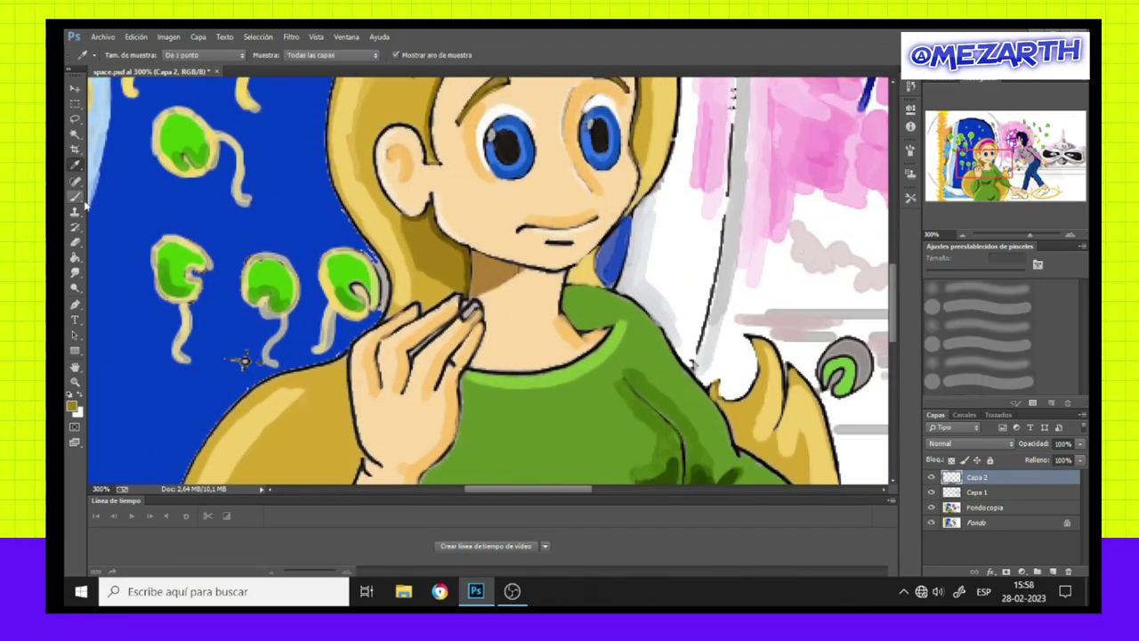
{"action": "key", "text": "b"}
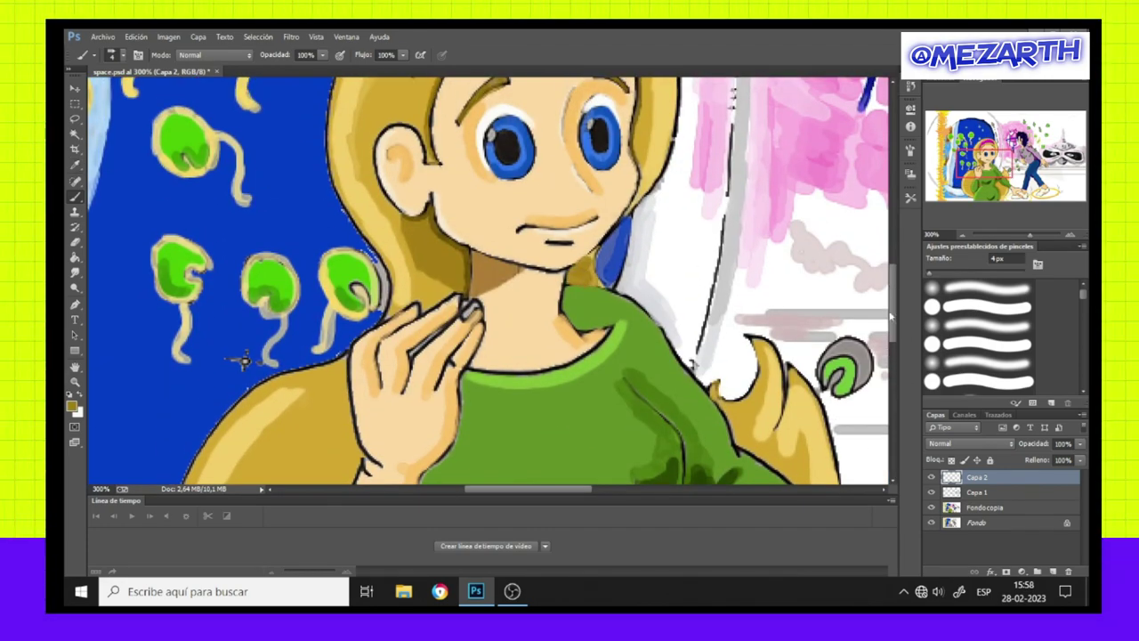
{"action": "scroll", "coordinate": [489, 285], "scroll_direction": "up", "scroll_amount": 4}
{"action": "left_click_drag", "start_coordinate": [637, 307], "coordinate": [655, 356]}
{"action": "left_click_drag", "start_coordinate": [665, 281], "coordinate": [650, 331]}
{"action": "mouse_move", "coordinate": [669, 255]}
{"action": "left_mouse_down"}
{"action": "mouse_move", "coordinate": [654, 301]}
{"action": "mouse_move", "coordinate": [663, 236]}
{"action": "mouse_move", "coordinate": [645, 219]}
{"action": "mouse_move", "coordinate": [667, 241]}
{"action": "left_mouse_up"}
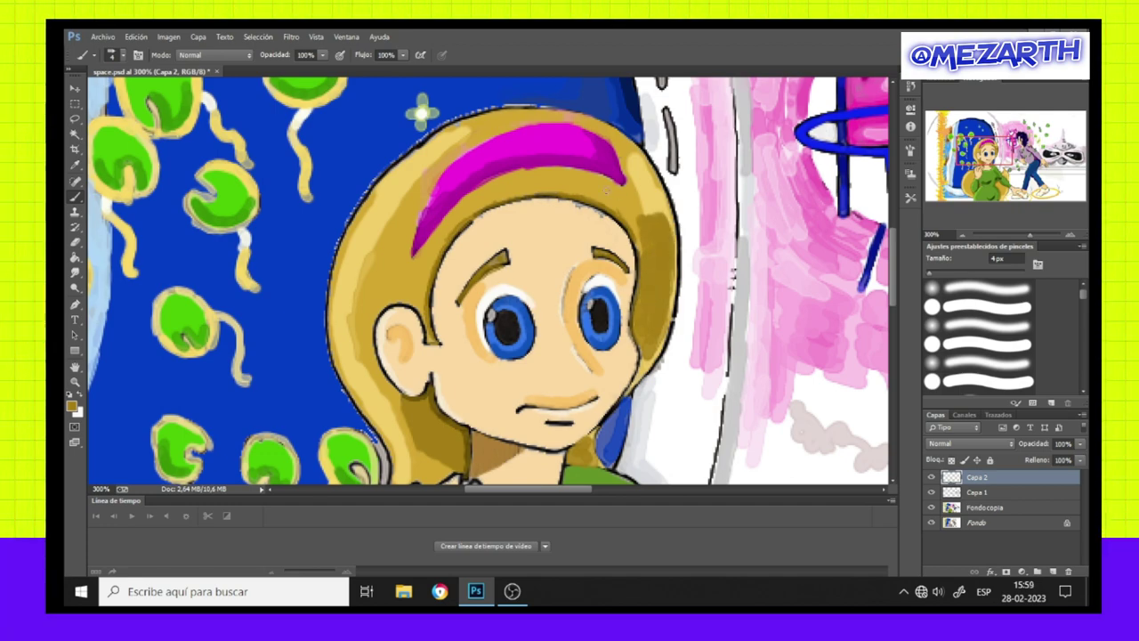
Shade the hair at the upper right of the head and left of the face darker brown.
{"action": "mouse_move", "coordinate": [596, 181]}
{"action": "left_mouse_down"}
{"action": "mouse_move", "coordinate": [643, 216]}
{"action": "mouse_move", "coordinate": [630, 162]}
{"action": "mouse_move", "coordinate": [660, 211]}
{"action": "left_mouse_up"}
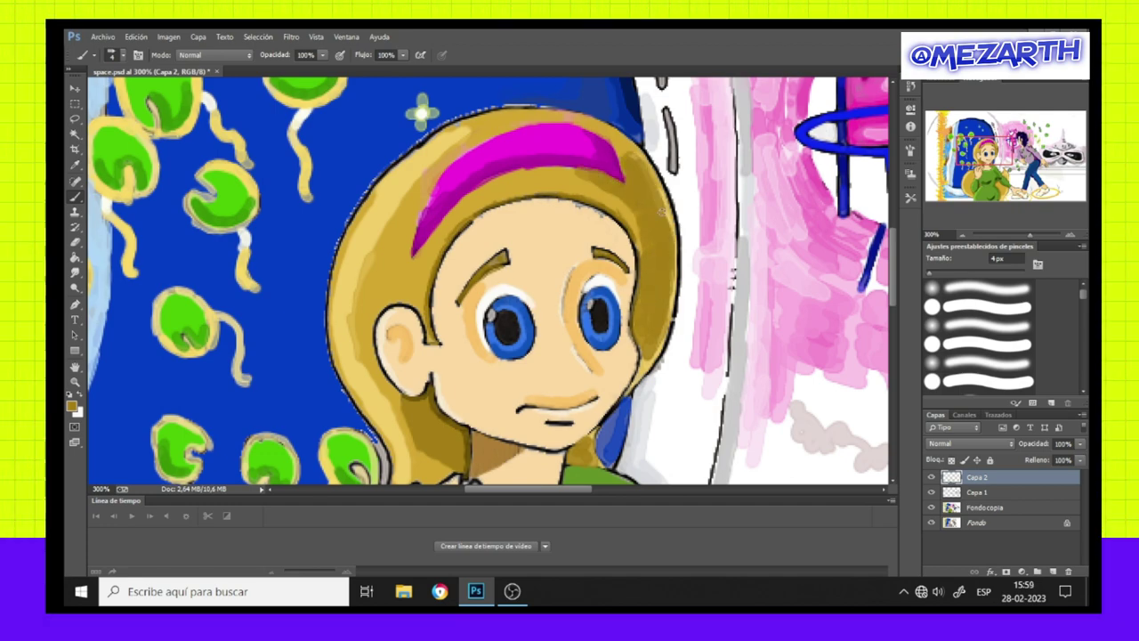
{"action": "left_click_drag", "start_coordinate": [424, 289], "coordinate": [390, 315]}
{"action": "left_click_drag", "start_coordinate": [433, 260], "coordinate": [418, 272]}
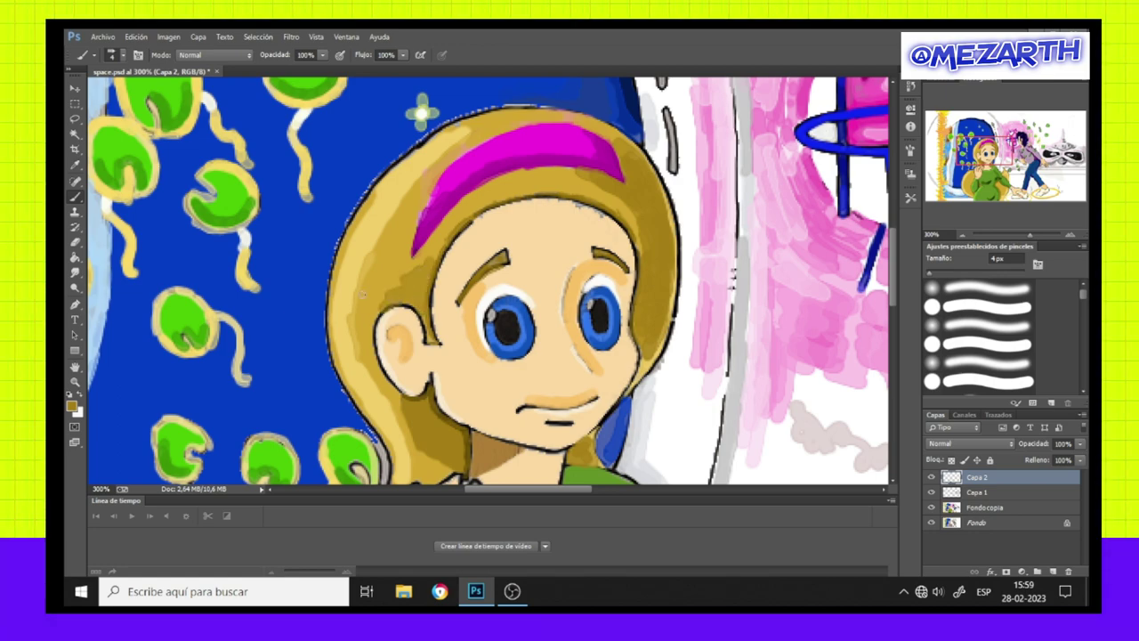
{"action": "left_click", "coordinate": [71, 406]}
{"action": "left_click", "coordinate": [952, 158]}
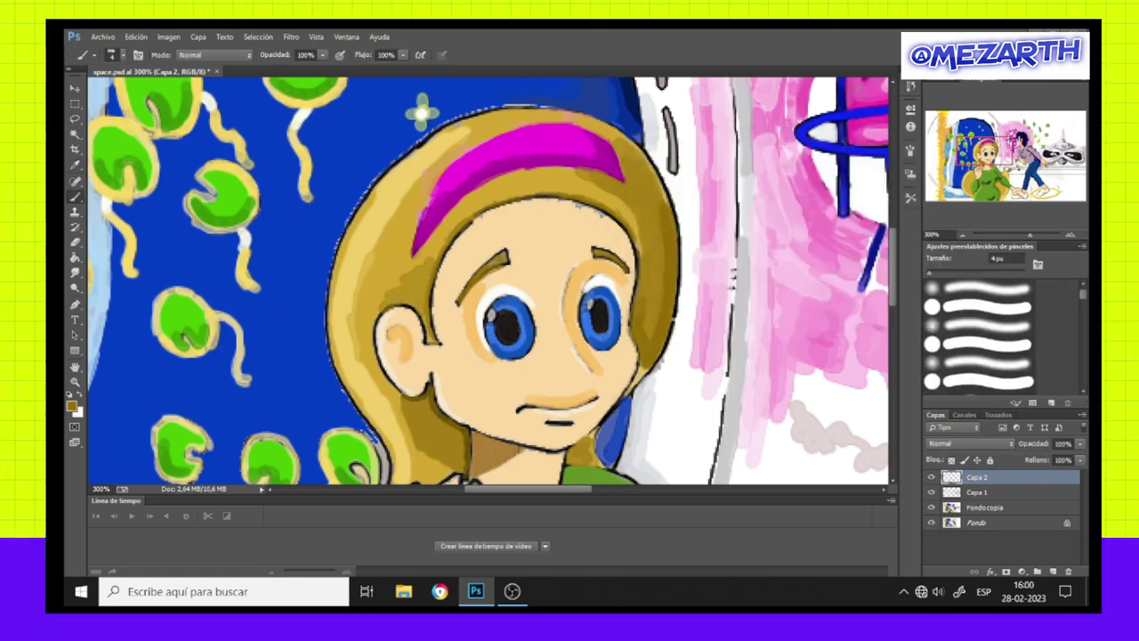
Zoom in closer on the face and set the brush to 3 px.
{"action": "key", "text": "F5"}
{"action": "key", "text": "F5"}
{"action": "key", "text": "bracketleft"}
{"action": "key", "text": "ctrl+plus"}
{"action": "key", "text": "ctrl+plus"}
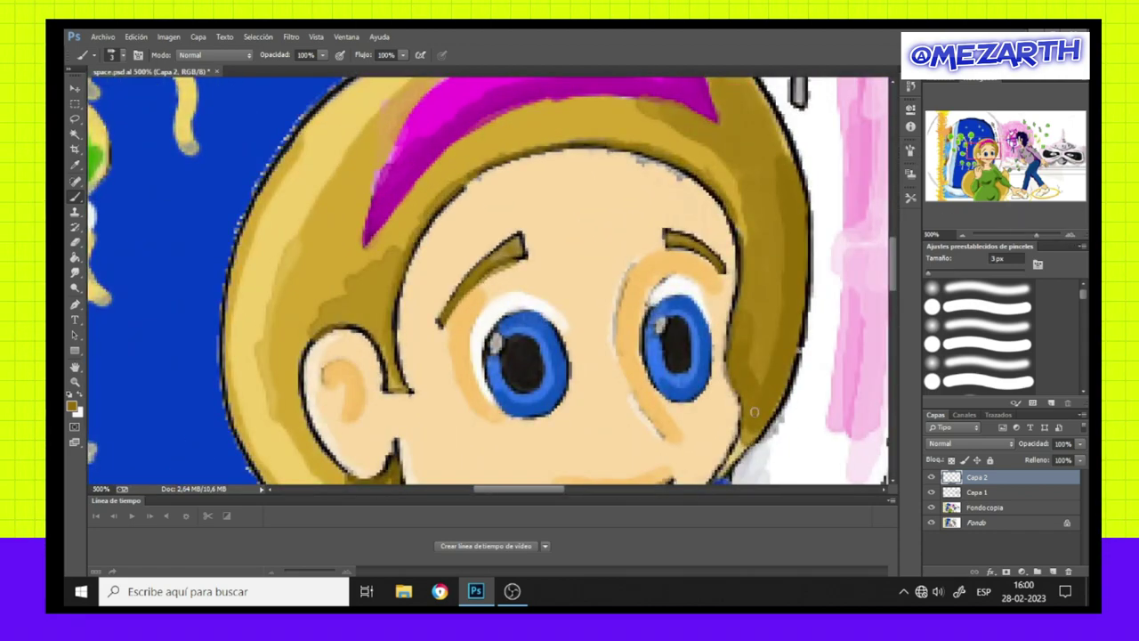
{"action": "key", "text": "F5"}
{"action": "key", "text": "F5"}
With a 2 px brush, shade the hair beside the neck and below the ear.
{"action": "key", "text": "bracketleft"}
{"action": "scroll", "coordinate": [747, 374], "scroll_direction": "down", "scroll_amount": 3}
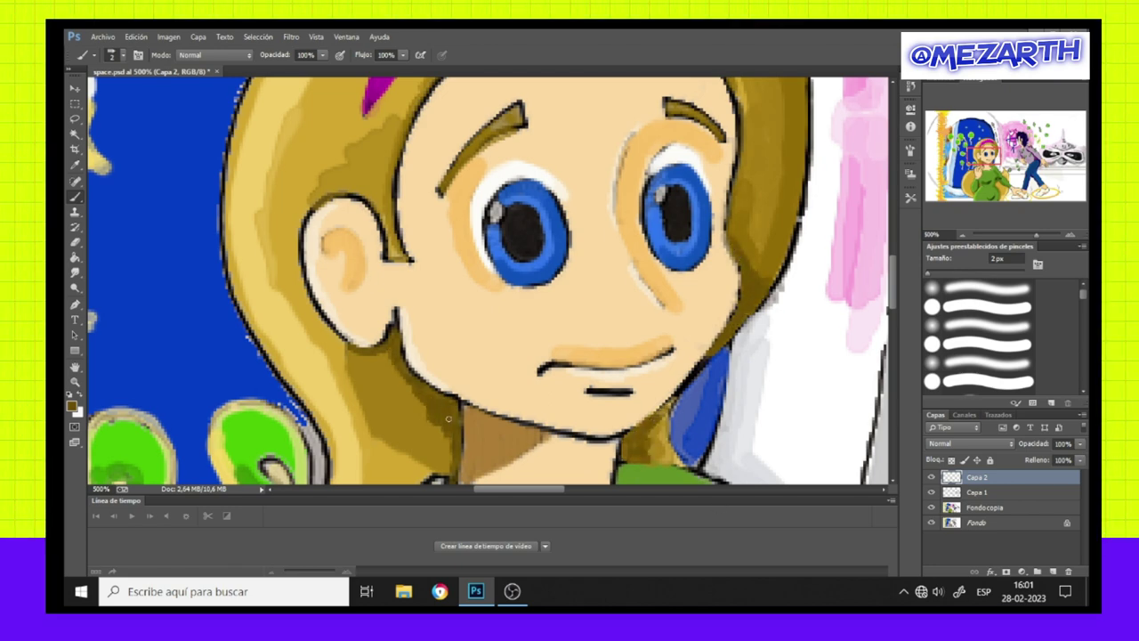
{"action": "left_click_drag", "start_coordinate": [448, 418], "coordinate": [441, 461]}
{"action": "scroll", "coordinate": [443, 456], "scroll_direction": "down", "scroll_amount": 3}
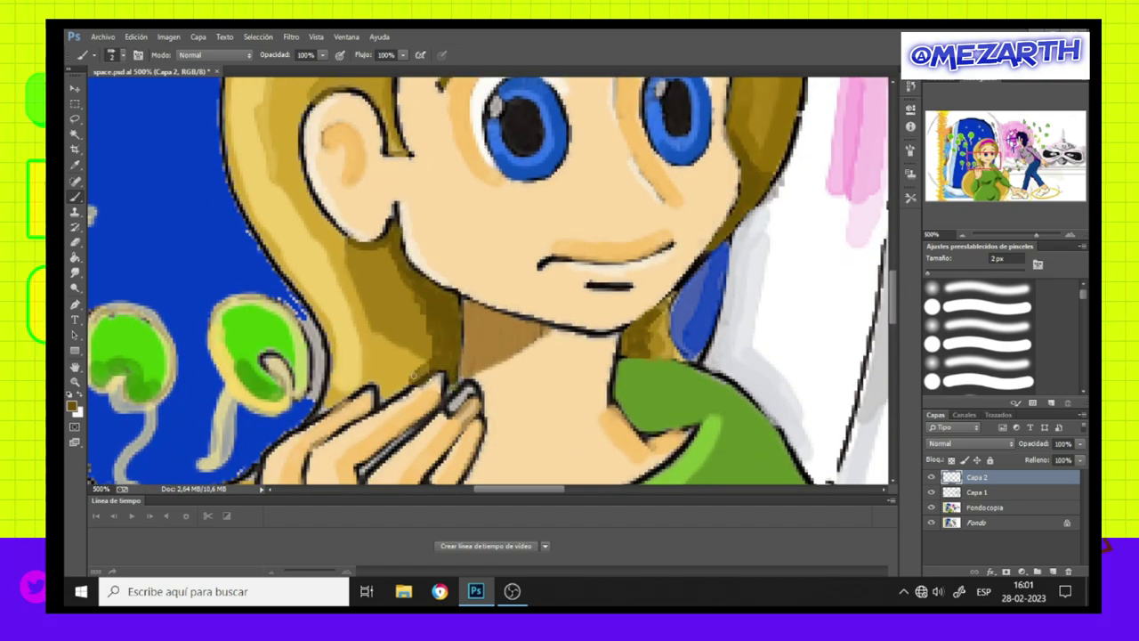
{"action": "left_click_drag", "start_coordinate": [351, 245], "coordinate": [421, 308]}
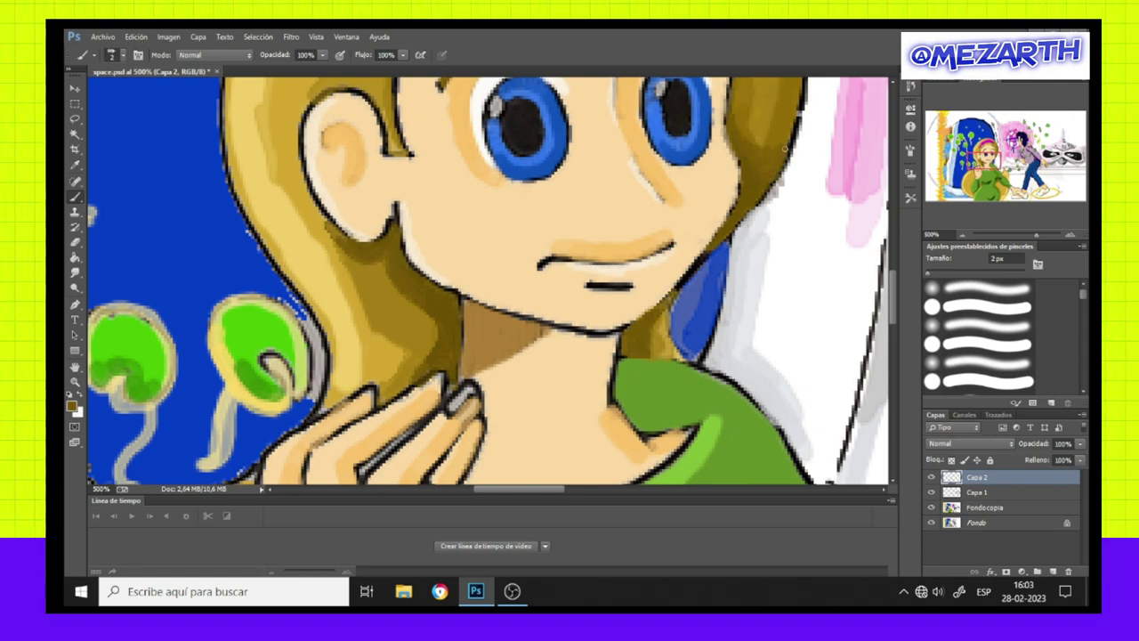
Pick up the light skin tone and paint over the orange line near the cheek.
{"action": "scroll", "coordinate": [789, 138], "scroll_direction": "up", "scroll_amount": 5}
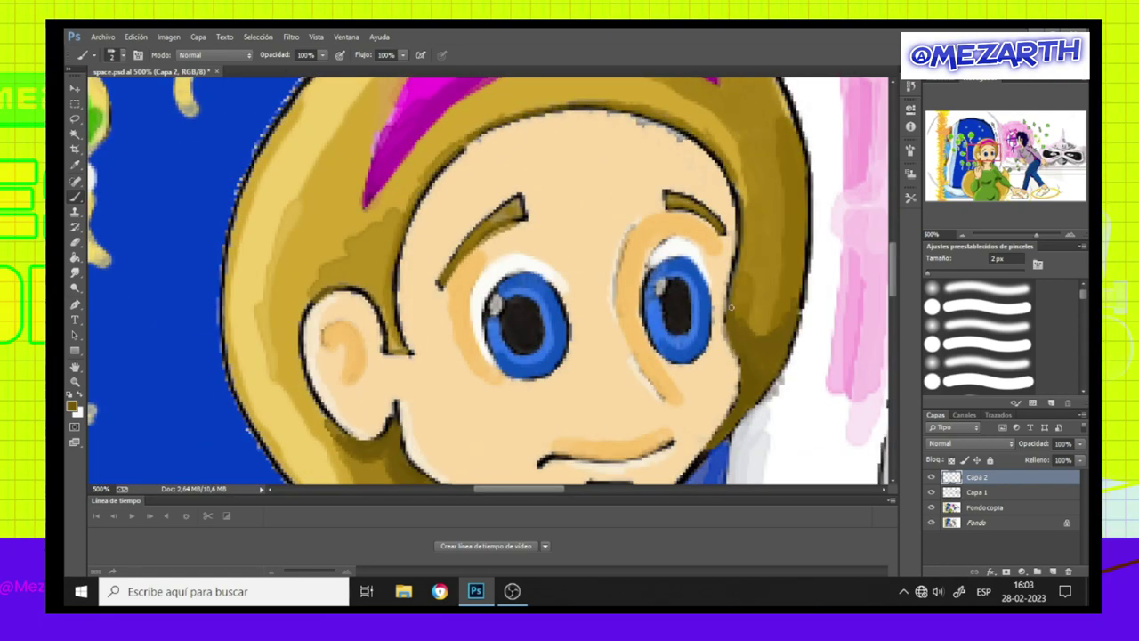
{"action": "left_click", "coordinate": [479, 256], "text": "alt"}
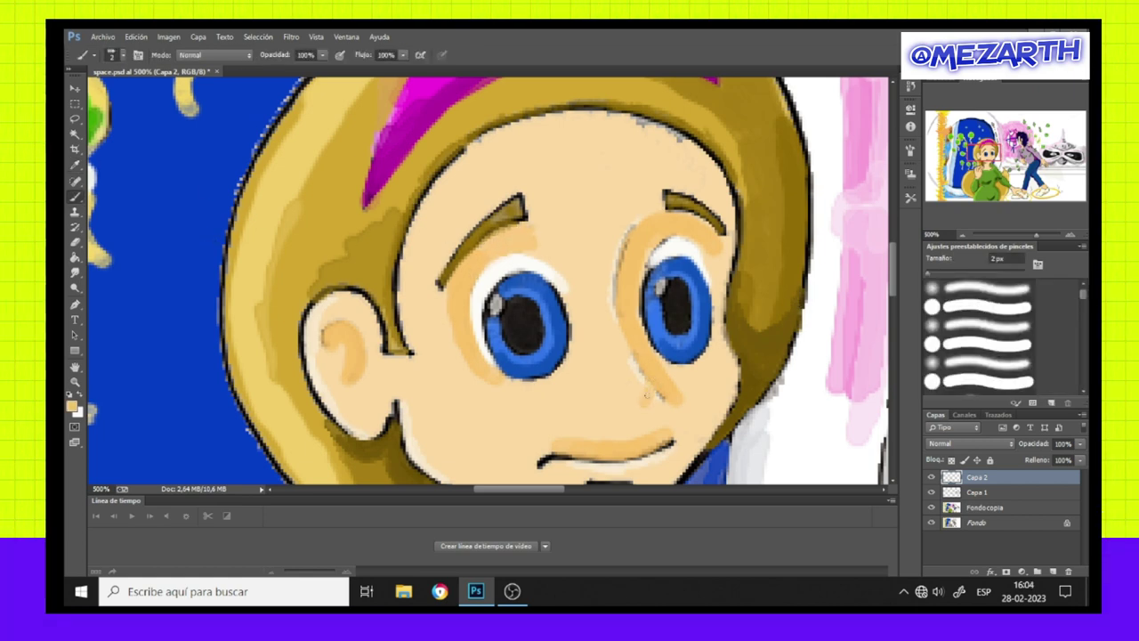
{"action": "left_click_drag", "start_coordinate": [646, 393], "coordinate": [659, 395]}
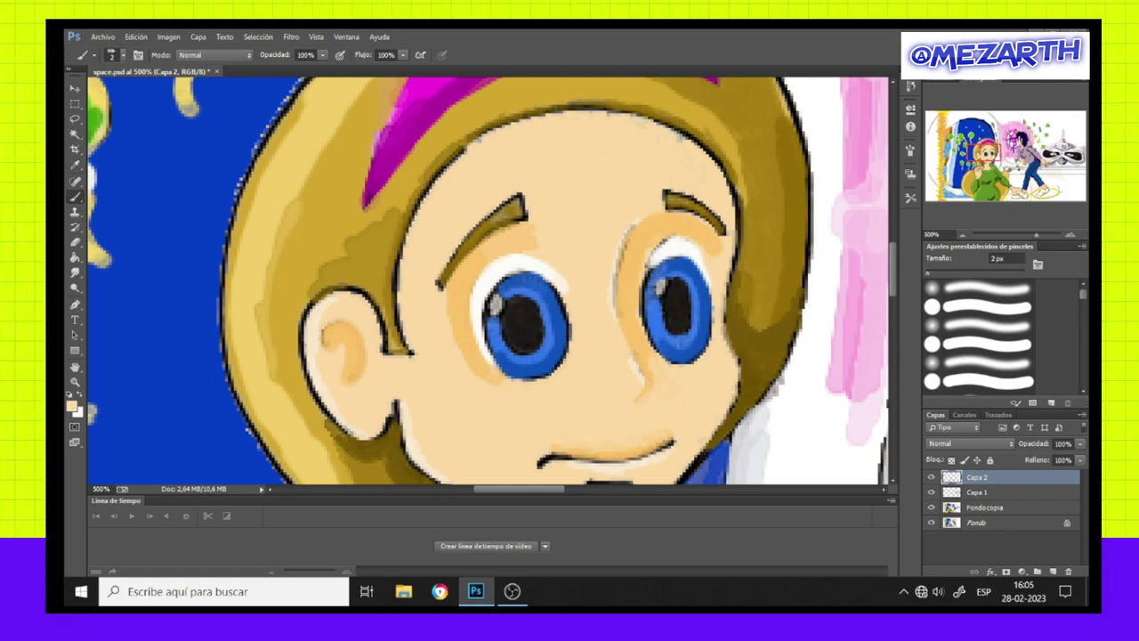
{"action": "left_click", "coordinate": [75, 165]}
{"action": "key", "text": "b"}
Check the full image, pick a dark grey foreground colour and pan to the alien's face.
{"action": "key", "text": "ctrl+minus"}
{"action": "key", "text": "ctrl+minus"}
{"action": "key", "text": "ctrl+minus"}
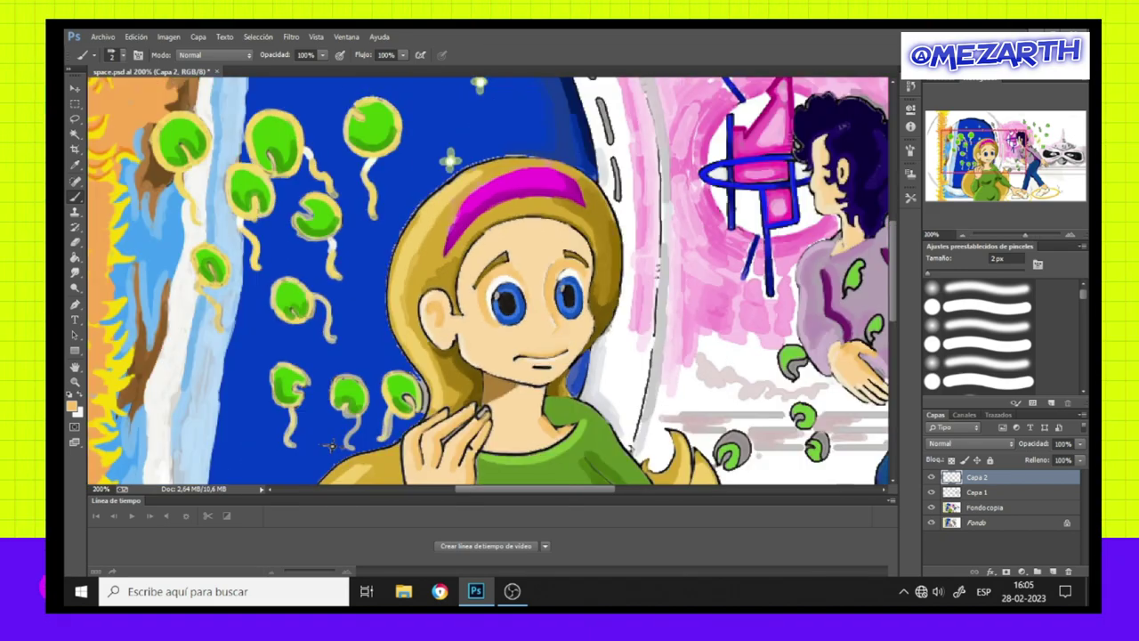
{"action": "key", "text": "ctrl+minus"}
{"action": "key", "text": "ctrl+minus"}
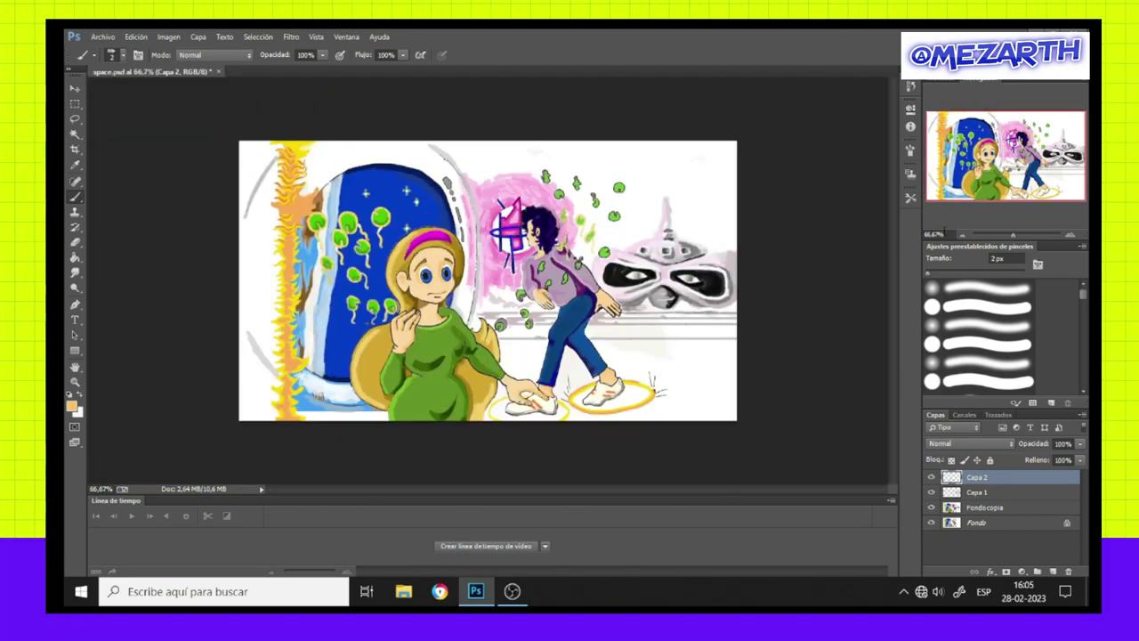
{"action": "key", "text": "ctrl+plus"}
{"action": "key", "text": "ctrl+plus"}
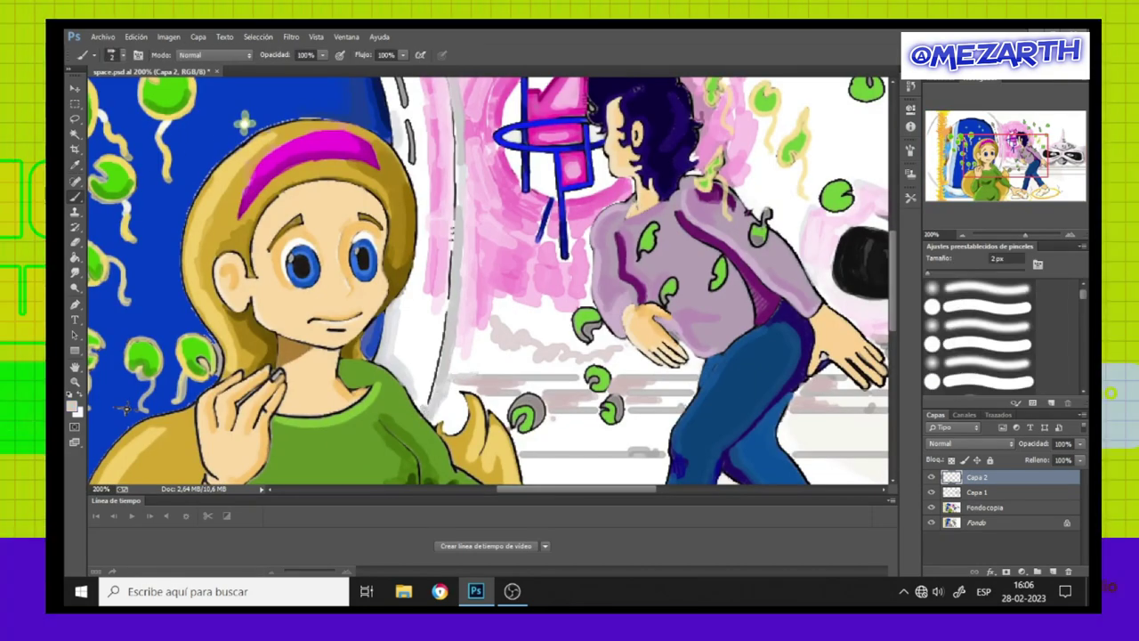
{"action": "left_click", "coordinate": [73, 405]}
{"action": "left_click", "coordinate": [649, 303]}
{"action": "left_click", "coordinate": [908, 153]}
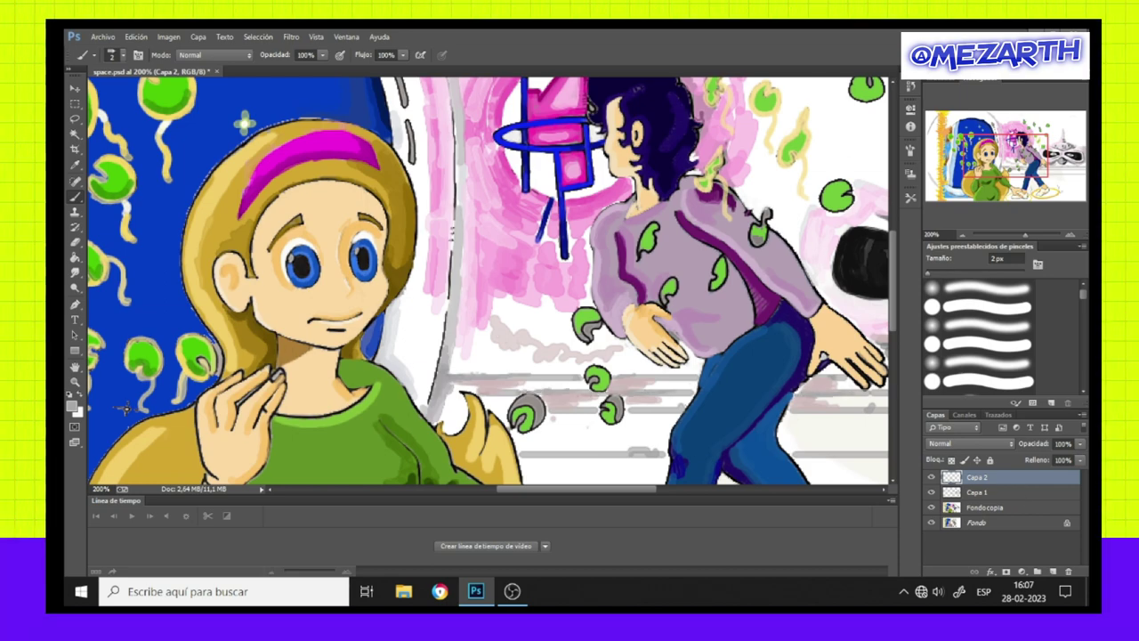
{"action": "left_click_drag", "start_coordinate": [643, 489], "coordinate": [723, 488]}
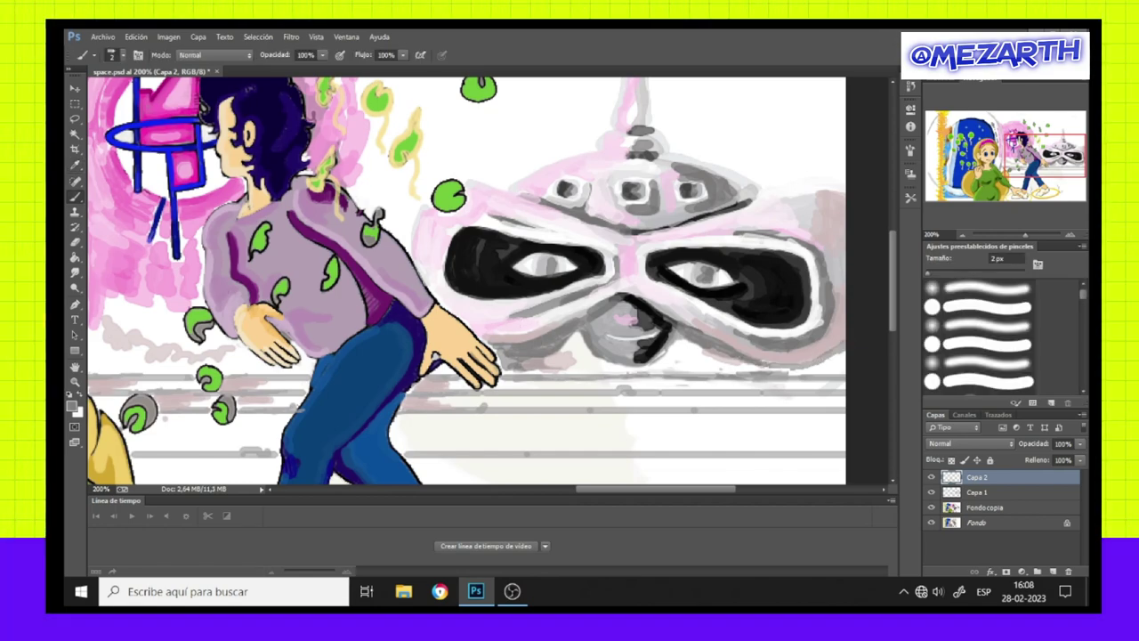
Sample a dark colour, brush a thin stroke across the alien's mask, and set purple as foreground.
{"action": "left_click", "coordinate": [145, 191], "text": "alt"}
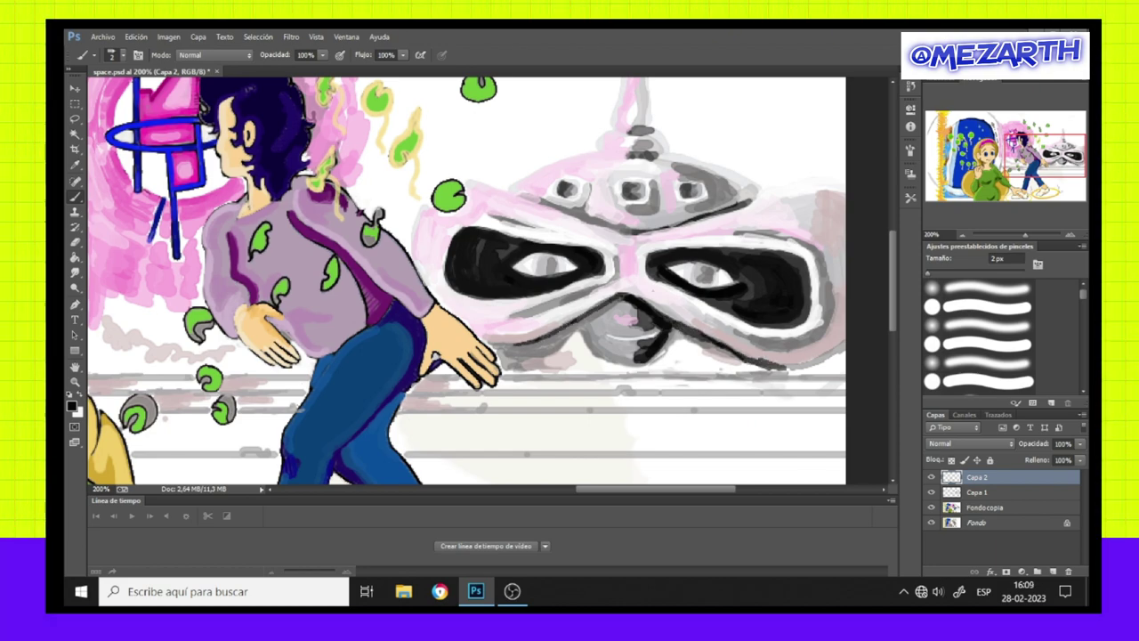
{"action": "left_click_drag", "start_coordinate": [630, 235], "coordinate": [690, 224]}
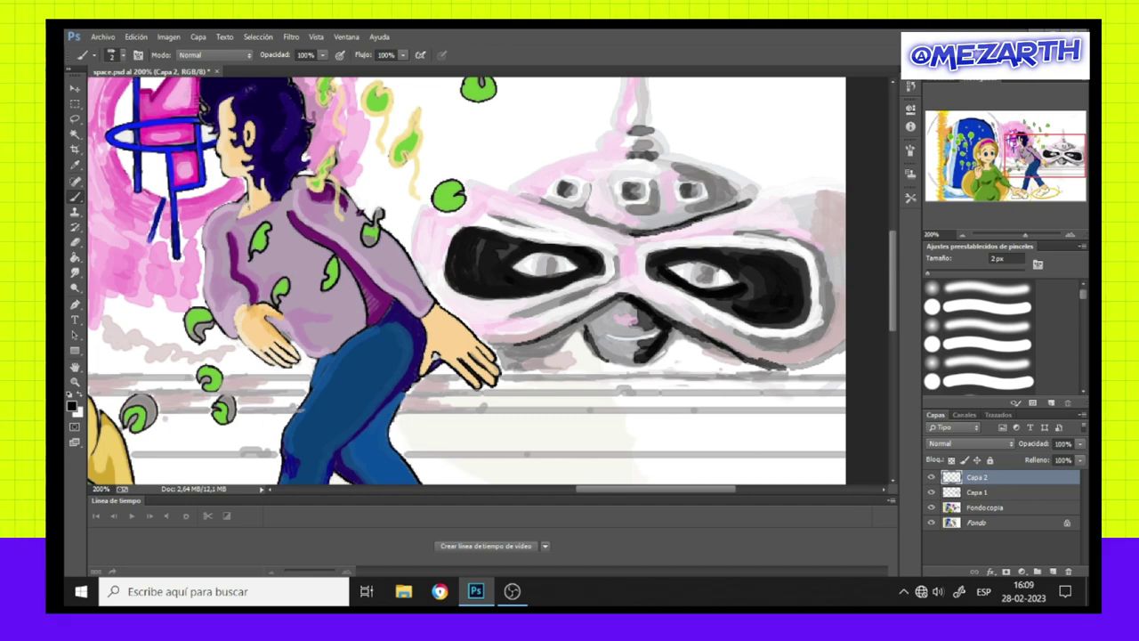
{"action": "scroll", "coordinate": [725, 256], "scroll_direction": "down", "scroll_amount": 2}
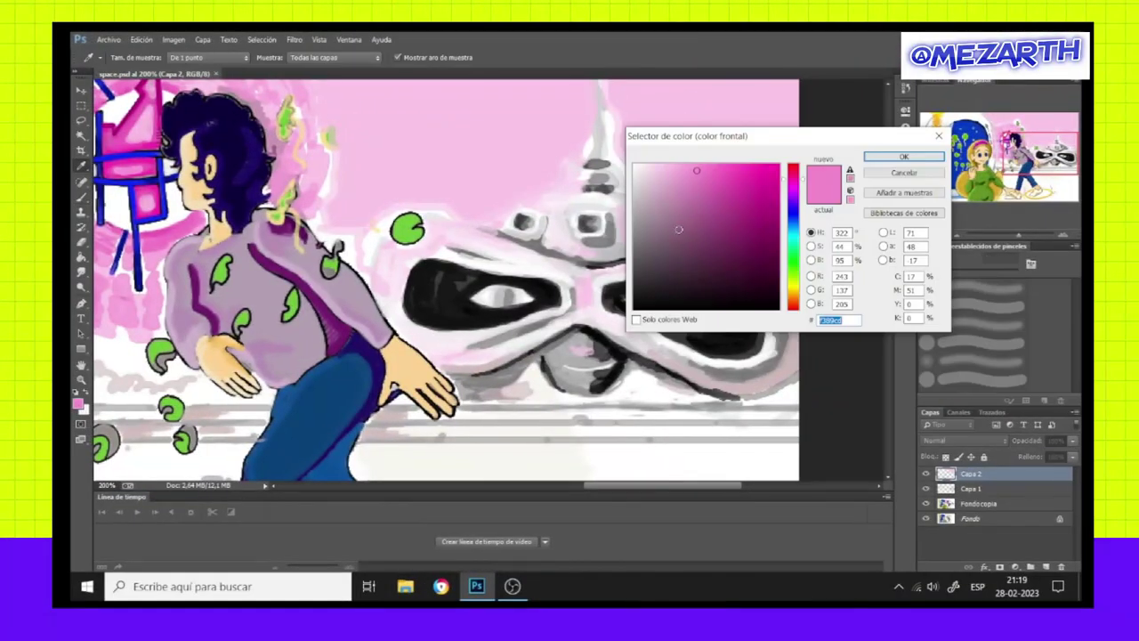
{"action": "left_click", "coordinate": [702, 234]}
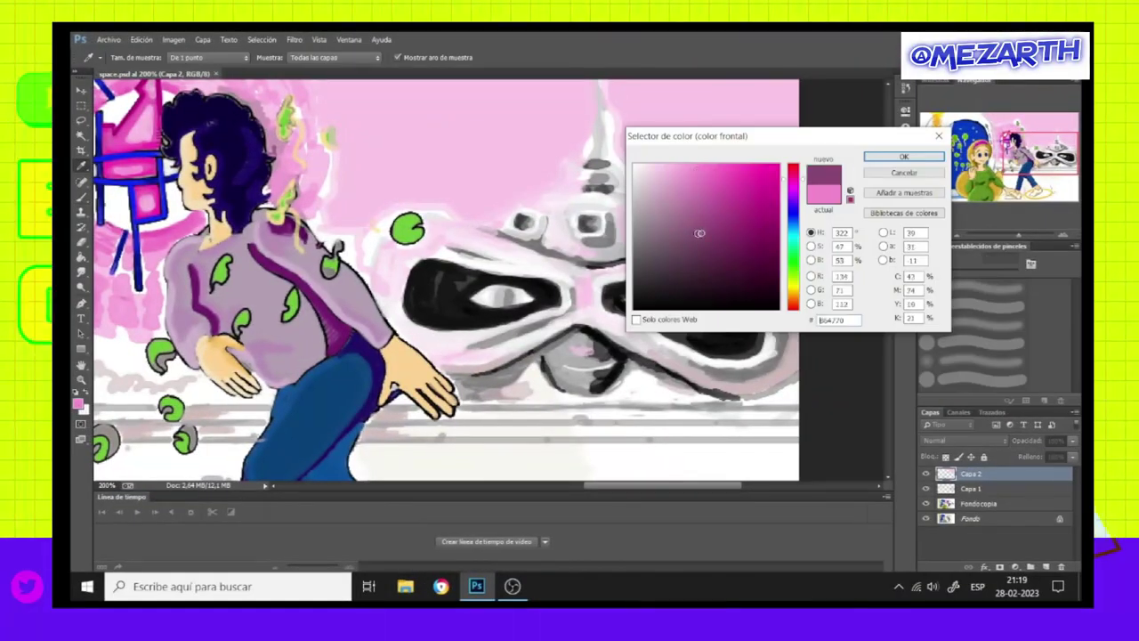
{"action": "left_click", "coordinate": [903, 156]}
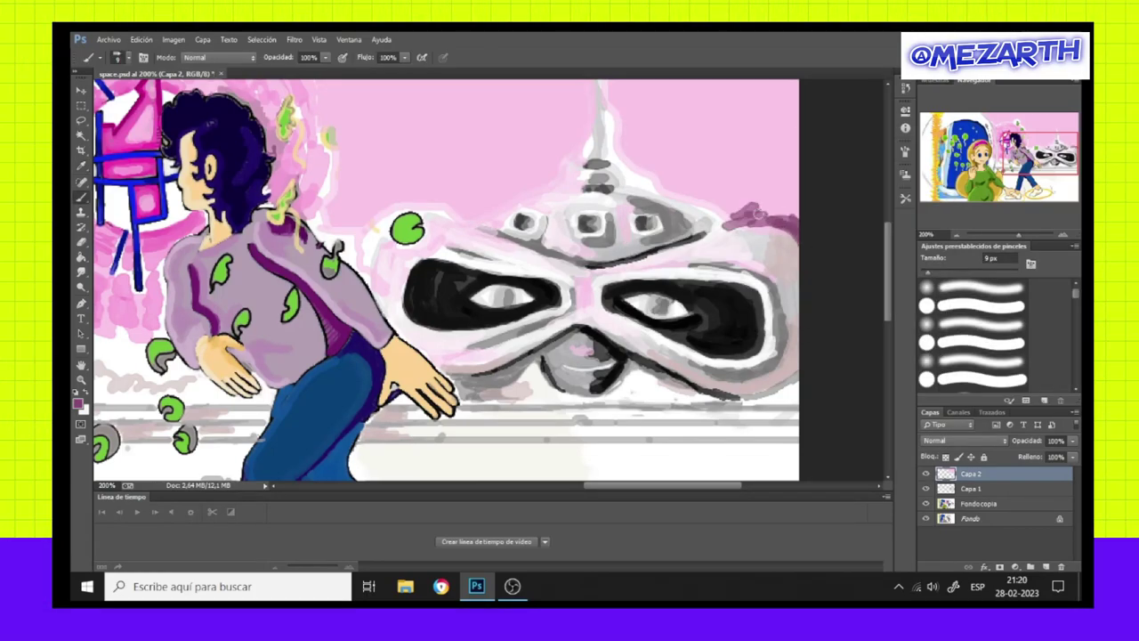
Paint purple strokes at the top right, growing the bush upward and leftward with darker purple.
{"action": "mouse_move", "coordinate": [758, 214]}
{"action": "left_mouse_down"}
{"action": "mouse_move", "coordinate": [792, 201]}
{"action": "mouse_move", "coordinate": [765, 211]}
{"action": "mouse_move", "coordinate": [739, 199]}
{"action": "mouse_move", "coordinate": [752, 194]}
{"action": "mouse_move", "coordinate": [712, 203]}
{"action": "mouse_move", "coordinate": [735, 197]}
{"action": "left_mouse_up"}
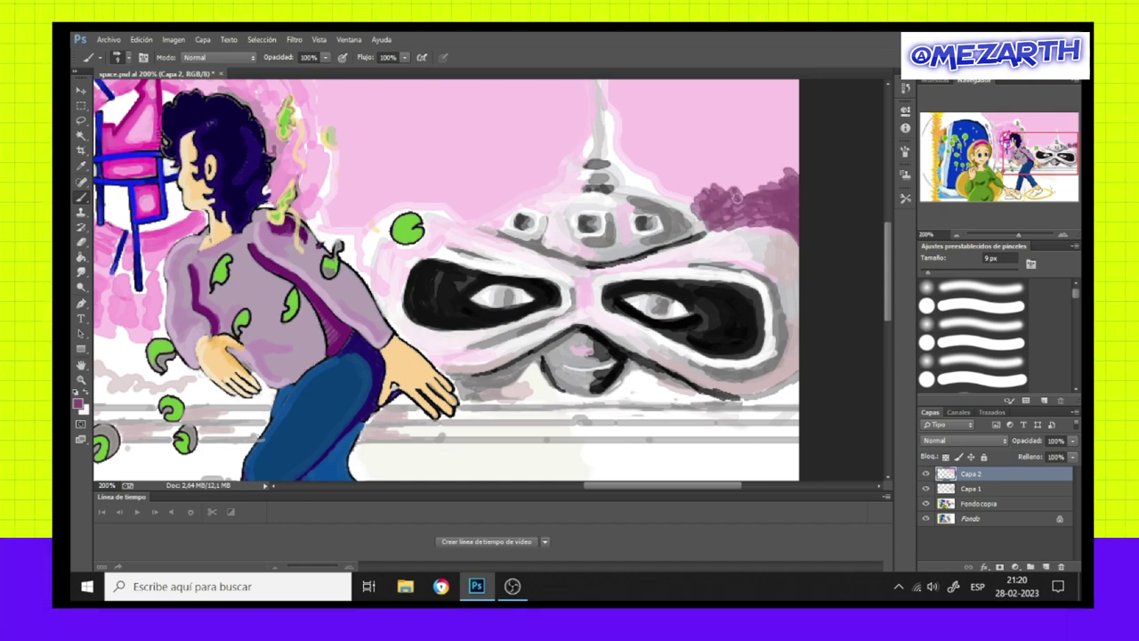
{"action": "scroll", "coordinate": [757, 179], "scroll_direction": "up", "scroll_amount": 5}
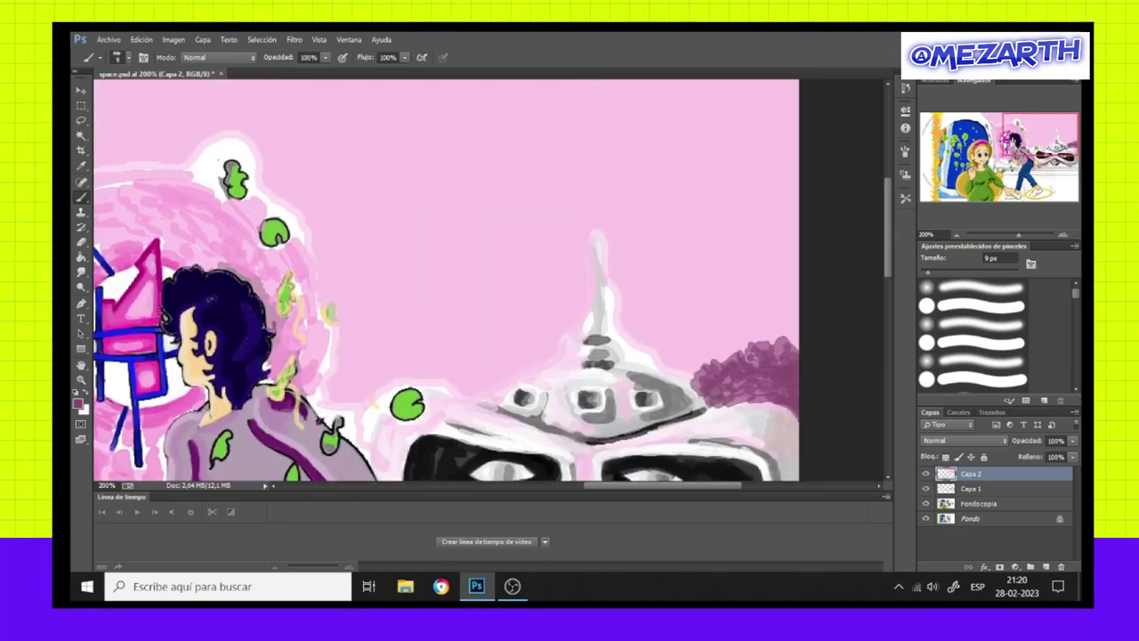
{"action": "mouse_move", "coordinate": [750, 343]}
{"action": "left_mouse_down"}
{"action": "mouse_move", "coordinate": [766, 331]}
{"action": "mouse_move", "coordinate": [798, 347]}
{"action": "left_mouse_up"}
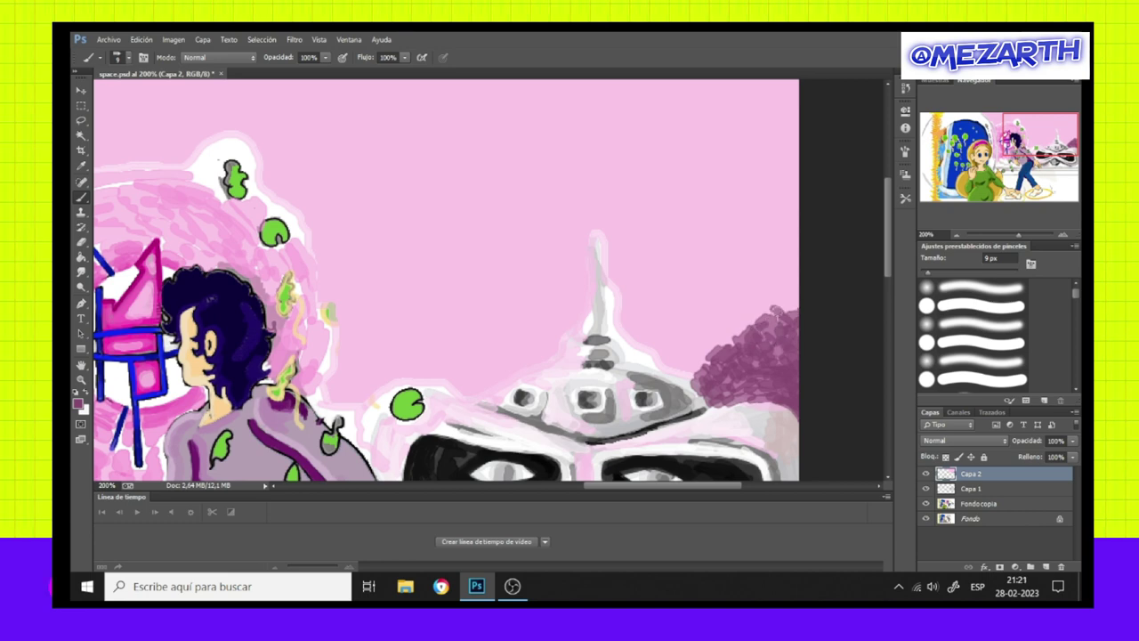
{"action": "mouse_move", "coordinate": [698, 379]}
{"action": "left_mouse_down"}
{"action": "mouse_move", "coordinate": [681, 366]}
{"action": "mouse_move", "coordinate": [672, 383]}
{"action": "left_mouse_up"}
{"action": "left_click", "coordinate": [78, 403]}
{"action": "key", "text": "Return"}
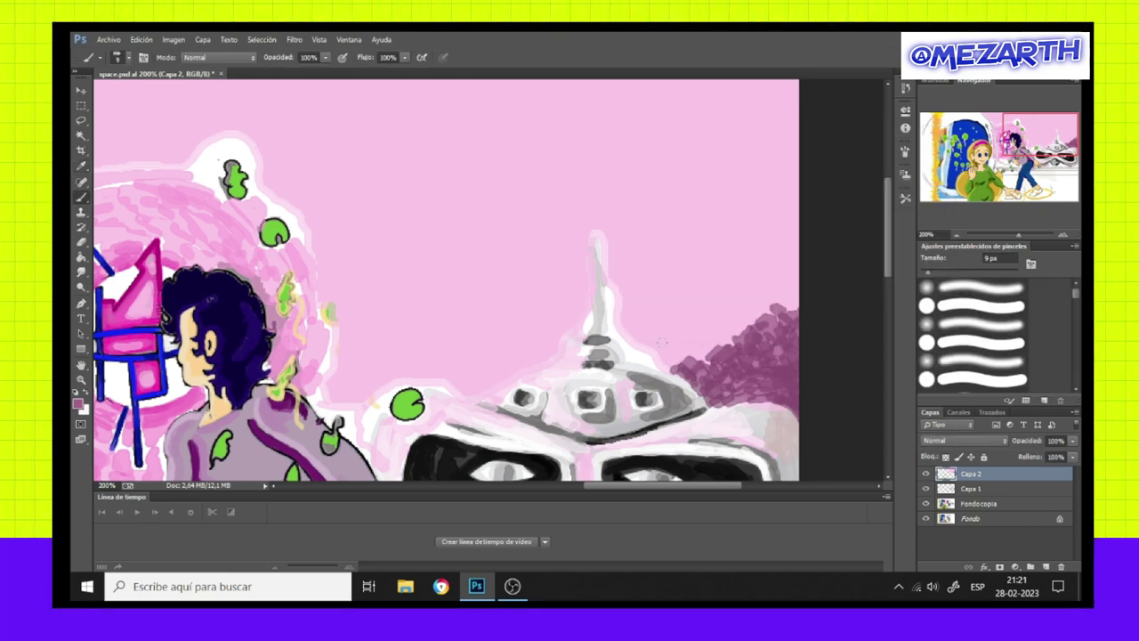
{"action": "mouse_move", "coordinate": [748, 328]}
{"action": "left_mouse_down"}
{"action": "mouse_move", "coordinate": [728, 303]}
{"action": "mouse_move", "coordinate": [779, 292]}
{"action": "left_mouse_up"}
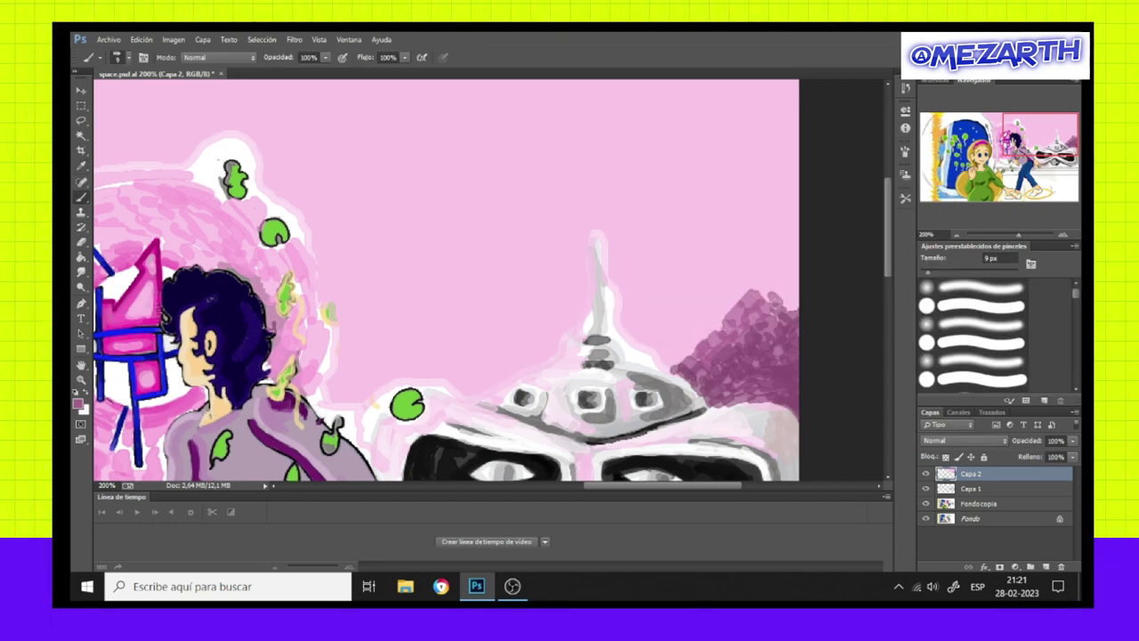
{"action": "mouse_move", "coordinate": [649, 352]}
{"action": "left_mouse_down"}
{"action": "mouse_move", "coordinate": [636, 361]}
{"action": "mouse_move", "coordinate": [683, 360]}
{"action": "mouse_move", "coordinate": [674, 328]}
{"action": "left_mouse_up"}
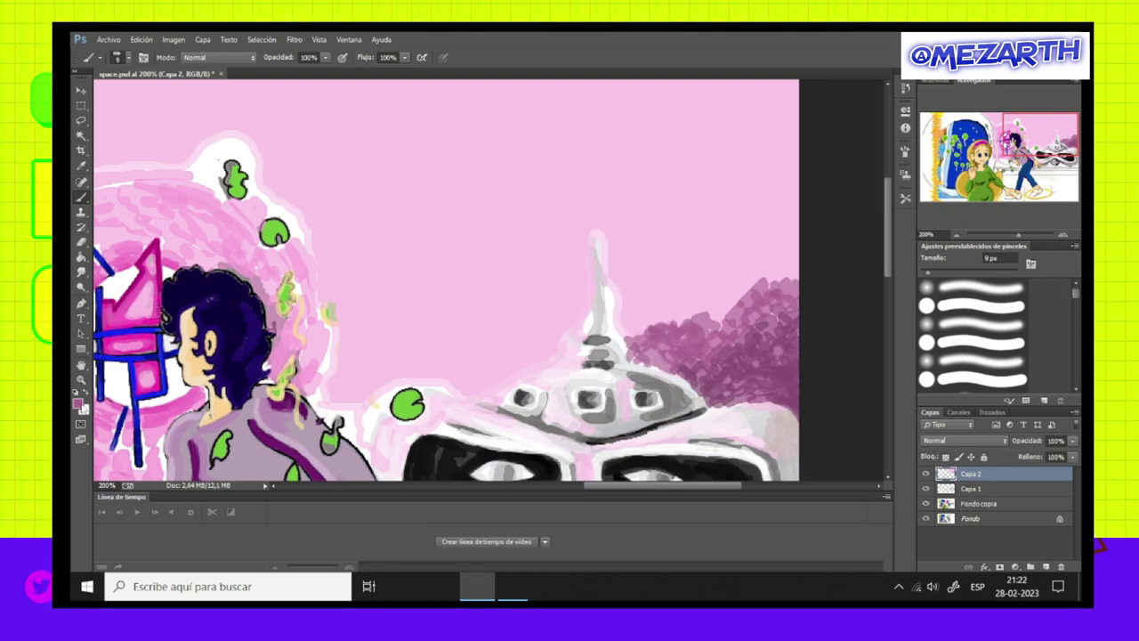
Adjust the purple and extend the bush's upper edge, then zoom out to 100%.
{"action": "left_click", "coordinate": [78, 403]}
{"action": "left_click", "coordinate": [904, 157]}
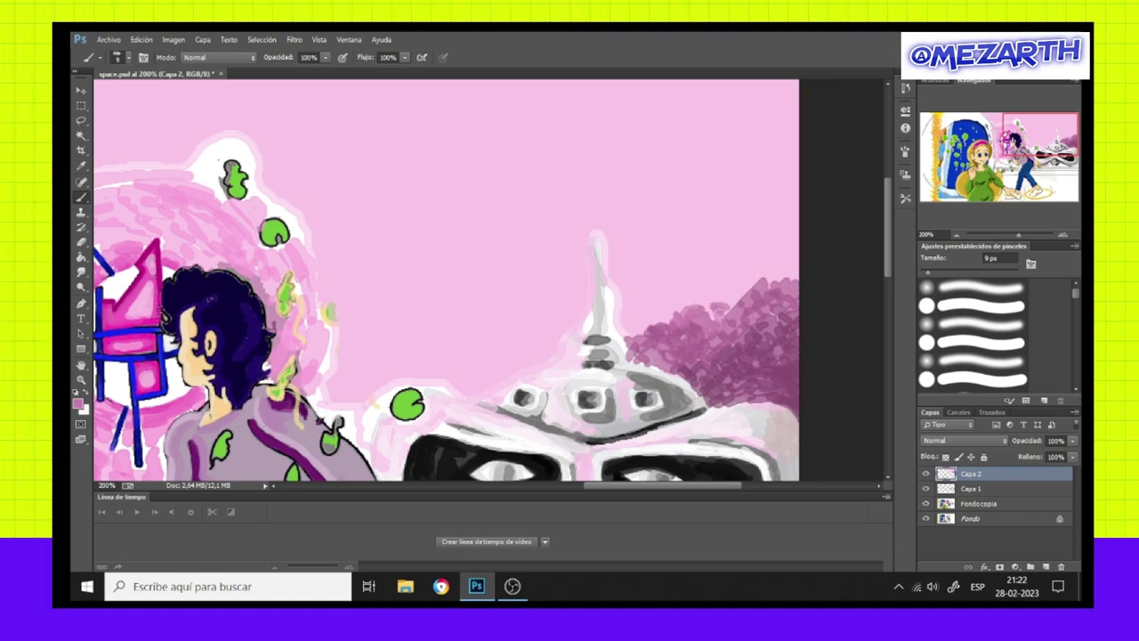
{"action": "mouse_move", "coordinate": [642, 313]}
{"action": "left_mouse_down"}
{"action": "mouse_move", "coordinate": [707, 302]}
{"action": "mouse_move", "coordinate": [797, 245]}
{"action": "left_mouse_up"}
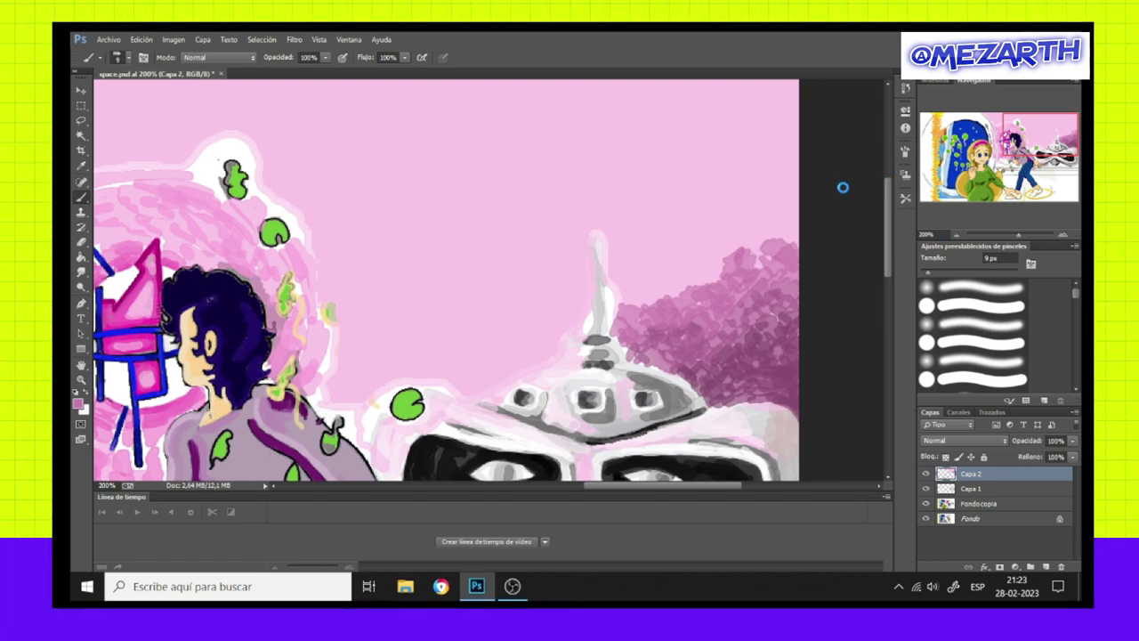
{"action": "left_click_drag", "start_coordinate": [731, 252], "coordinate": [771, 264]}
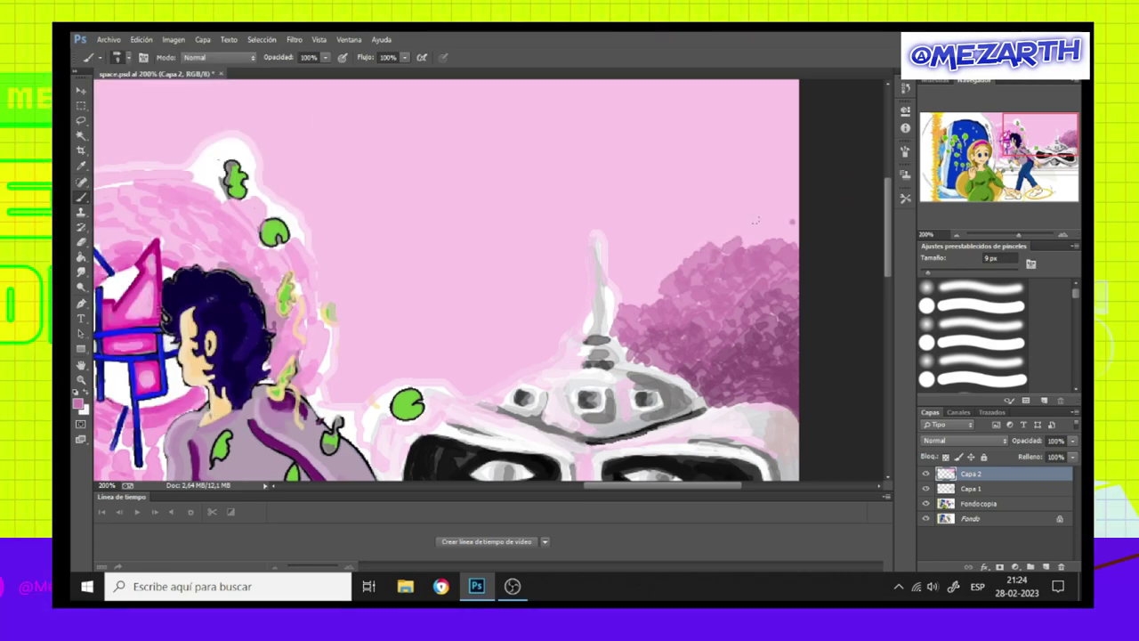
{"action": "key", "text": "ctrl+minus"}
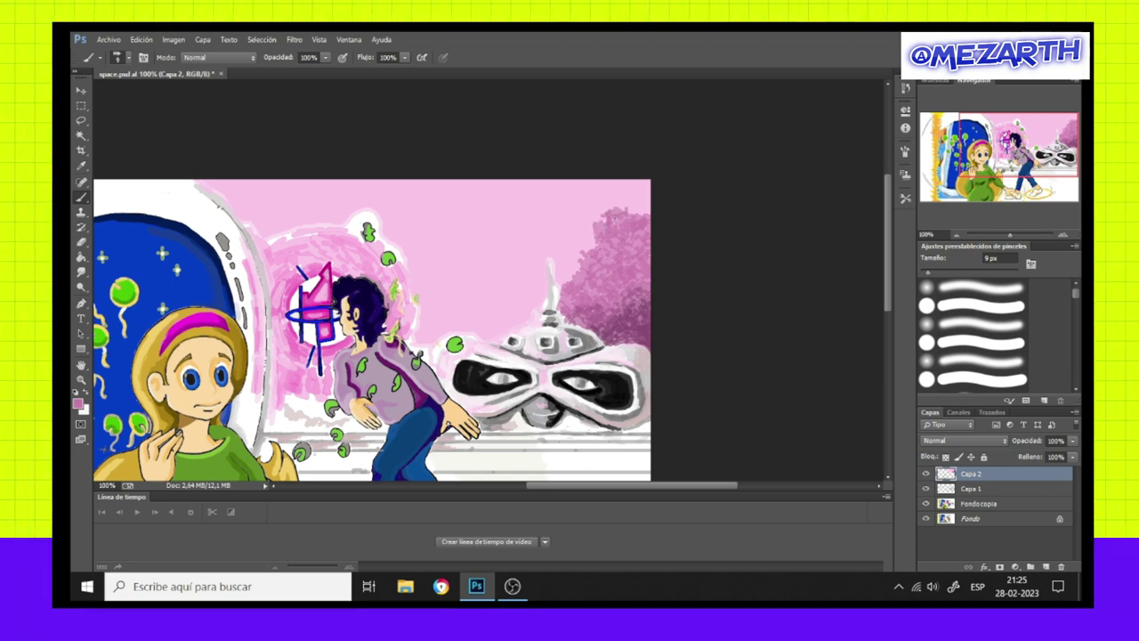
Widen and darken the purple bush along the top, and add pink strokes under the alien's face.
{"action": "left_click_drag", "start_coordinate": [598, 218], "coordinate": [643, 204]}
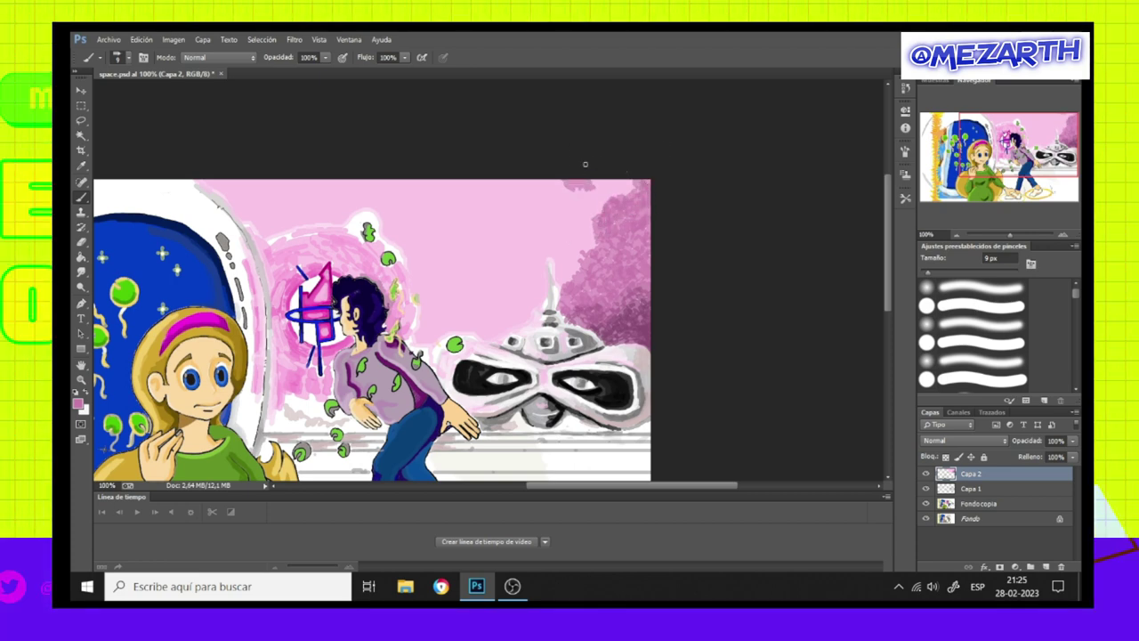
{"action": "mouse_move", "coordinate": [611, 183]}
{"action": "left_mouse_down"}
{"action": "mouse_move", "coordinate": [586, 222]}
{"action": "mouse_move", "coordinate": [574, 198]}
{"action": "mouse_move", "coordinate": [529, 182]}
{"action": "left_mouse_up"}
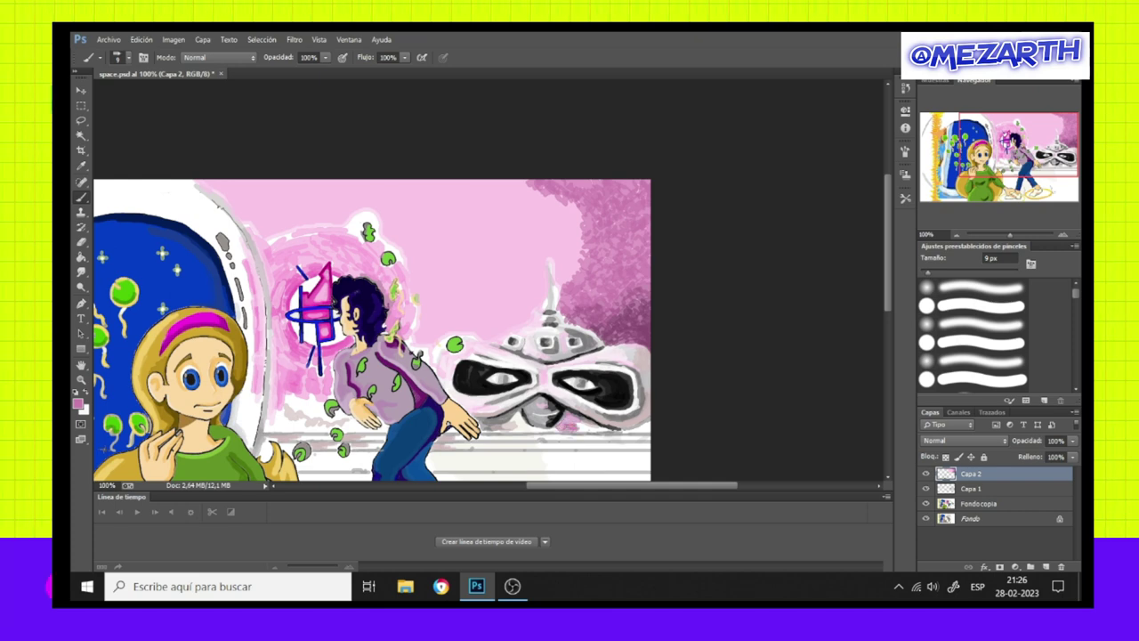
{"action": "left_click_drag", "start_coordinate": [577, 428], "coordinate": [605, 429]}
{"action": "left_click_drag", "start_coordinate": [538, 438], "coordinate": [654, 437]}
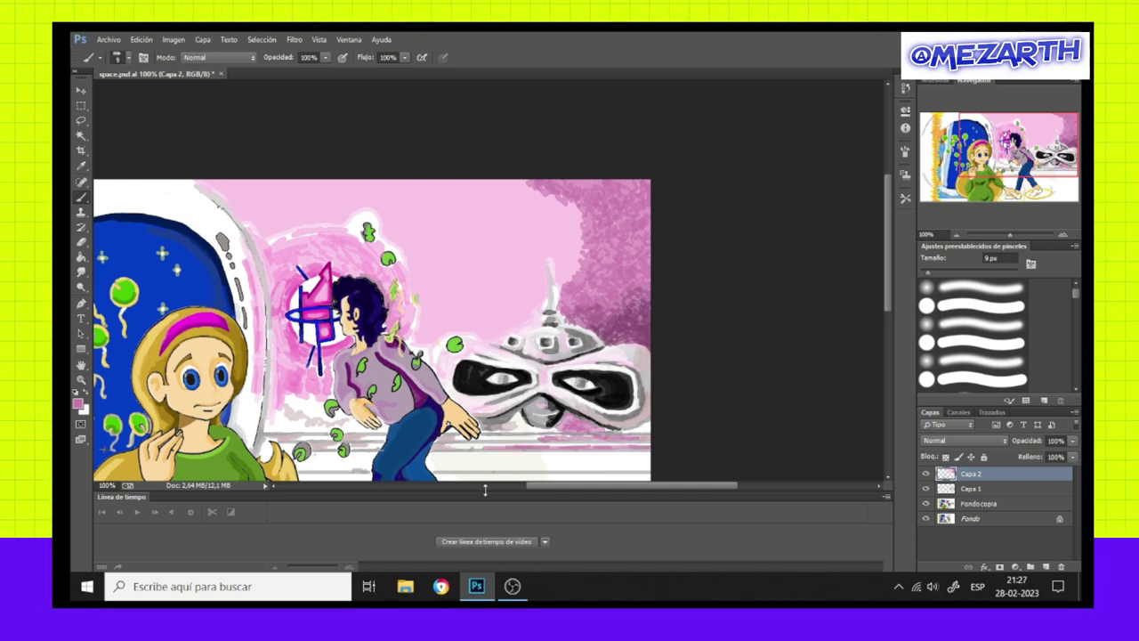
{"action": "left_click_drag", "start_coordinate": [460, 465], "coordinate": [533, 467]}
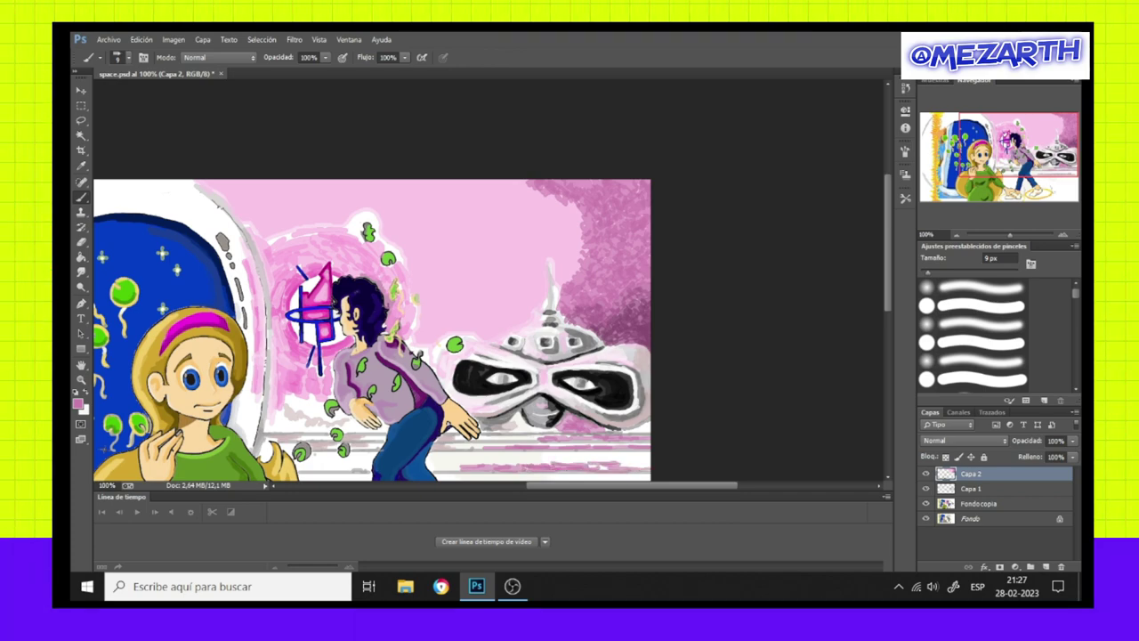
Choose pink and paint strokes on the floor band below the ship, then view the whole illustration.
{"action": "scroll", "coordinate": [372, 282], "scroll_direction": "down", "scroll_amount": 3}
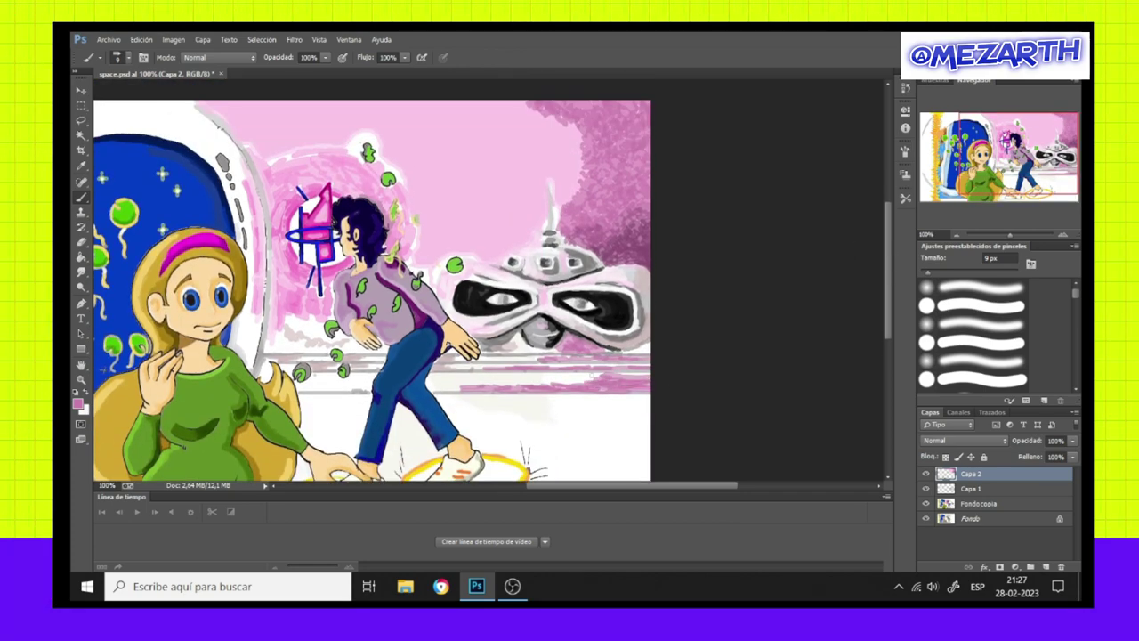
{"action": "left_click", "coordinate": [637, 390], "text": "alt"}
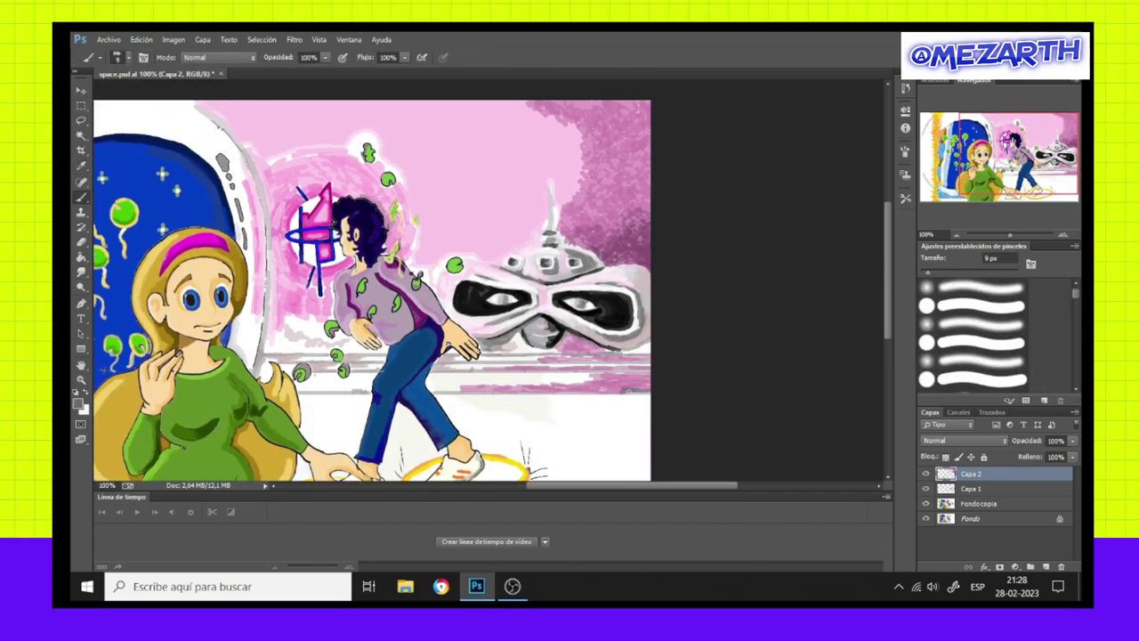
{"action": "left_click", "coordinate": [78, 403]}
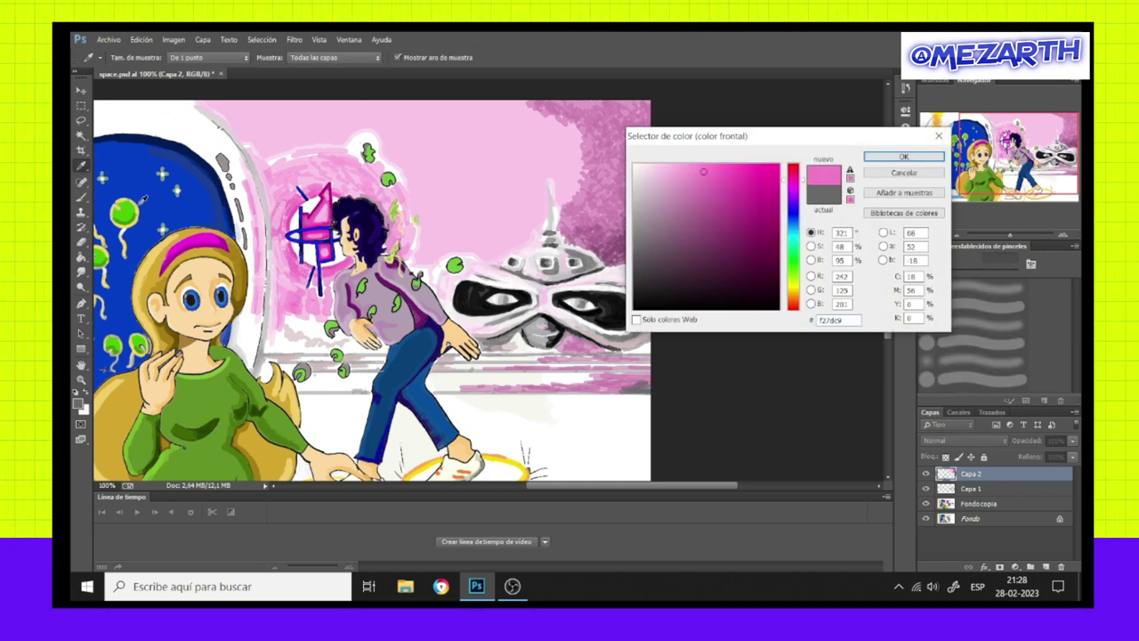
{"action": "key", "text": "Return"}
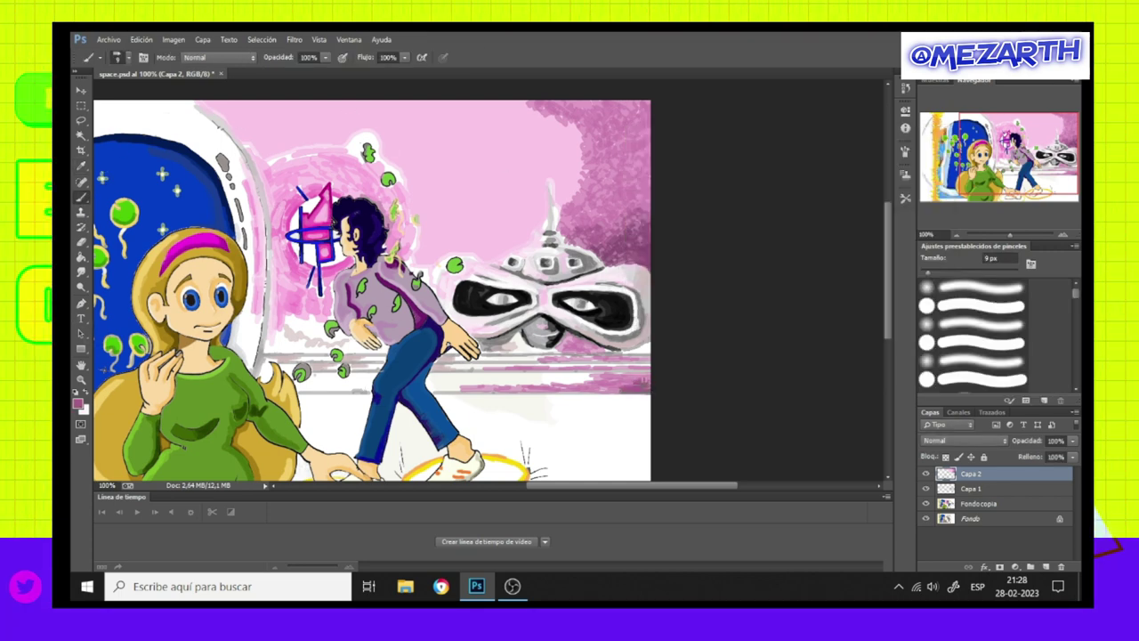
{"action": "mouse_move", "coordinate": [623, 390]}
{"action": "left_mouse_down"}
{"action": "mouse_move", "coordinate": [652, 372]}
{"action": "mouse_move", "coordinate": [614, 370]}
{"action": "left_mouse_up"}
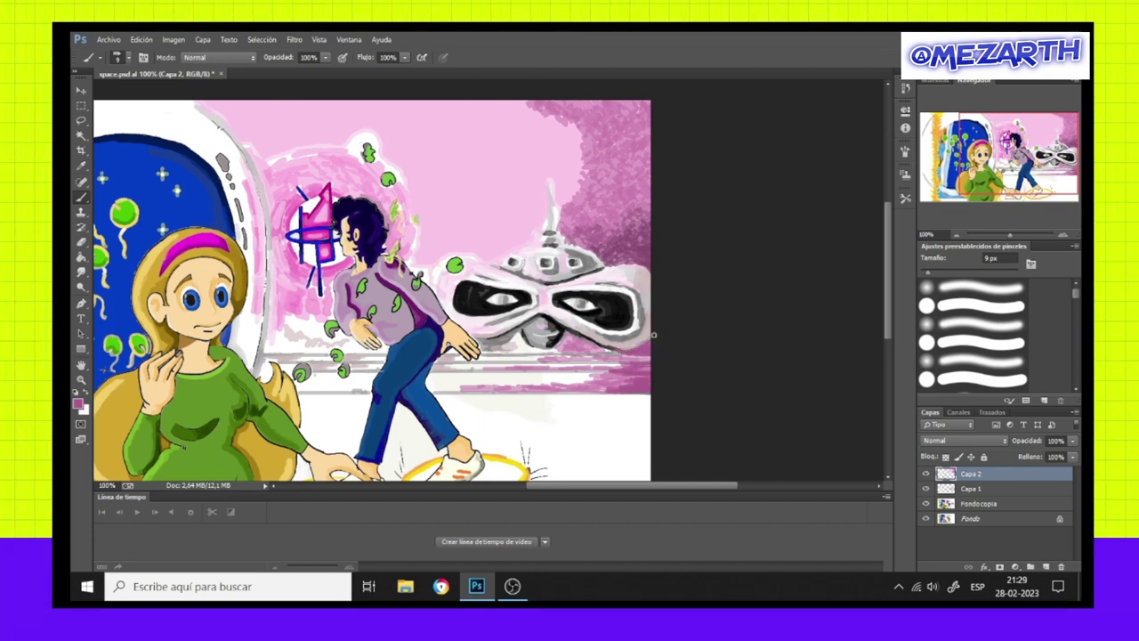
{"action": "left_click", "coordinate": [959, 235]}
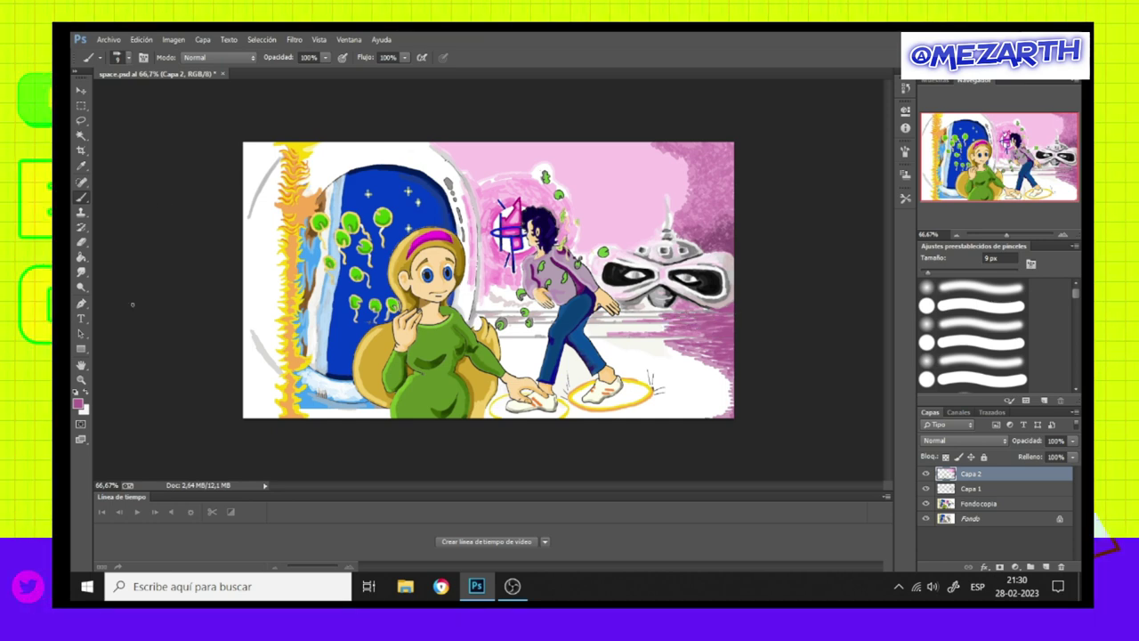
Add a small dark mark at the alien's mouth and a darker pink stroke in the portal glow.
{"action": "left_click", "coordinate": [78, 404]}
{"action": "left_click", "coordinate": [890, 156]}
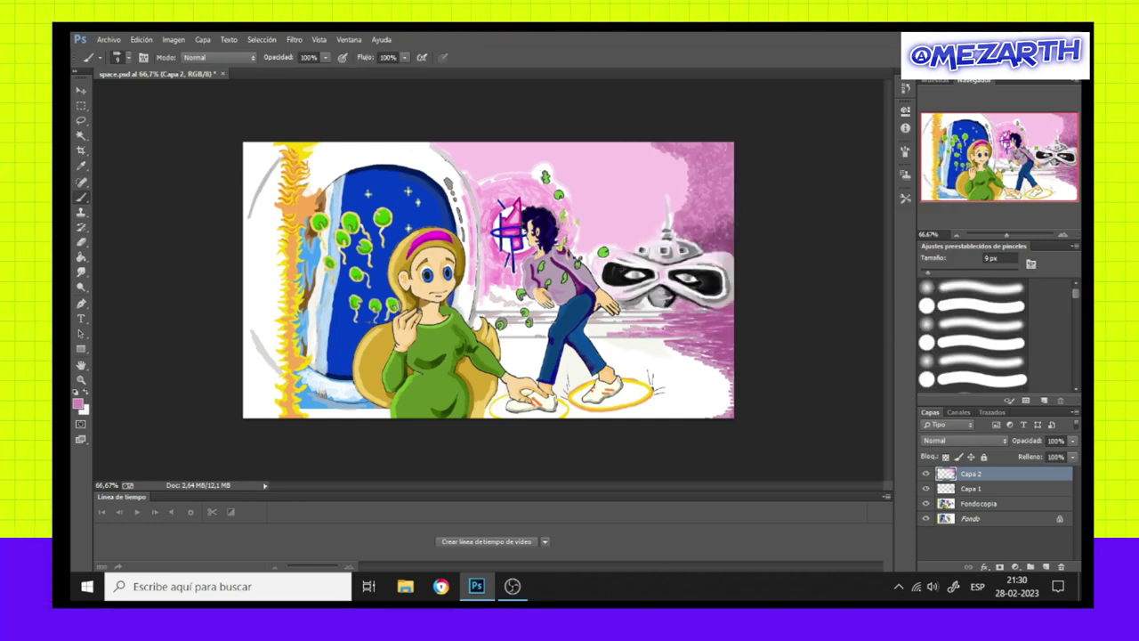
{"action": "left_click_drag", "start_coordinate": [656, 307], "coordinate": [674, 306]}
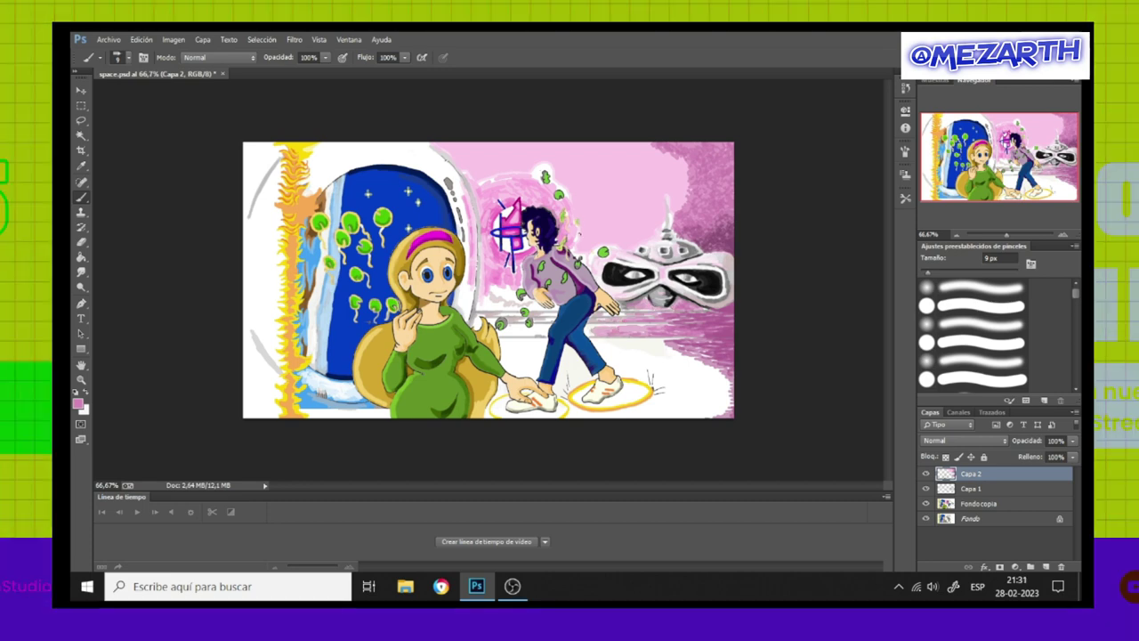
{"action": "left_click", "coordinate": [77, 403]}
{"action": "left_click", "coordinate": [886, 158]}
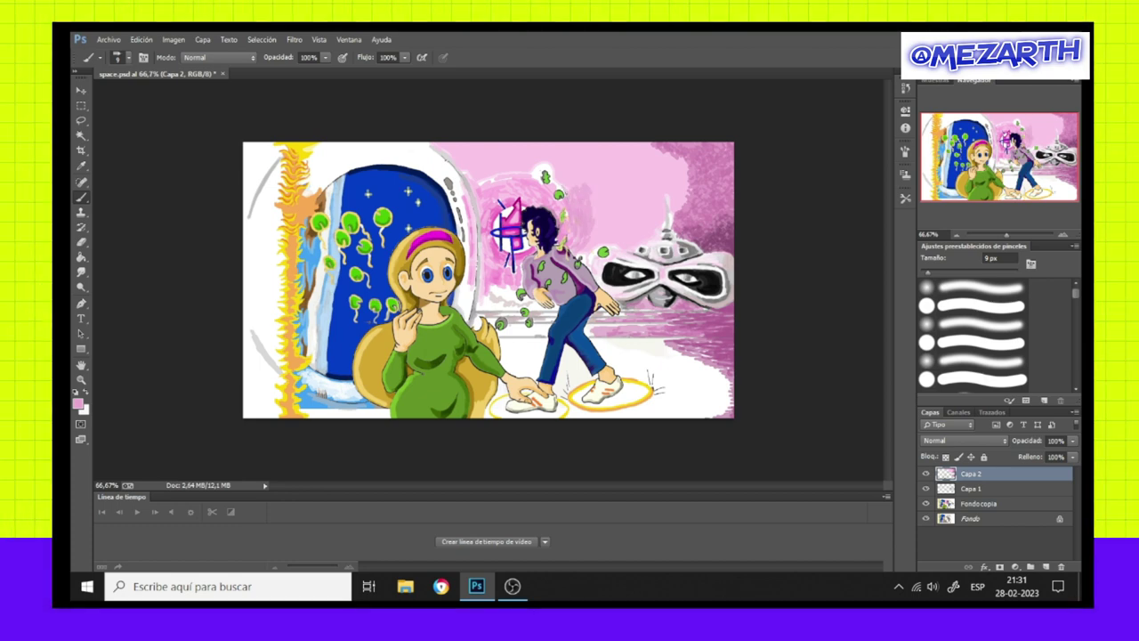
{"action": "left_click_drag", "start_coordinate": [500, 178], "coordinate": [475, 178]}
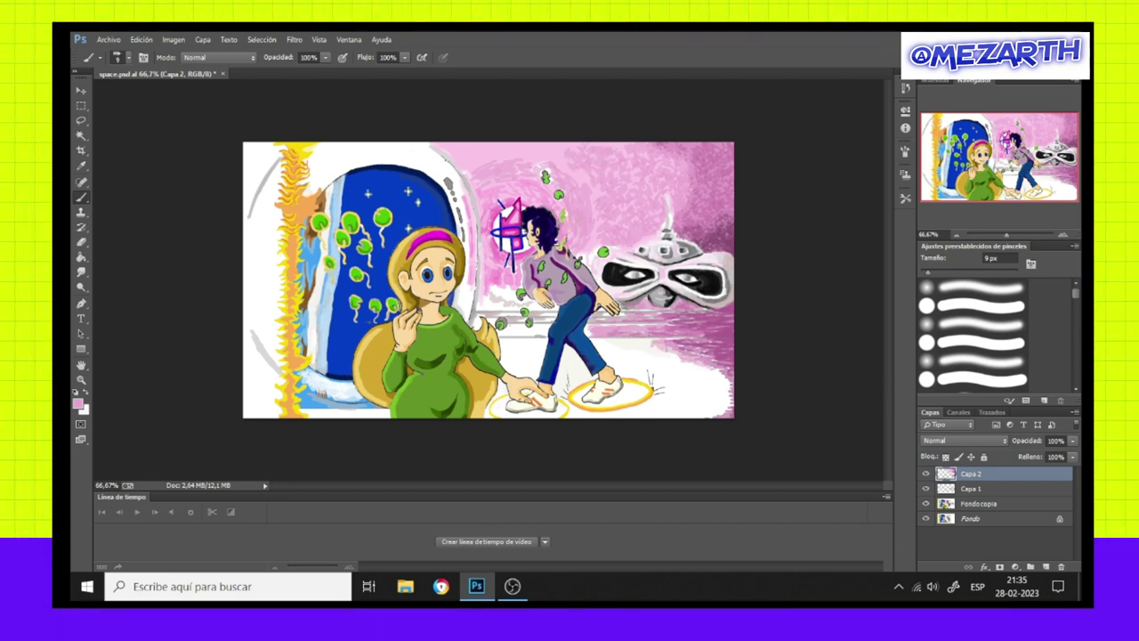
Erase the pink streaks to the right of the walking figure's legs.
{"action": "key", "text": "e"}
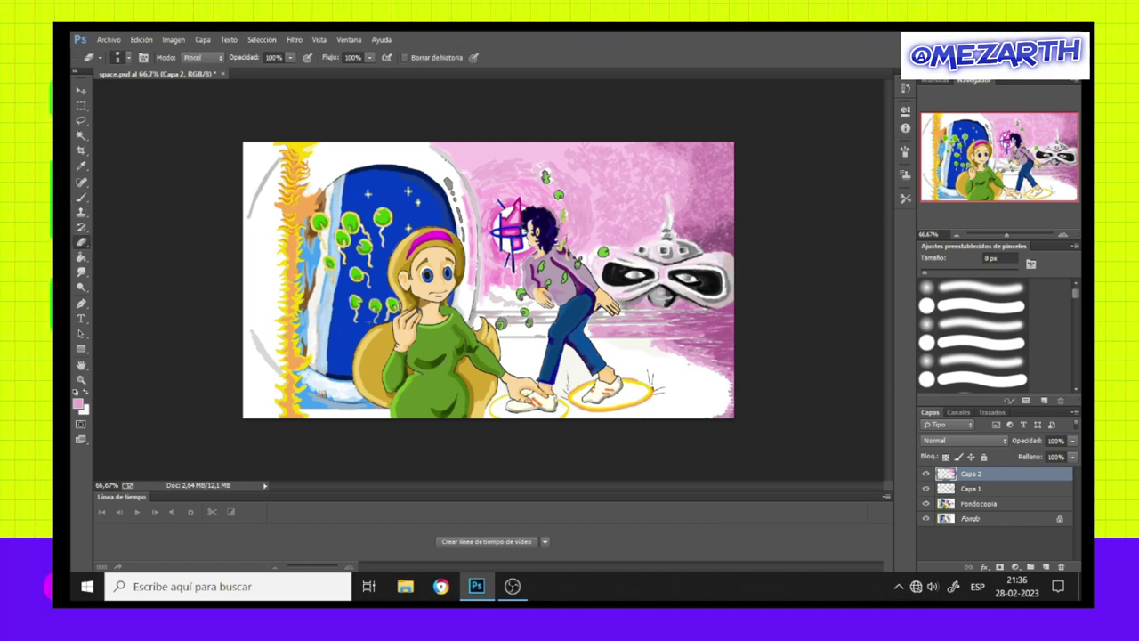
{"action": "scroll", "coordinate": [670, 351], "scroll_direction": "up", "scroll_amount": 3}
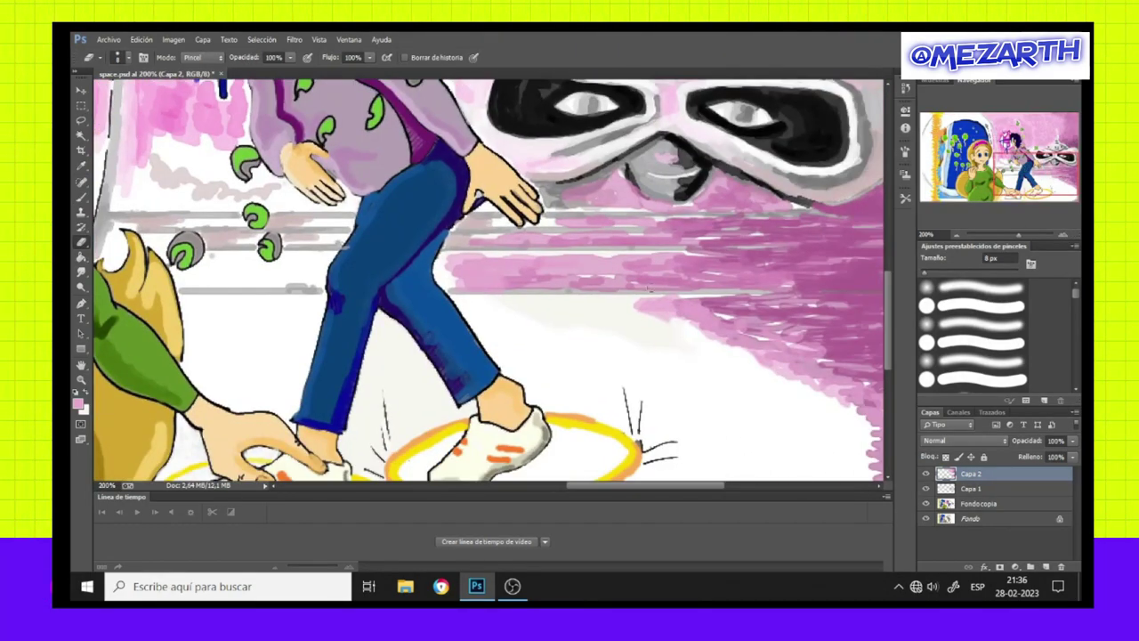
{"action": "left_click_drag", "start_coordinate": [677, 251], "coordinate": [769, 251]}
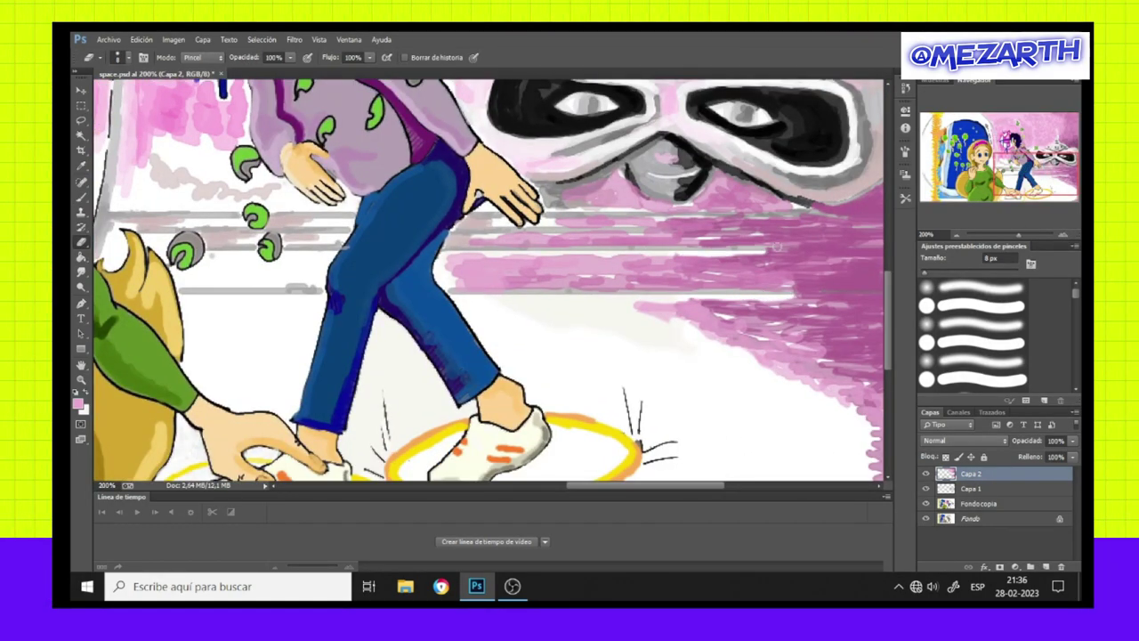
{"action": "left_click_drag", "start_coordinate": [669, 233], "coordinate": [804, 233]}
{"action": "left_click_drag", "start_coordinate": [671, 218], "coordinate": [779, 218]}
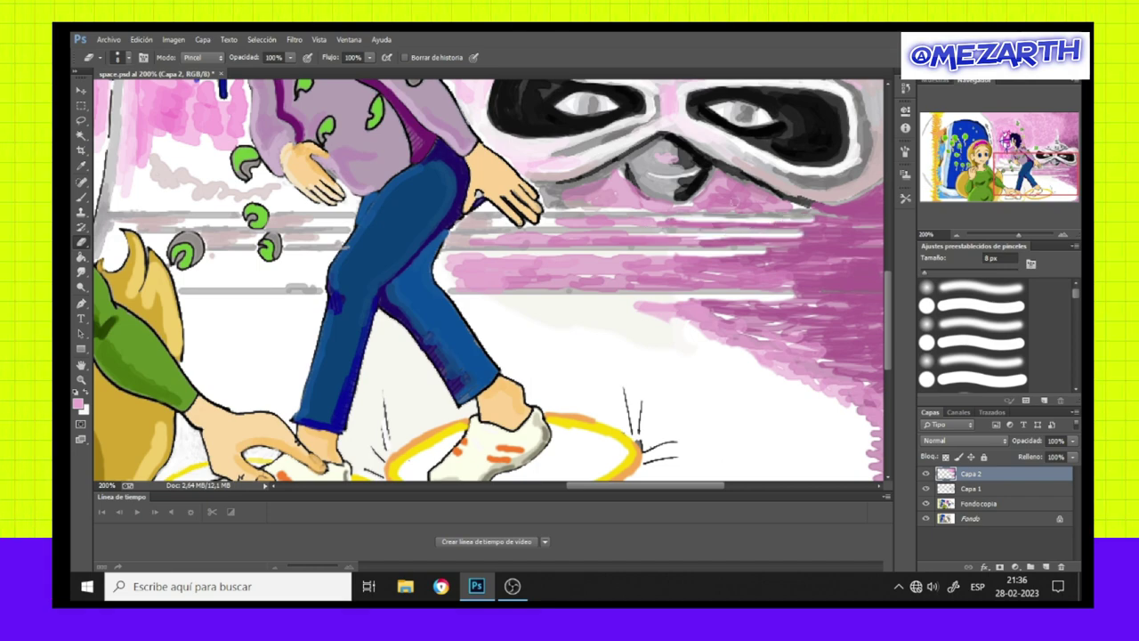
{"action": "scroll", "coordinate": [130, 184], "scroll_direction": "down", "scroll_amount": 1}
{"action": "scroll", "coordinate": [130, 183], "scroll_direction": "down", "scroll_amount": 1}
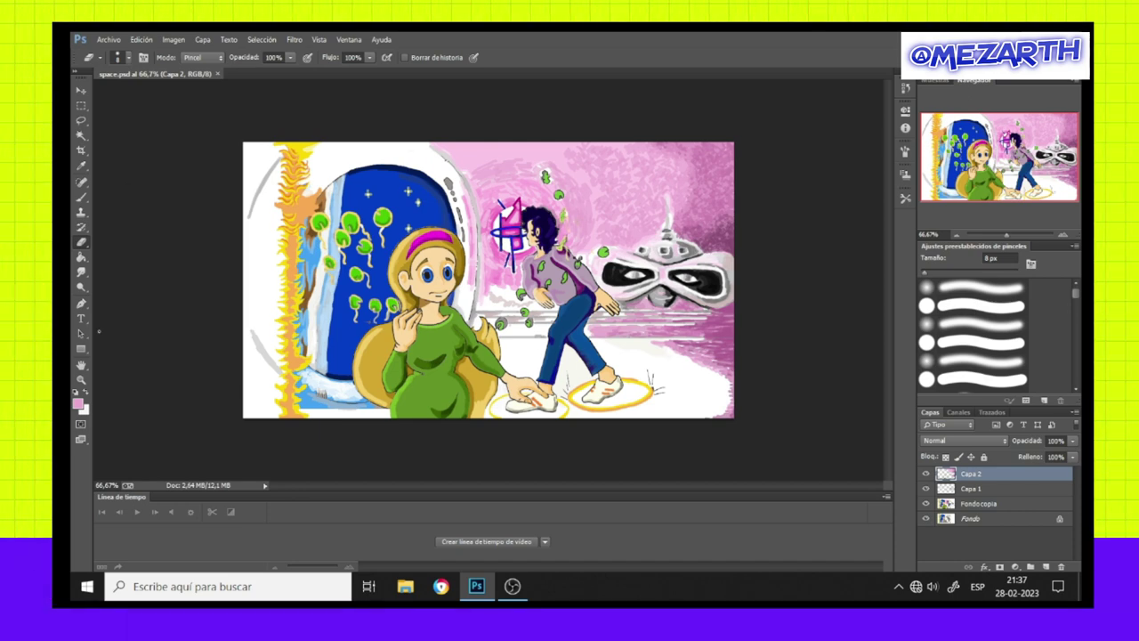
Dab a darker magenta on the background beside the alien.
{"action": "left_click", "coordinate": [78, 403]}
{"action": "left_click", "coordinate": [904, 156]}
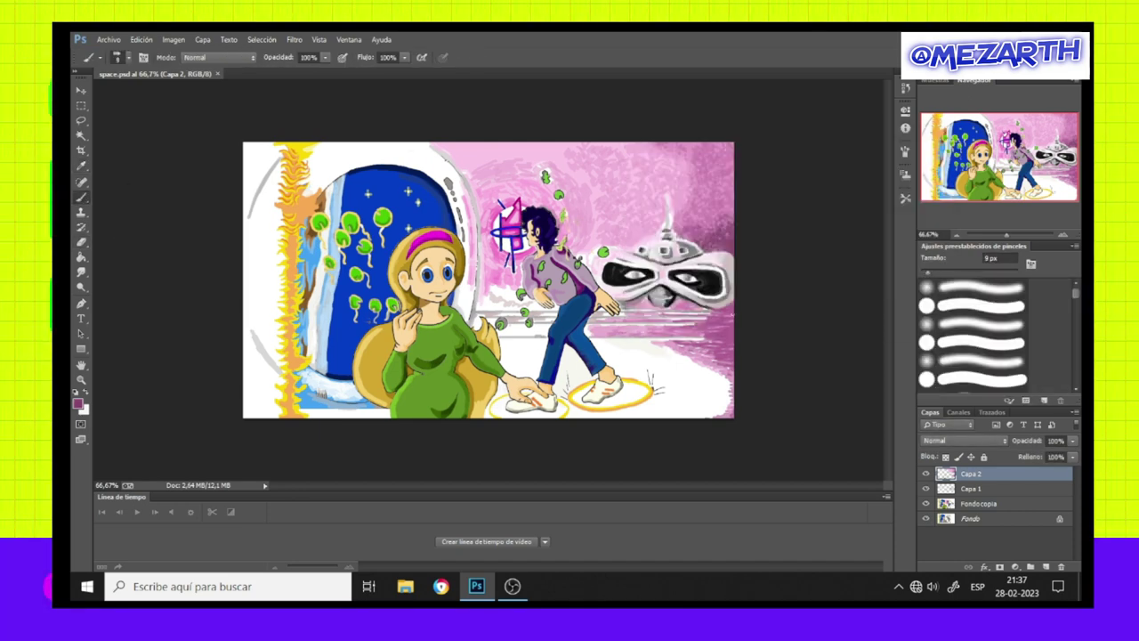
{"action": "mouse_move", "coordinate": [710, 318]}
{"action": "left_mouse_down"}
{"action": "mouse_move", "coordinate": [739, 314]}
{"action": "mouse_move", "coordinate": [724, 351]}
{"action": "left_mouse_up"}
Zoom in on the alien, shrink the brush to 5 px, and paint a faint purple stroke below it.
{"action": "key", "text": "ctrl+plus"}
{"action": "key", "text": "ctrl+plus"}
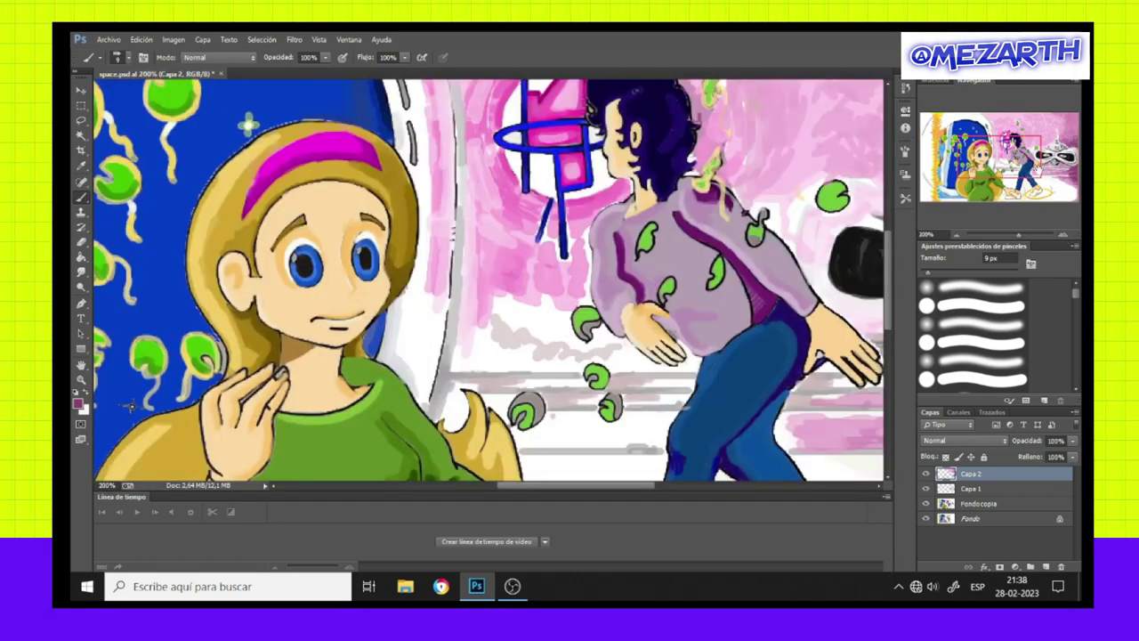
{"action": "scroll", "coordinate": [490, 281], "scroll_direction": "right", "scroll_amount": 5}
{"action": "scroll", "coordinate": [489, 281], "scroll_direction": "right", "scroll_amount": 3}
{"action": "key", "text": "F5"}
{"action": "key", "text": "F5"}
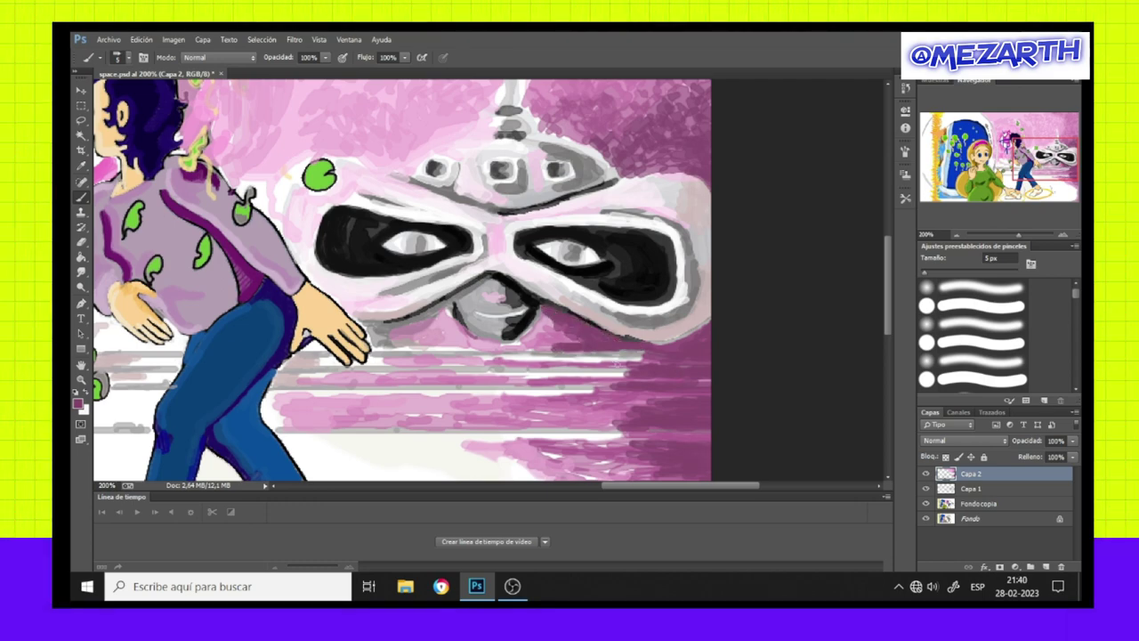
{"action": "left_click_drag", "start_coordinate": [600, 428], "coordinate": [672, 430]}
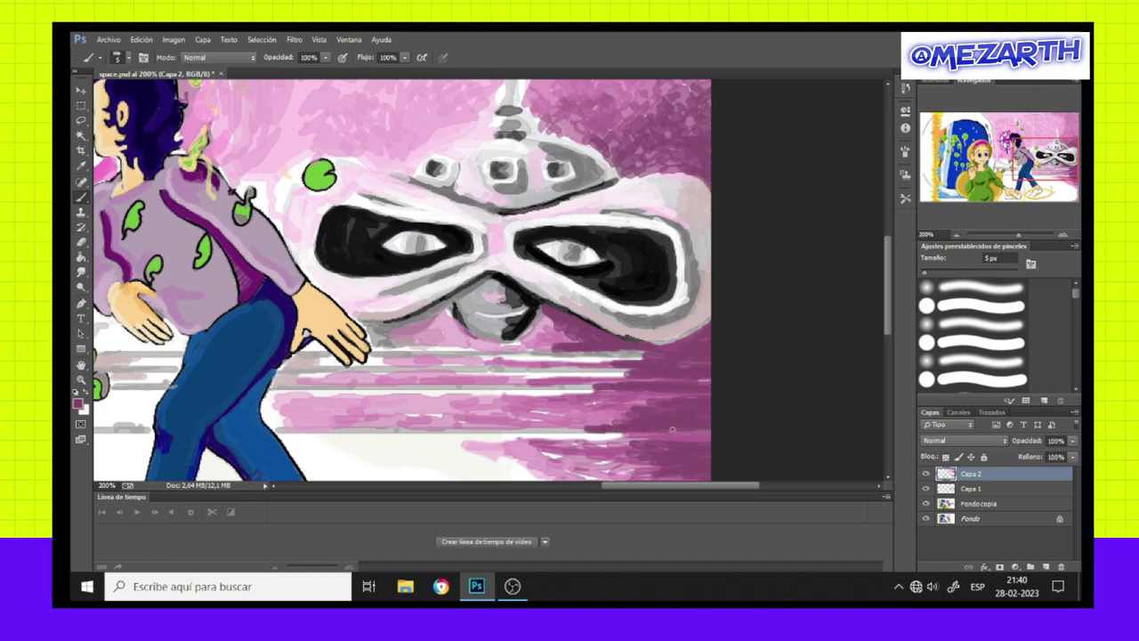
With darker magenta, shade the bottom of the alien's mask and outline the left side of its chin.
{"action": "left_click", "coordinate": [78, 403]}
{"action": "left_click", "coordinate": [890, 154]}
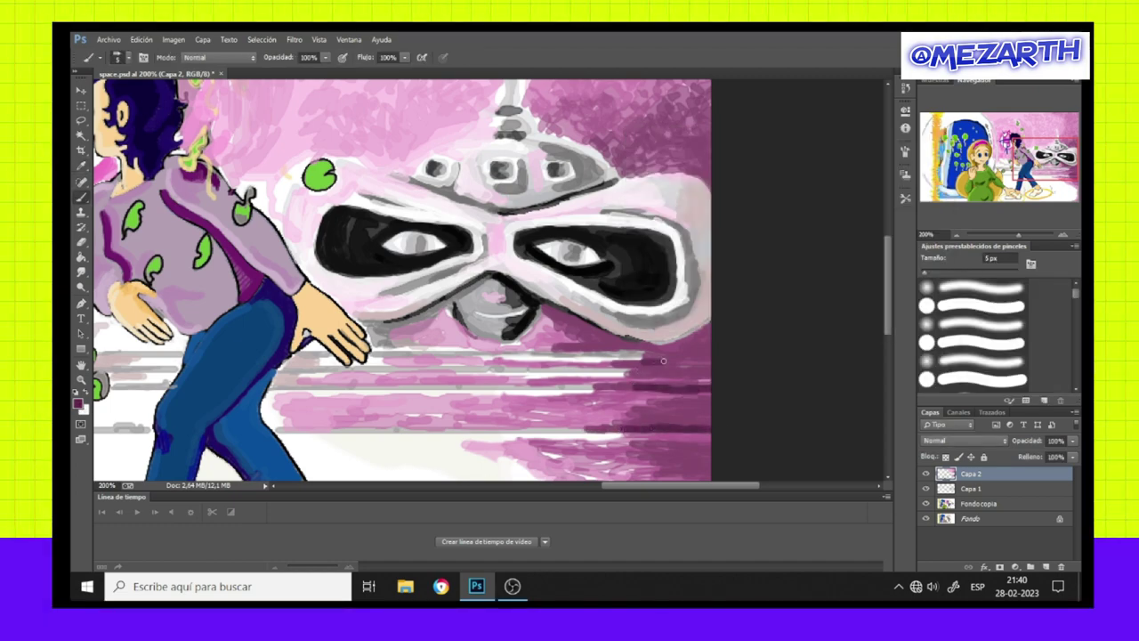
{"action": "left_click_drag", "start_coordinate": [686, 365], "coordinate": [647, 359]}
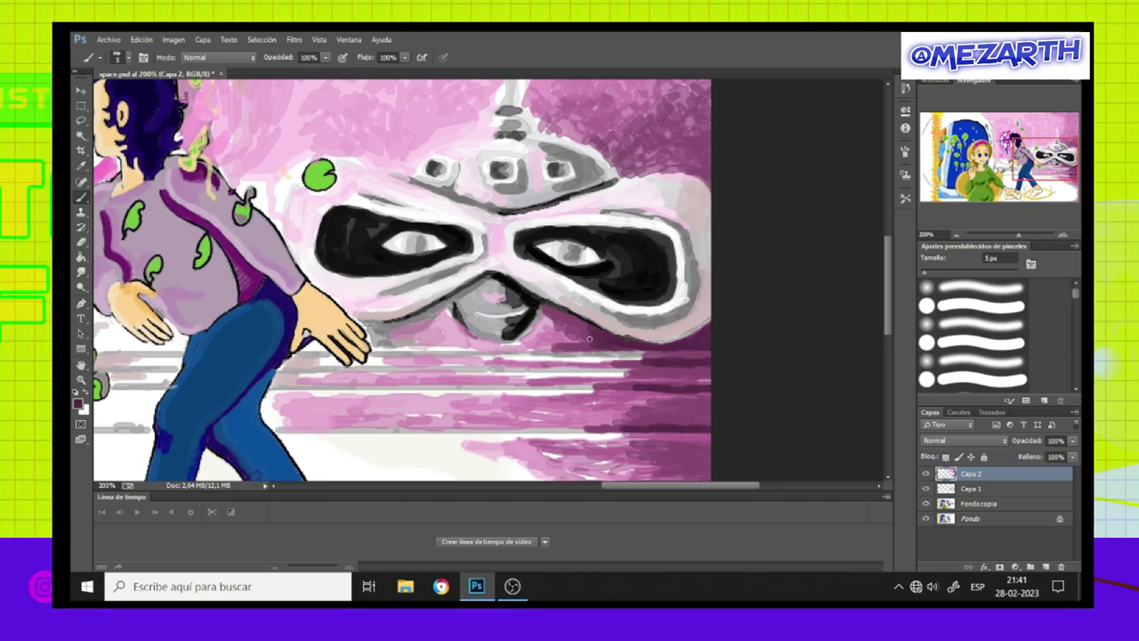
{"action": "mouse_move", "coordinate": [525, 349]}
{"action": "left_mouse_down"}
{"action": "mouse_move", "coordinate": [611, 348]}
{"action": "mouse_move", "coordinate": [519, 340]}
{"action": "mouse_move", "coordinate": [544, 307]}
{"action": "mouse_move", "coordinate": [578, 321]}
{"action": "mouse_move", "coordinate": [561, 343]}
{"action": "left_mouse_up"}
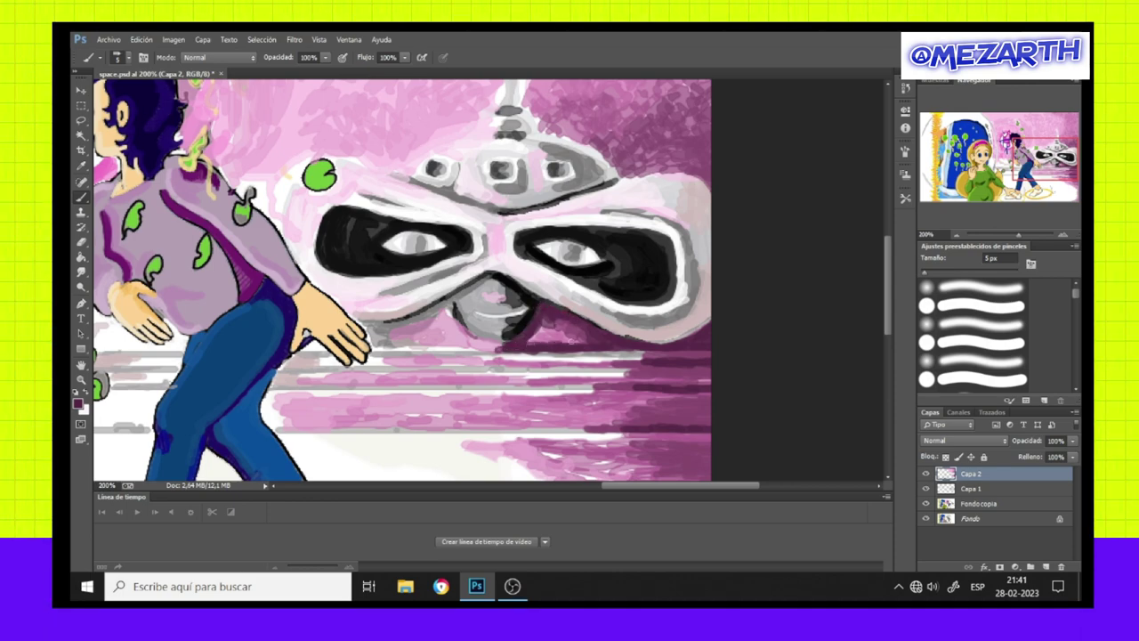
{"action": "mouse_move", "coordinate": [451, 303]}
{"action": "left_mouse_down"}
{"action": "mouse_move", "coordinate": [458, 324]}
{"action": "mouse_move", "coordinate": [450, 301]}
{"action": "left_mouse_up"}
{"action": "left_click_drag", "start_coordinate": [461, 342], "coordinate": [435, 344]}
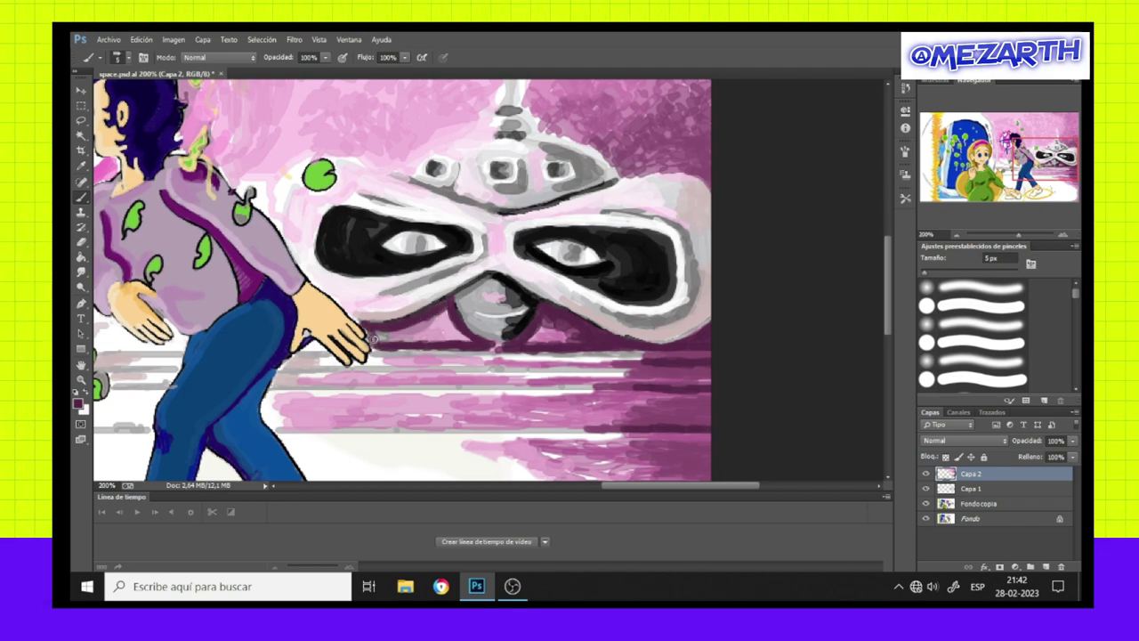
{"action": "key", "text": "ctrl+minus"}
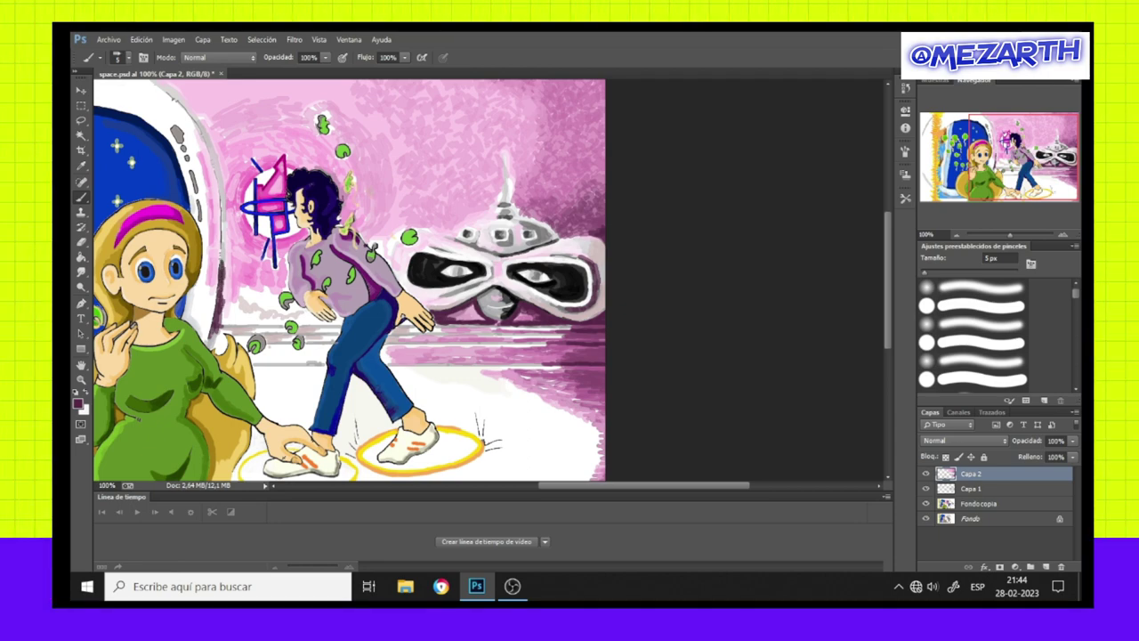
Extend the grey outline arc on the left upward and sample the sign's pink as paint colour.
{"action": "left_click_drag", "start_coordinate": [680, 489], "coordinate": [564, 488]}
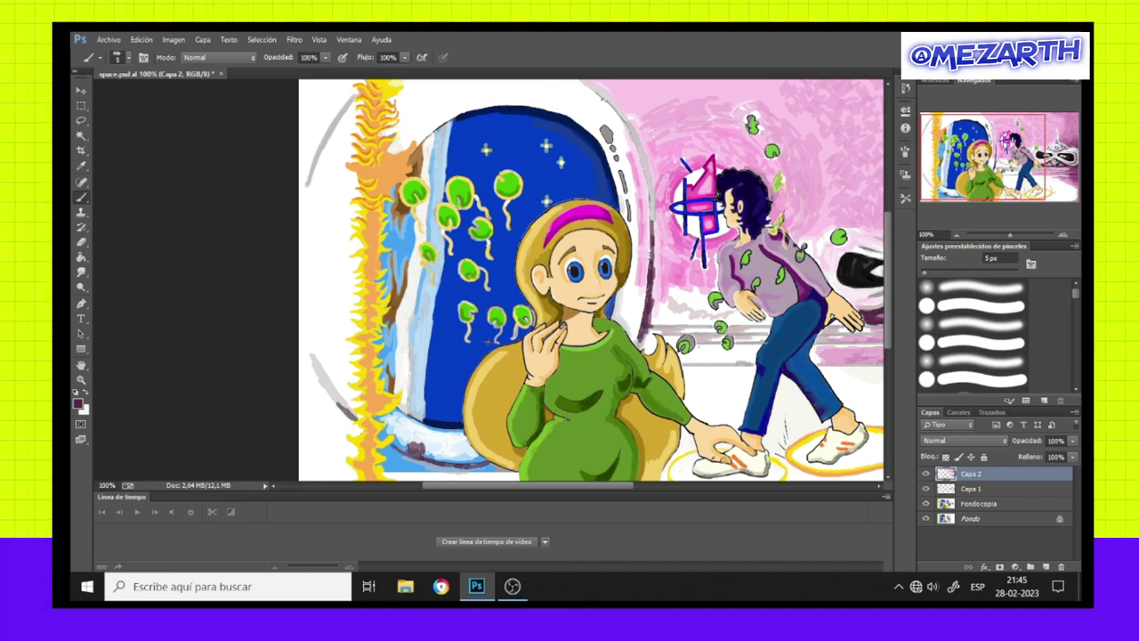
{"action": "left_click_drag", "start_coordinate": [312, 356], "coordinate": [301, 323]}
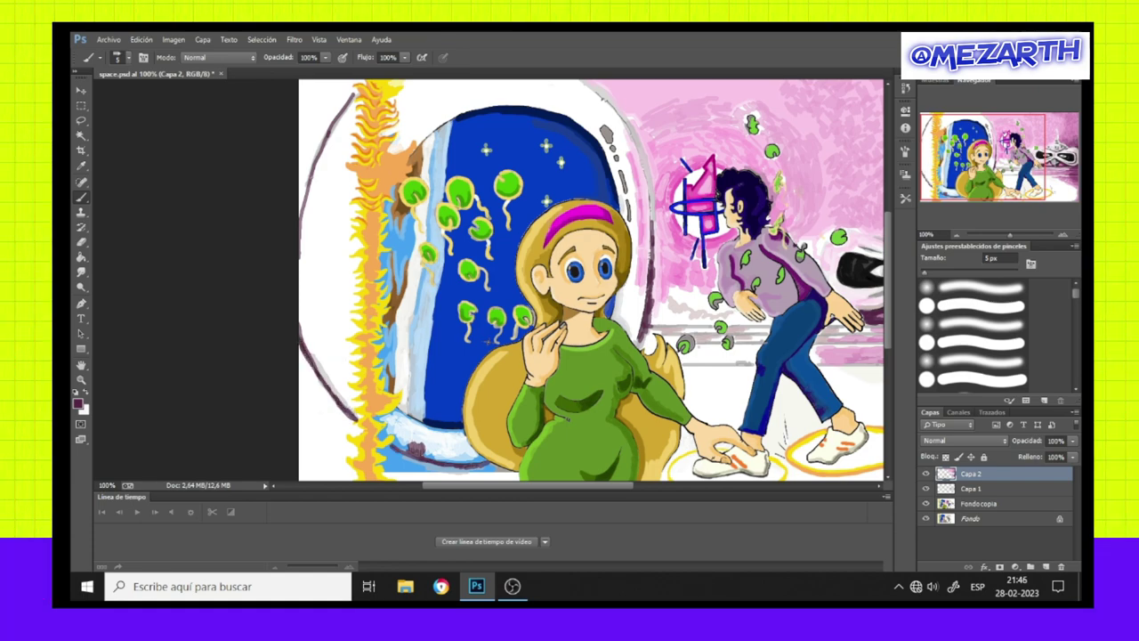
{"action": "left_click", "coordinate": [677, 185], "text": "alt"}
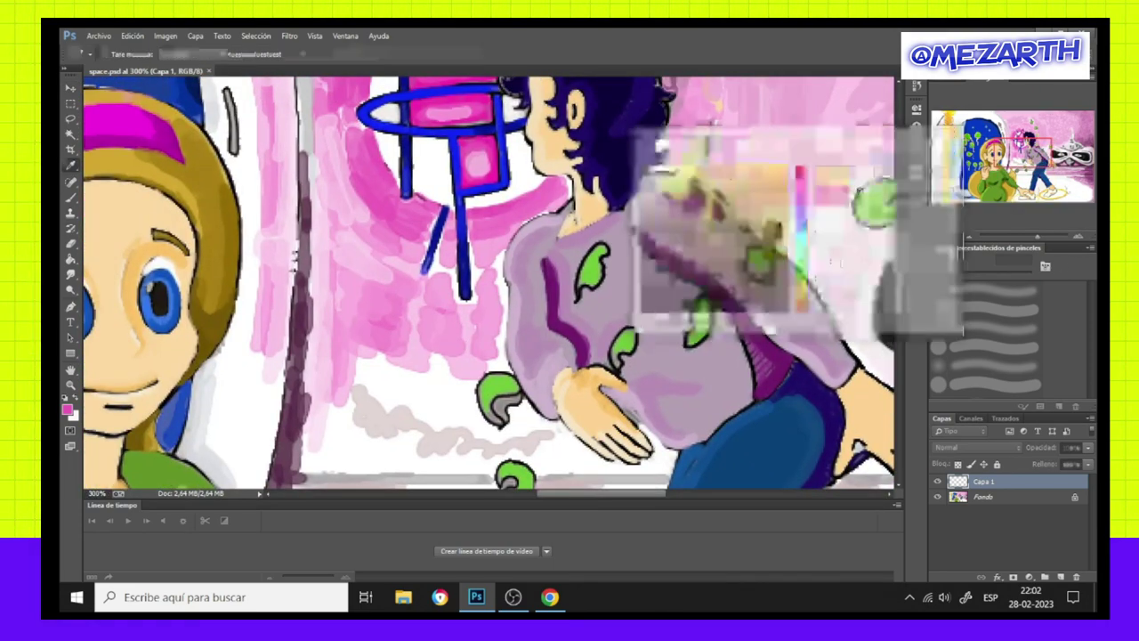
Paint yellow over the sweater's shoulder, left side and centre.
{"action": "mouse_move", "coordinate": [518, 238]}
{"action": "left_mouse_down"}
{"action": "mouse_move", "coordinate": [532, 256]}
{"action": "mouse_move", "coordinate": [620, 214]}
{"action": "mouse_move", "coordinate": [655, 267]}
{"action": "mouse_move", "coordinate": [660, 247]}
{"action": "left_mouse_up"}
{"action": "mouse_move", "coordinate": [607, 286]}
{"action": "left_mouse_down"}
{"action": "mouse_move", "coordinate": [655, 298]}
{"action": "mouse_move", "coordinate": [562, 321]}
{"action": "left_mouse_up"}
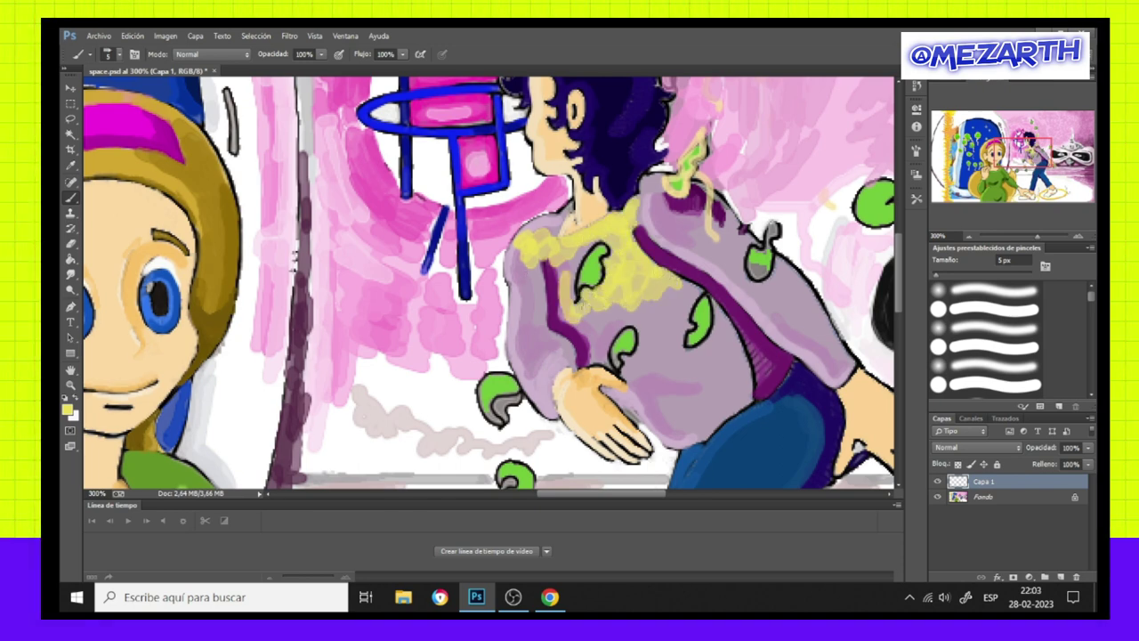
{"action": "mouse_move", "coordinate": [589, 247]}
{"action": "left_mouse_down"}
{"action": "mouse_move", "coordinate": [567, 277]}
{"action": "mouse_move", "coordinate": [516, 297]}
{"action": "mouse_move", "coordinate": [524, 383]}
{"action": "left_mouse_up"}
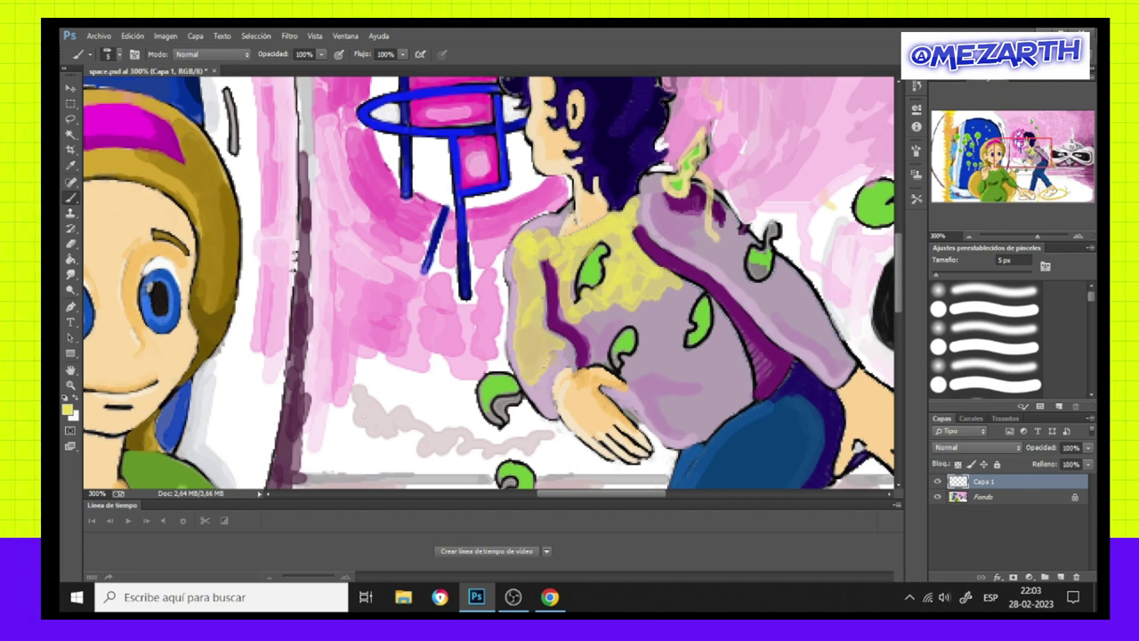
{"action": "left_click_drag", "start_coordinate": [691, 285], "coordinate": [627, 353]}
{"action": "left_click_drag", "start_coordinate": [602, 308], "coordinate": [577, 352]}
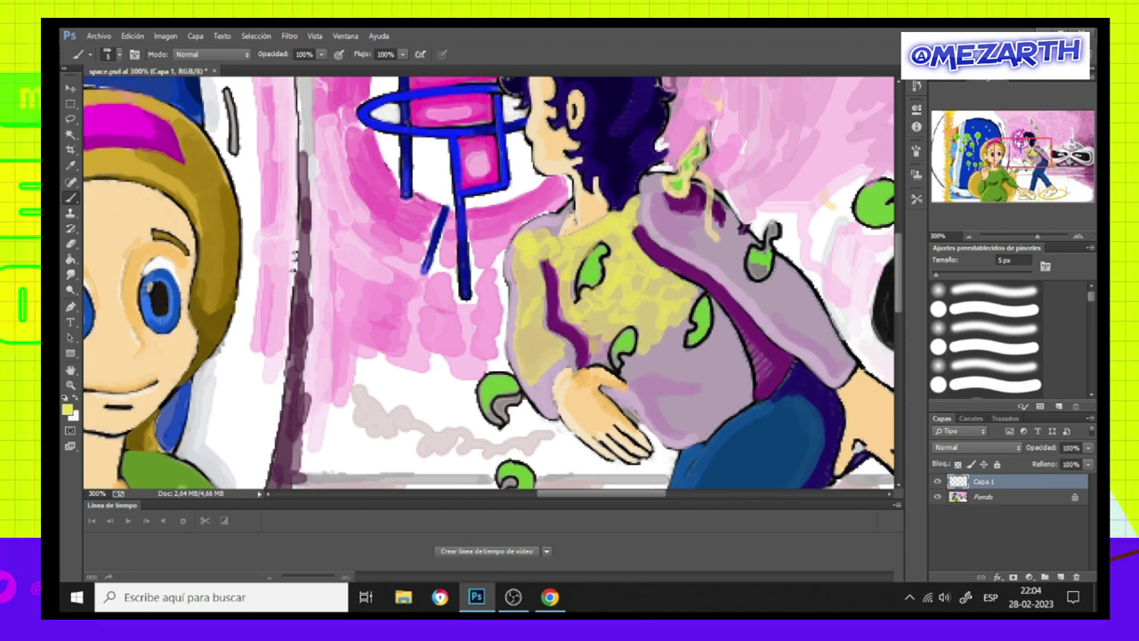
{"action": "left_click_drag", "start_coordinate": [648, 349], "coordinate": [632, 370]}
{"action": "left_click_drag", "start_coordinate": [677, 329], "coordinate": [644, 366]}
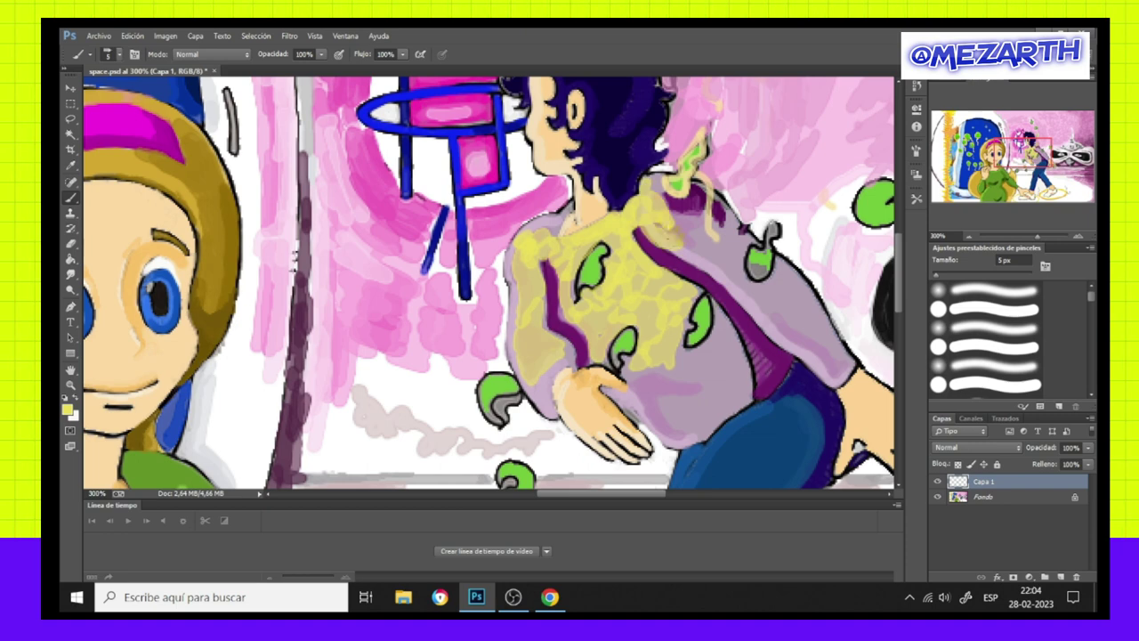
Cover the collar, right side and lower lavender part of the sweater in light yellow.
{"action": "mouse_move", "coordinate": [687, 212]}
{"action": "left_mouse_down"}
{"action": "mouse_move", "coordinate": [658, 239]}
{"action": "mouse_move", "coordinate": [797, 334]}
{"action": "left_mouse_up"}
{"action": "mouse_move", "coordinate": [801, 280]}
{"action": "left_mouse_down"}
{"action": "mouse_move", "coordinate": [810, 356]}
{"action": "mouse_move", "coordinate": [834, 365]}
{"action": "left_mouse_up"}
{"action": "mouse_move", "coordinate": [723, 311]}
{"action": "left_mouse_down"}
{"action": "mouse_move", "coordinate": [680, 369]}
{"action": "mouse_move", "coordinate": [636, 392]}
{"action": "left_mouse_up"}
{"action": "mouse_move", "coordinate": [735, 342]}
{"action": "left_mouse_down"}
{"action": "mouse_move", "coordinate": [659, 405]}
{"action": "mouse_move", "coordinate": [666, 435]}
{"action": "left_mouse_up"}
{"action": "left_click_drag", "start_coordinate": [731, 393], "coordinate": [669, 441]}
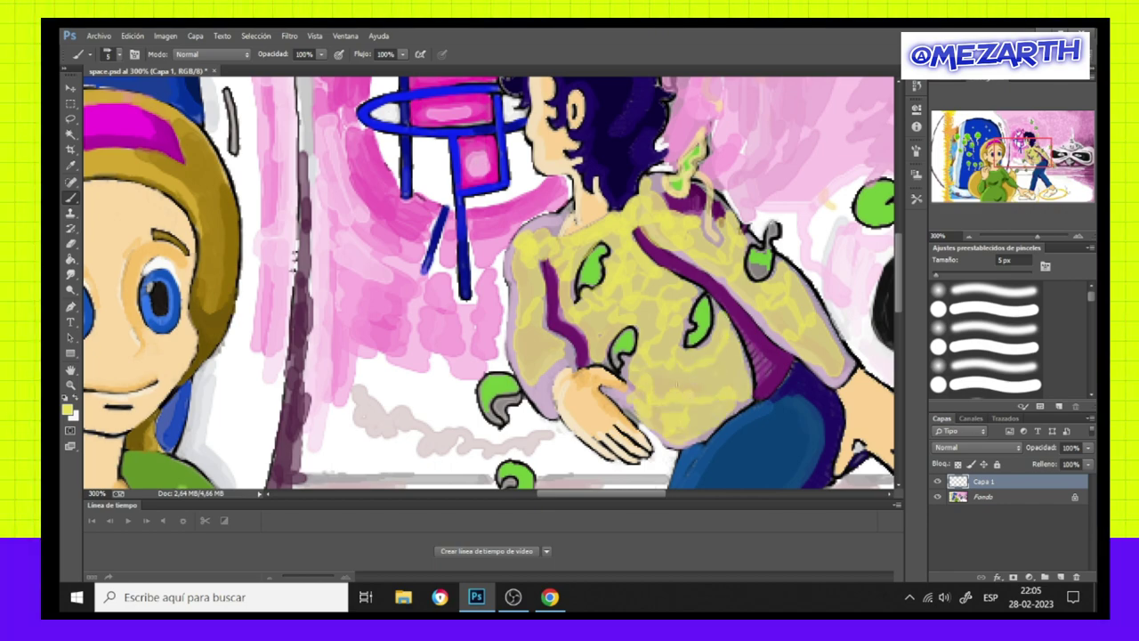
Add a paler yellow along the sweater's left edge and purple stripe.
{"action": "left_click", "coordinate": [67, 410]}
{"action": "left_click", "coordinate": [877, 145]}
{"action": "left_click_drag", "start_coordinate": [507, 245], "coordinate": [512, 285]}
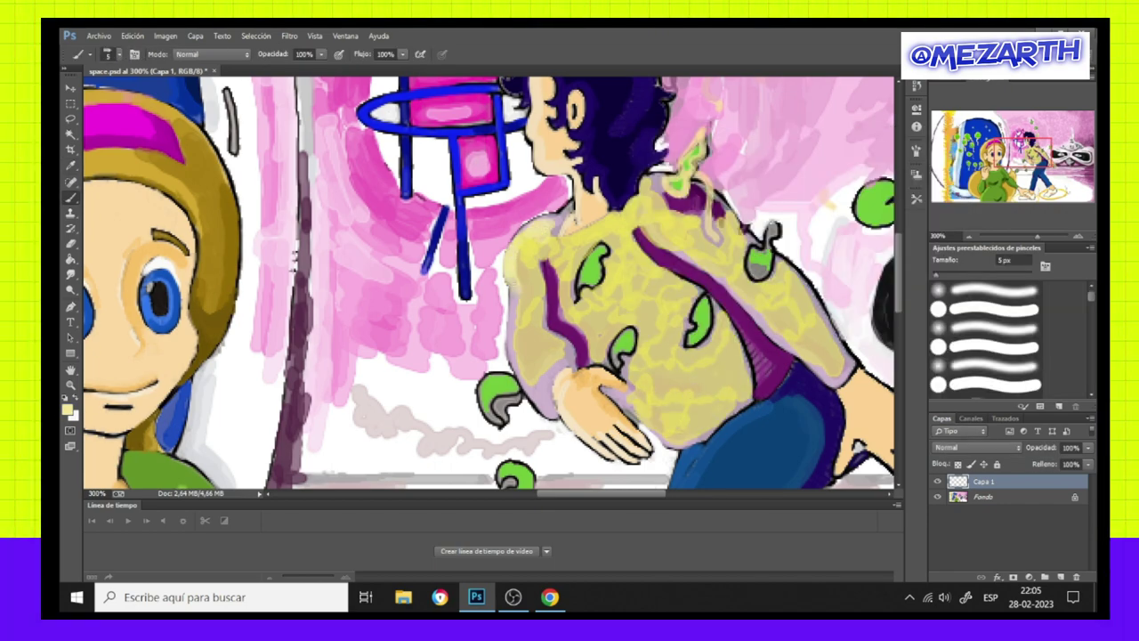
{"action": "mouse_move", "coordinate": [511, 331]}
{"action": "left_mouse_down"}
{"action": "mouse_move", "coordinate": [523, 385]}
{"action": "mouse_move", "coordinate": [547, 417]}
{"action": "left_mouse_up"}
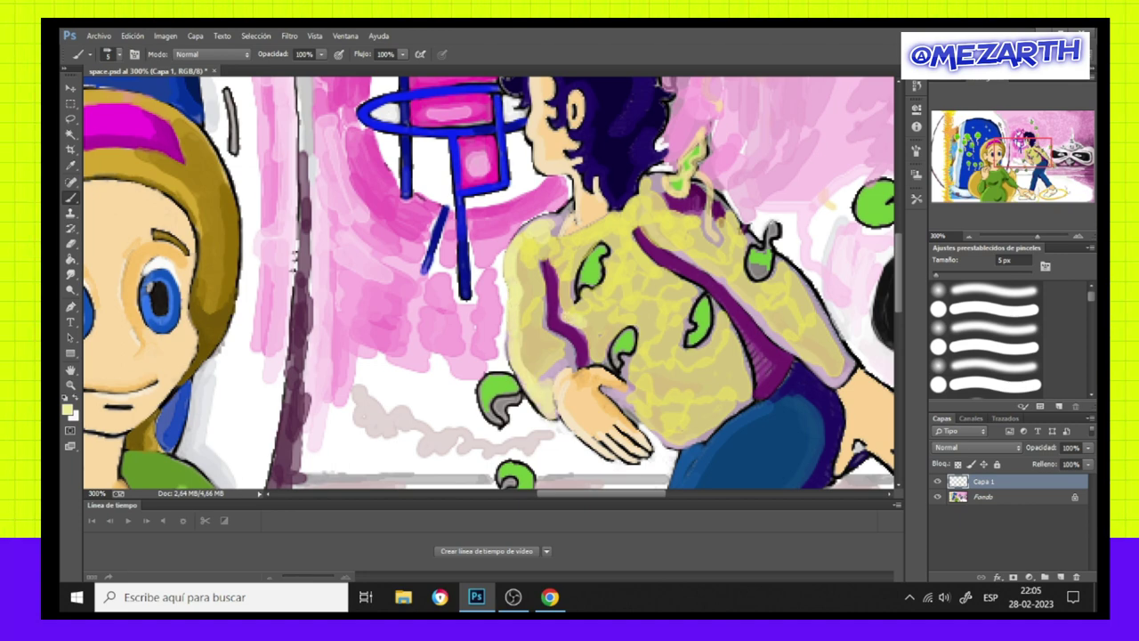
{"action": "left_click_drag", "start_coordinate": [641, 224], "coordinate": [841, 381]}
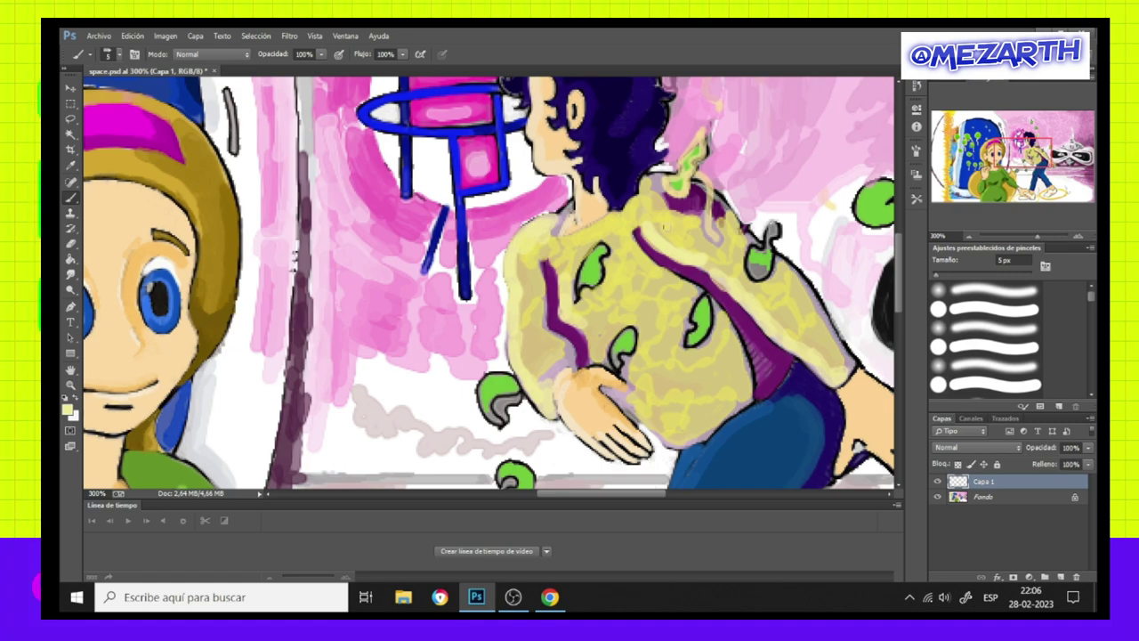
Shade both sides of the sweater and the sleeve's purple stripe with olive.
{"action": "left_click", "coordinate": [67, 409]}
{"action": "left_click", "coordinate": [881, 152]}
{"action": "left_click", "coordinate": [551, 268]}
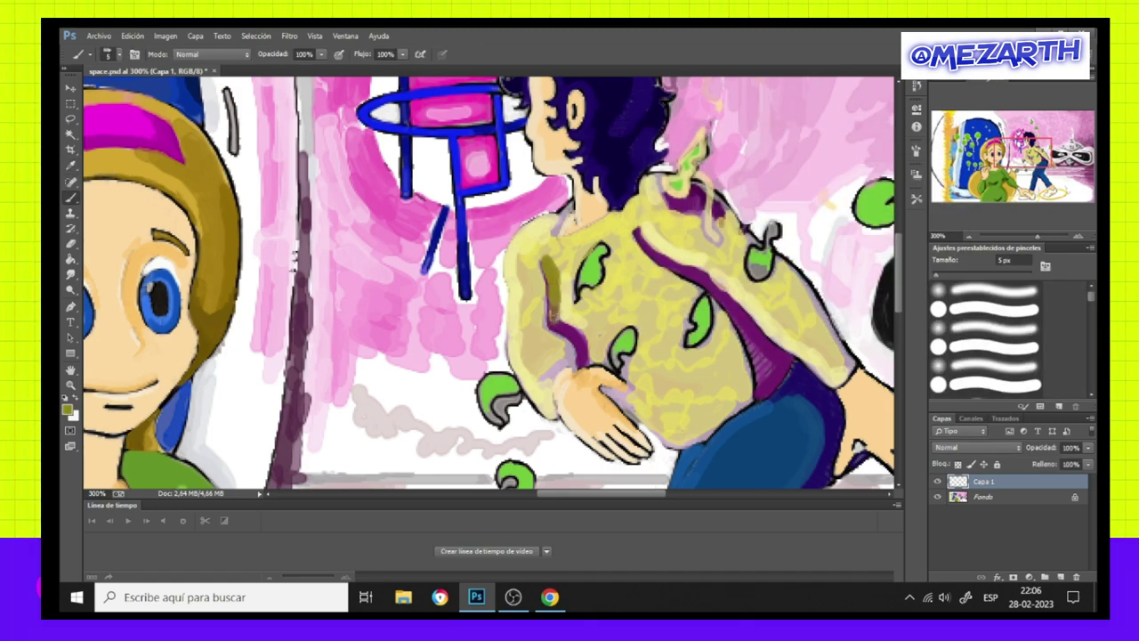
{"action": "left_click_drag", "start_coordinate": [553, 326], "coordinate": [586, 361]}
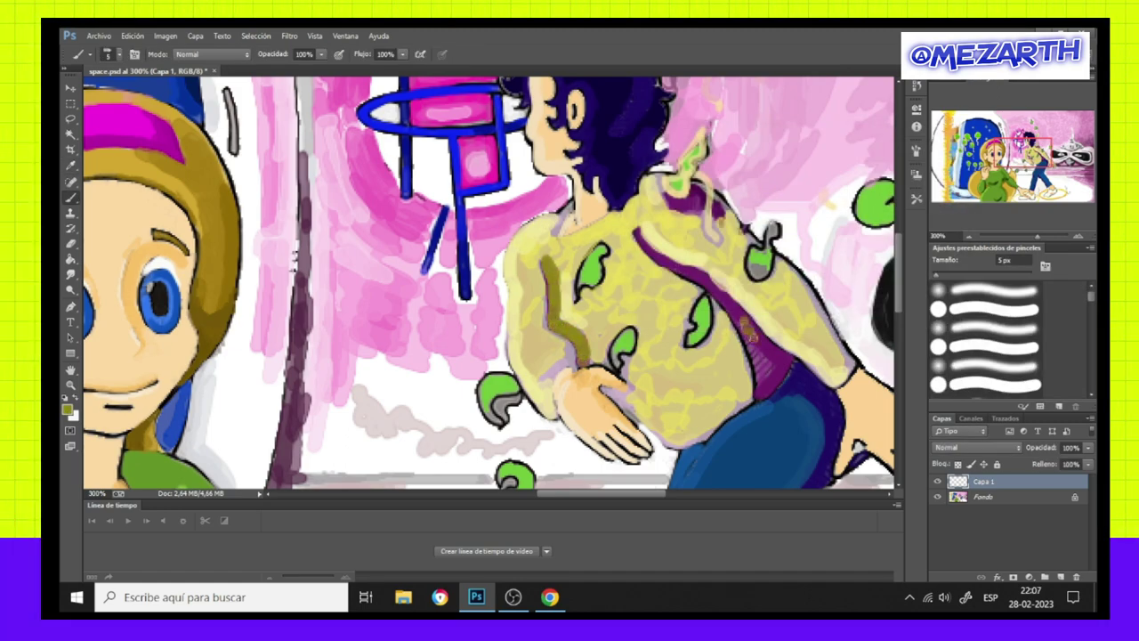
{"action": "mouse_move", "coordinate": [737, 308]}
{"action": "left_mouse_down"}
{"action": "mouse_move", "coordinate": [755, 386]}
{"action": "mouse_move", "coordinate": [767, 392]}
{"action": "left_mouse_up"}
{"action": "mouse_move", "coordinate": [745, 317]}
{"action": "left_mouse_down"}
{"action": "mouse_move", "coordinate": [639, 234]}
{"action": "mouse_move", "coordinate": [660, 196]}
{"action": "mouse_move", "coordinate": [722, 219]}
{"action": "left_mouse_up"}
{"action": "left_click", "coordinate": [66, 409]}
{"action": "left_click", "coordinate": [933, 158]}
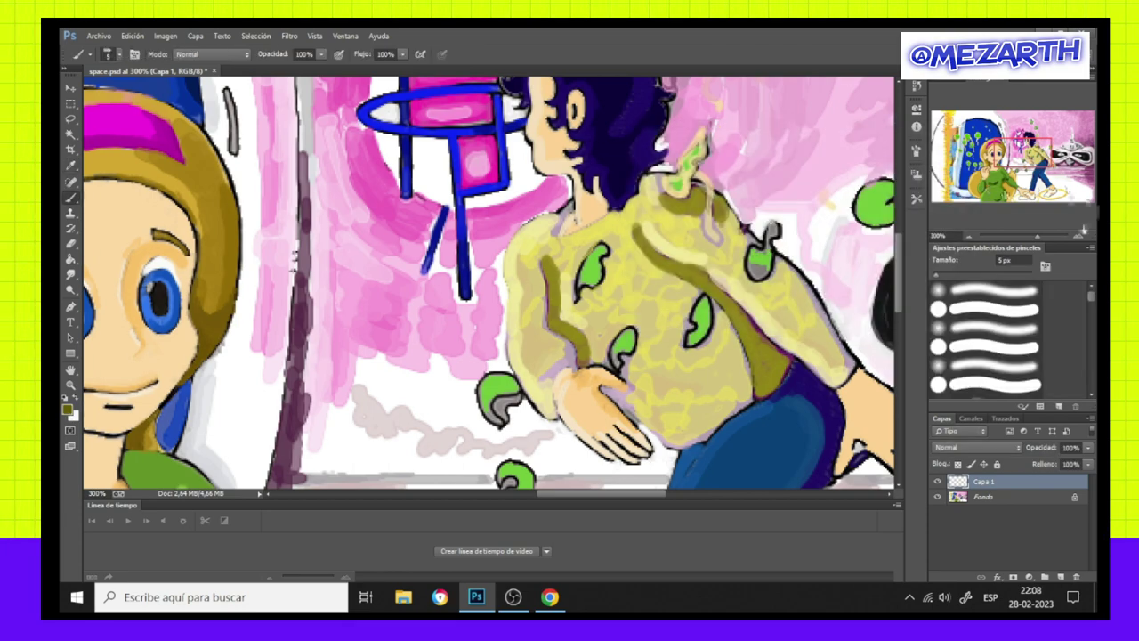
{"action": "key", "text": "ctrl+plus"}
{"action": "key", "text": "ctrl+plus"}
Shrink the brush to 3 px and paint olive along the upper and left sleeve bands.
{"action": "key", "text": "F5"}
{"action": "key", "text": "bracketleft"}
{"action": "key", "text": "bracketleft"}
{"action": "key", "text": "F5"}
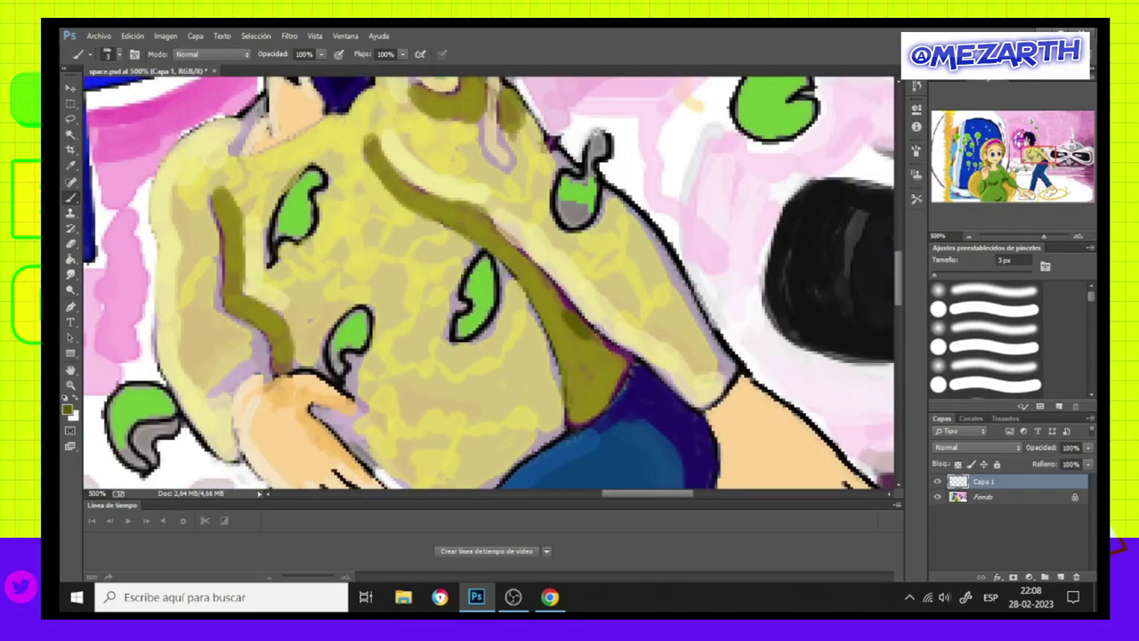
{"action": "mouse_move", "coordinate": [579, 325]}
{"action": "left_mouse_down"}
{"action": "mouse_move", "coordinate": [480, 220]}
{"action": "mouse_move", "coordinate": [420, 194]}
{"action": "left_mouse_up"}
{"action": "left_click_drag", "start_coordinate": [376, 148], "coordinate": [422, 197]}
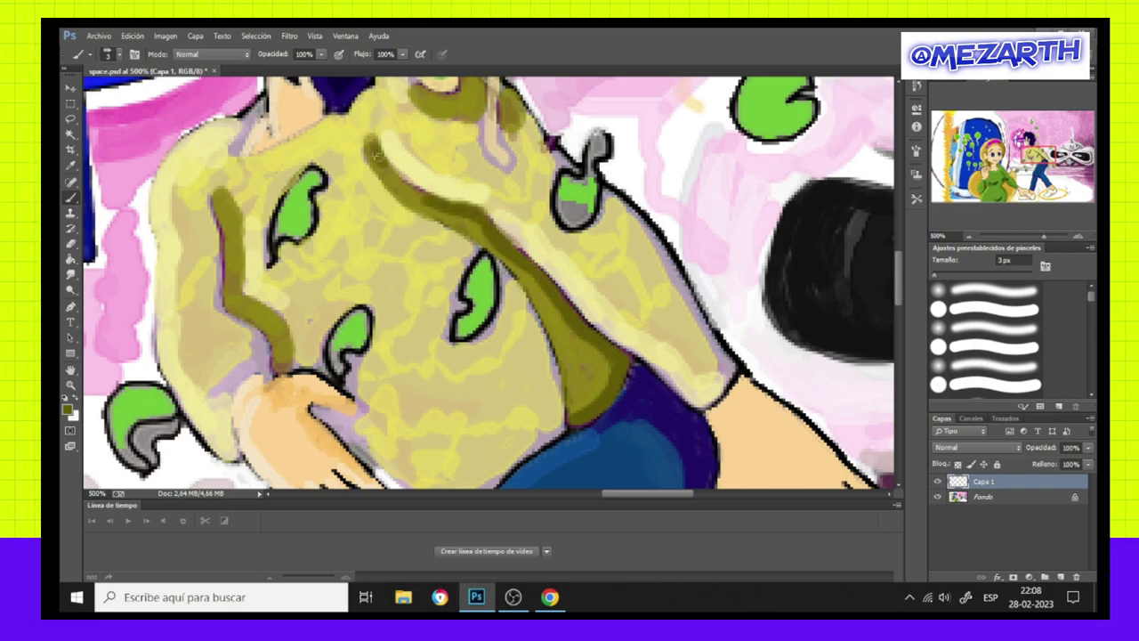
{"action": "left_click_drag", "start_coordinate": [227, 303], "coordinate": [271, 369]}
{"action": "scroll", "coordinate": [505, 277], "scroll_direction": "up", "scroll_amount": 4}
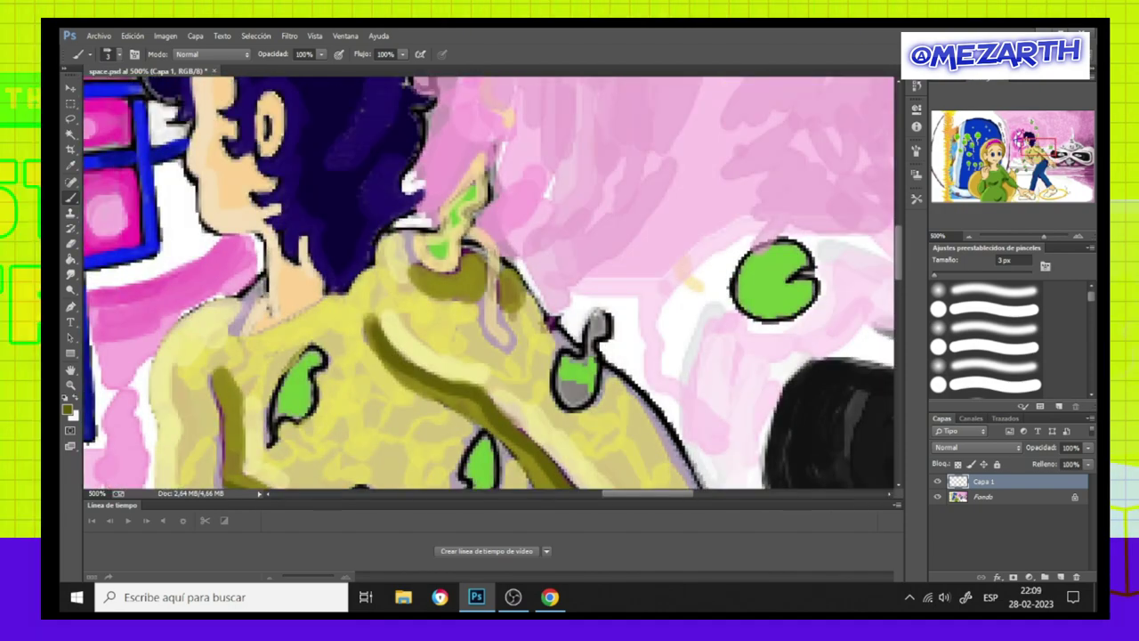
Fill the dark sleeve band and deepen the olive along the sleeve's edges.
{"action": "left_click_drag", "start_coordinate": [505, 277], "coordinate": [567, 341]}
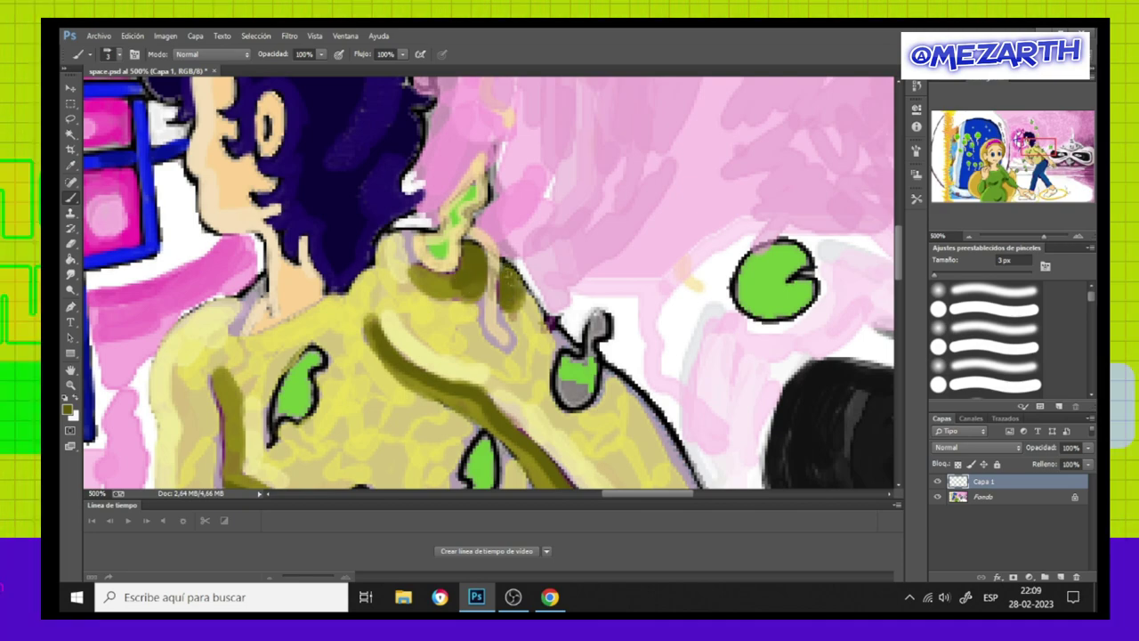
{"action": "left_click_drag", "start_coordinate": [413, 267], "coordinate": [467, 293]}
{"action": "left_click_drag", "start_coordinate": [595, 366], "coordinate": [636, 406]}
{"action": "scroll", "coordinate": [636, 406], "scroll_direction": "down", "scroll_amount": 4}
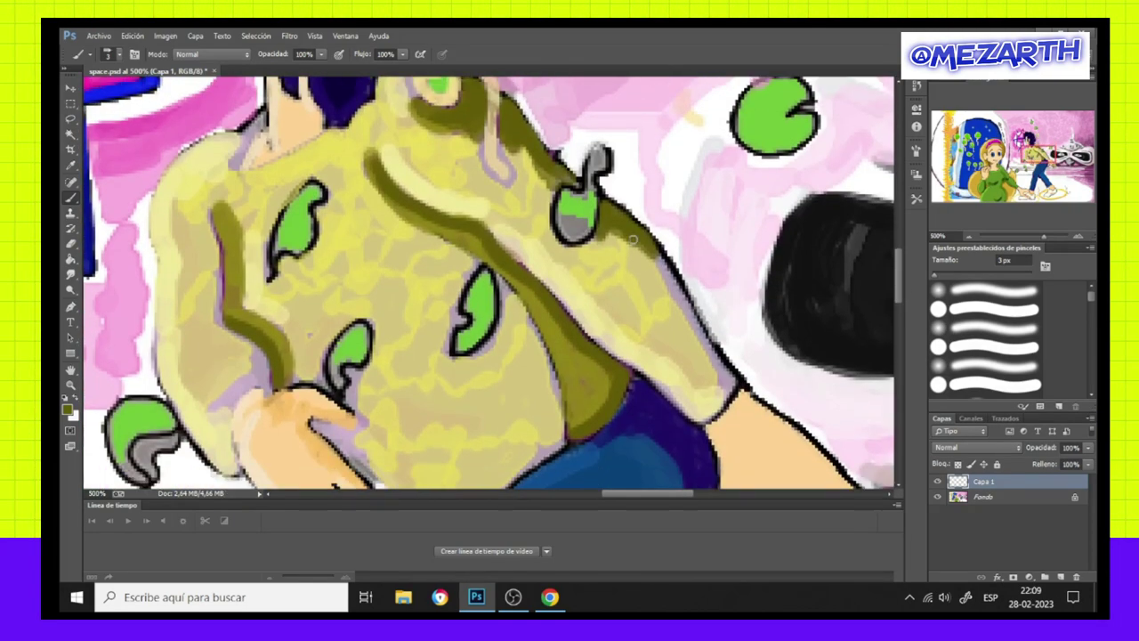
{"action": "mouse_move", "coordinate": [627, 242]}
{"action": "left_mouse_down"}
{"action": "mouse_move", "coordinate": [725, 377]}
{"action": "mouse_move", "coordinate": [712, 402]}
{"action": "mouse_move", "coordinate": [715, 364]}
{"action": "left_mouse_up"}
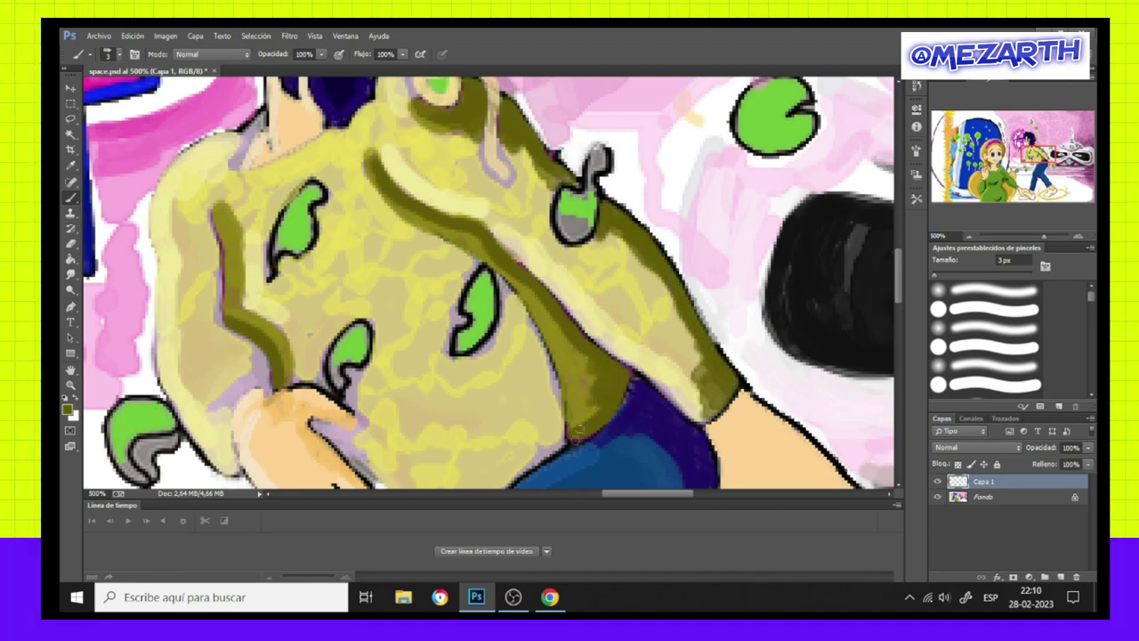
{"action": "mouse_move", "coordinate": [588, 374]}
{"action": "left_mouse_down"}
{"action": "mouse_move", "coordinate": [592, 420]}
{"action": "mouse_move", "coordinate": [577, 365]}
{"action": "mouse_move", "coordinate": [614, 374]}
{"action": "mouse_move", "coordinate": [617, 406]}
{"action": "left_mouse_up"}
Add dark olive shading to the cuff and blend lighter yellow beside the central leaf.
{"action": "left_click", "coordinate": [67, 410]}
{"action": "key", "text": "Return"}
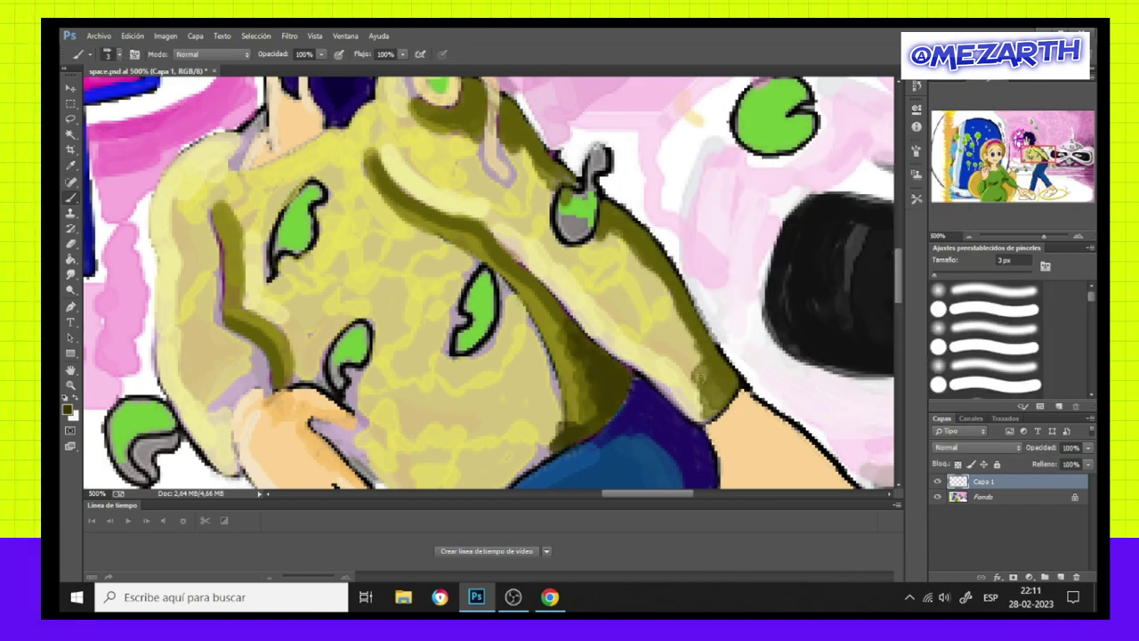
{"action": "left_click_drag", "start_coordinate": [728, 361], "coordinate": [714, 396]}
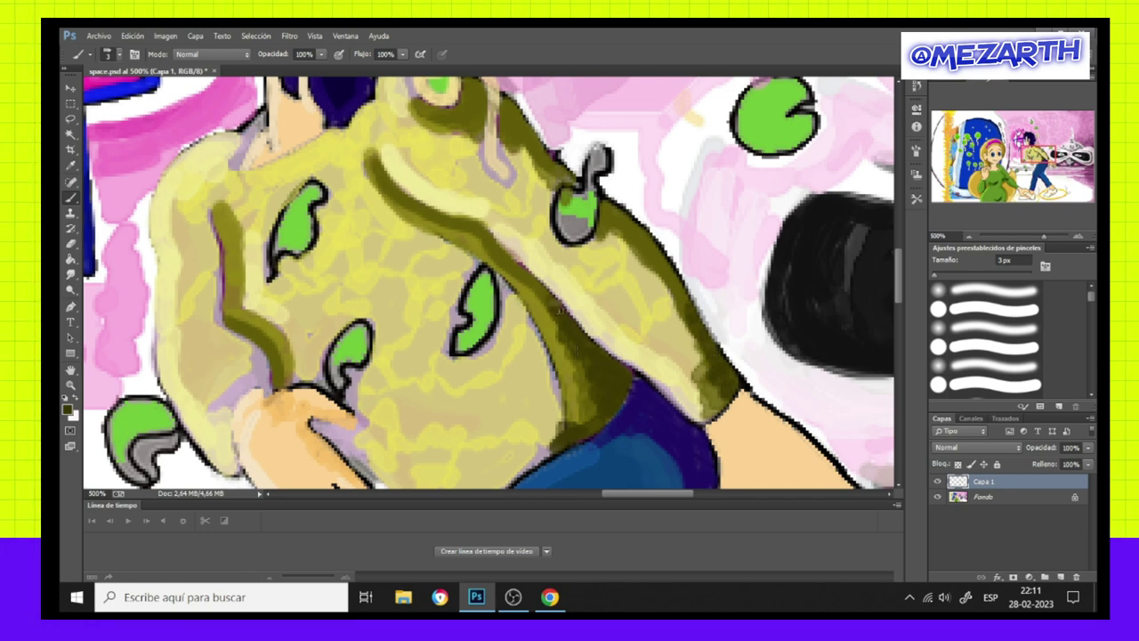
{"action": "key", "text": "b"}
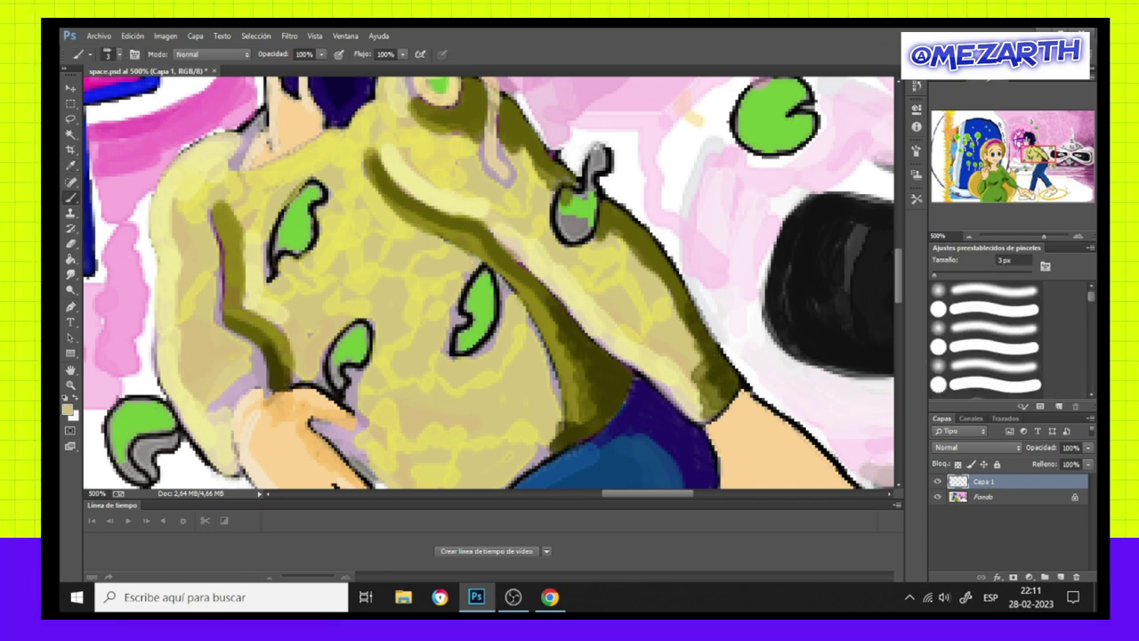
{"action": "mouse_move", "coordinate": [503, 283]}
{"action": "left_mouse_down"}
{"action": "mouse_move", "coordinate": [526, 307]}
{"action": "mouse_move", "coordinate": [552, 400]}
{"action": "mouse_move", "coordinate": [547, 454]}
{"action": "left_mouse_up"}
Pick the shirt's yellow and paint it over the olive shoulder and above the hand.
{"action": "left_click", "coordinate": [66, 409]}
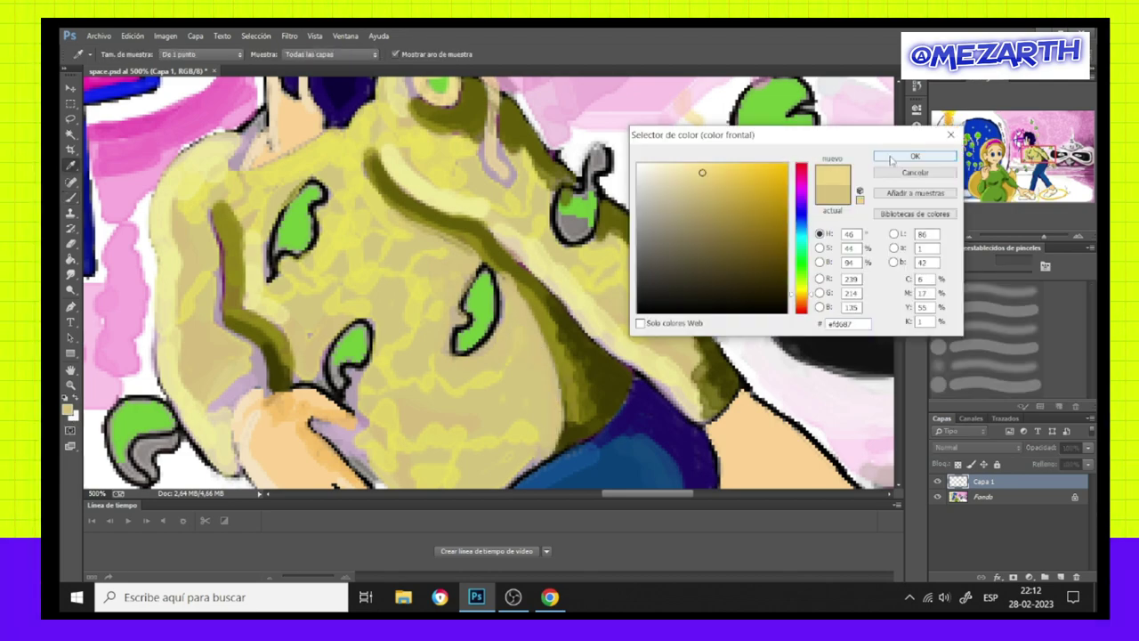
{"action": "left_click", "coordinate": [908, 152]}
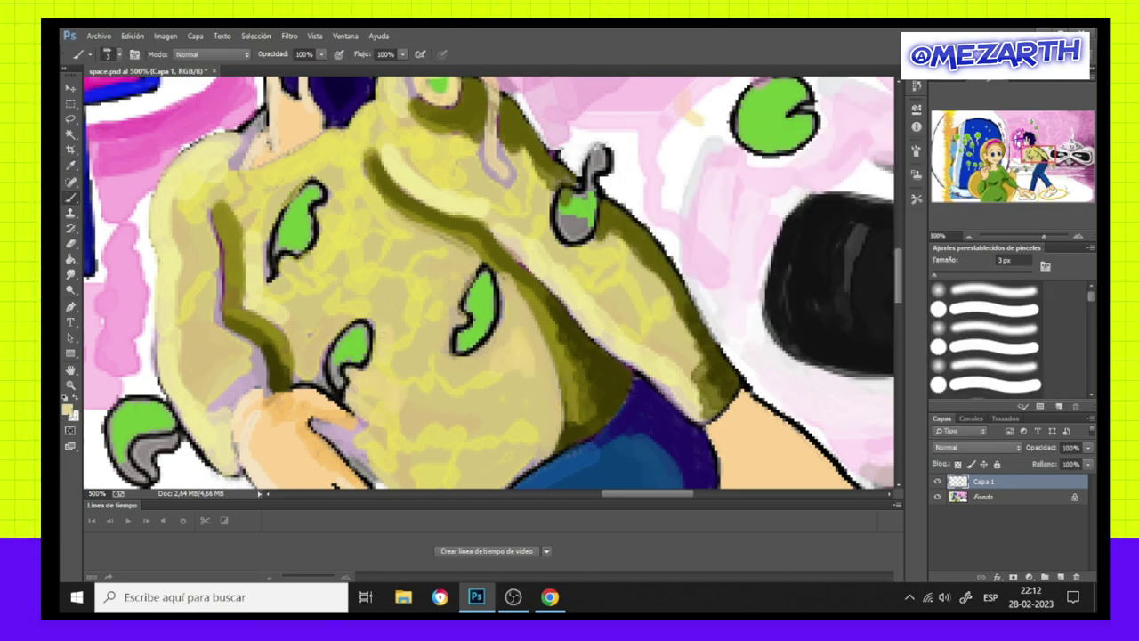
{"action": "left_click", "coordinate": [67, 409]}
{"action": "left_click", "coordinate": [892, 159]}
{"action": "left_click_drag", "start_coordinate": [699, 338], "coordinate": [703, 379]}
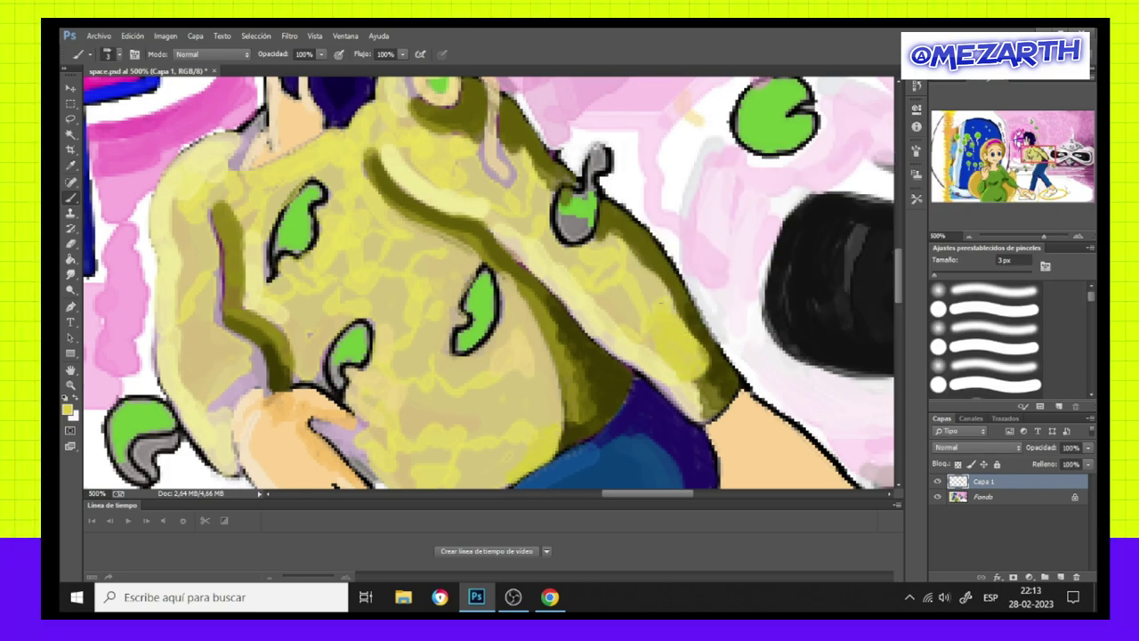
{"action": "scroll", "coordinate": [534, 391], "scroll_direction": "down", "scroll_amount": 2}
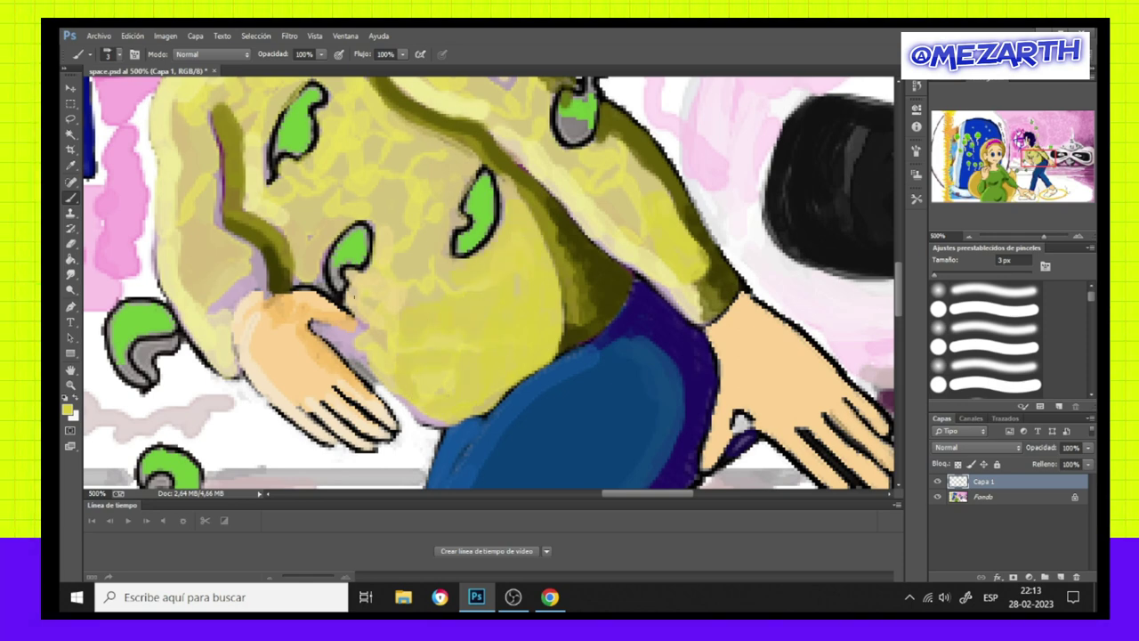
{"action": "mouse_move", "coordinate": [216, 307]}
{"action": "left_mouse_down"}
{"action": "mouse_move", "coordinate": [258, 262]}
{"action": "mouse_move", "coordinate": [223, 345]}
{"action": "left_mouse_up"}
Cover the leaf stem, collar, neck and shoulder's purple line with lighter yellow.
{"action": "left_click", "coordinate": [65, 409]}
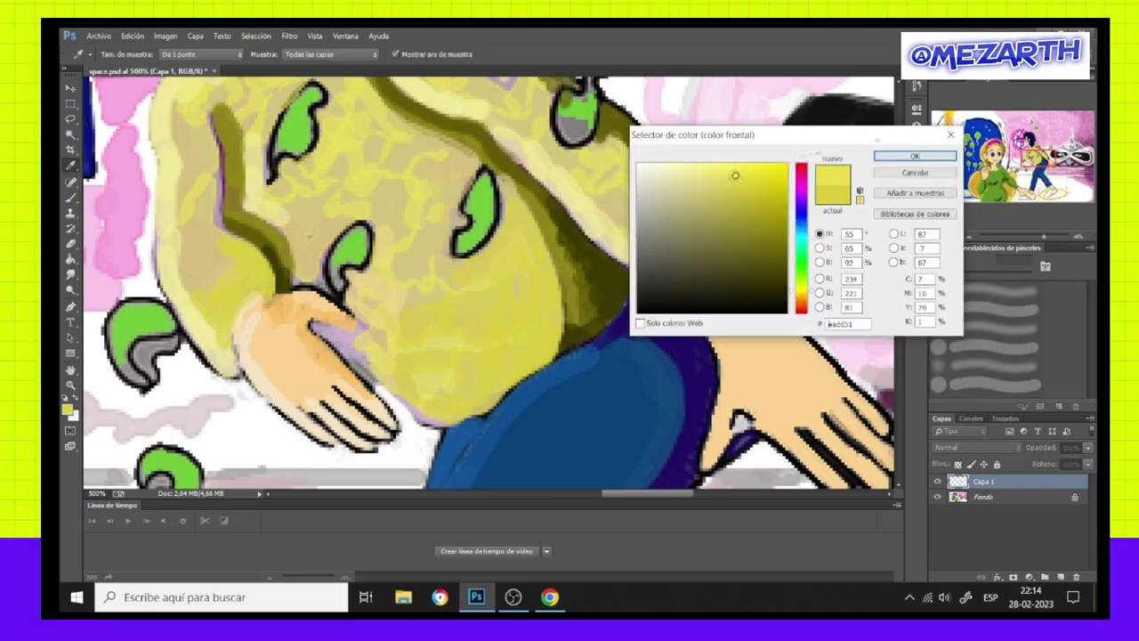
{"action": "left_click", "coordinate": [920, 158]}
{"action": "mouse_move", "coordinate": [387, 303]}
{"action": "left_mouse_down"}
{"action": "mouse_move", "coordinate": [298, 227]}
{"action": "mouse_move", "coordinate": [265, 135]}
{"action": "mouse_move", "coordinate": [215, 104]}
{"action": "left_mouse_up"}
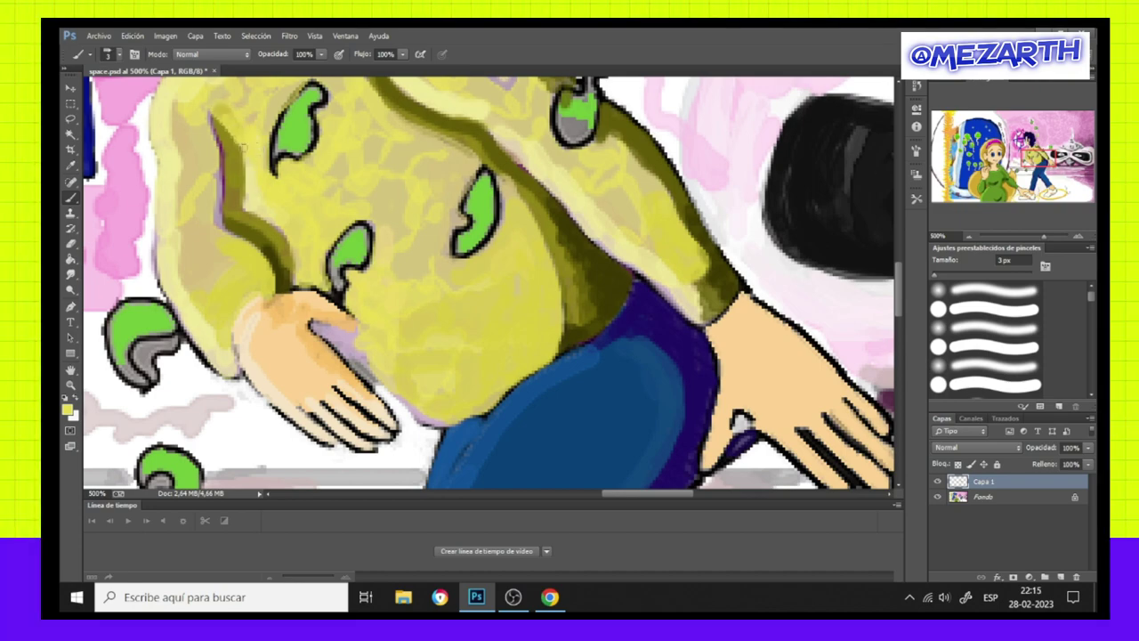
{"action": "left_click_drag", "start_coordinate": [241, 178], "coordinate": [270, 102]}
{"action": "scroll", "coordinate": [265, 299], "scroll_direction": "up", "scroll_amount": 5}
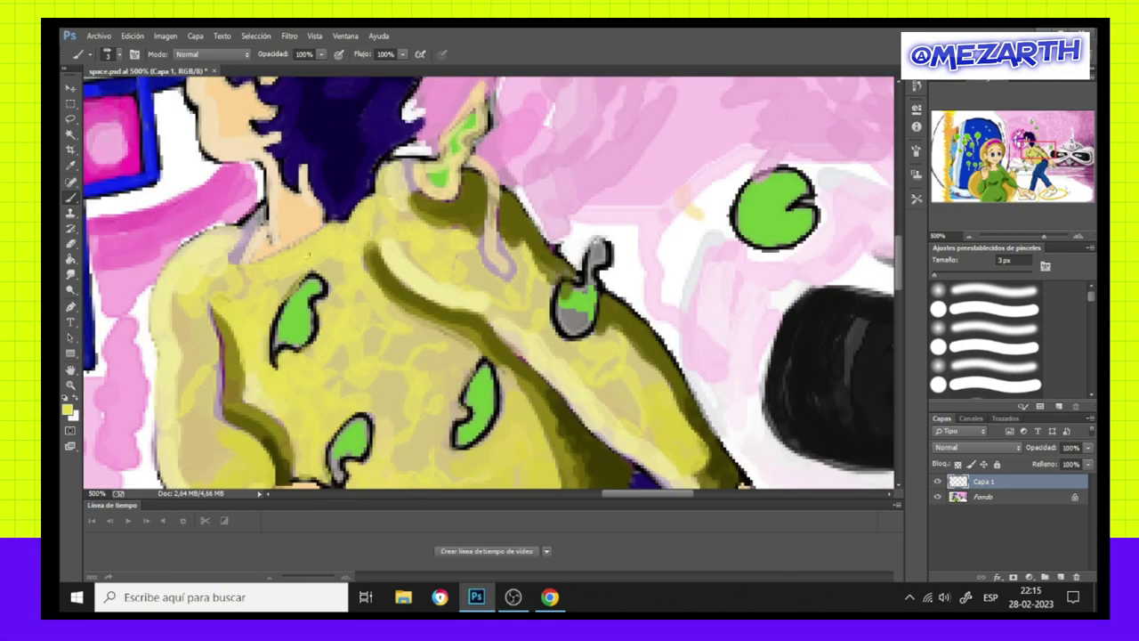
{"action": "mouse_move", "coordinate": [419, 213]}
{"action": "left_mouse_down"}
{"action": "mouse_move", "coordinate": [405, 169]}
{"action": "mouse_move", "coordinate": [235, 258]}
{"action": "mouse_move", "coordinate": [256, 207]}
{"action": "left_mouse_up"}
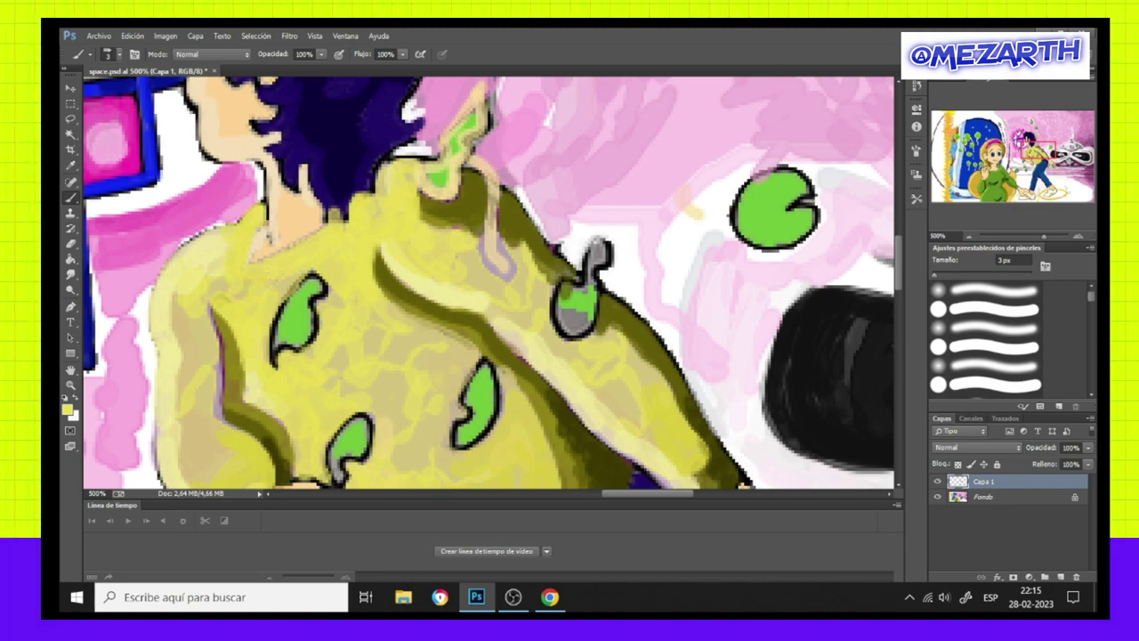
{"action": "left_click_drag", "start_coordinate": [498, 233], "coordinate": [534, 328]}
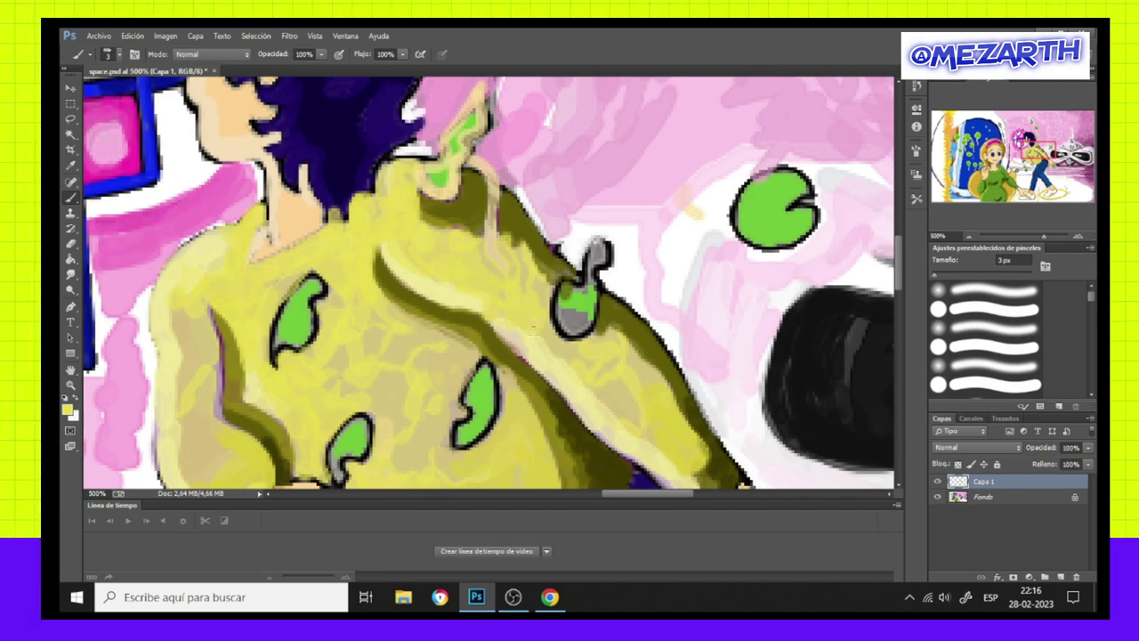
Outline the left, grey-green, central and lower leaves in light yellow.
{"action": "left_click", "coordinate": [67, 409]}
{"action": "left_click", "coordinate": [929, 153]}
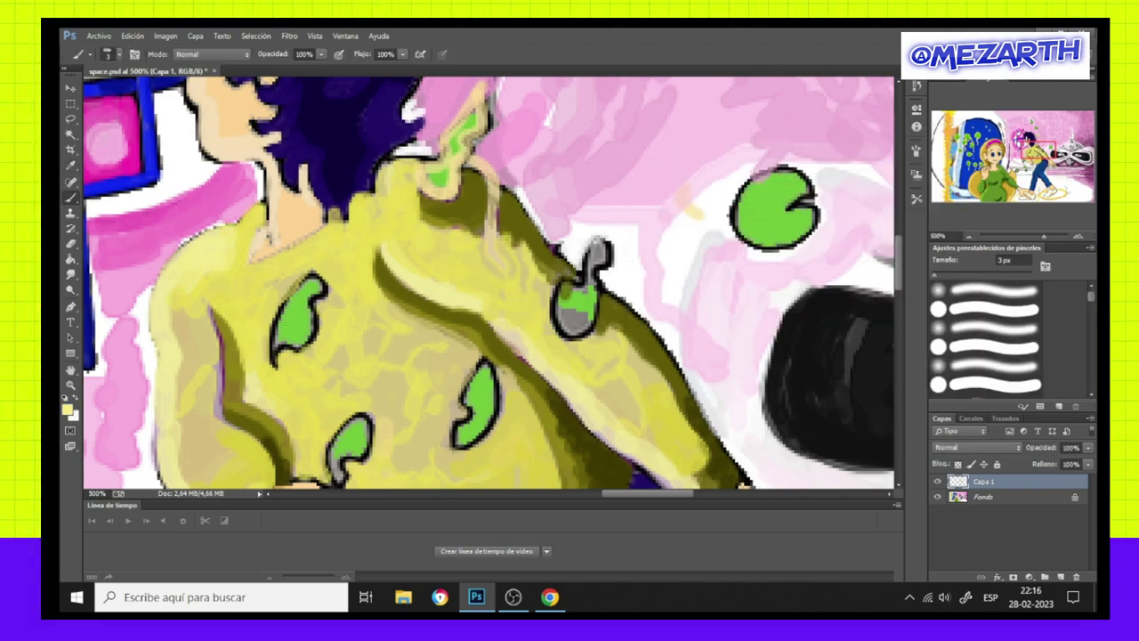
{"action": "mouse_move", "coordinate": [258, 293]}
{"action": "left_mouse_down"}
{"action": "mouse_move", "coordinate": [278, 322]}
{"action": "mouse_move", "coordinate": [316, 307]}
{"action": "mouse_move", "coordinate": [307, 271]}
{"action": "mouse_move", "coordinate": [281, 286]}
{"action": "mouse_move", "coordinate": [267, 373]}
{"action": "mouse_move", "coordinate": [285, 384]}
{"action": "left_mouse_up"}
{"action": "left_click", "coordinate": [67, 409]}
{"action": "left_click", "coordinate": [932, 154]}
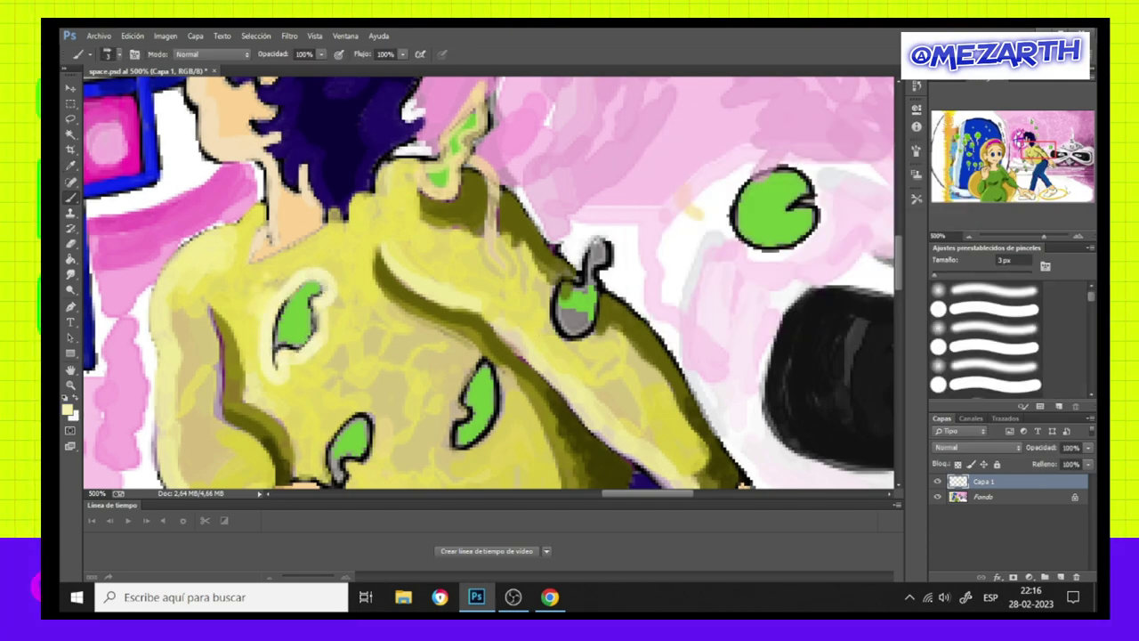
{"action": "mouse_move", "coordinate": [554, 271]}
{"action": "left_mouse_down"}
{"action": "mouse_move", "coordinate": [565, 343]}
{"action": "mouse_move", "coordinate": [607, 267]}
{"action": "mouse_move", "coordinate": [585, 247]}
{"action": "left_mouse_up"}
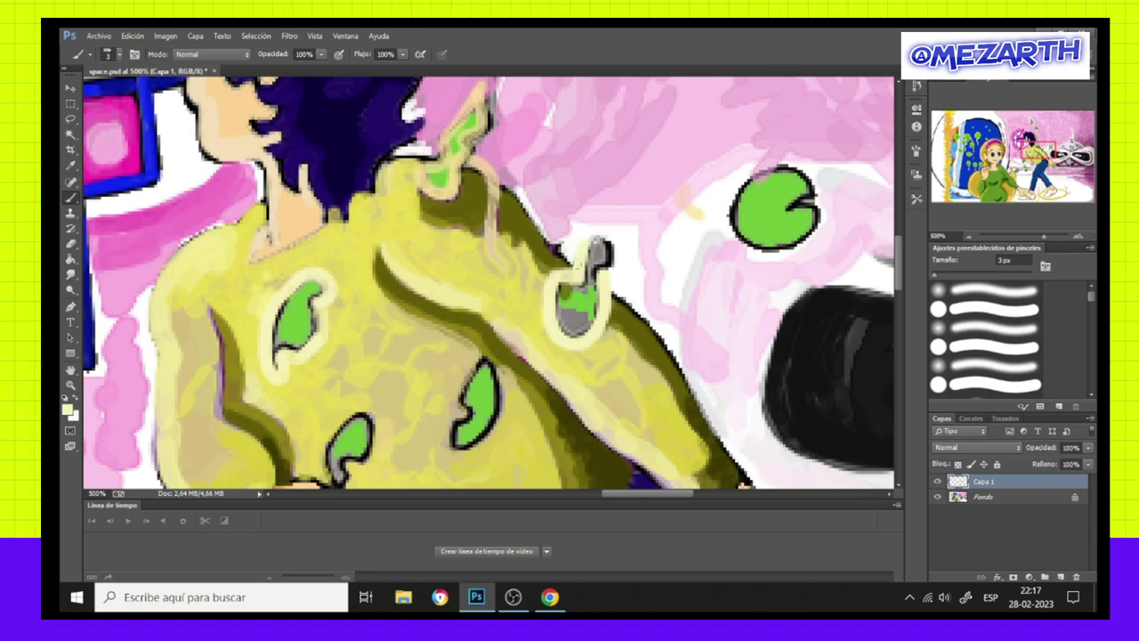
{"action": "left_click_drag", "start_coordinate": [470, 352], "coordinate": [450, 447]}
{"action": "left_click_drag", "start_coordinate": [499, 356], "coordinate": [488, 445]}
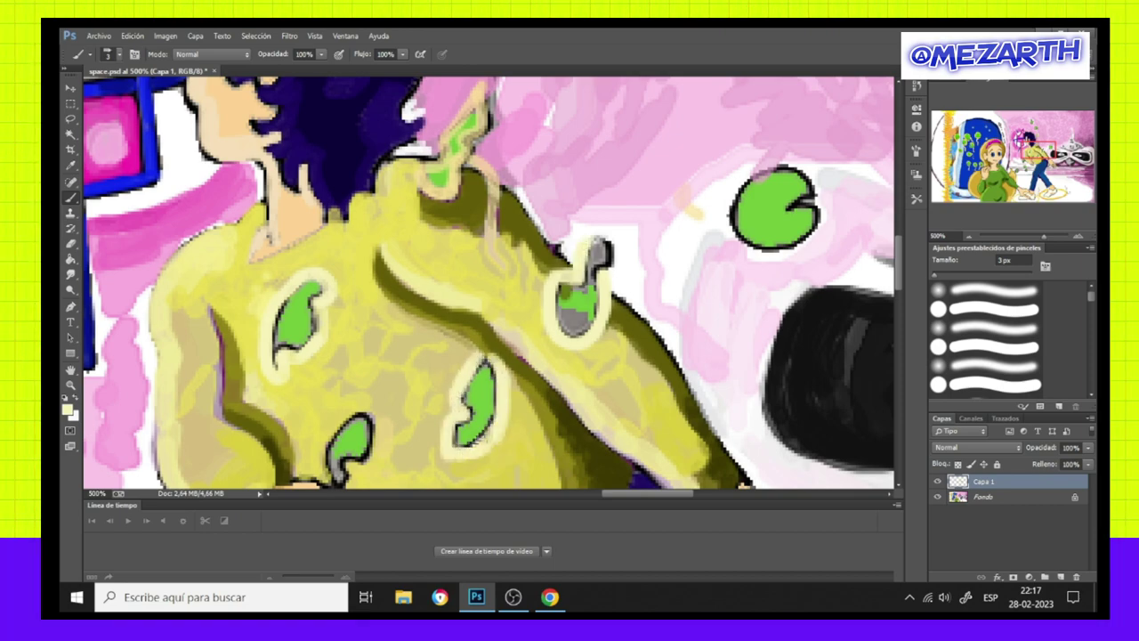
{"action": "left_click_drag", "start_coordinate": [378, 472], "coordinate": [374, 418]}
{"action": "mouse_move", "coordinate": [370, 414]}
{"action": "left_mouse_down"}
{"action": "mouse_move", "coordinate": [333, 418]}
{"action": "mouse_move", "coordinate": [323, 445]}
{"action": "left_mouse_up"}
Outline the small, lower-left and floating leaves in light yellow.
{"action": "scroll", "coordinate": [338, 436], "scroll_direction": "down", "scroll_amount": 3}
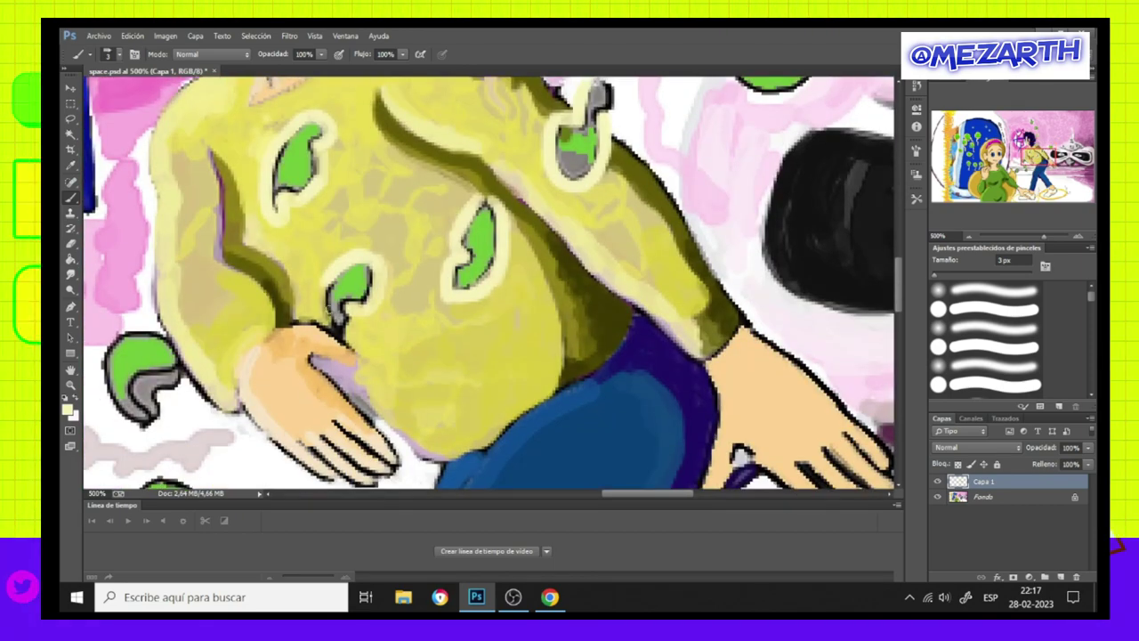
{"action": "mouse_move", "coordinate": [332, 281]}
{"action": "left_mouse_down"}
{"action": "mouse_move", "coordinate": [351, 338]}
{"action": "mouse_move", "coordinate": [329, 326]}
{"action": "left_mouse_up"}
{"action": "mouse_move", "coordinate": [167, 368]}
{"action": "left_mouse_down"}
{"action": "mouse_move", "coordinate": [134, 418]}
{"action": "mouse_move", "coordinate": [160, 435]}
{"action": "left_mouse_up"}
{"action": "left_click_drag", "start_coordinate": [94, 367], "coordinate": [149, 429]}
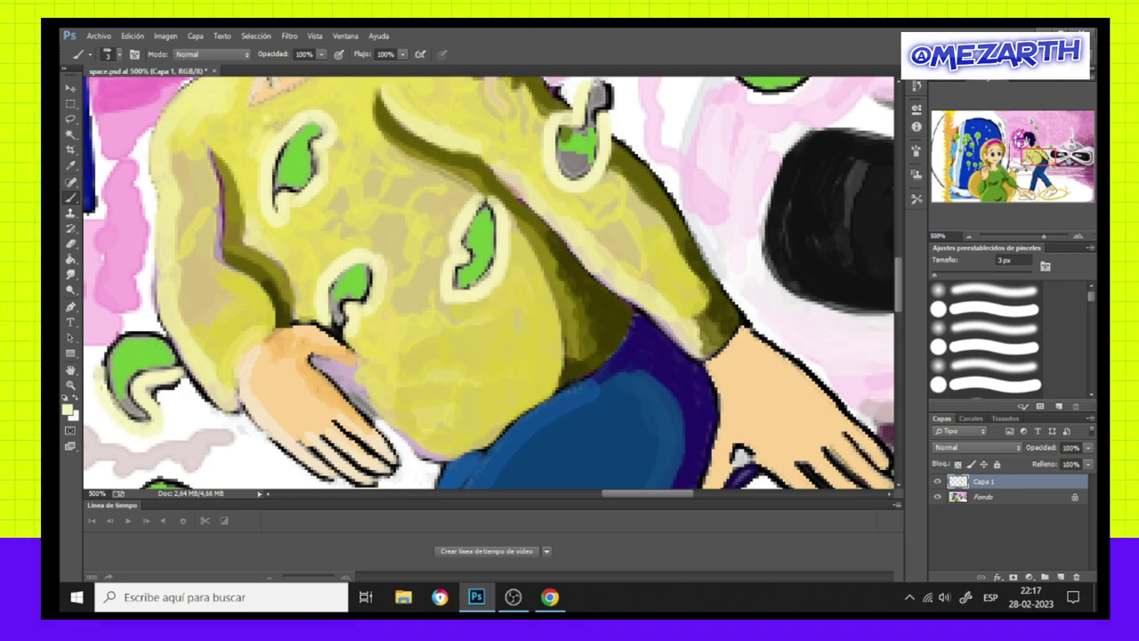
{"action": "scroll", "coordinate": [490, 283], "scroll_direction": "up", "scroll_amount": 3}
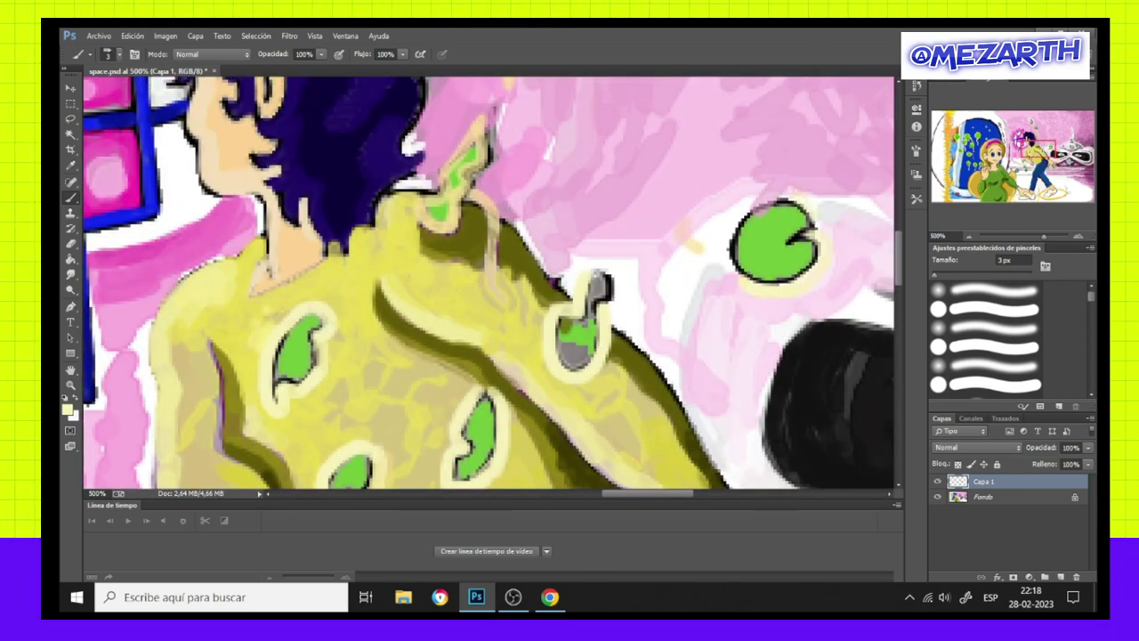
{"action": "left_click_drag", "start_coordinate": [805, 201], "coordinate": [728, 276]}
{"action": "left_click_drag", "start_coordinate": [739, 223], "coordinate": [801, 206]}
{"action": "key", "text": "ctrl+minus"}
{"action": "key", "text": "ctrl+minus"}
{"action": "key", "text": "ctrl+minus"}
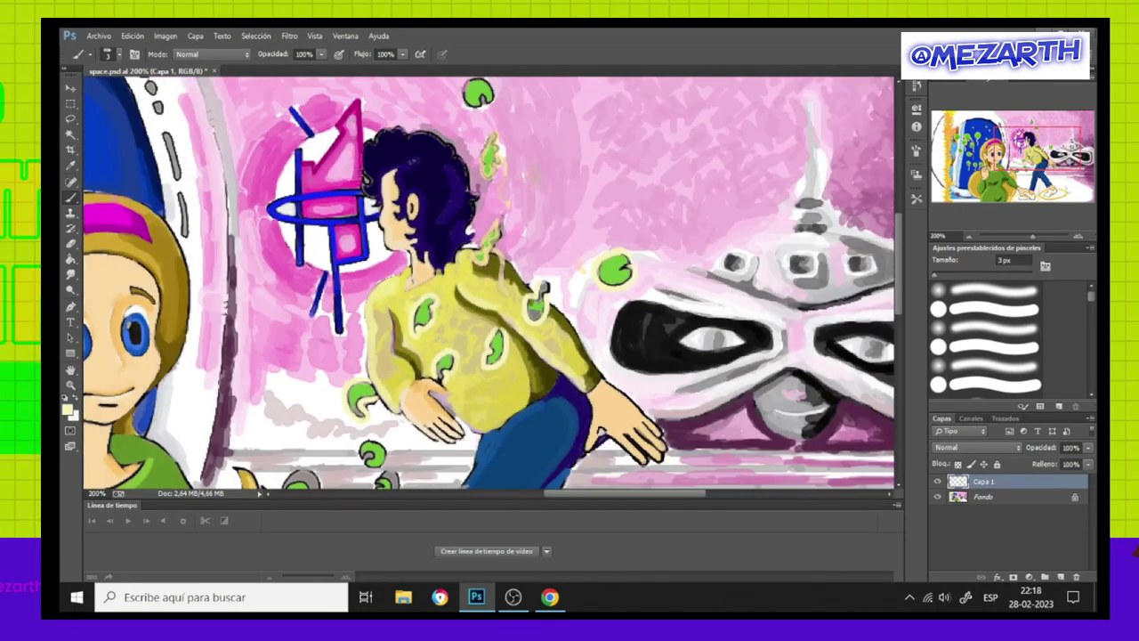
Touch up the top leaf's edge and ring the small leaves near the hands with light yellow.
{"action": "left_click_drag", "start_coordinate": [483, 103], "coordinate": [463, 92]}
{"action": "scroll", "coordinate": [490, 267], "scroll_direction": "up", "scroll_amount": 2}
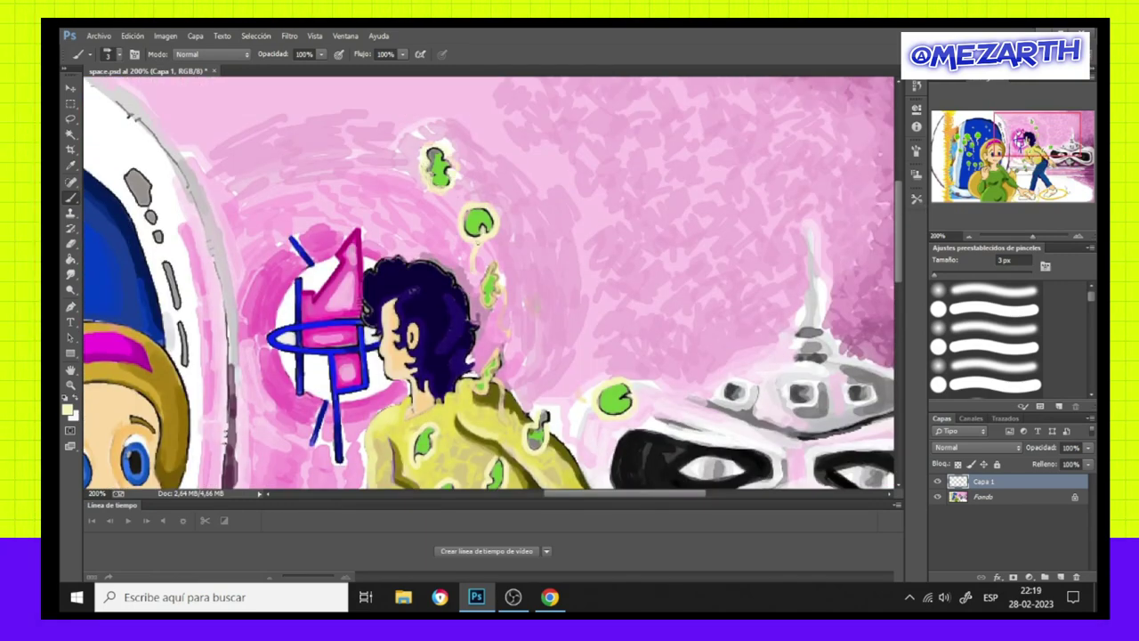
{"action": "scroll", "coordinate": [490, 282], "scroll_direction": "down", "scroll_amount": 2}
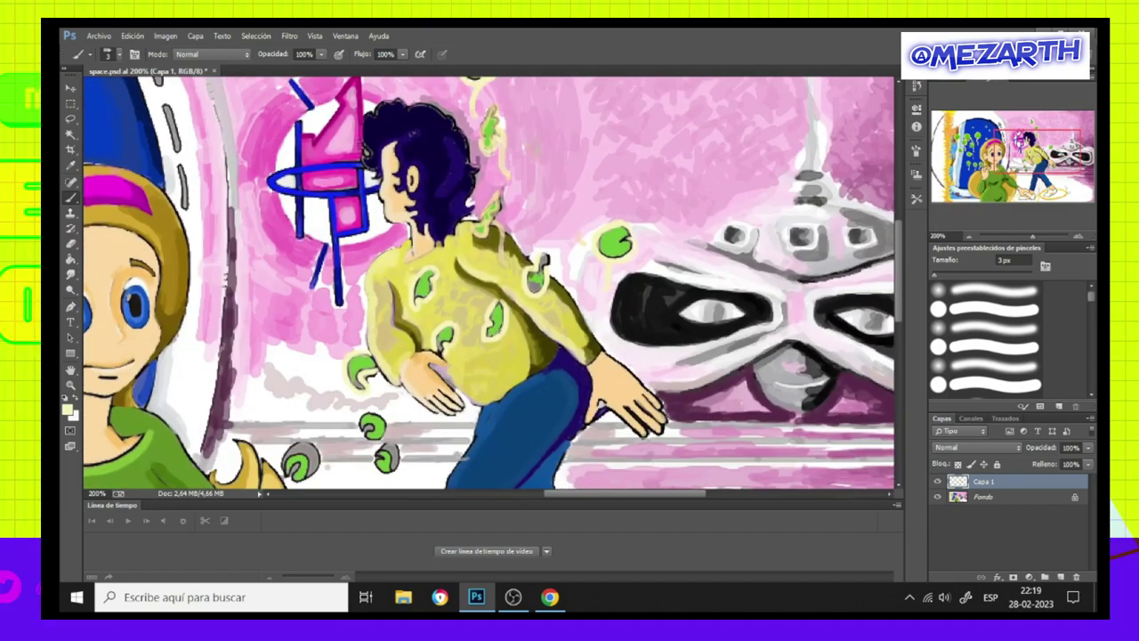
{"action": "mouse_move", "coordinate": [365, 443]}
{"action": "left_mouse_down"}
{"action": "mouse_move", "coordinate": [388, 434]}
{"action": "mouse_move", "coordinate": [393, 478]}
{"action": "left_mouse_up"}
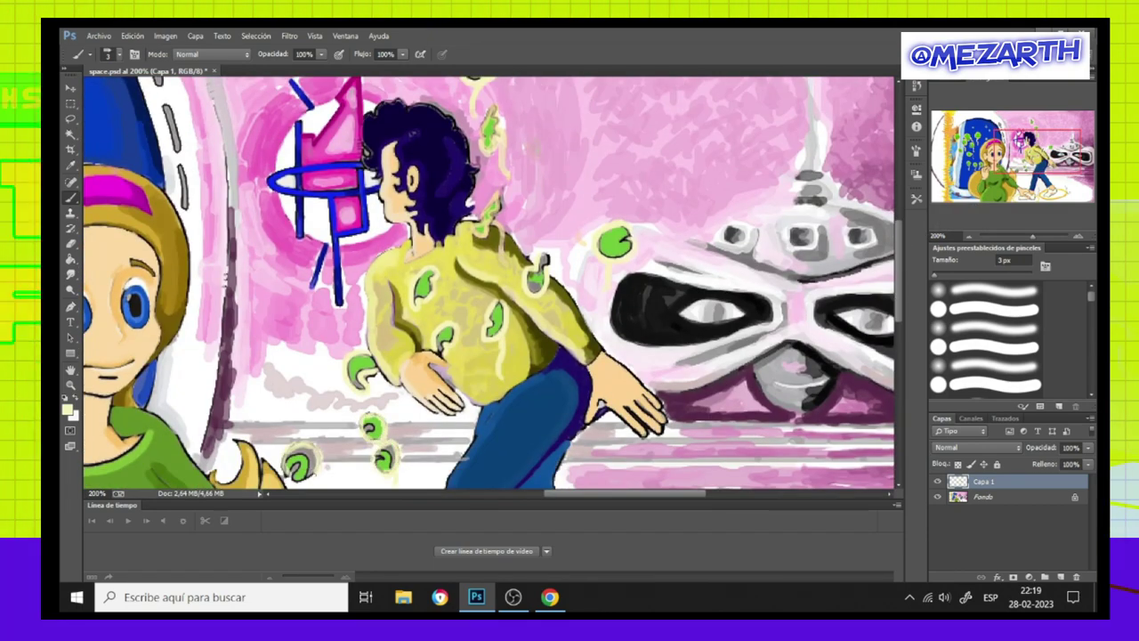
Finish the leaf glow outlines, then paint lighter blue highlights on the jeans' back leg.
{"action": "left_click_drag", "start_coordinate": [283, 445], "coordinate": [320, 475]}
{"action": "scroll", "coordinate": [489, 285], "scroll_direction": "down", "scroll_amount": 2}
{"action": "key", "text": "i"}
{"action": "left_click", "coordinate": [505, 332]}
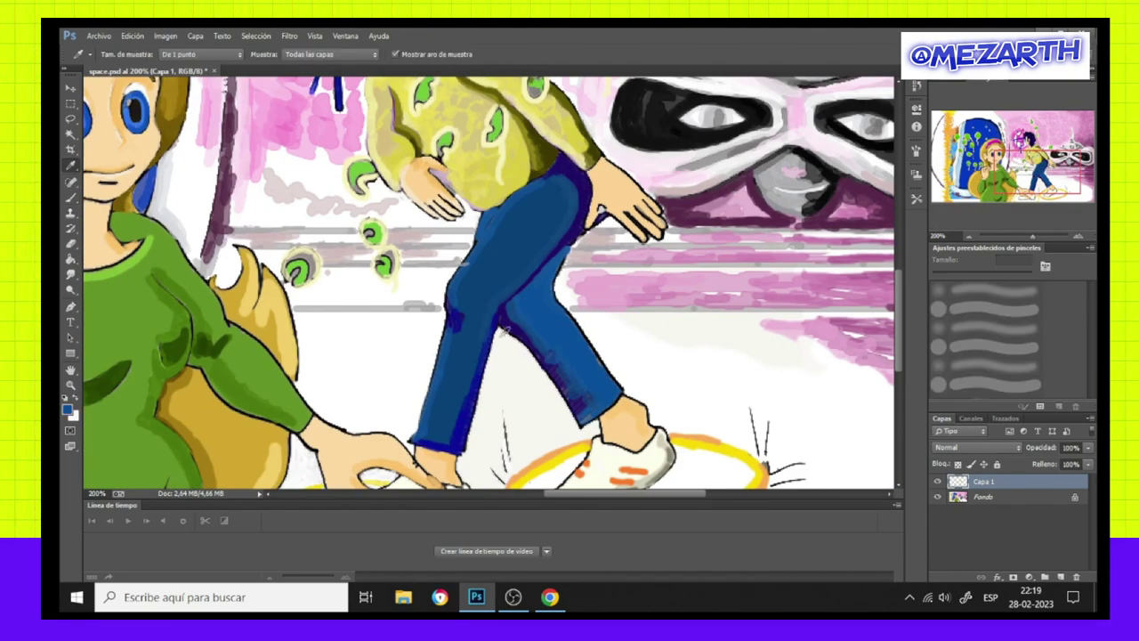
{"action": "key", "text": "b"}
{"action": "left_click_drag", "start_coordinate": [532, 338], "coordinate": [578, 414]}
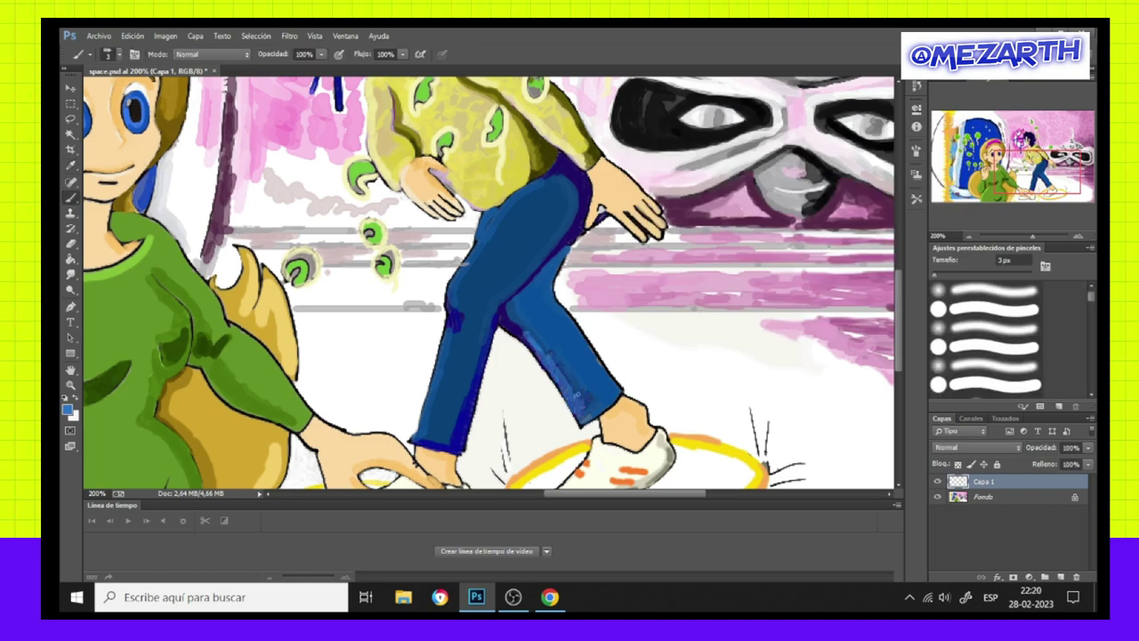
{"action": "left_click_drag", "start_coordinate": [534, 350], "coordinate": [507, 315]}
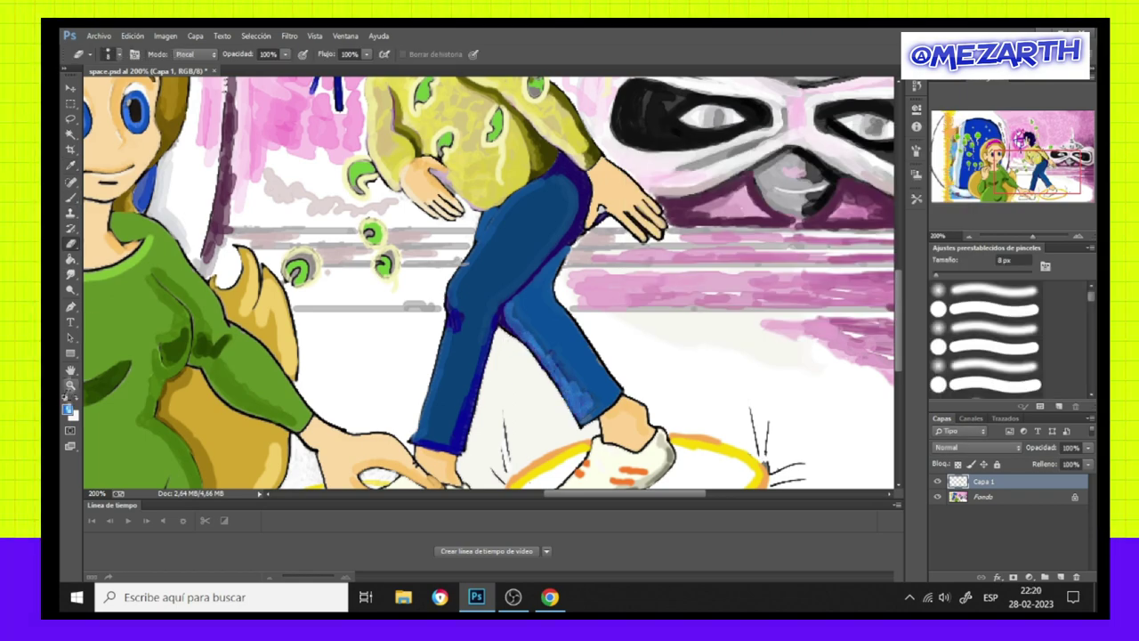
With a 3 px brush, line the jeans' edge in blue and shade the lower left edge dark blue.
{"action": "left_click", "coordinate": [67, 409]}
{"action": "key", "text": "Return"}
{"action": "key", "text": "e"}
{"action": "key", "text": "F5"}
{"action": "key", "text": "F5"}
{"action": "key", "text": "b"}
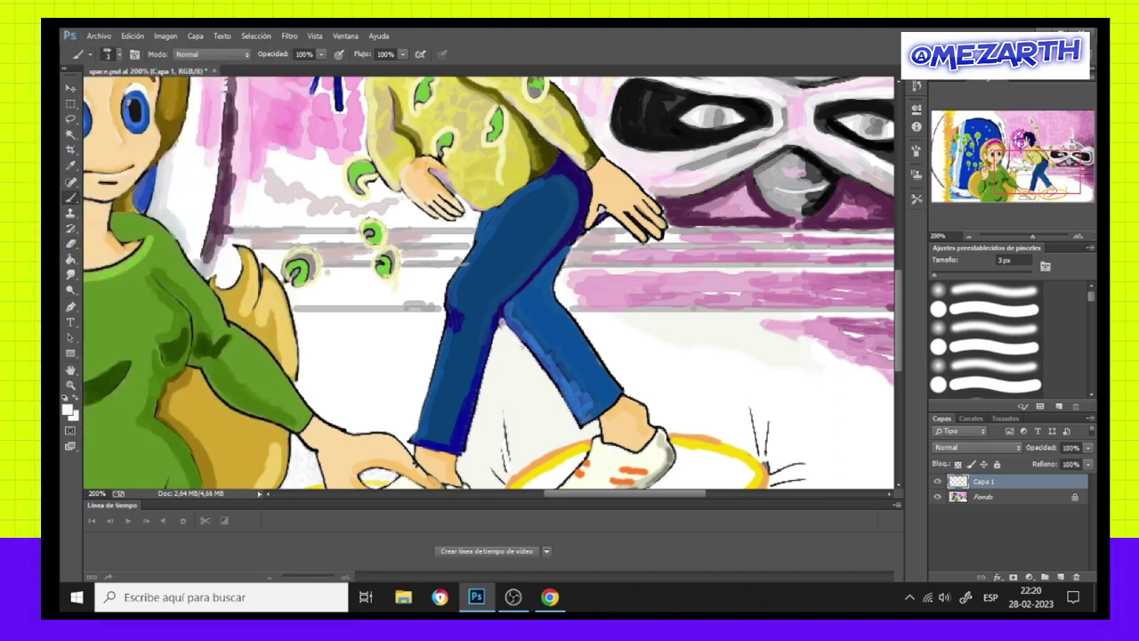
{"action": "left_click", "coordinate": [455, 303], "text": "alt"}
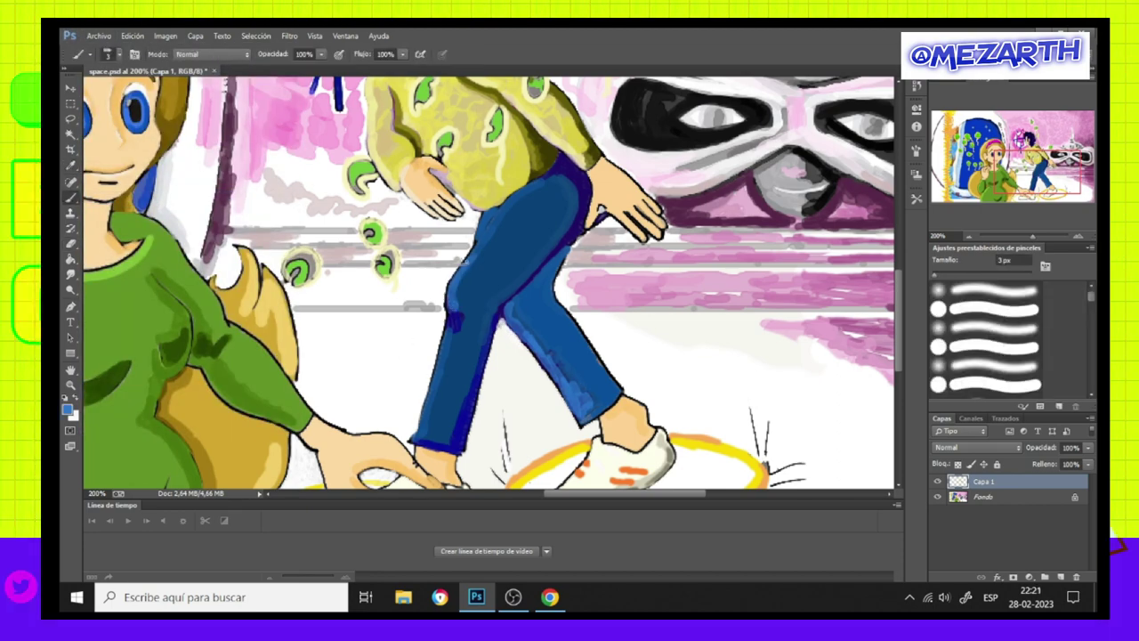
{"action": "left_click_drag", "start_coordinate": [452, 316], "coordinate": [436, 383]}
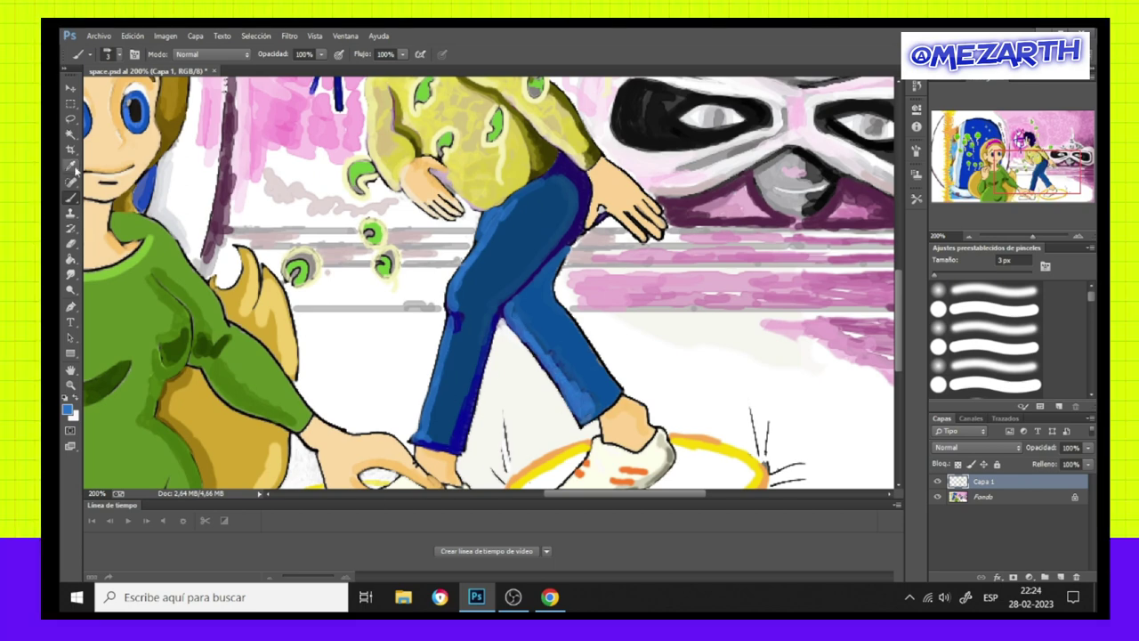
{"action": "left_click", "coordinate": [579, 192], "text": "alt"}
{"action": "mouse_move", "coordinate": [456, 441]}
{"action": "left_mouse_down"}
{"action": "mouse_move", "coordinate": [473, 384]}
{"action": "mouse_move", "coordinate": [462, 445]}
{"action": "left_mouse_up"}
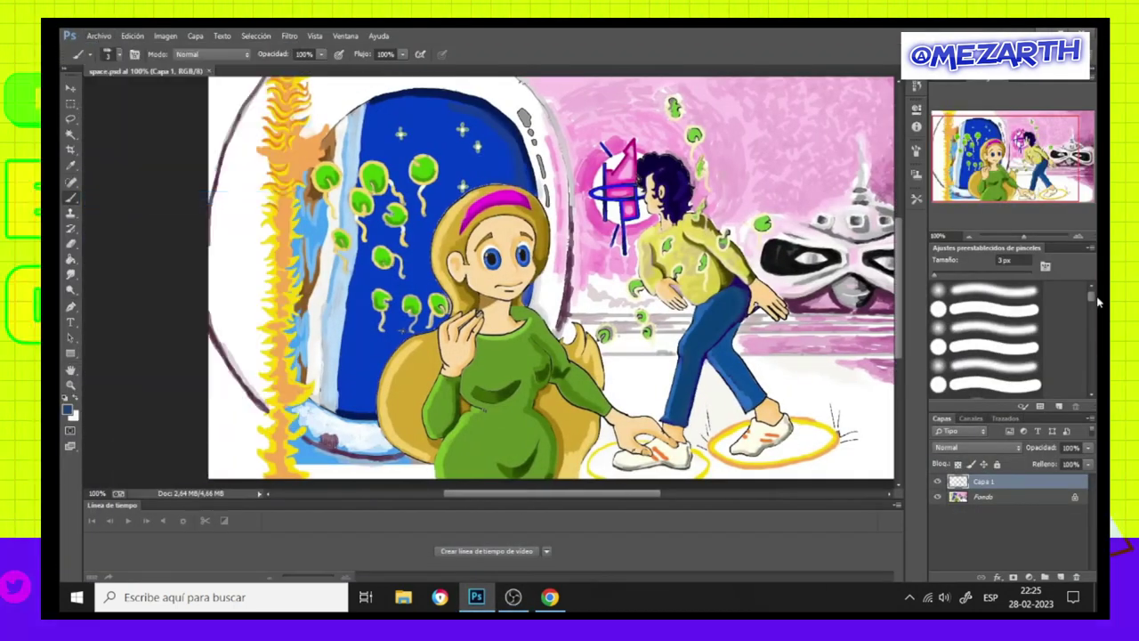
Zoom out in the Navigator to 66.67% so the whole space illustration fits.
{"action": "left_click", "coordinate": [967, 237]}
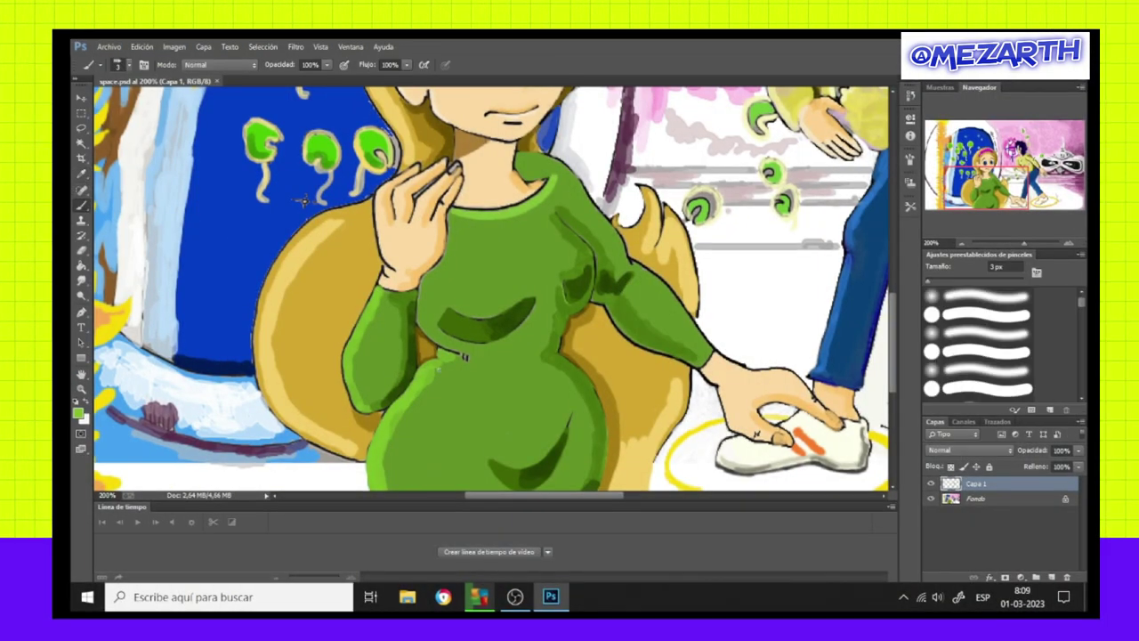
Paint a small green mark on the dress, then sample the peach skin tone and dress green.
{"action": "left_click_drag", "start_coordinate": [438, 366], "coordinate": [408, 431]}
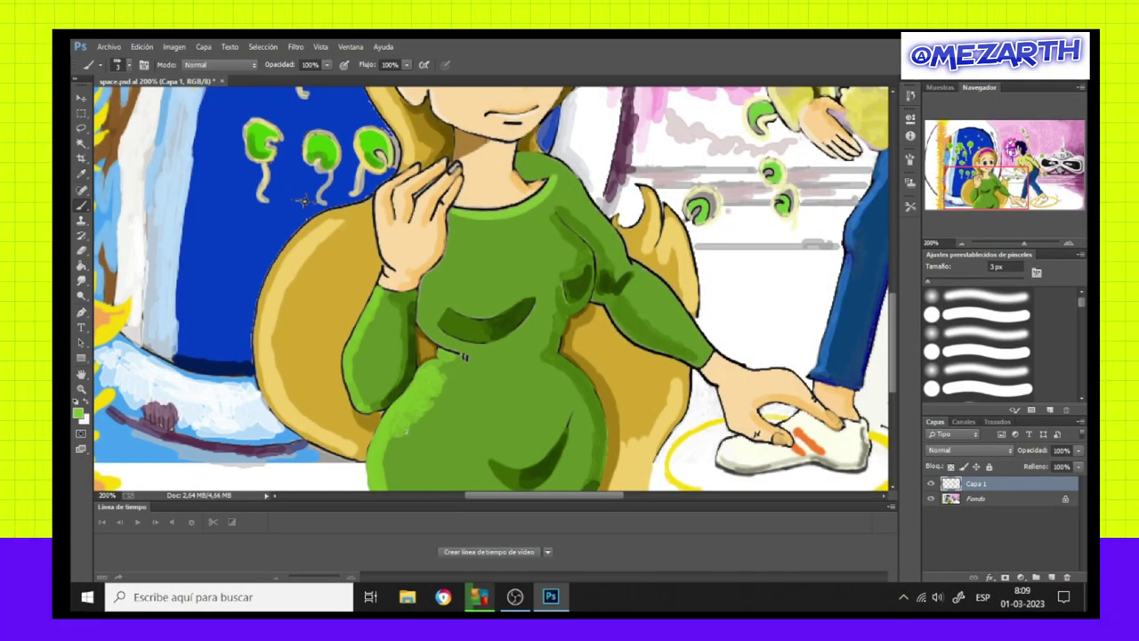
{"action": "scroll", "coordinate": [409, 427], "scroll_direction": "down", "scroll_amount": 3}
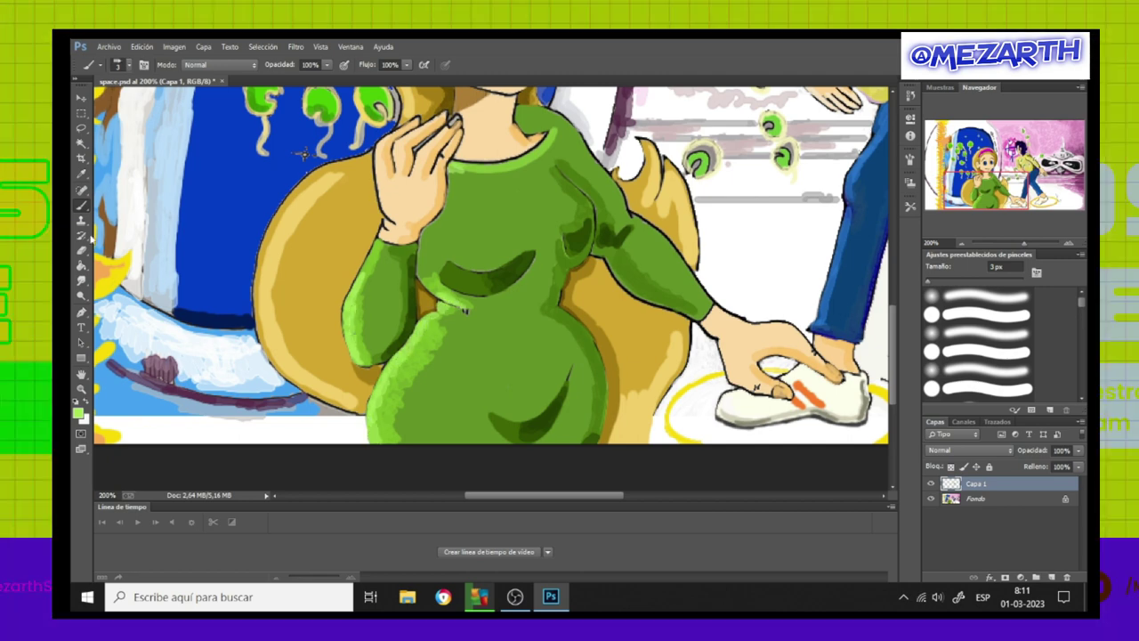
{"action": "left_click", "coordinate": [391, 222], "text": "alt"}
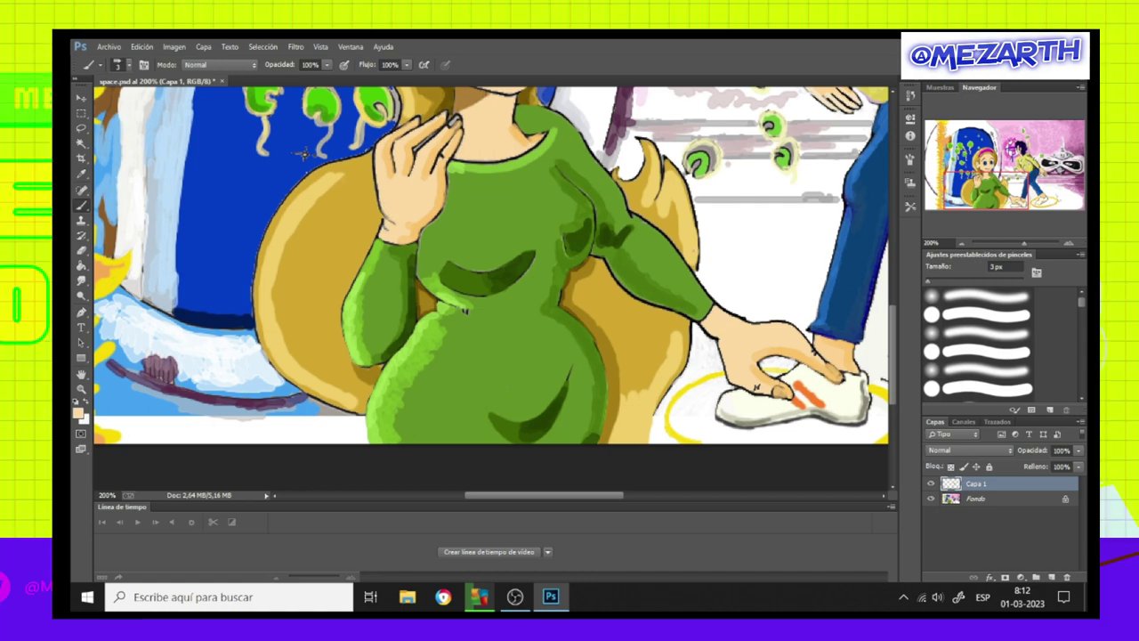
{"action": "scroll", "coordinate": [896, 314], "scroll_direction": "up", "scroll_amount": 3}
{"action": "scroll", "coordinate": [896, 313], "scroll_direction": "down", "scroll_amount": 3}
{"action": "left_click", "coordinate": [397, 428], "text": "alt"}
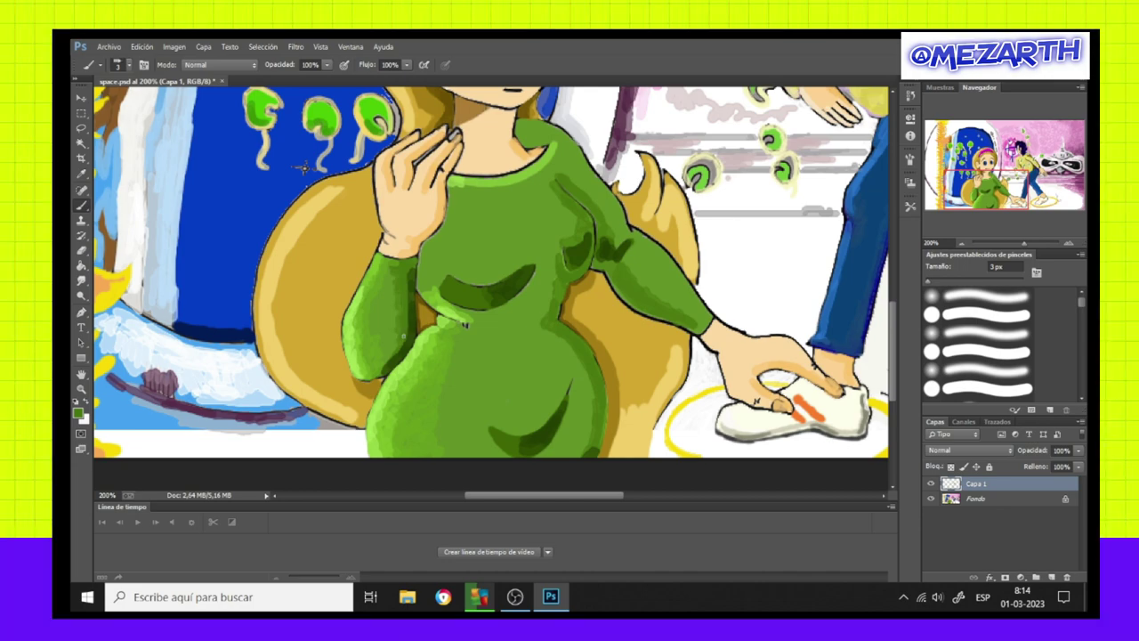
Choose several new green tones in the Color Picker for dress shading, then zoom out to 100%.
{"action": "left_click", "coordinate": [77, 412]}
{"action": "key", "text": "Escape"}
{"action": "left_click", "coordinate": [78, 412]}
{"action": "key", "text": "Escape"}
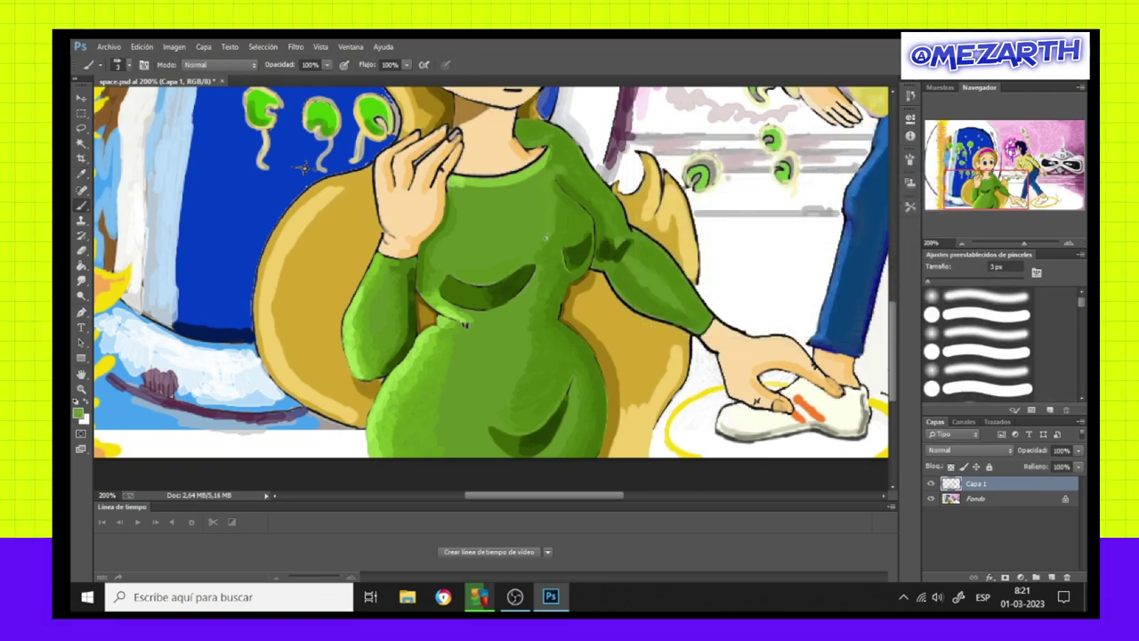
{"action": "left_click", "coordinate": [871, 170]}
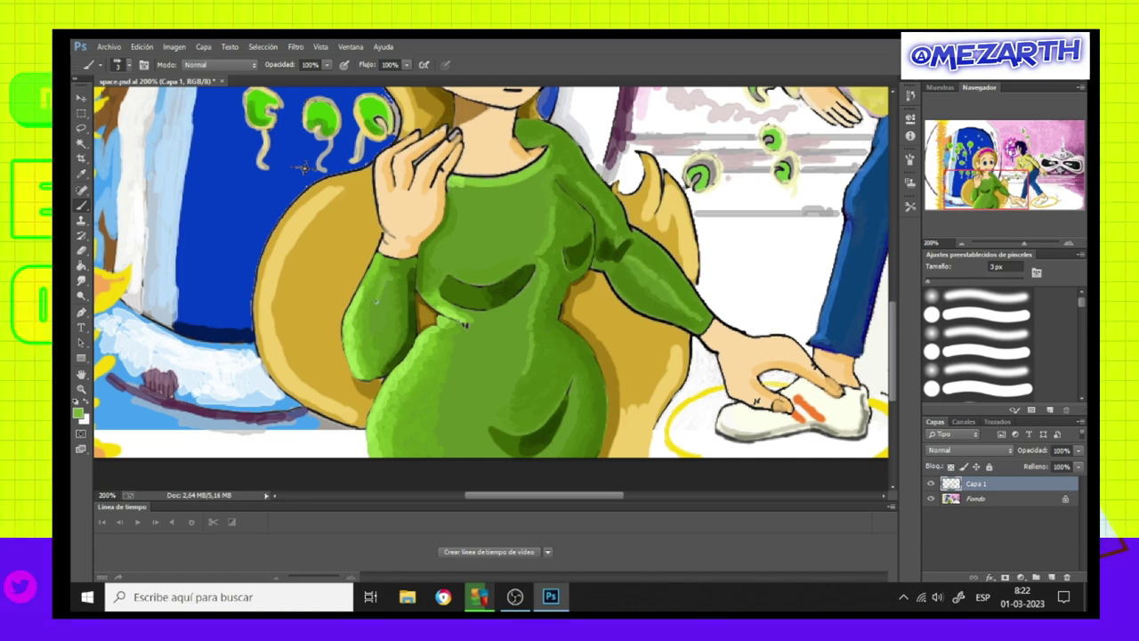
{"action": "left_click", "coordinate": [78, 411]}
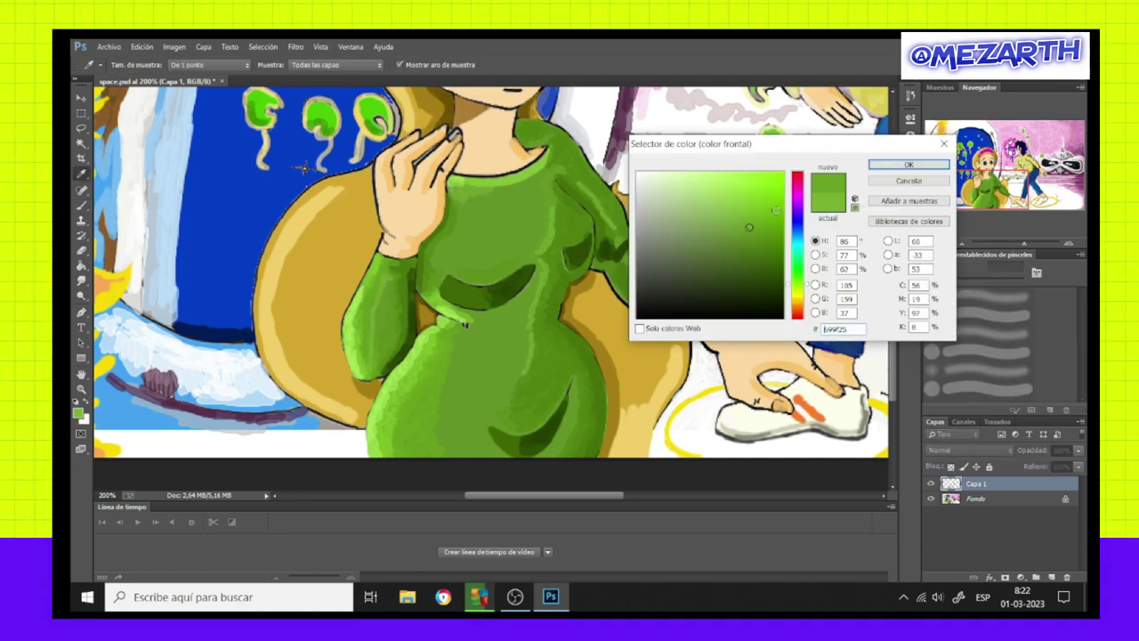
{"action": "left_click", "coordinate": [905, 168]}
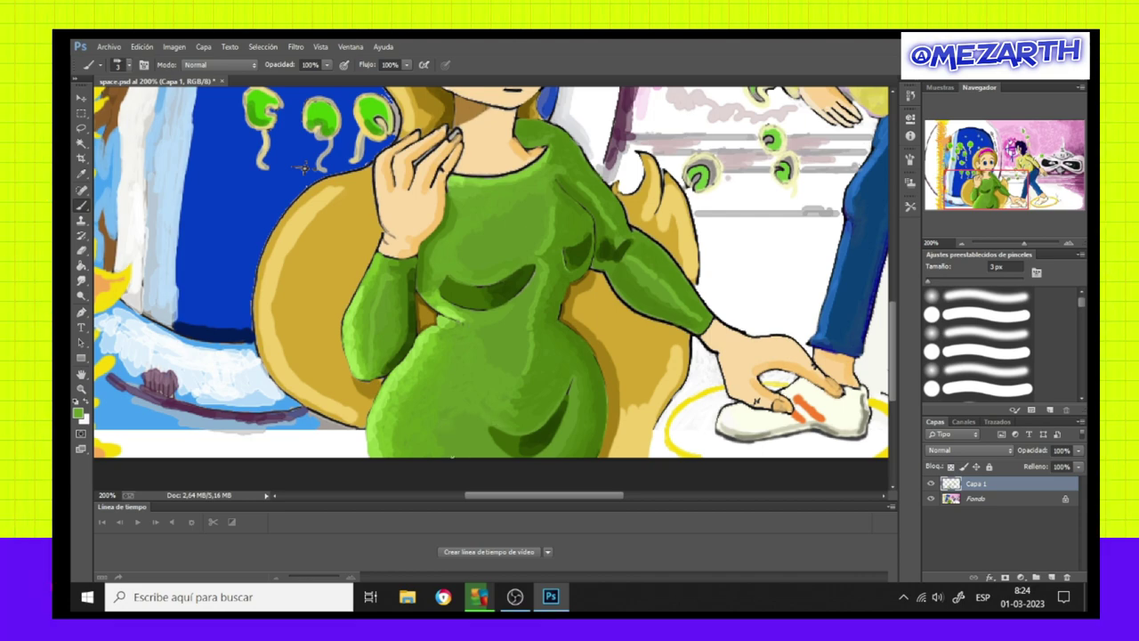
{"action": "left_click", "coordinate": [963, 243]}
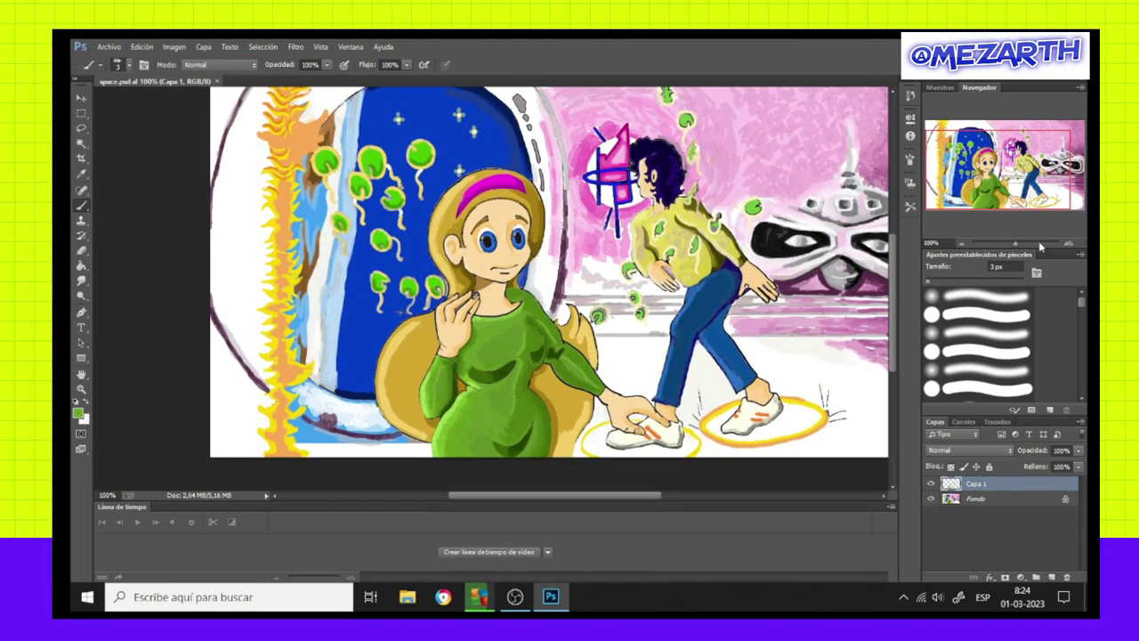
At 300% zoom, paint darker pink strokes around the ring left of the blue lines, then return to 100%.
{"action": "left_click", "coordinate": [1032, 243]}
{"action": "left_click_drag", "start_coordinate": [990, 181], "coordinate": [1010, 160]}
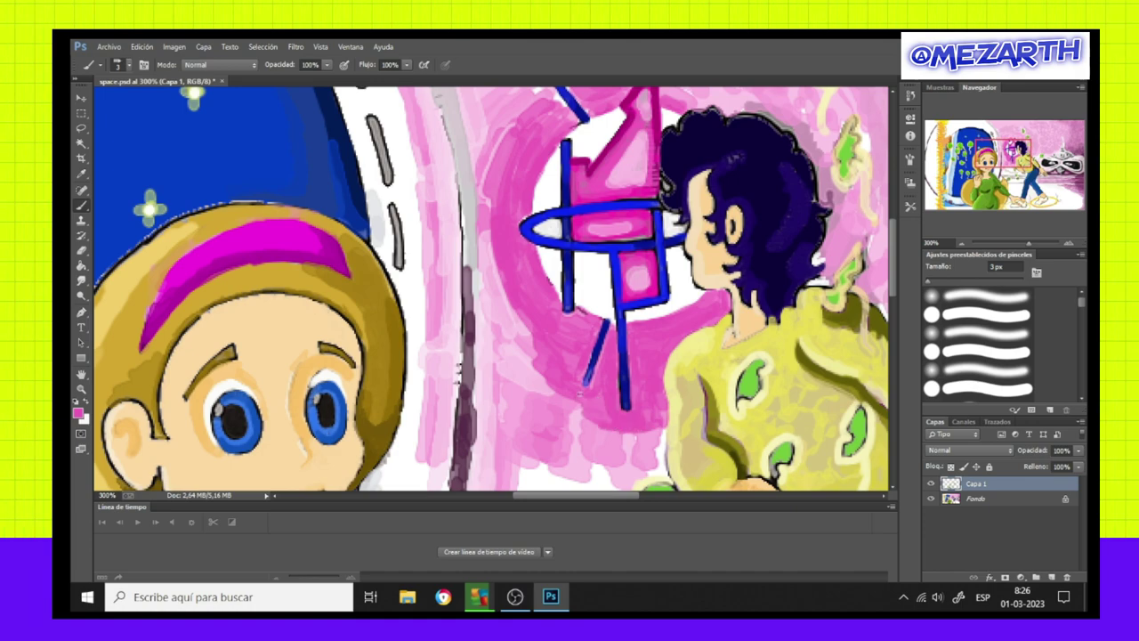
{"action": "left_click_drag", "start_coordinate": [520, 343], "coordinate": [529, 349]}
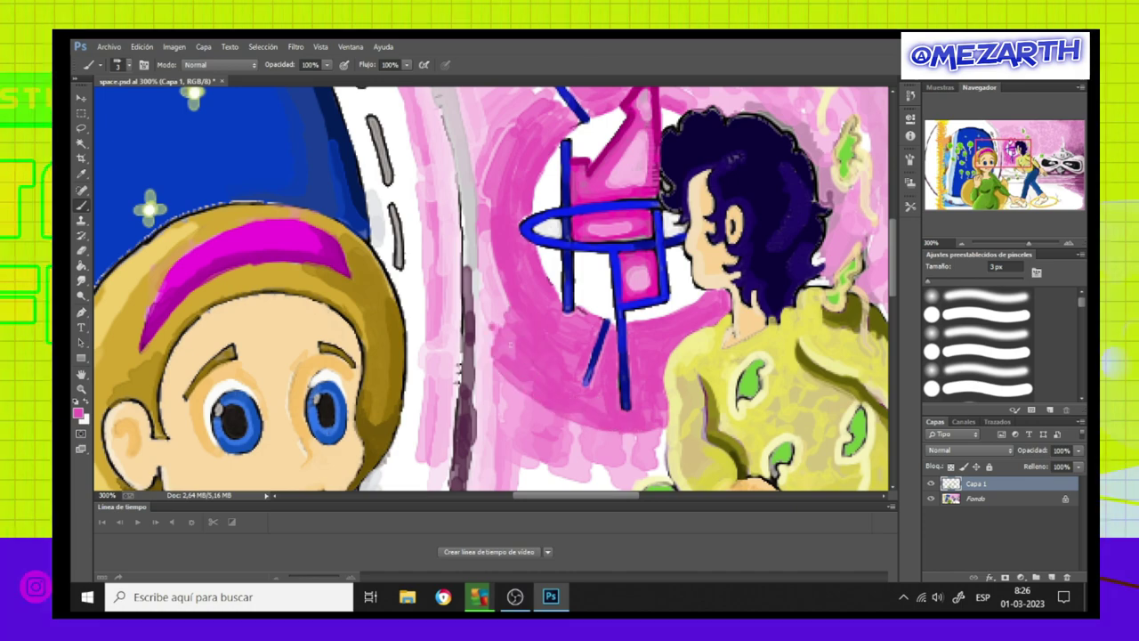
{"action": "left_click_drag", "start_coordinate": [507, 303], "coordinate": [489, 254]}
{"action": "left_click_drag", "start_coordinate": [499, 329], "coordinate": [481, 223]}
{"action": "left_click_drag", "start_coordinate": [476, 262], "coordinate": [475, 168]}
{"action": "scroll", "coordinate": [480, 267], "scroll_direction": "up", "scroll_amount": 3}
{"action": "mouse_move", "coordinate": [503, 334]}
{"action": "left_mouse_down"}
{"action": "mouse_move", "coordinate": [464, 266]}
{"action": "mouse_move", "coordinate": [461, 281]}
{"action": "mouse_move", "coordinate": [569, 206]}
{"action": "mouse_move", "coordinate": [534, 218]}
{"action": "mouse_move", "coordinate": [462, 289]}
{"action": "mouse_move", "coordinate": [532, 190]}
{"action": "mouse_move", "coordinate": [468, 233]}
{"action": "left_mouse_up"}
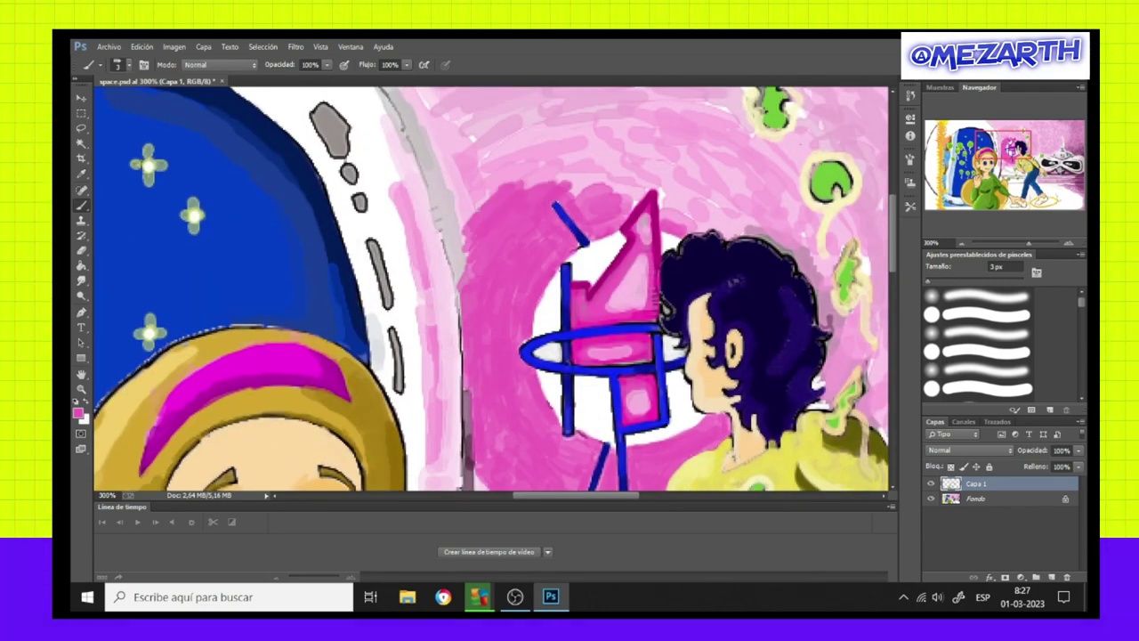
{"action": "left_click_drag", "start_coordinate": [560, 192], "coordinate": [623, 182]}
{"action": "left_click", "coordinate": [961, 242]}
{"action": "left_click", "coordinate": [961, 242]}
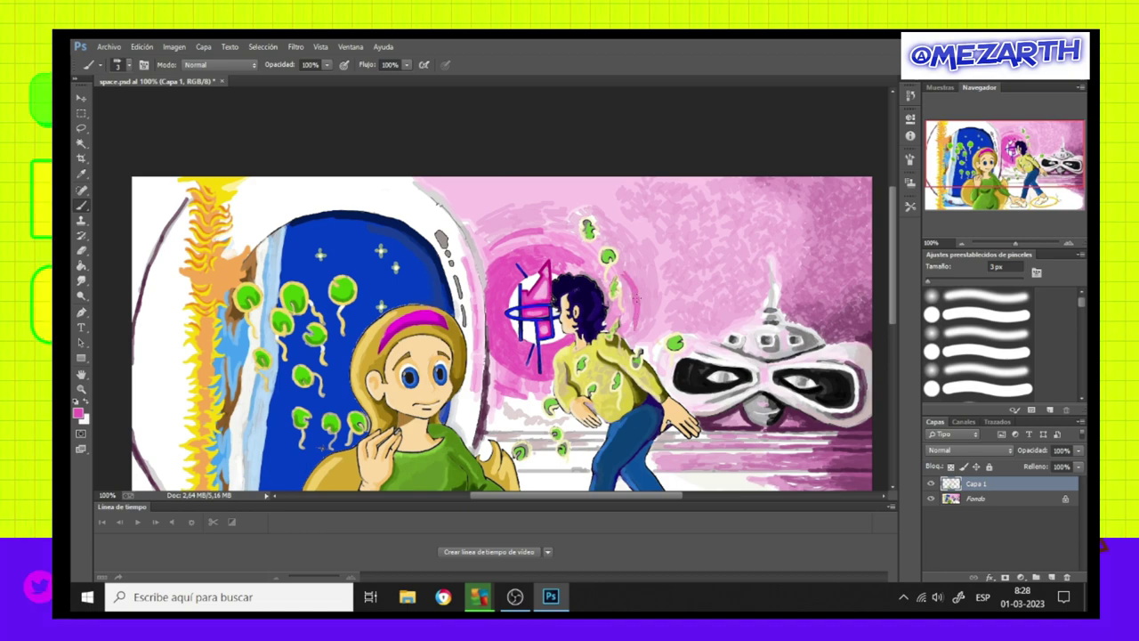
With a pale pink 7 px brush, paint strokes on the background left of the figure.
{"action": "left_click", "coordinate": [77, 412]}
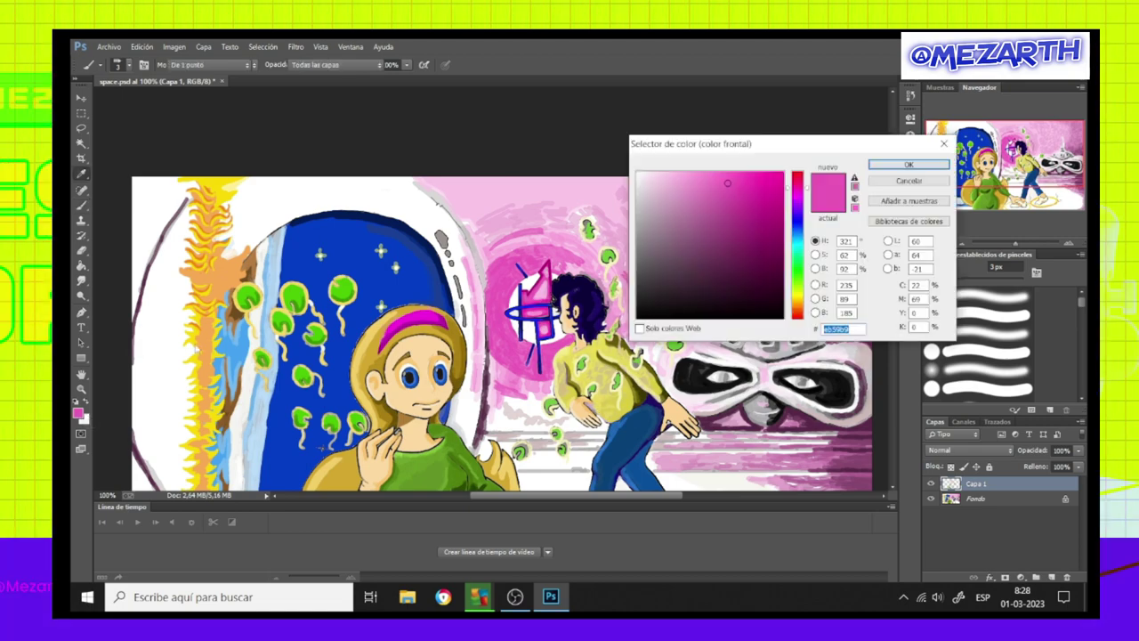
{"action": "left_click", "coordinate": [903, 157]}
{"action": "key", "text": "F5"}
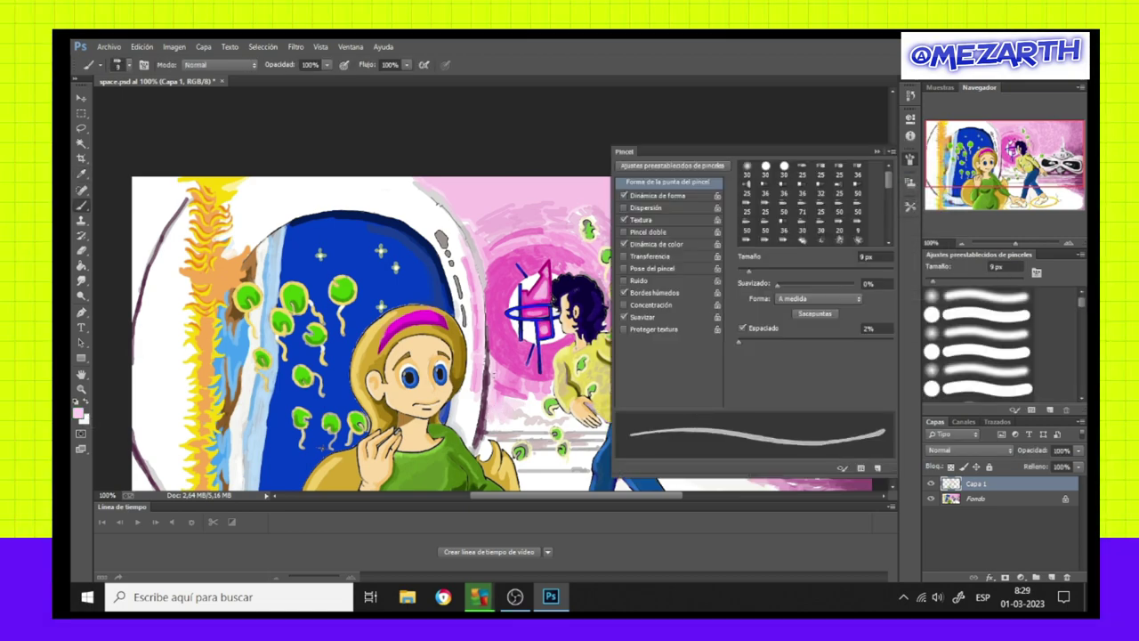
{"action": "key", "text": "F5"}
{"action": "left_click", "coordinate": [78, 412]}
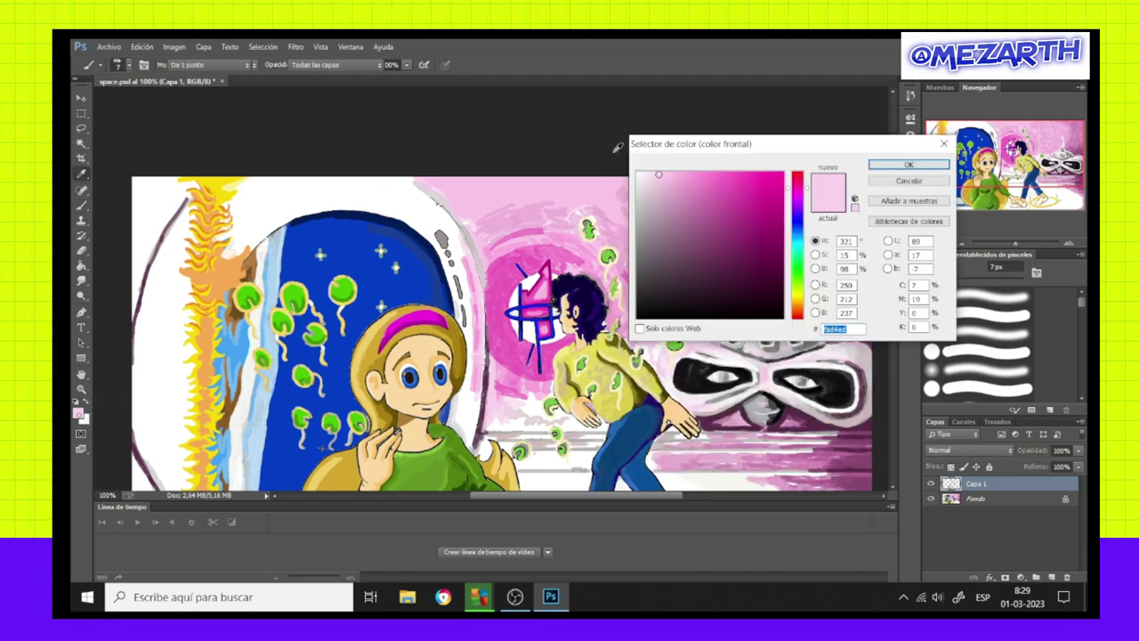
{"action": "key", "text": "Return"}
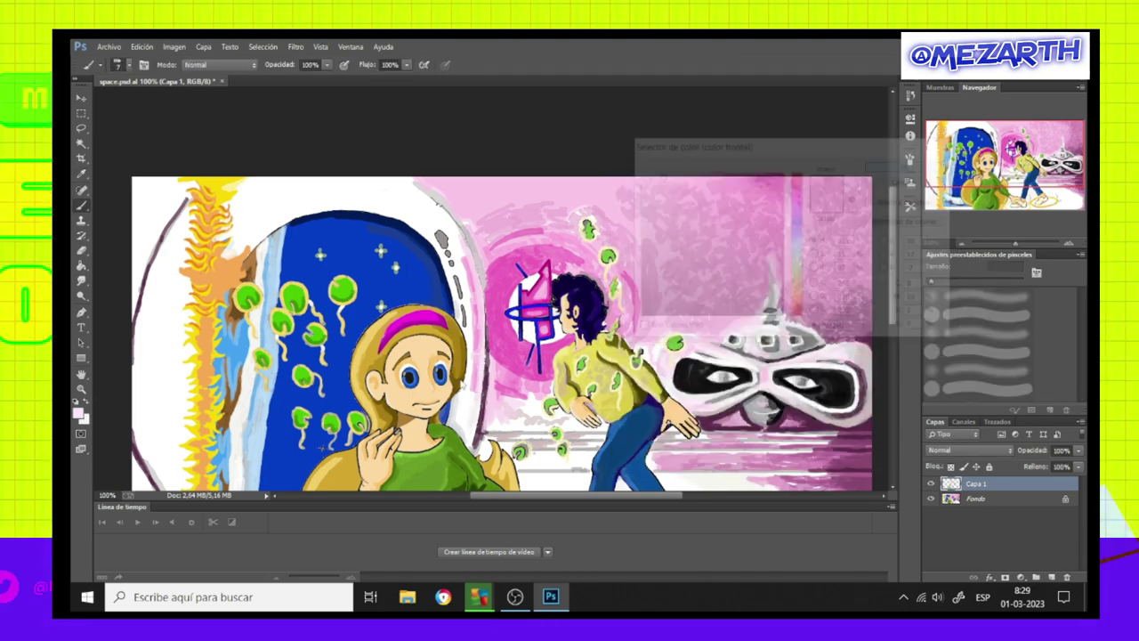
{"action": "mouse_move", "coordinate": [488, 349]}
{"action": "left_mouse_down"}
{"action": "mouse_move", "coordinate": [481, 425]}
{"action": "mouse_move", "coordinate": [498, 433]}
{"action": "left_mouse_up"}
{"action": "mouse_move", "coordinate": [496, 395]}
{"action": "left_mouse_down"}
{"action": "mouse_move", "coordinate": [537, 412]}
{"action": "mouse_move", "coordinate": [541, 428]}
{"action": "left_mouse_up"}
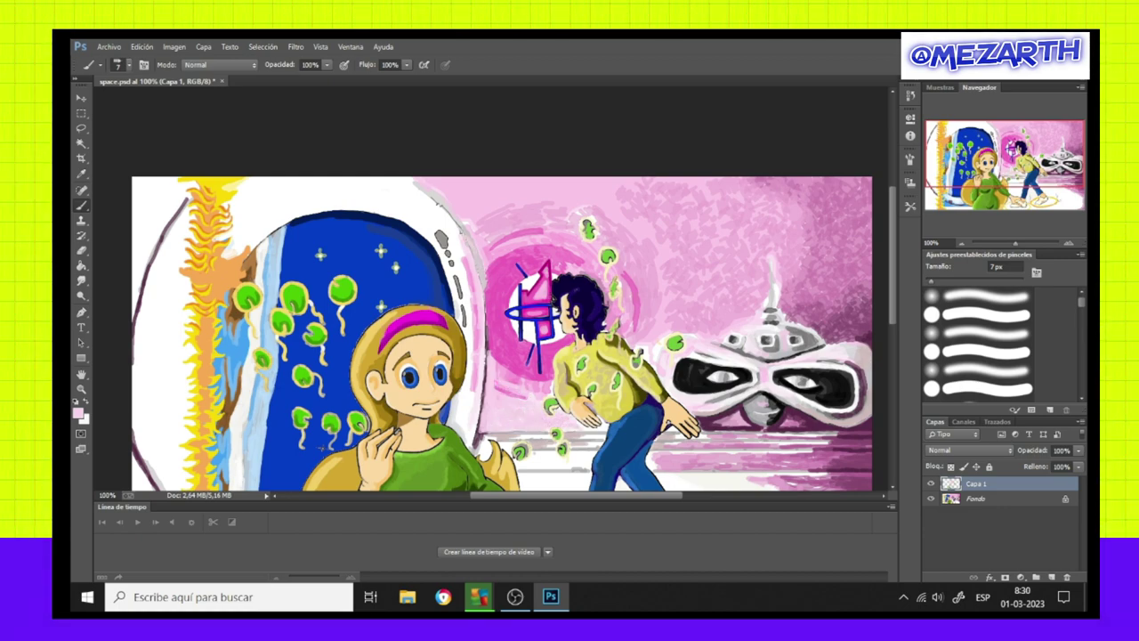
Add faint pale pink marks on the background near the ring.
{"action": "left_click", "coordinate": [78, 412]}
{"action": "left_click", "coordinate": [908, 157]}
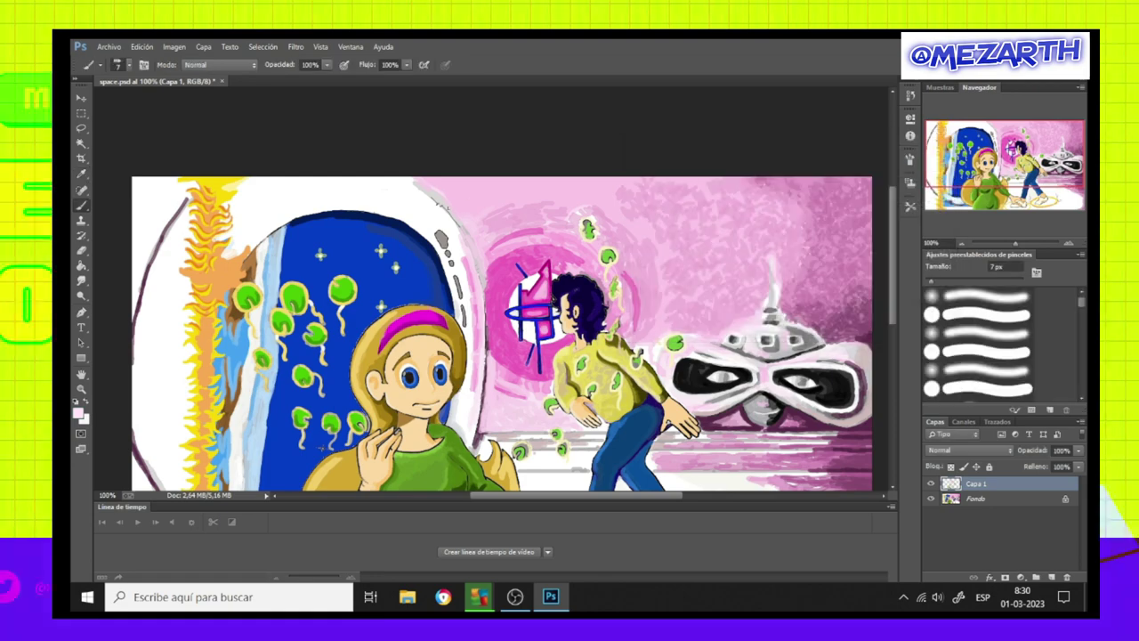
{"action": "mouse_move", "coordinate": [477, 230]}
{"action": "left_mouse_down"}
{"action": "mouse_move", "coordinate": [488, 242]}
{"action": "mouse_move", "coordinate": [477, 221]}
{"action": "left_mouse_up"}
{"action": "left_click_drag", "start_coordinate": [422, 178], "coordinate": [438, 183]}
{"action": "mouse_move", "coordinate": [482, 204]}
{"action": "left_mouse_down"}
{"action": "mouse_move", "coordinate": [484, 250]}
{"action": "mouse_move", "coordinate": [470, 194]}
{"action": "mouse_move", "coordinate": [438, 178]}
{"action": "mouse_move", "coordinate": [461, 178]}
{"action": "left_mouse_up"}
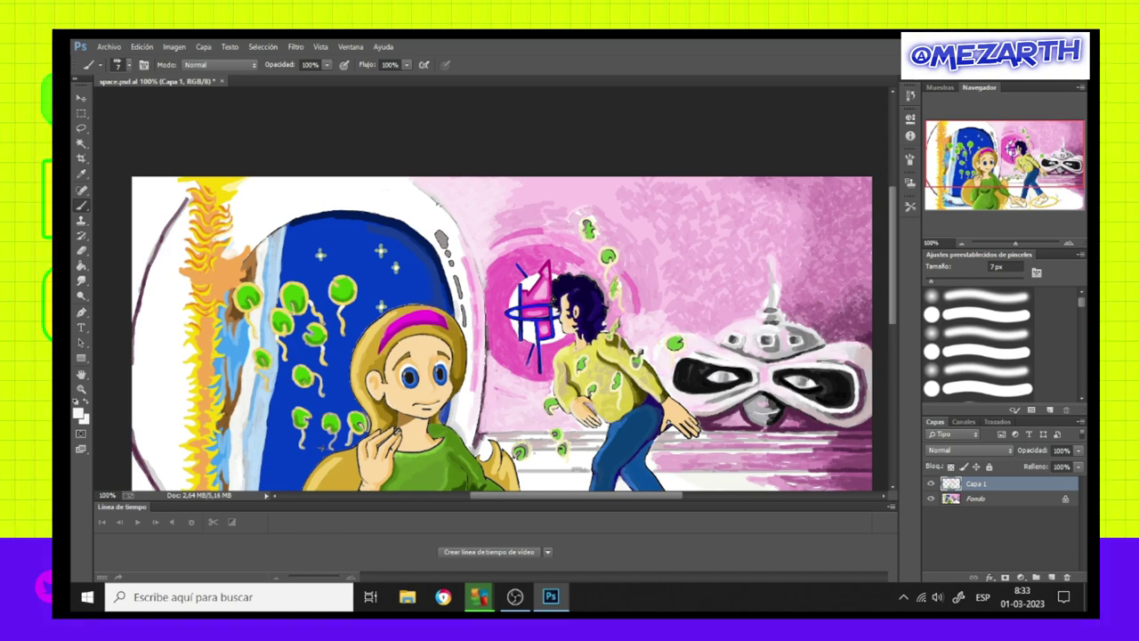
Highlight the alien's antenna in white and left visor in light grey, then save space.psd.
{"action": "left_click_drag", "start_coordinate": [771, 319], "coordinate": [774, 267]}
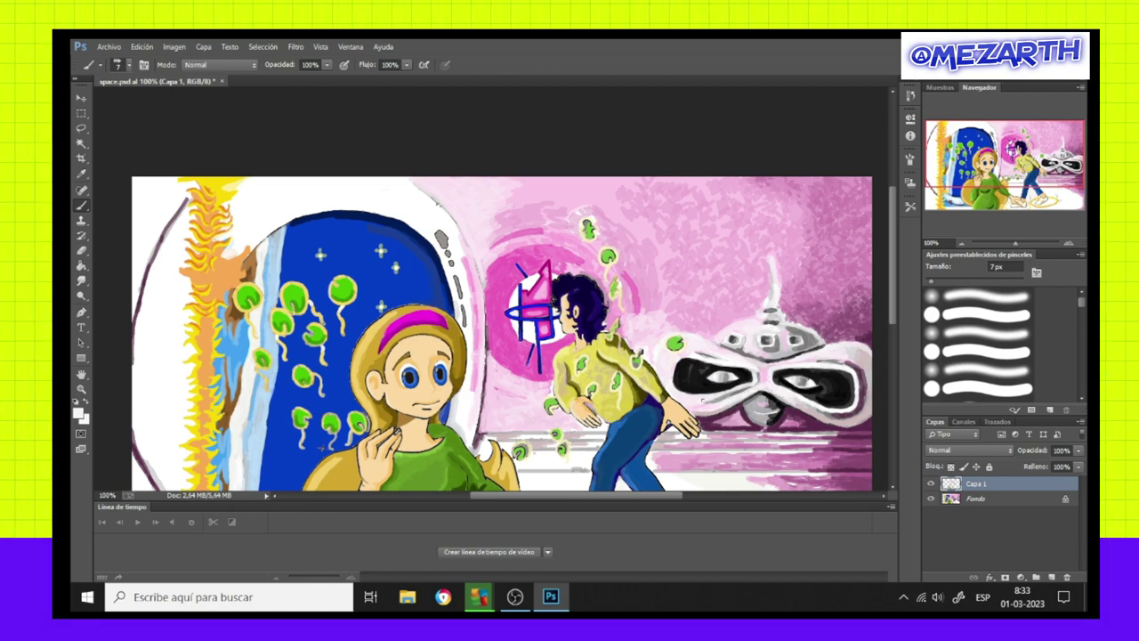
{"action": "left_click", "coordinate": [78, 412]}
{"action": "left_click", "coordinate": [908, 163]}
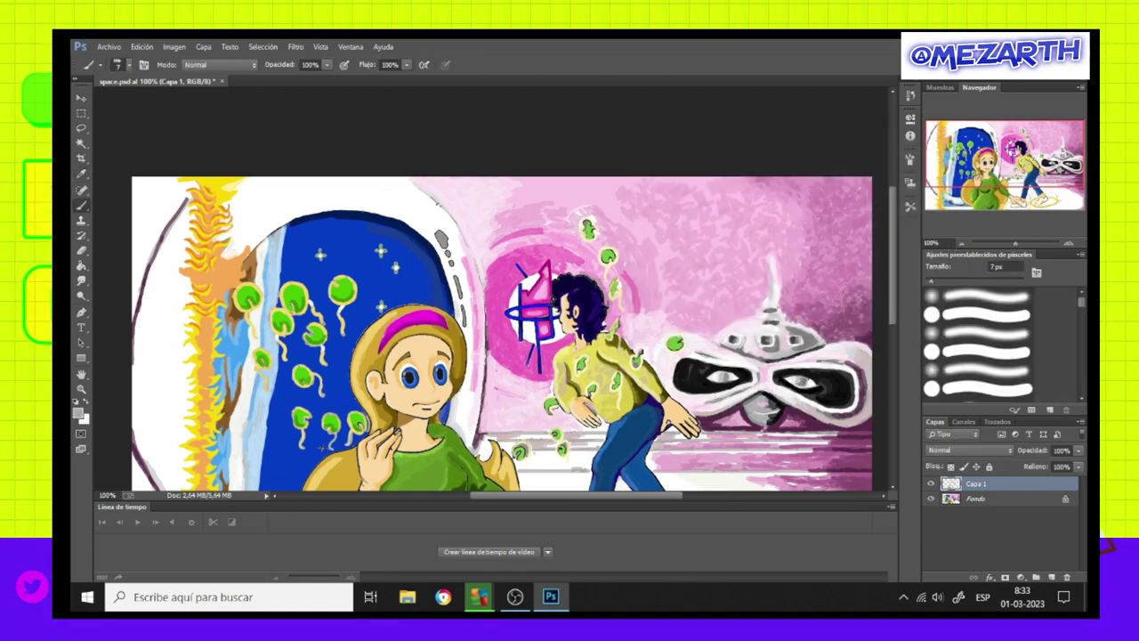
{"action": "left_click_drag", "start_coordinate": [712, 377], "coordinate": [743, 377]}
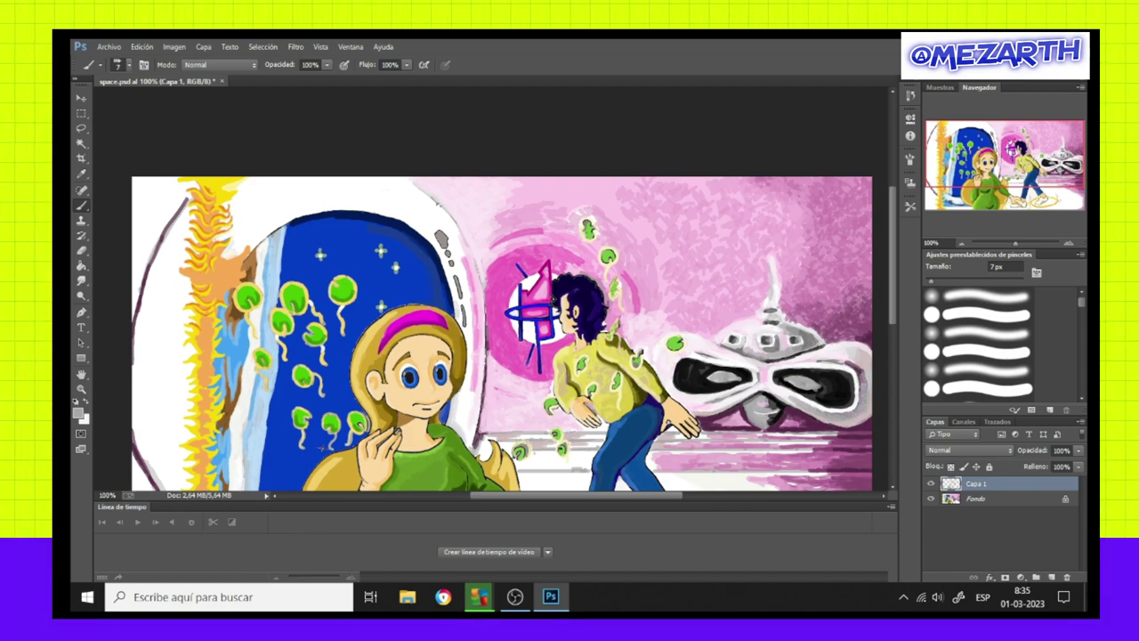
{"action": "left_click", "coordinate": [109, 46]}
{"action": "left_click", "coordinate": [134, 208]}
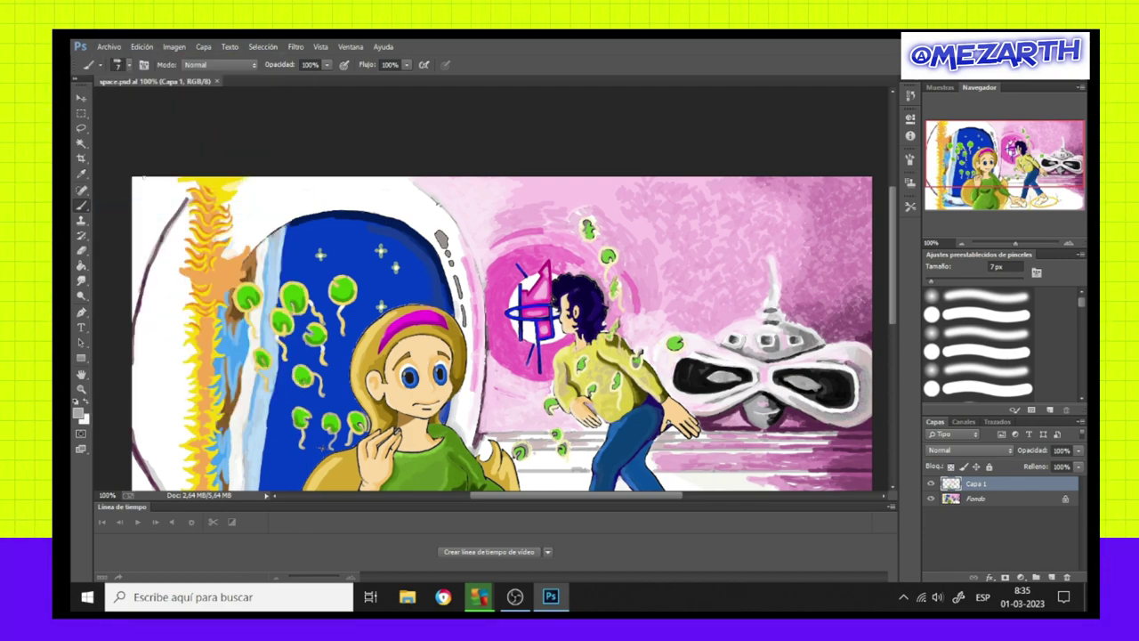